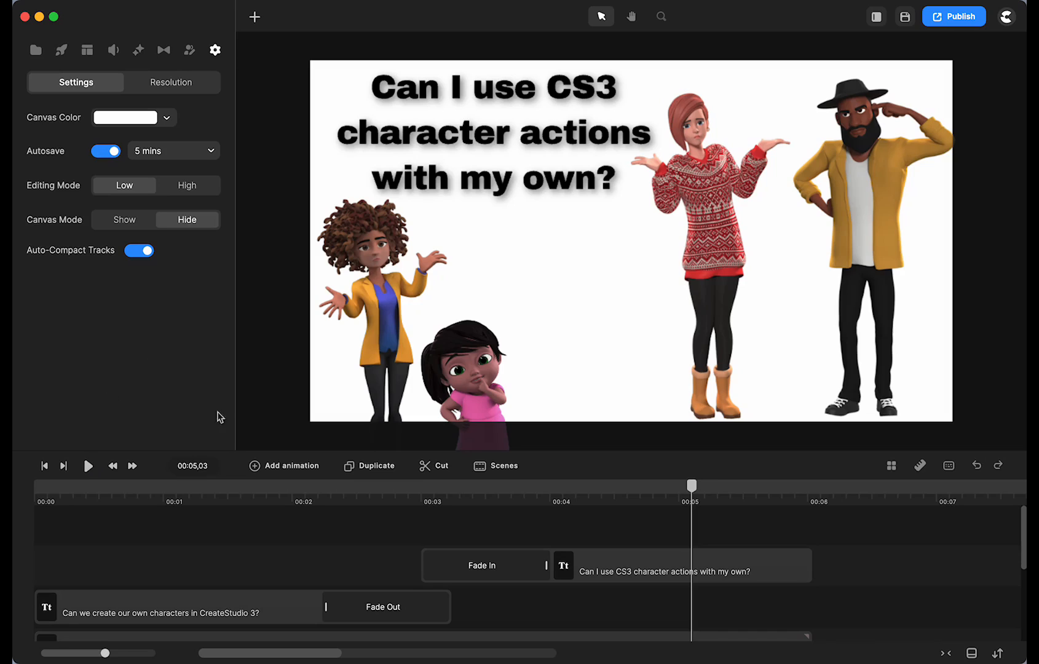
Step: Open the group with the woman in the red sweater, browse the actions available for her, and return to the main timeline
click(710, 228)
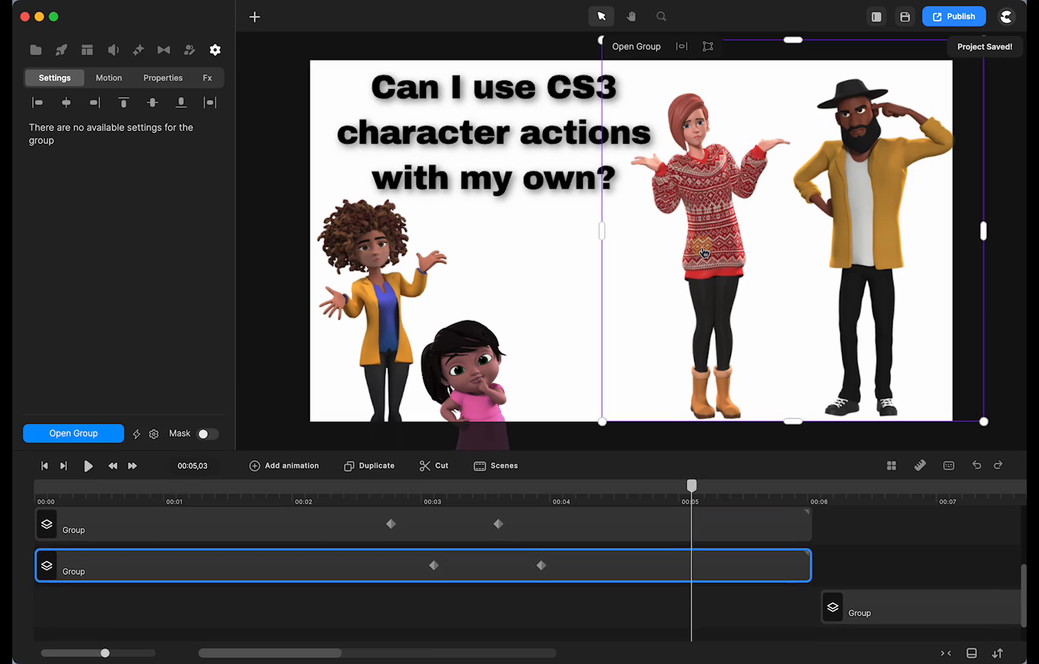
double_click(705, 252)
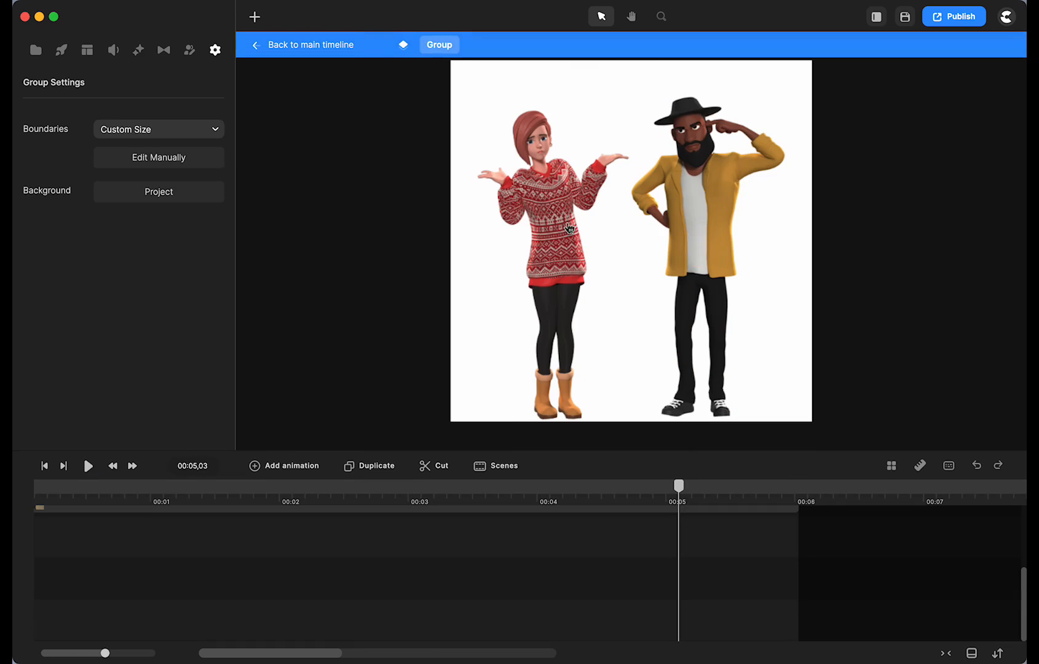
click(564, 221)
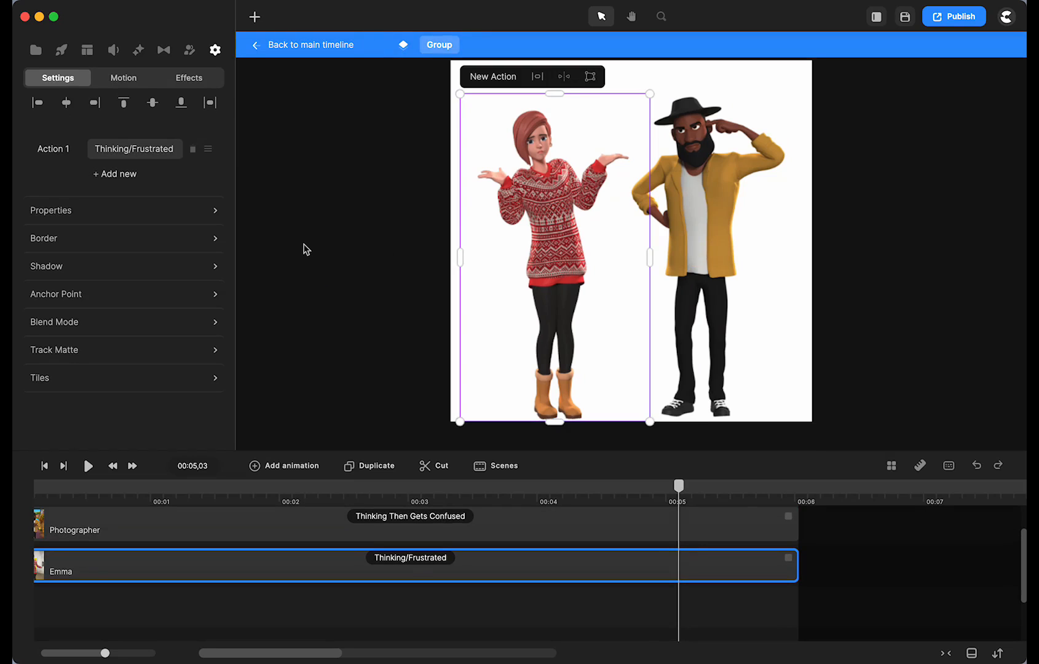
click(132, 151)
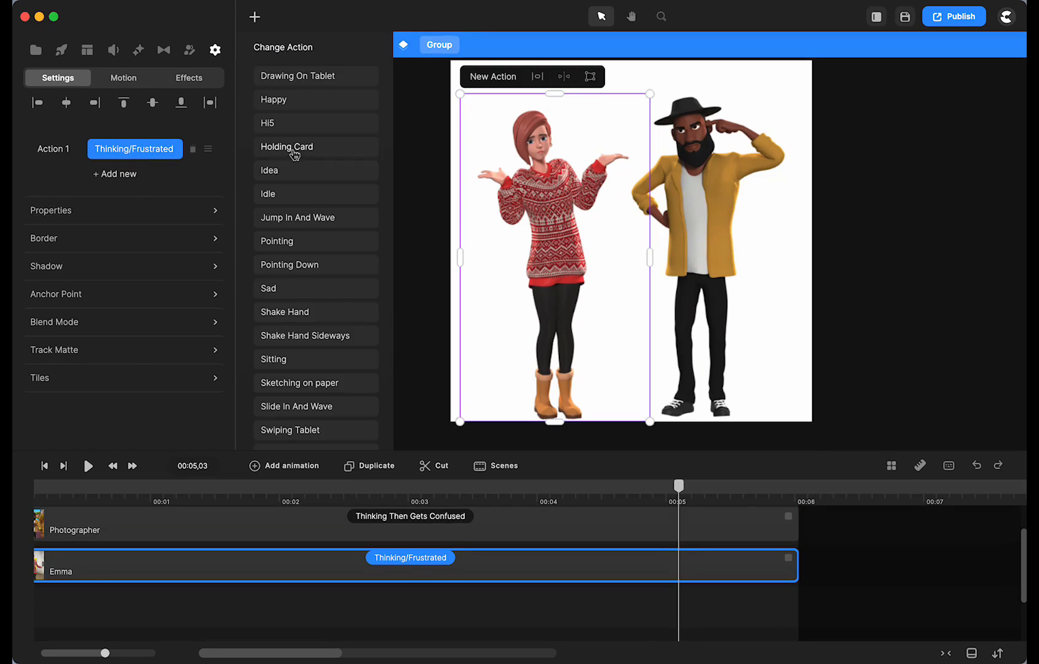
scroll(294, 154, down, 5)
scroll(294, 154, up, 5)
click(421, 171)
click(284, 46)
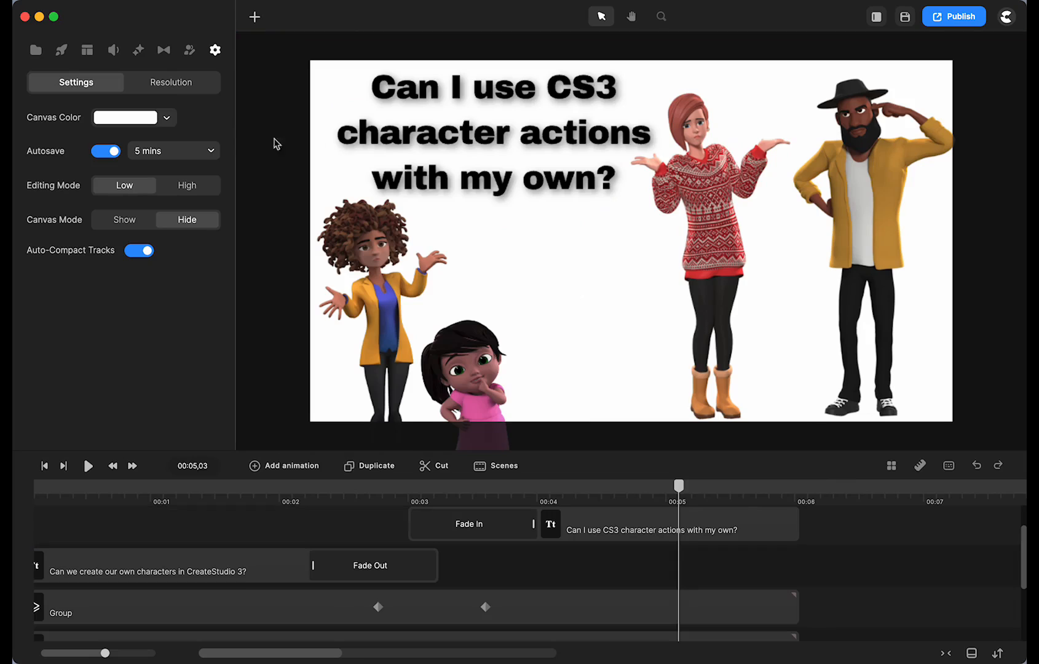
Step: Add the 3D character Lenka to the canvas, enlarge her, and place her between the girl in pink and the red-haired woman
click(187, 51)
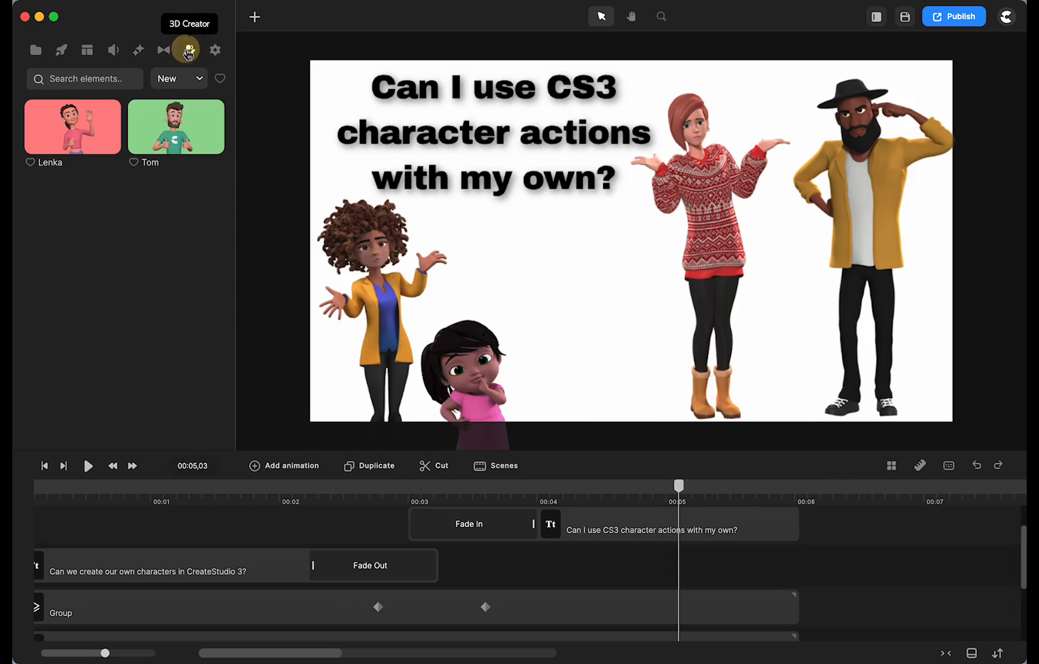
drag(74, 123, 582, 296)
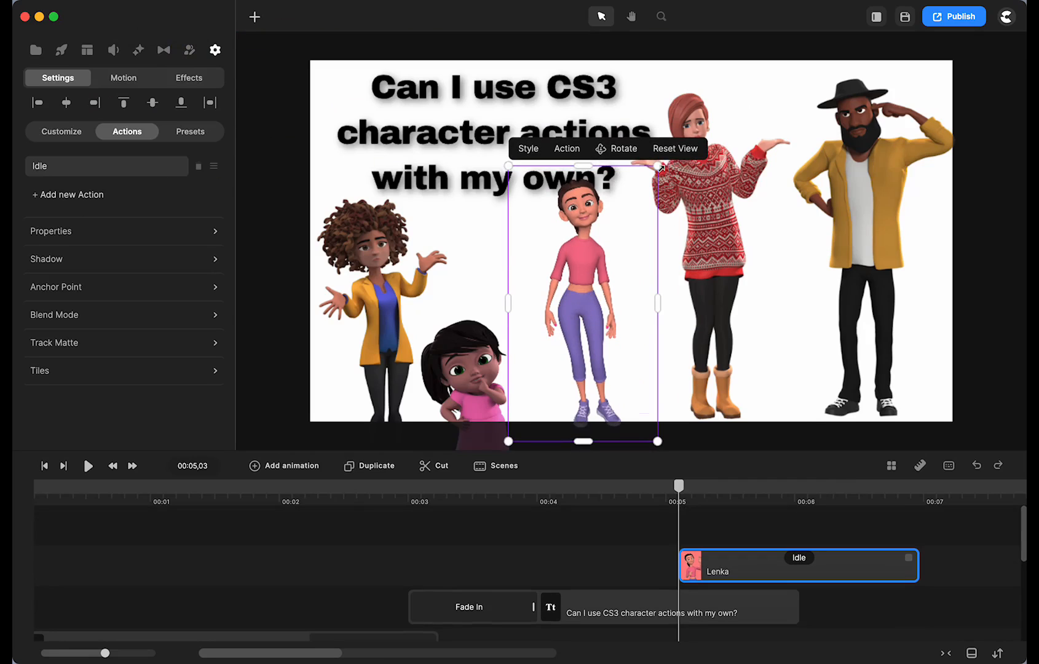
drag(660, 166, 743, 112)
drag(612, 220, 592, 236)
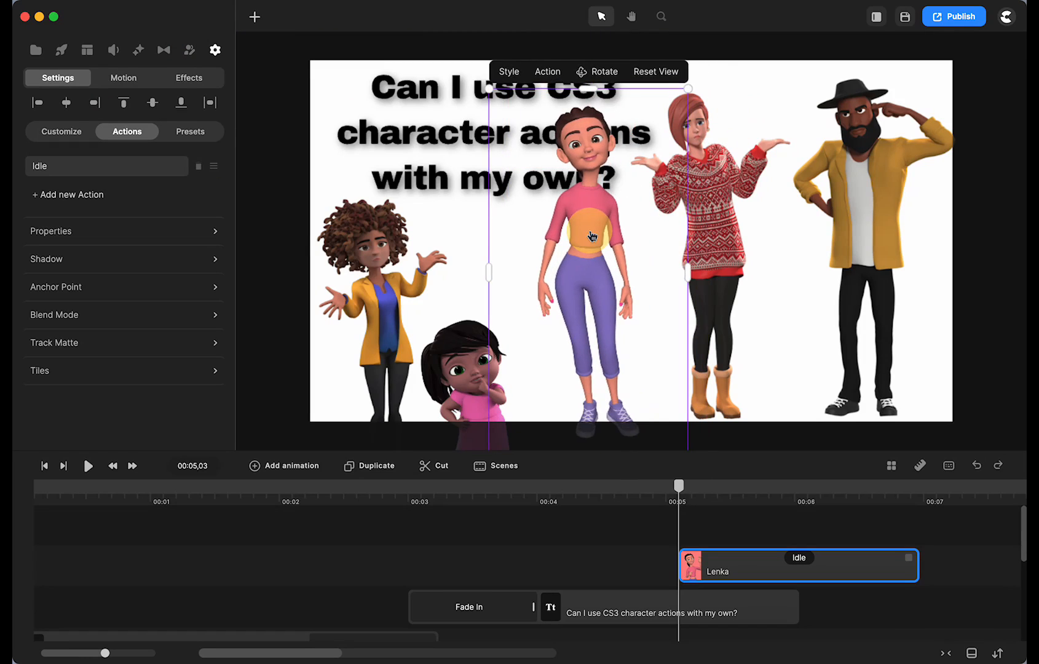
Step: Shift the Lenka clip earlier on the timeline so that it starts between the 4- and 5-second marks
click(189, 52)
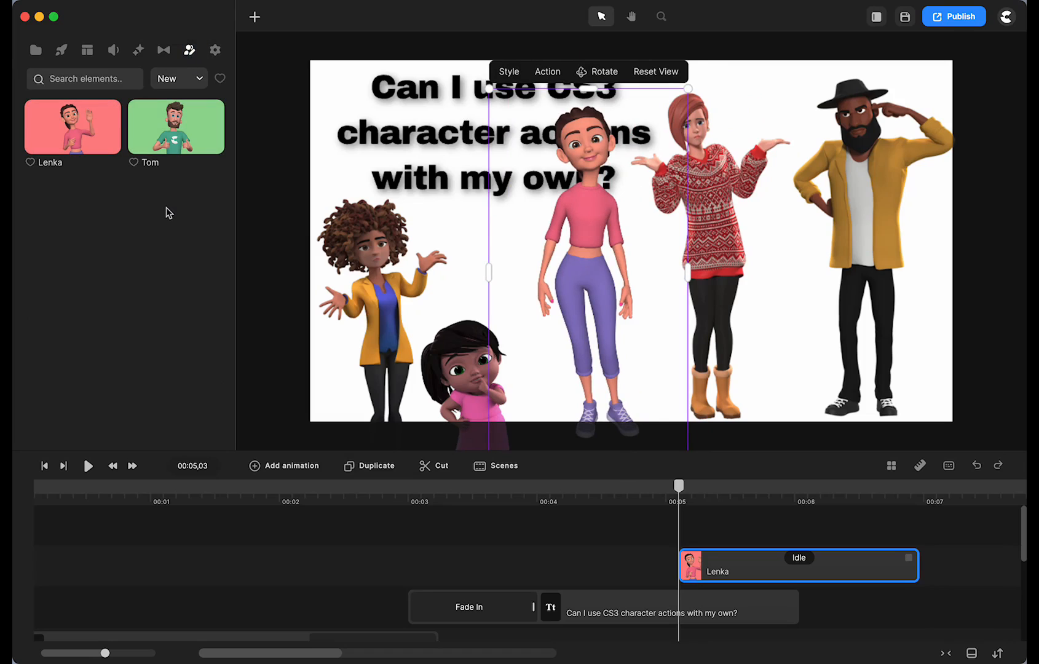
drag(699, 565, 606, 563)
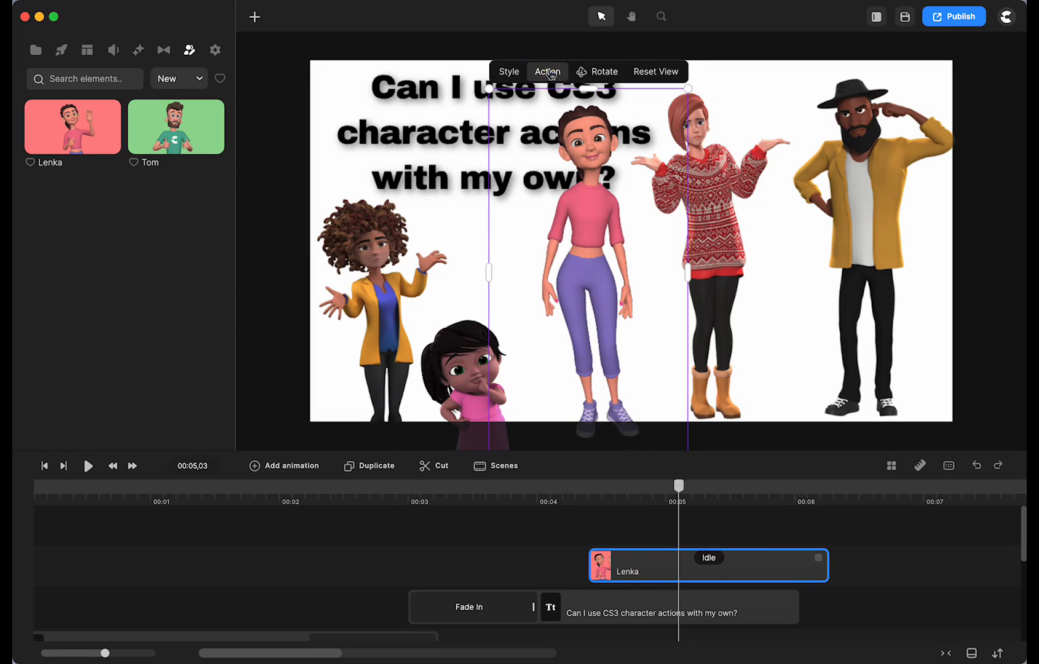
click(516, 558)
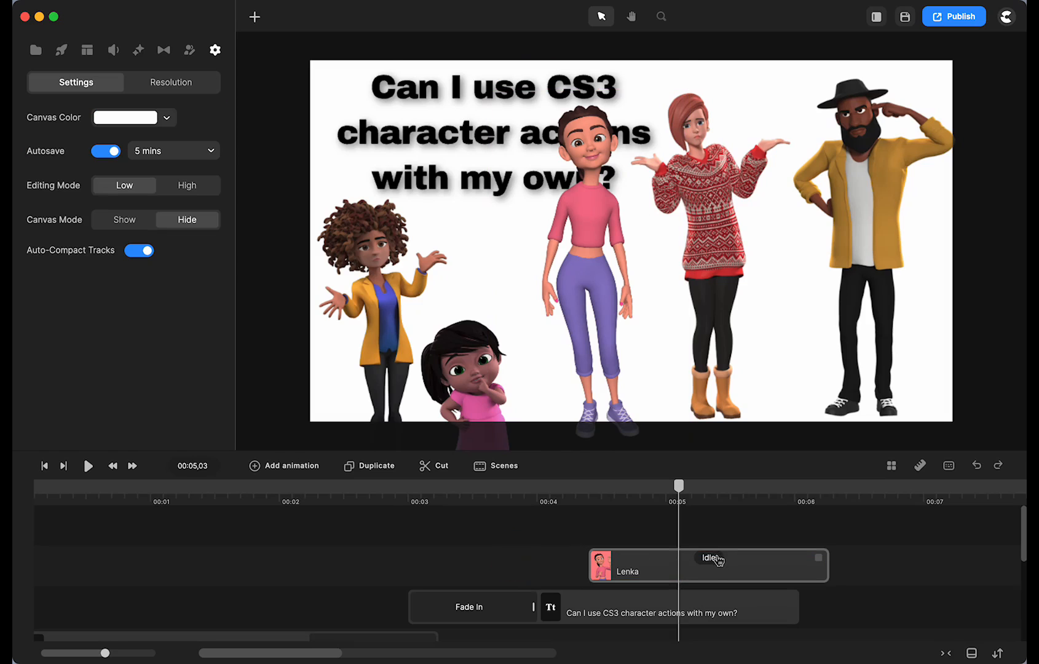
Step: Browse the replacement actions available for Lenka's Idle action
click(710, 557)
scroll(327, 138, down, 15)
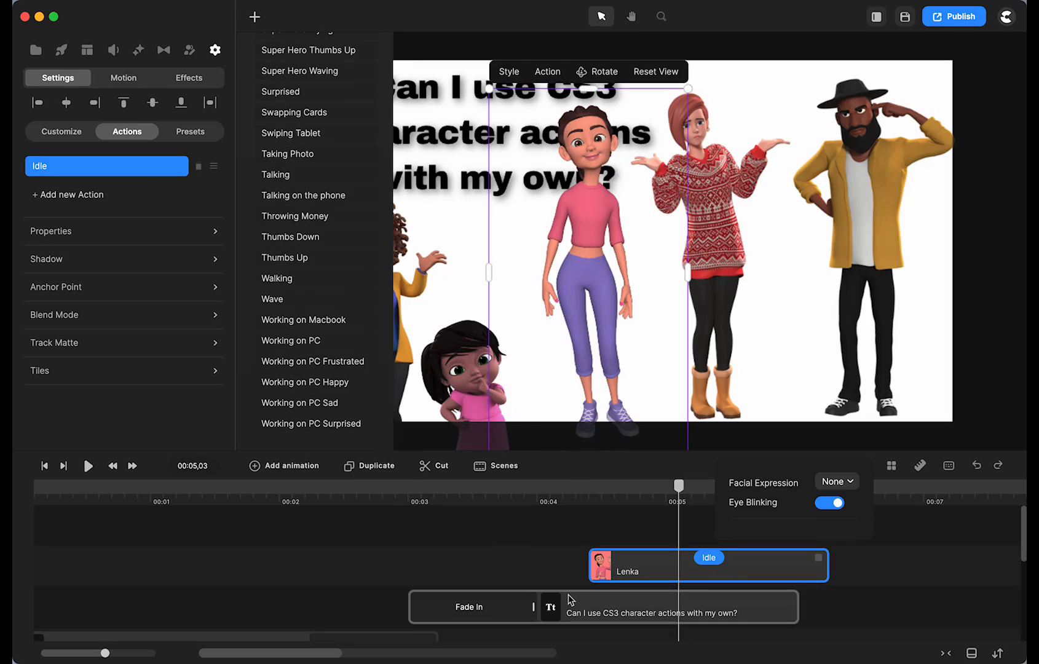
click(555, 561)
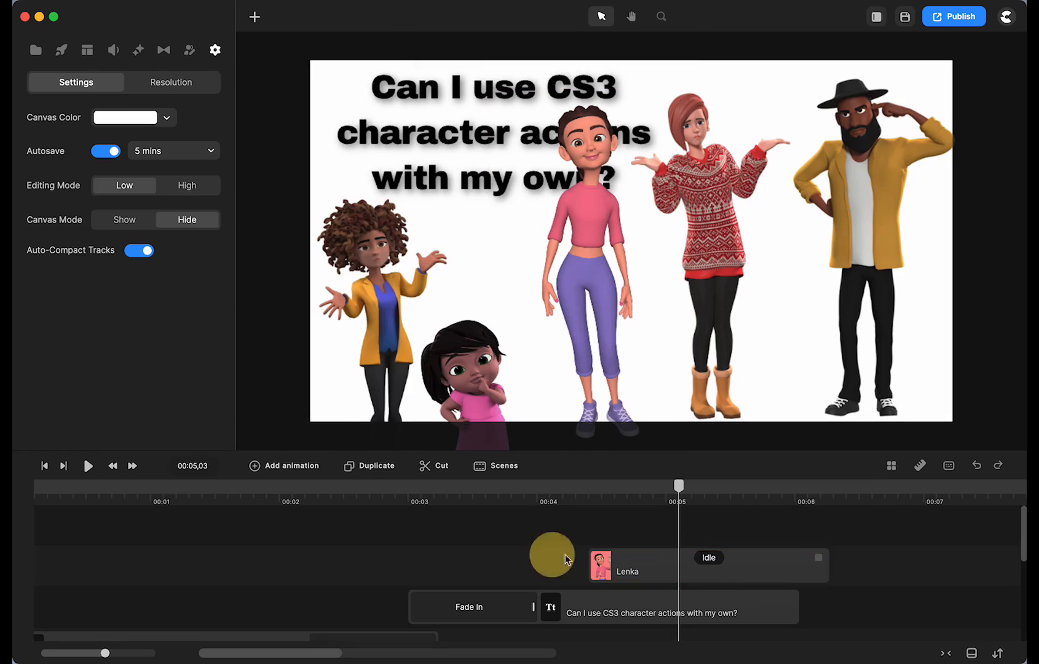
click(707, 560)
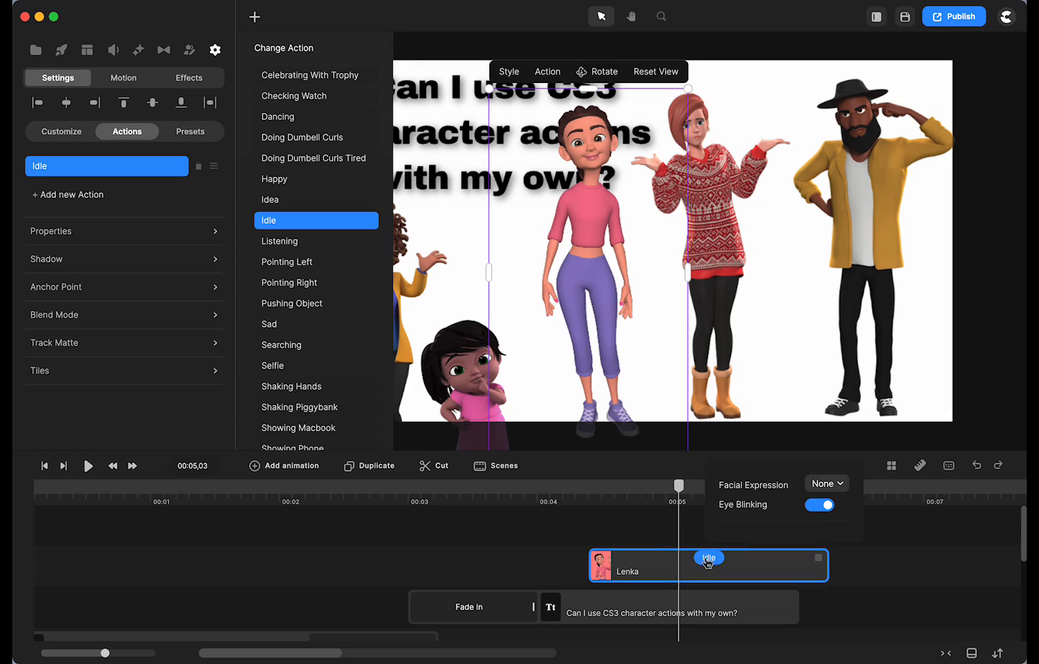
Step: Rotate Lenka in 3D to a partly sideways view, and delete her clip from the timeline
click(599, 73)
drag(575, 258, 1003, 246)
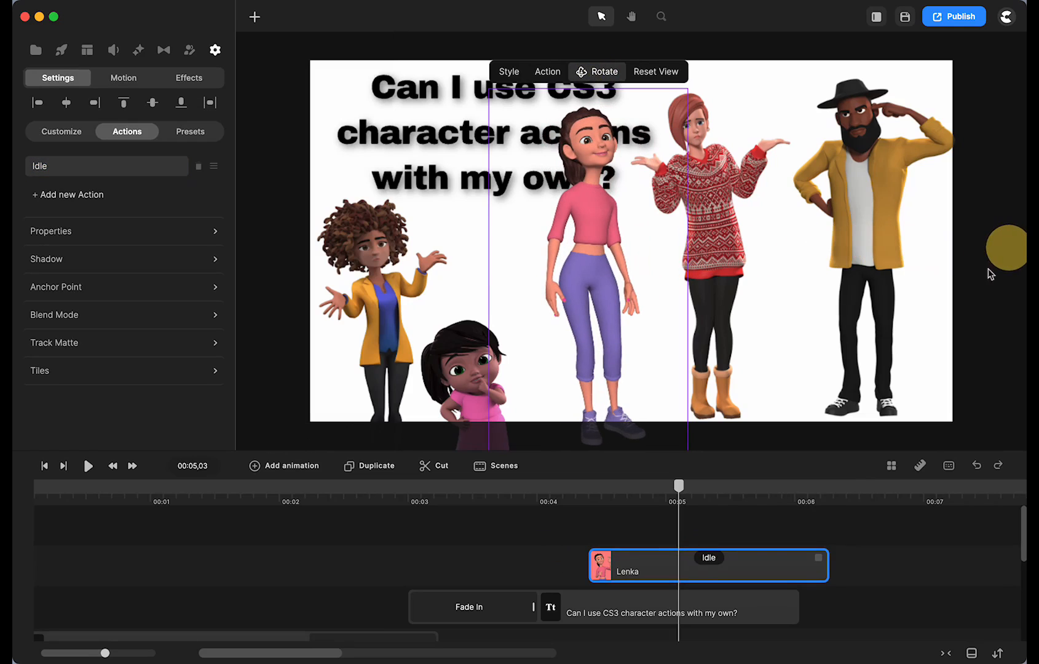
click(656, 560)
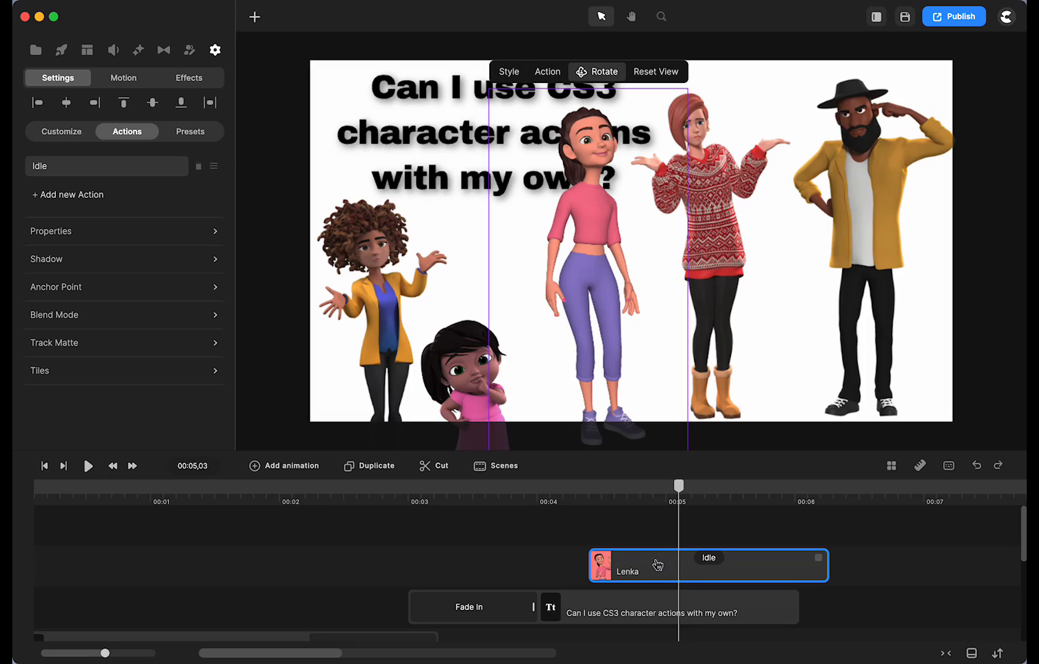
key(Delete)
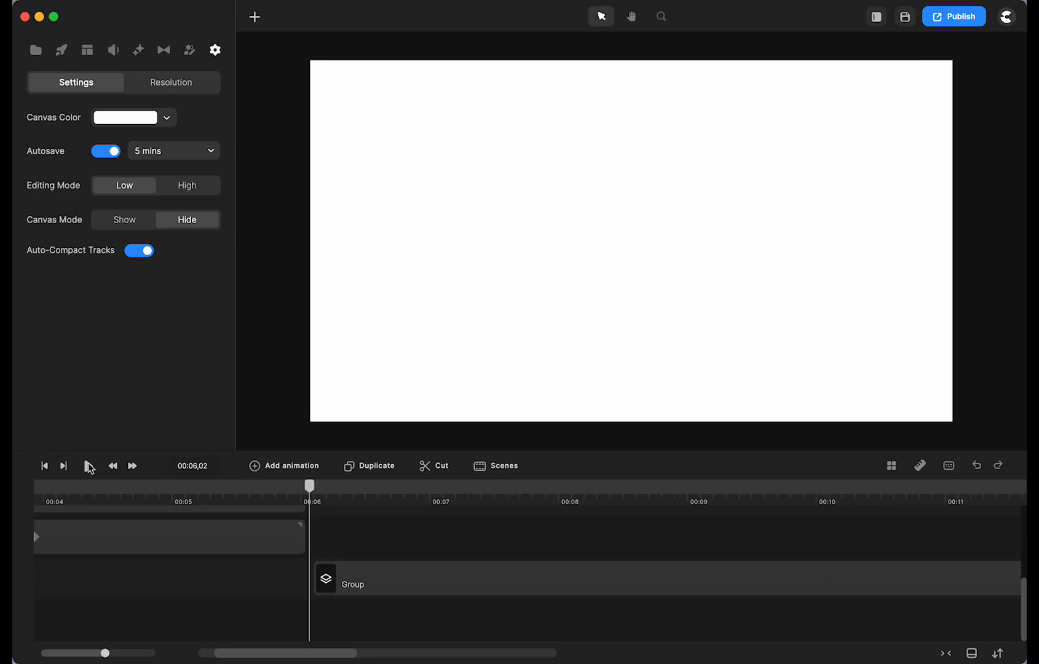
Step: Play the timeline from about 6 seconds in two stretches, pausing on the supported-files slide and on the support-site slide
click(89, 466)
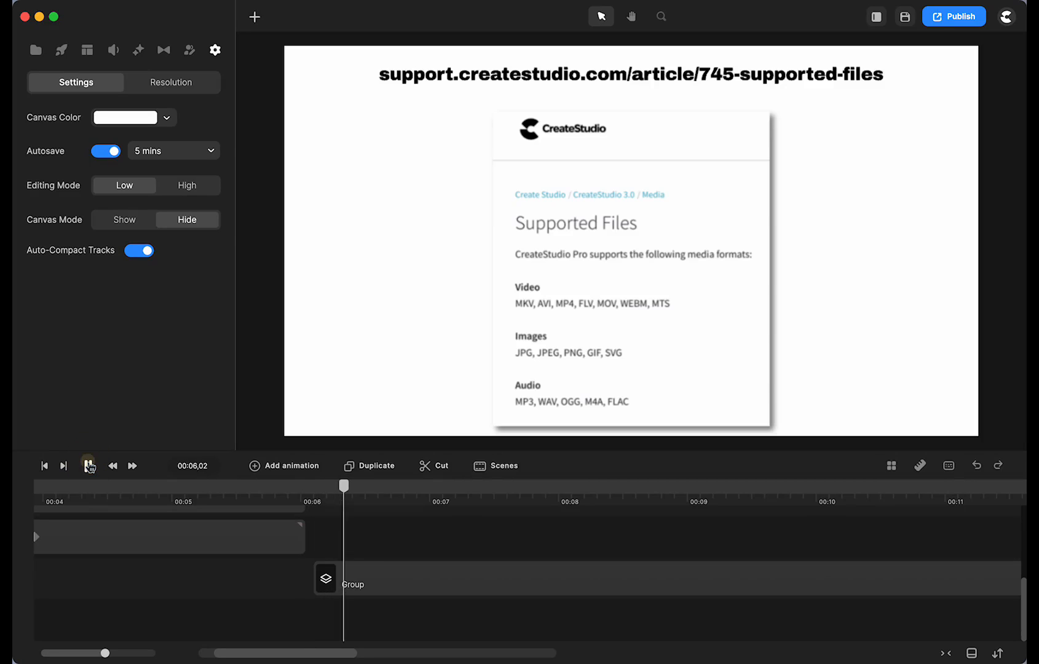
click(89, 467)
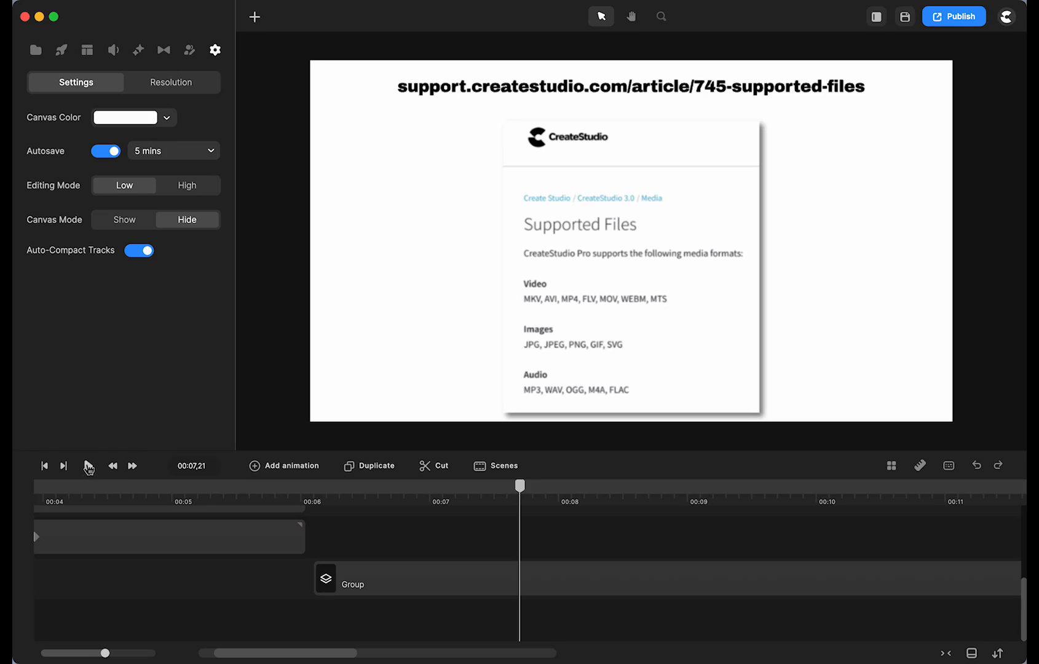
click(89, 467)
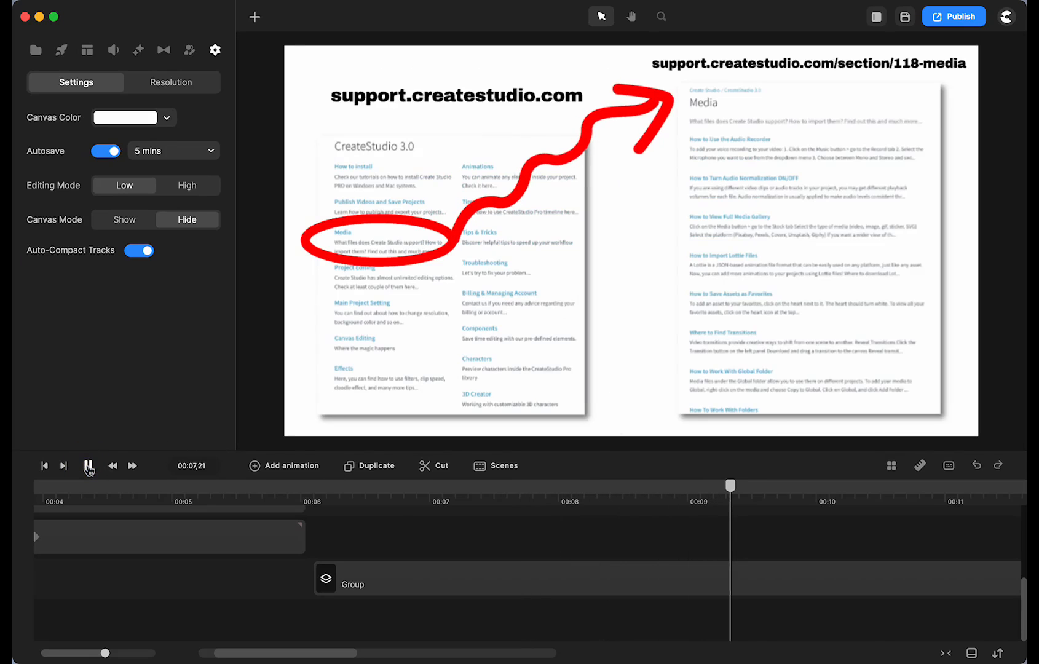
click(89, 467)
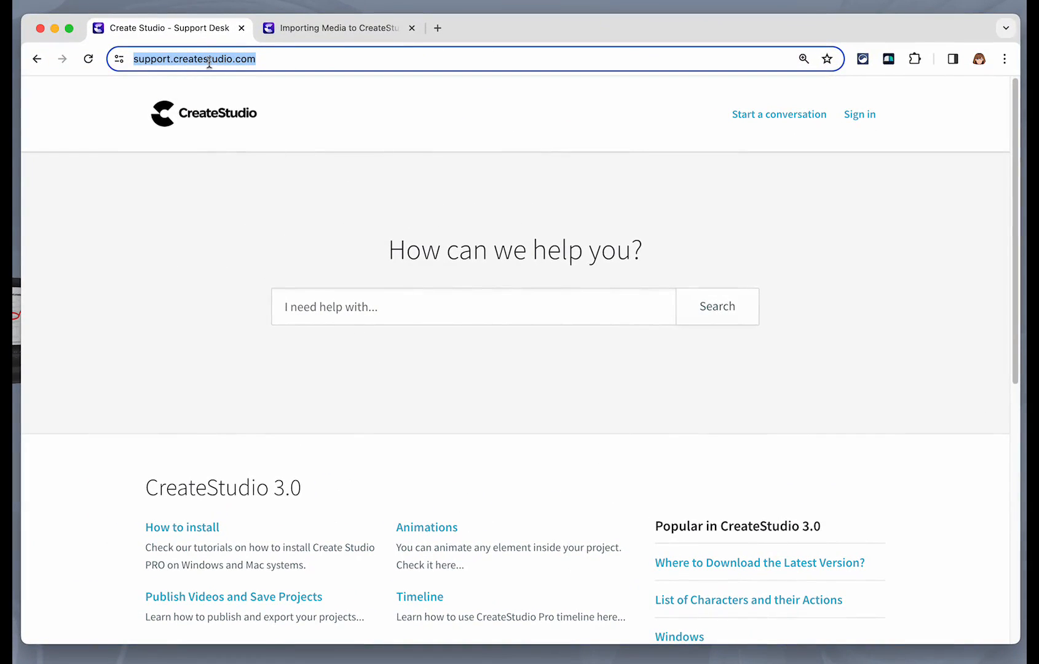
Step: Look over the CreateStudio 3.0 topics on the support site in the browser and search the help desk for "media"
scroll(290, 424, down, 10)
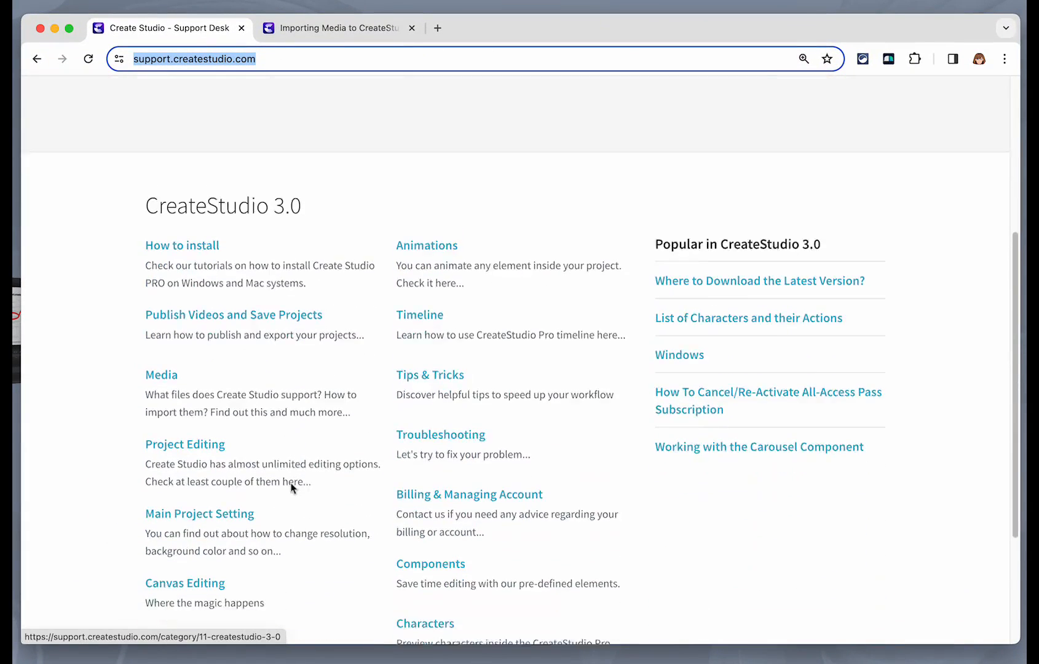
scroll(292, 489, up, 10)
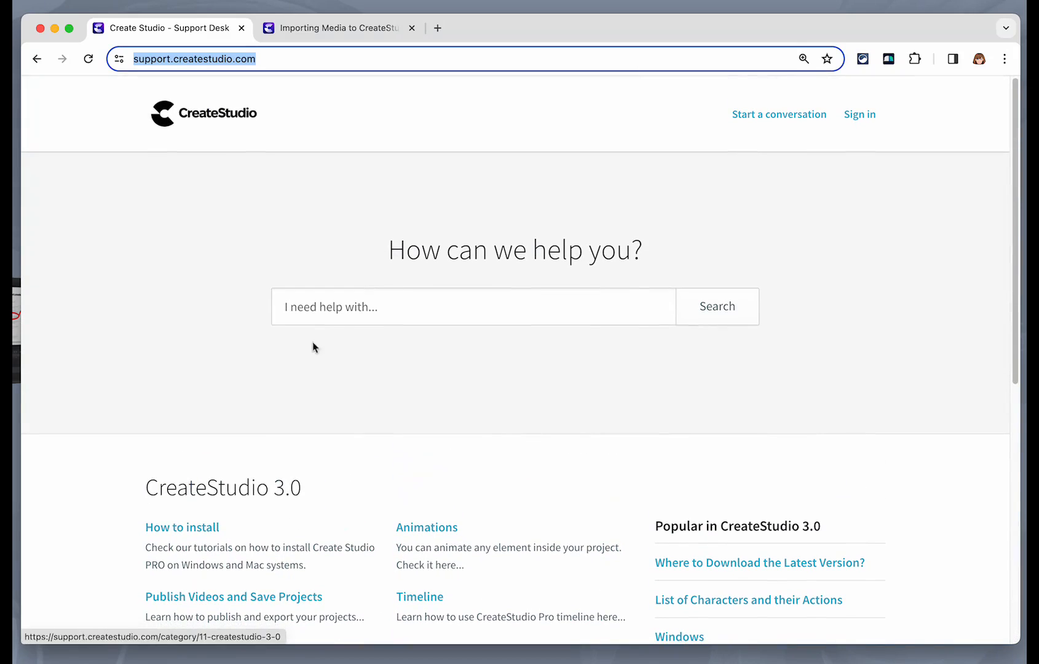
click(308, 310)
text(media)
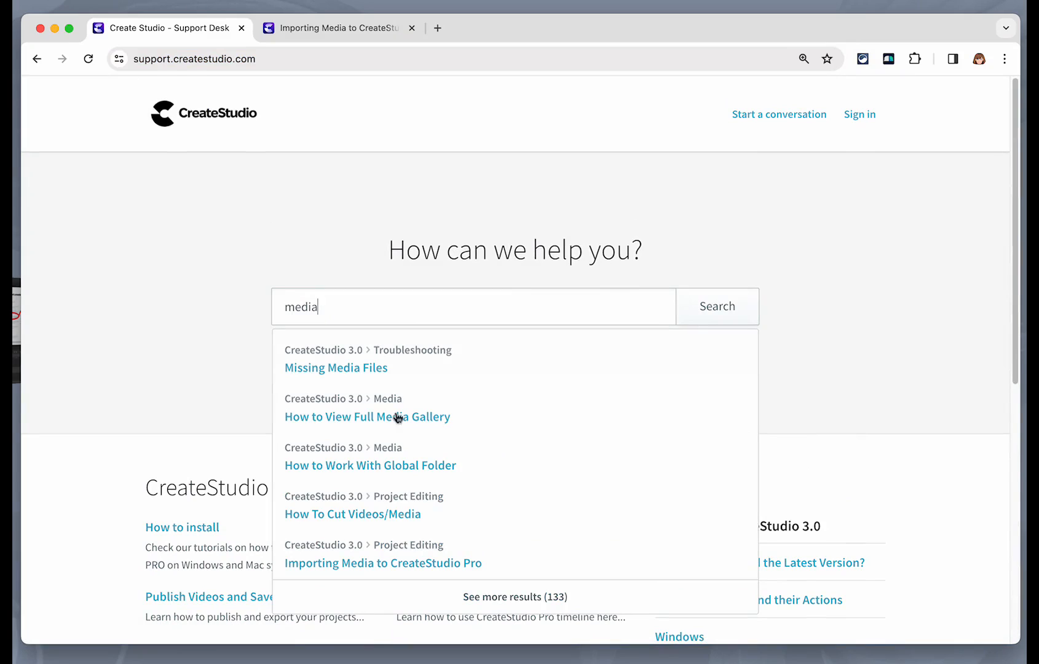
Step: Read through the "Importing Media to CreateStudio Pro" article for the import instructions, and return to the Support Desk page
click(329, 28)
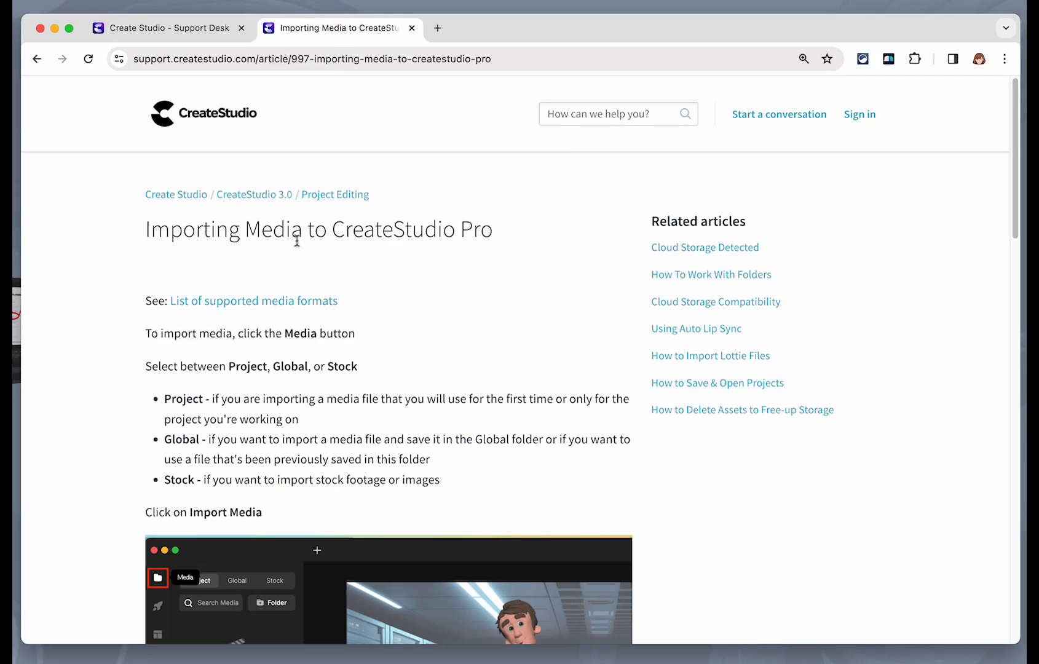
scroll(568, 292, down, 15)
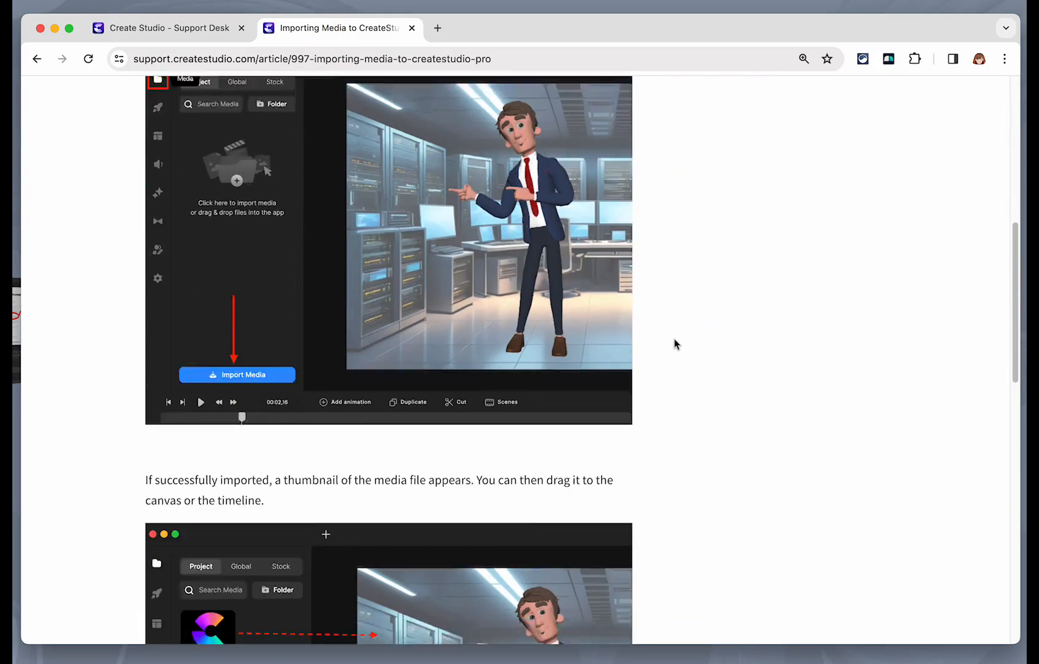
scroll(674, 344, down, 5)
scroll(675, 344, up, 10)
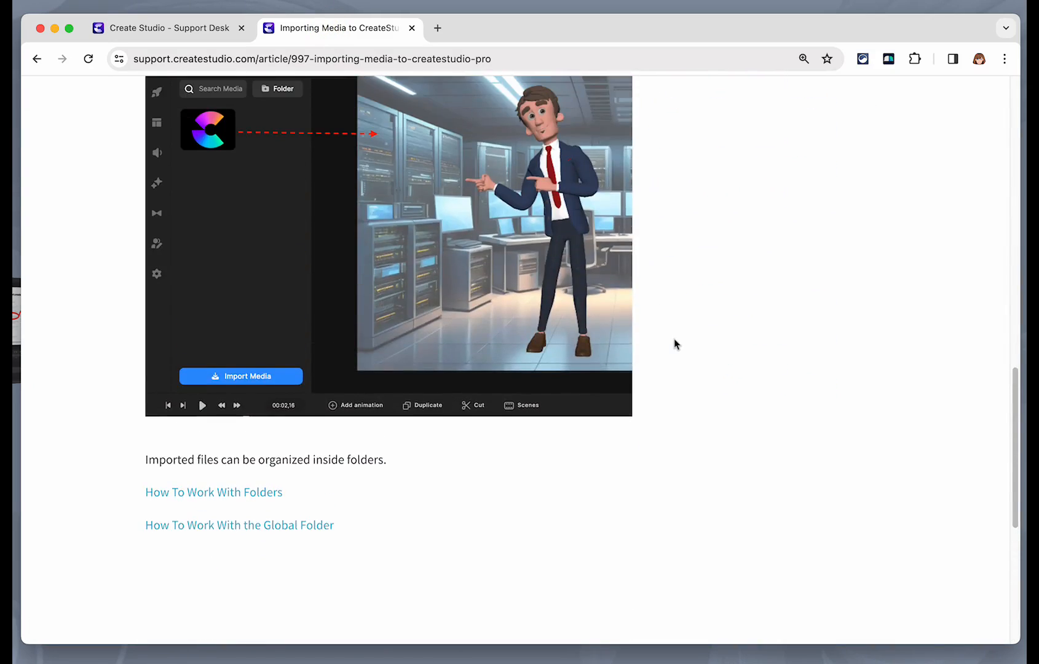
scroll(674, 343, up, 10)
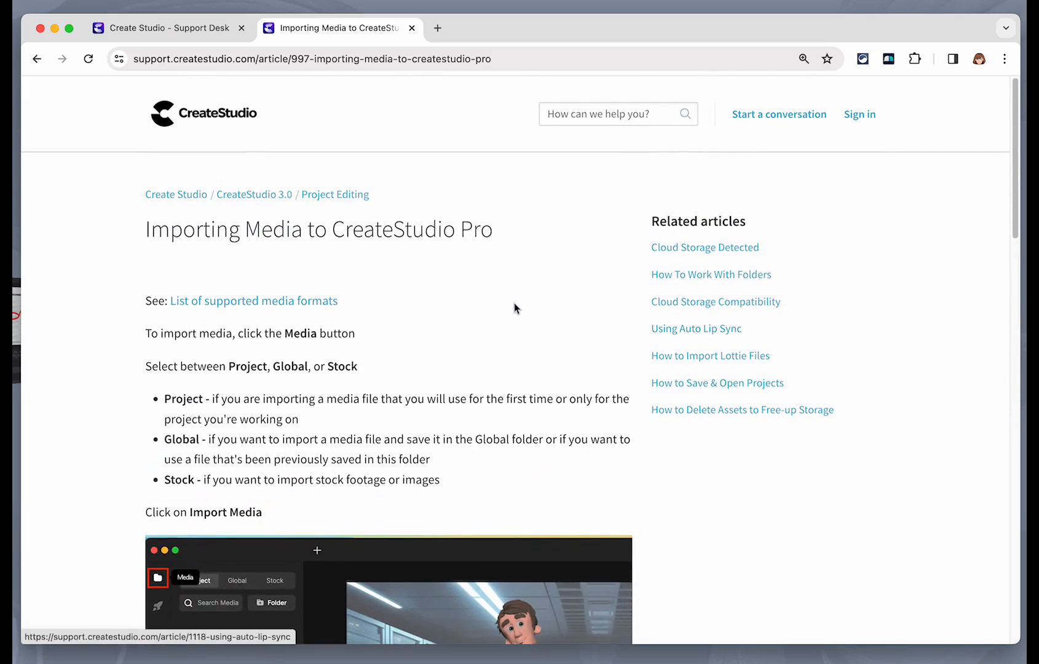
scroll(754, 402, down, 5)
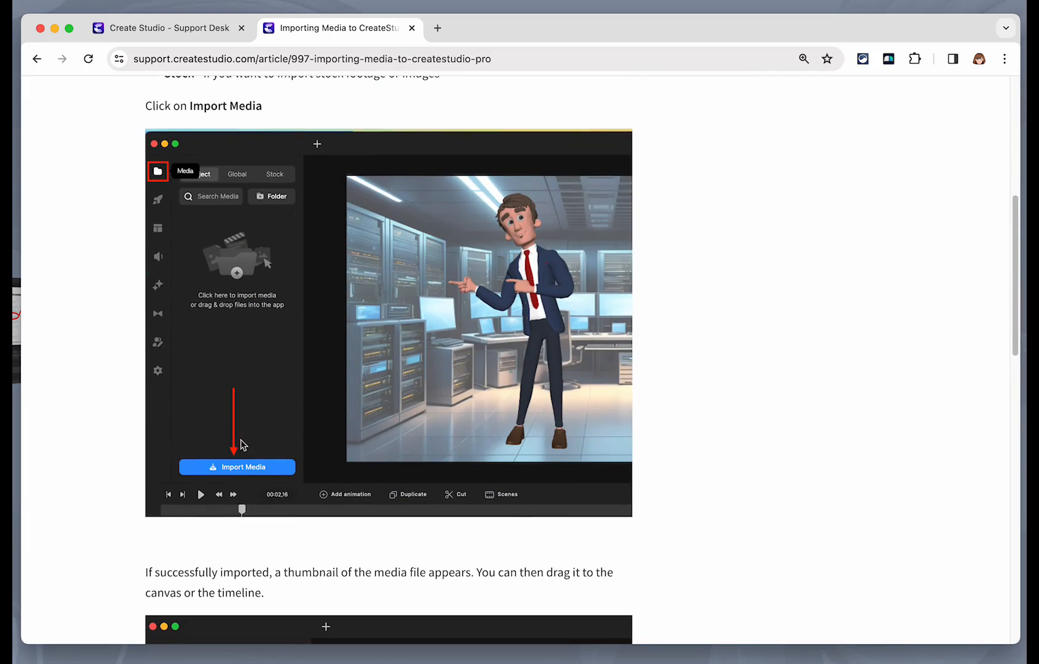
scroll(755, 409, down, 4)
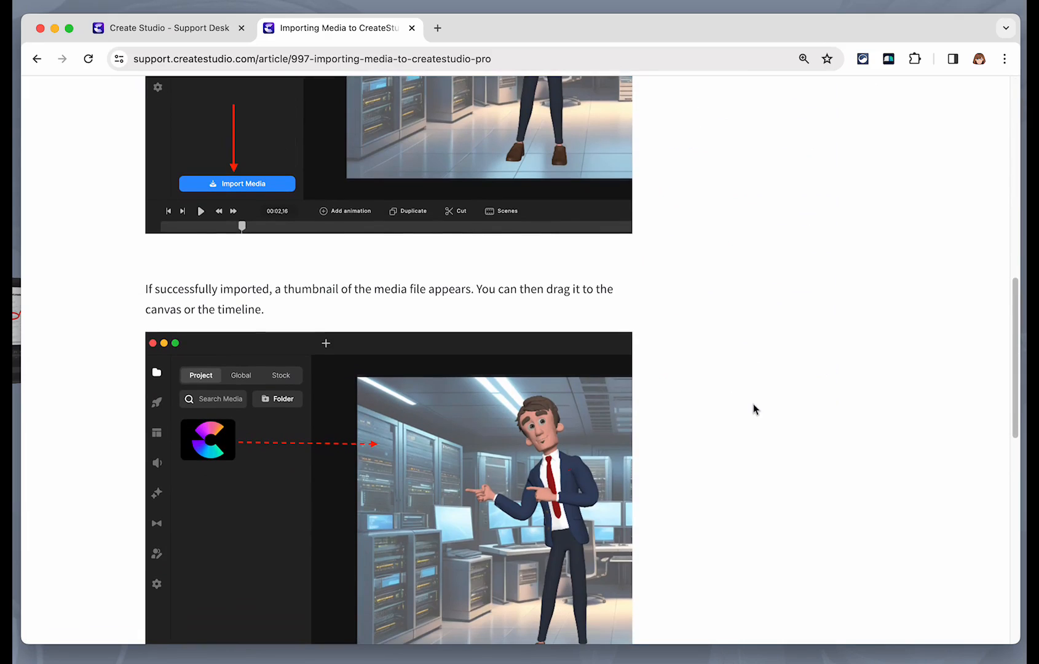
click(182, 31)
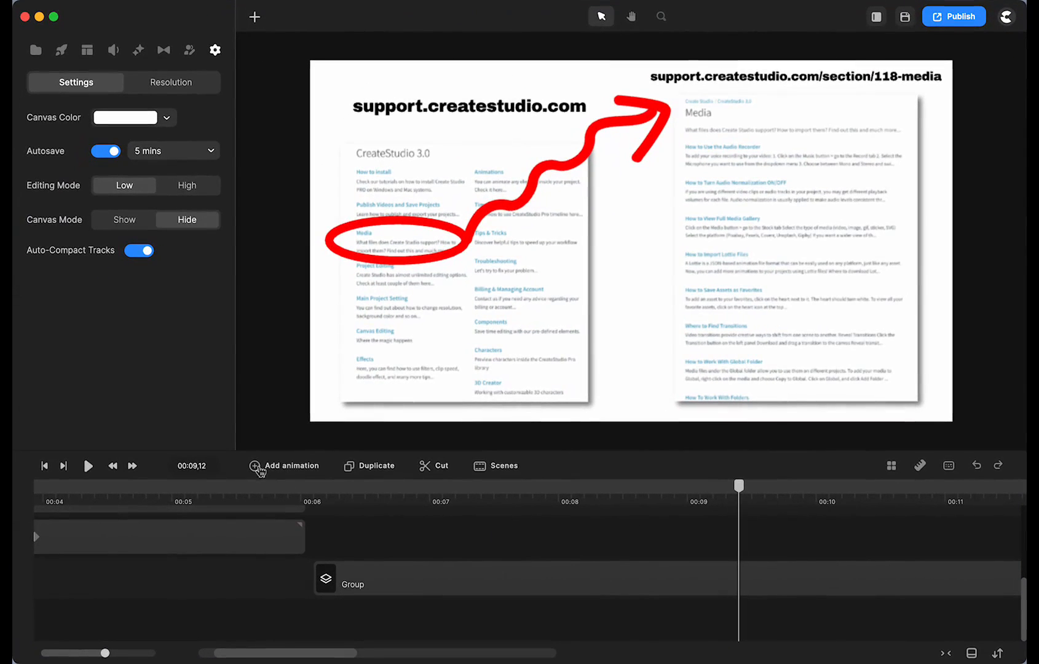
Step: Back in CreateStudio, preview the rest of the support-site slide group up to its end on the timeline
click(88, 466)
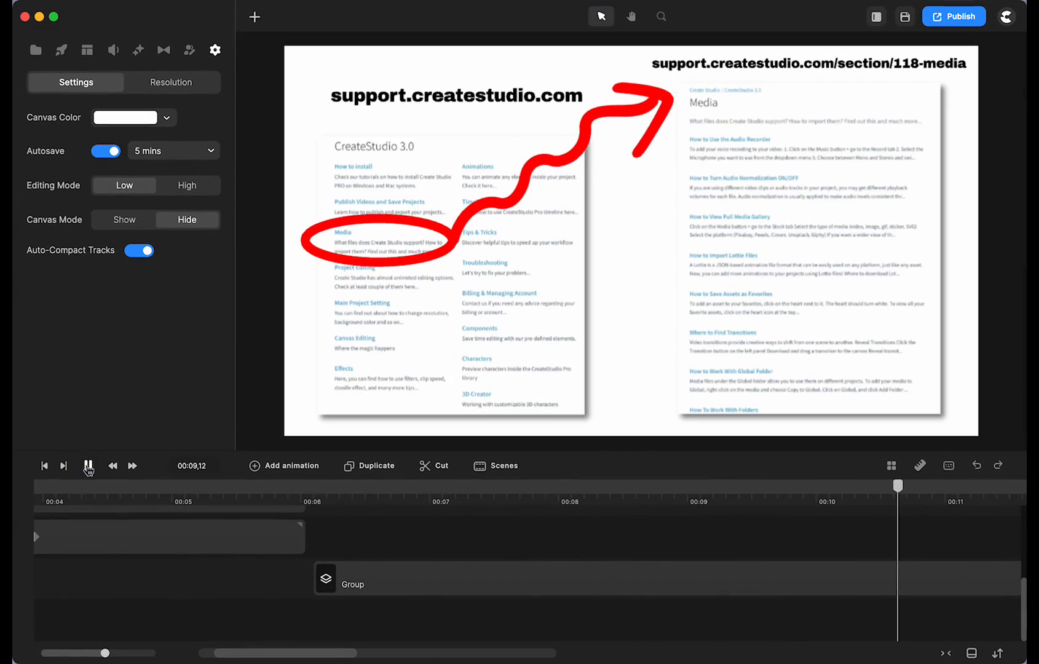
click(88, 466)
scroll(303, 589, right, 5)
click(304, 591)
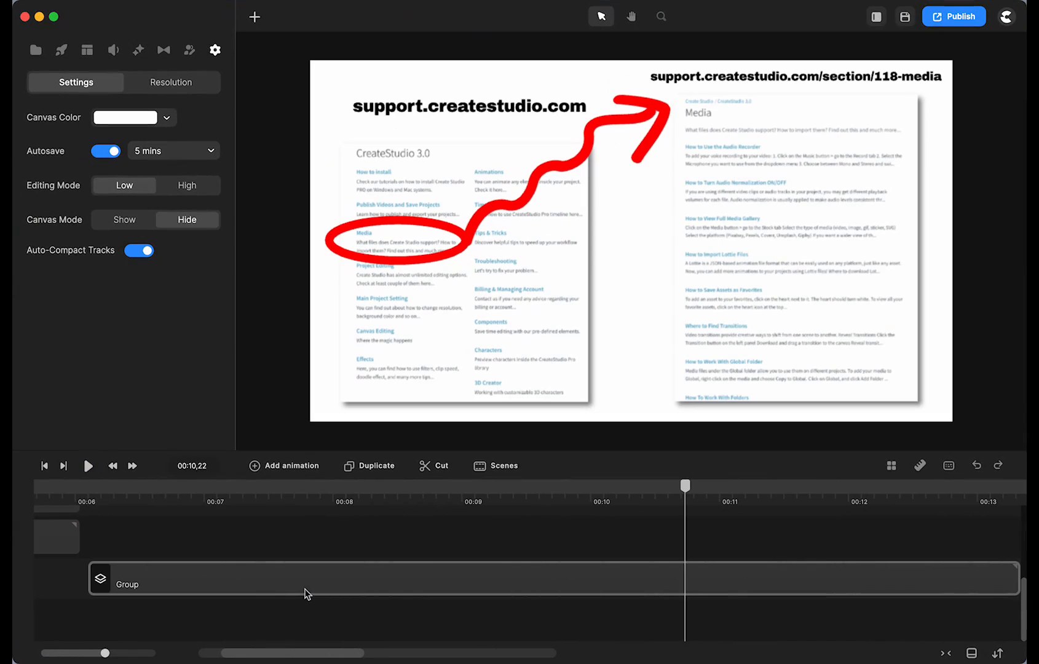
click(257, 556)
click(90, 467)
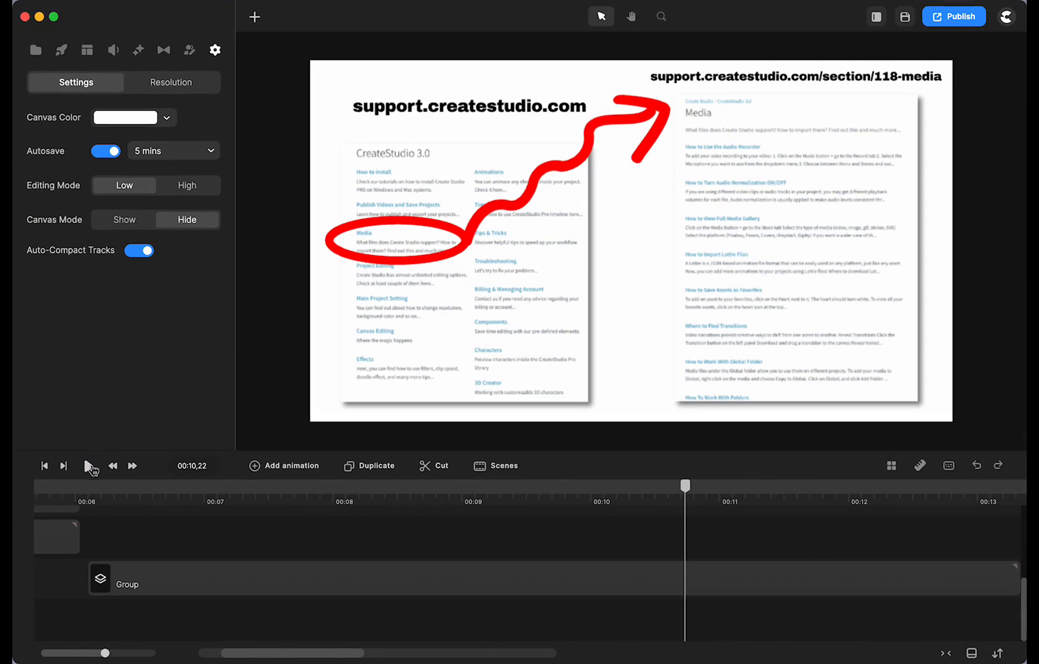
click(89, 466)
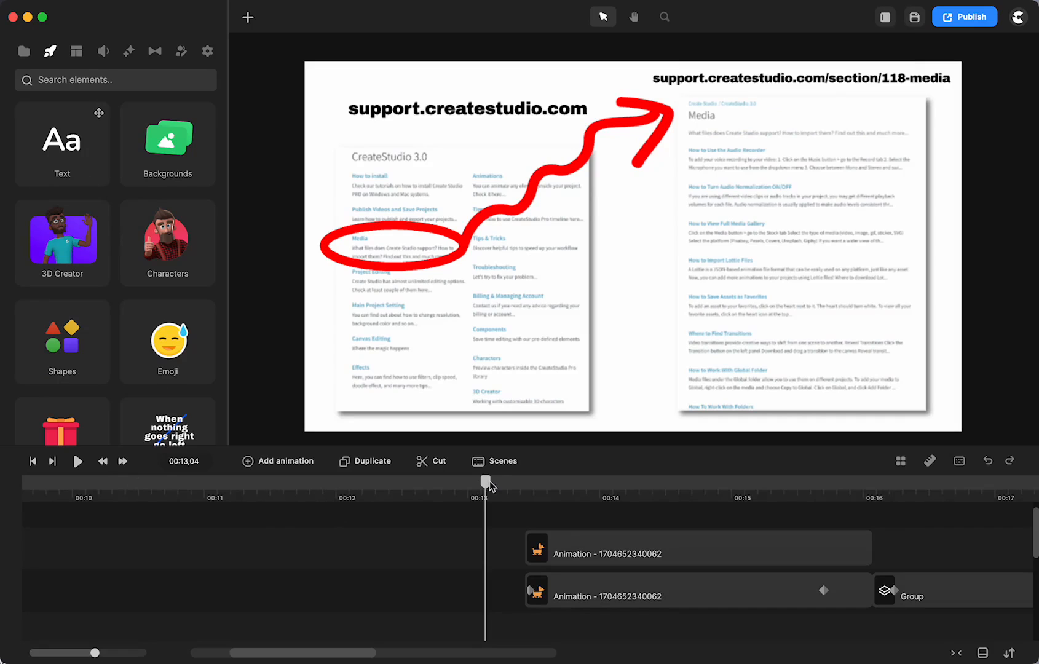
Step: Revisit the supported-files slide at about 8 seconds, and play the walking-dog scene from 13,13, pausing at 15,15
drag(488, 485, 87, 547)
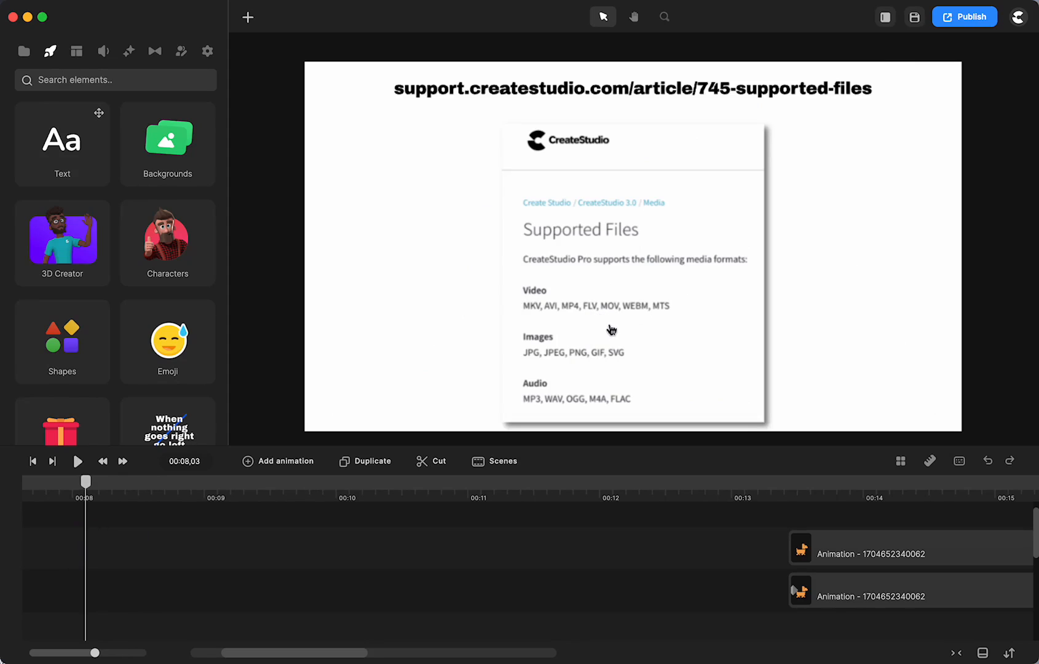
click(786, 492)
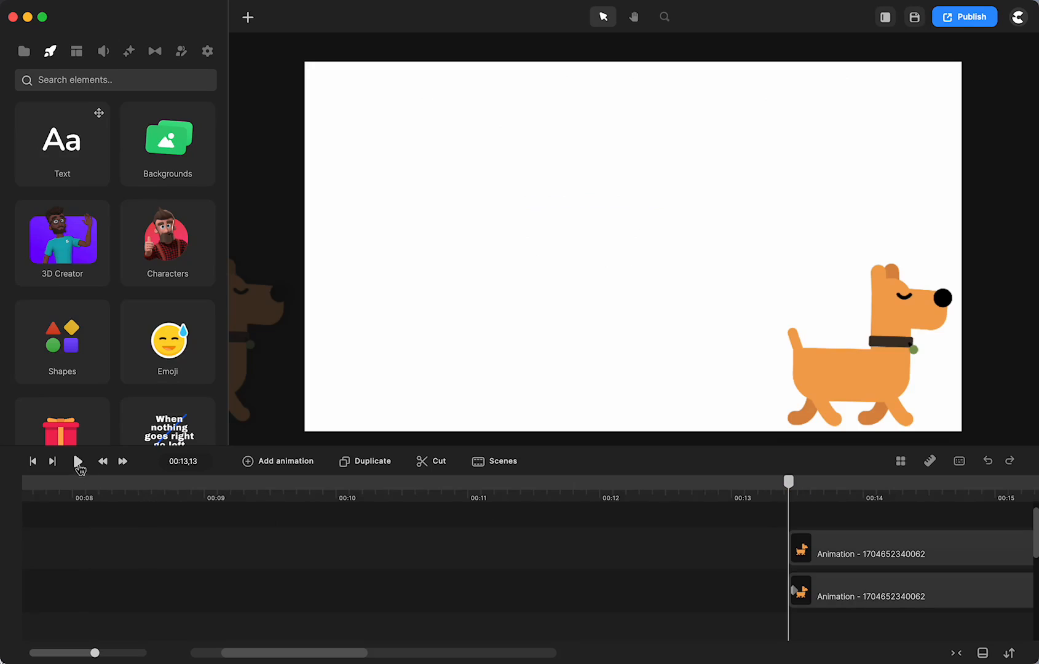
click(78, 463)
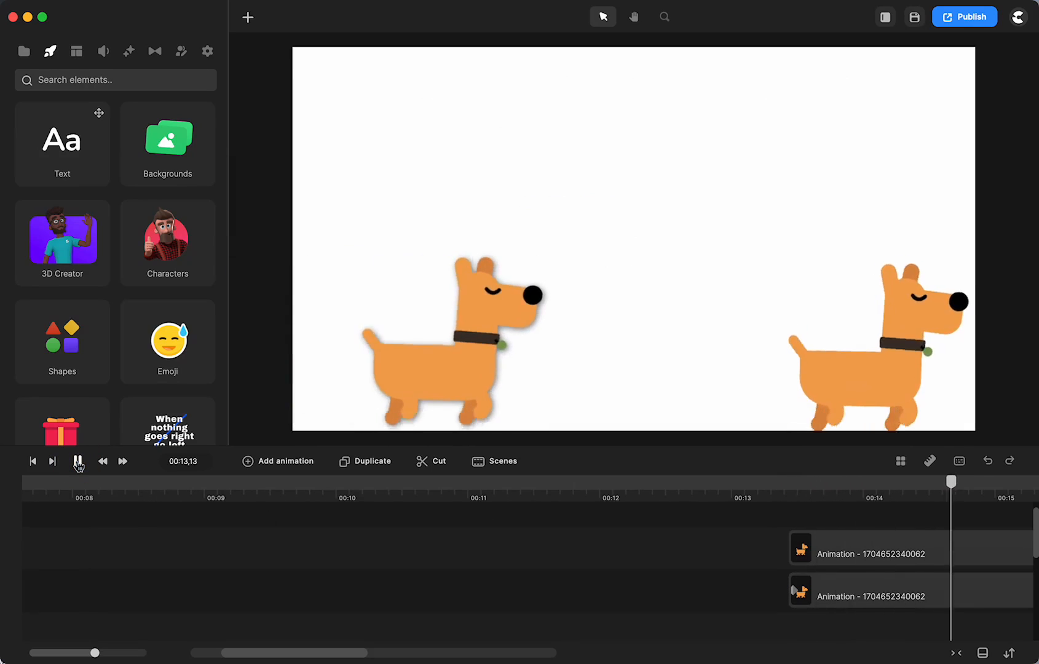
click(77, 461)
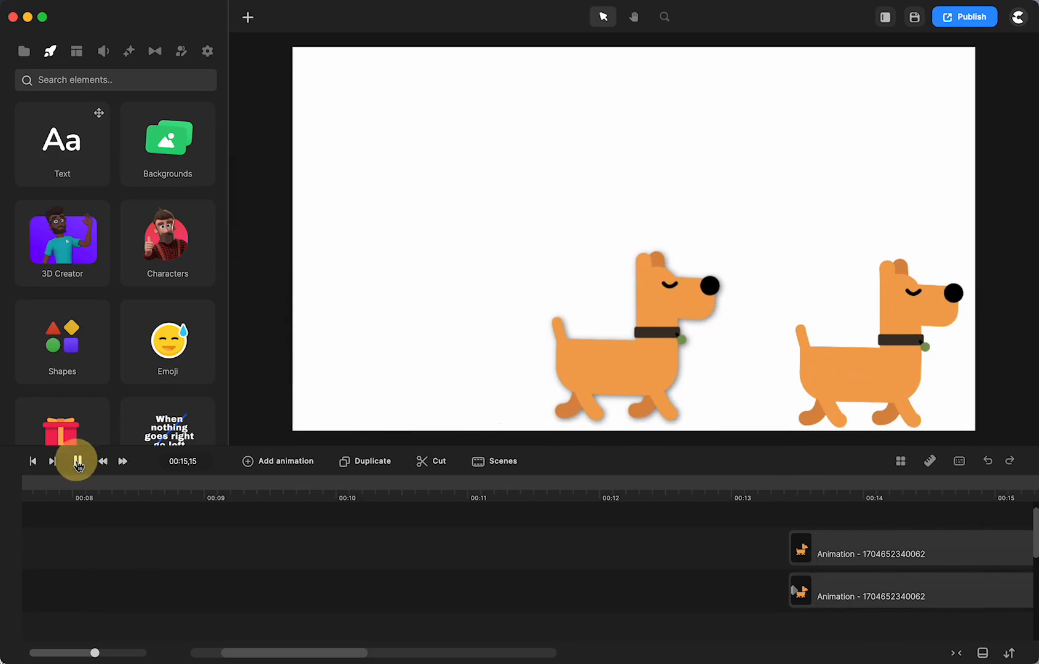
Step: Add another copy of the dog animation from the project media library to the canvas
click(869, 366)
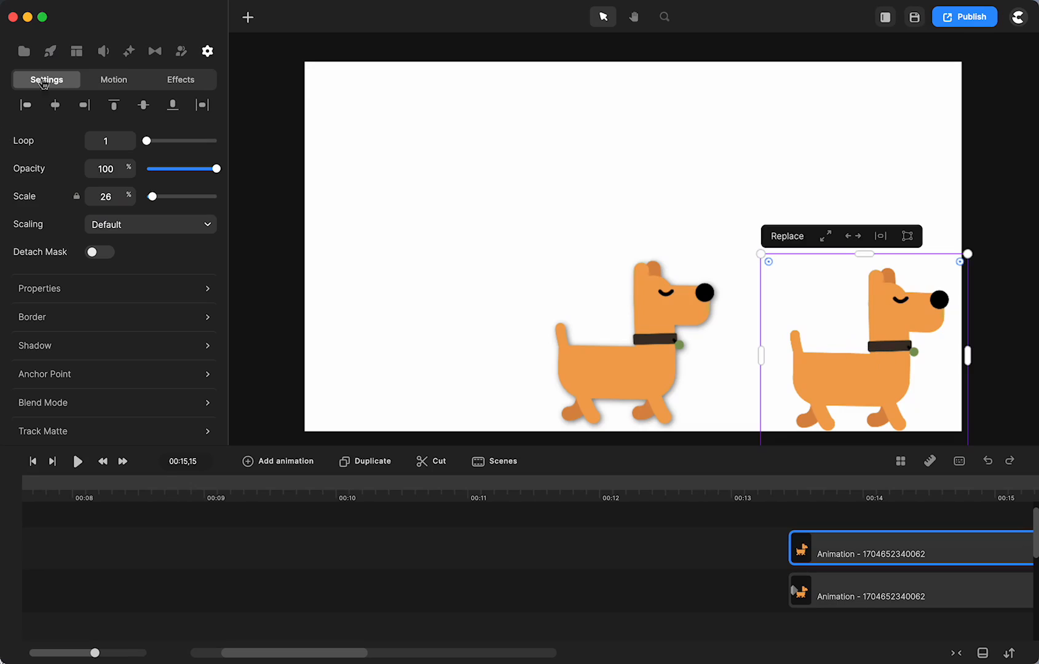
click(24, 52)
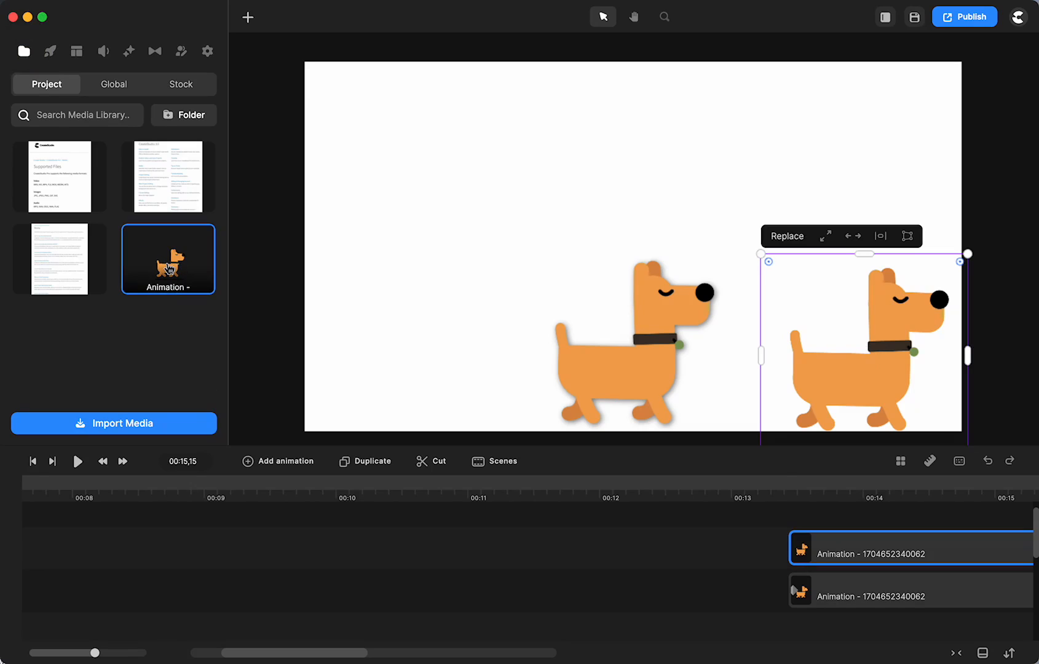
drag(169, 268, 368, 280)
click(678, 333)
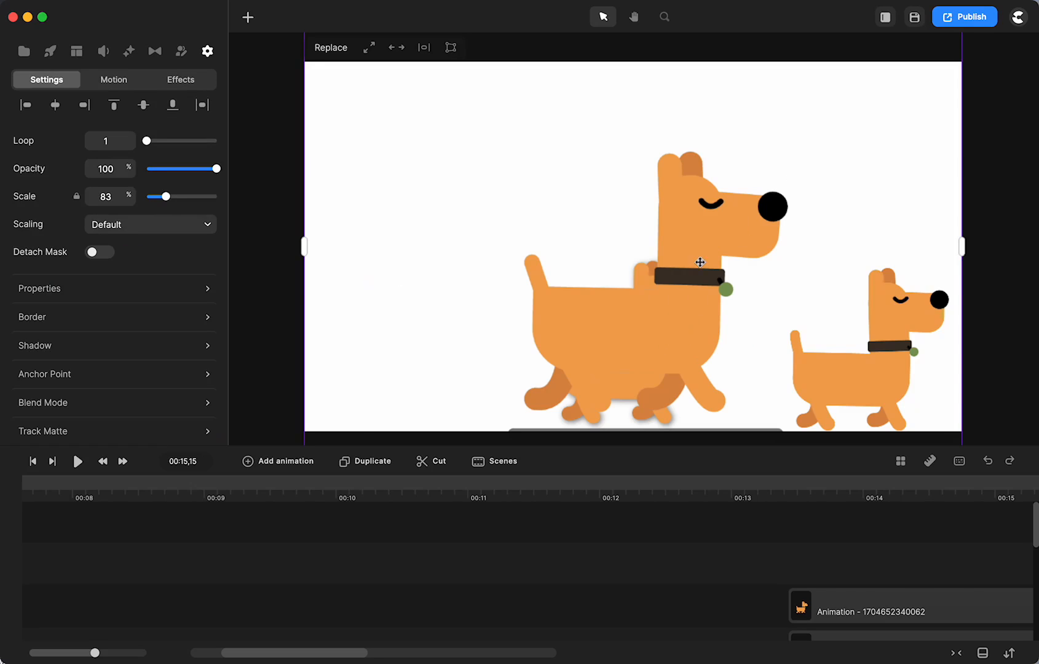
Step: Try out Detach Mask on the large dog, narrowing its frame from both sides to about 40% scale, and delete that dog
click(93, 253)
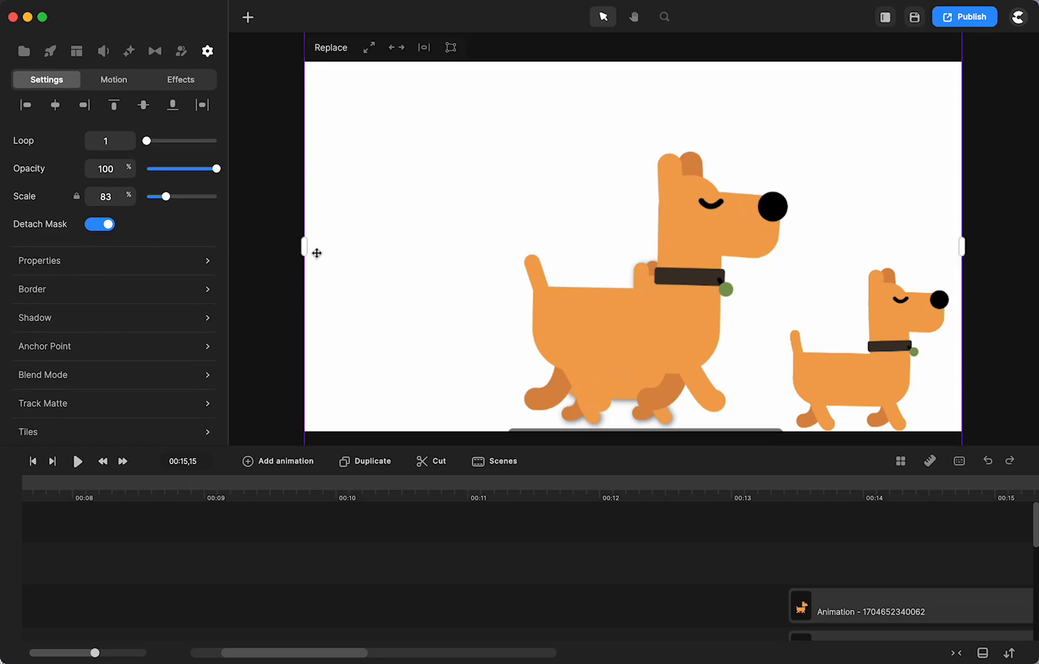
drag(304, 247, 490, 250)
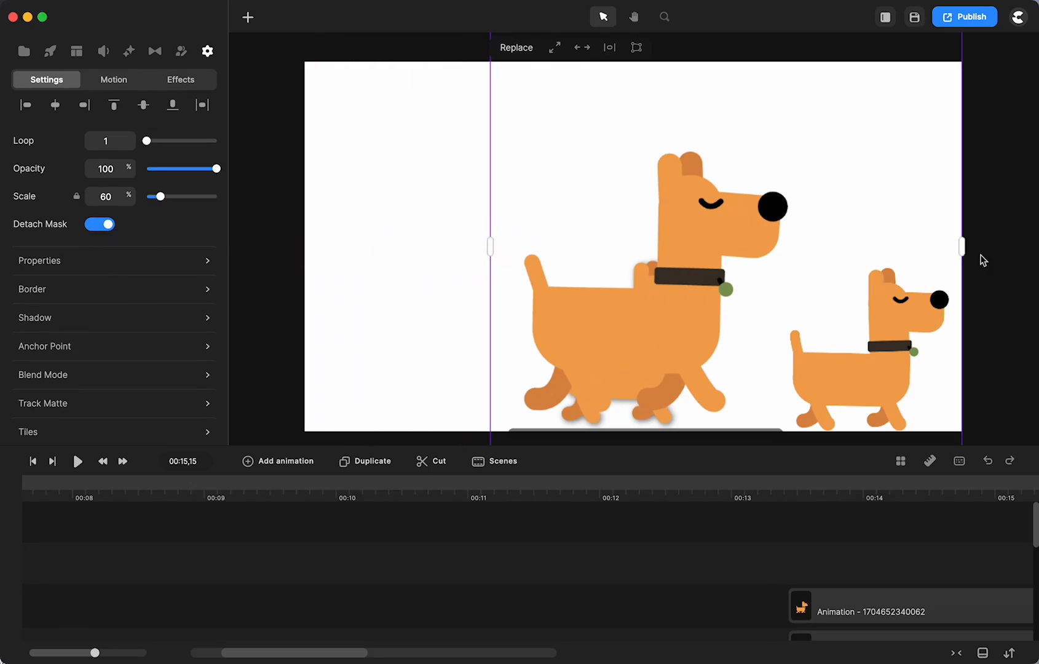
drag(961, 247, 804, 258)
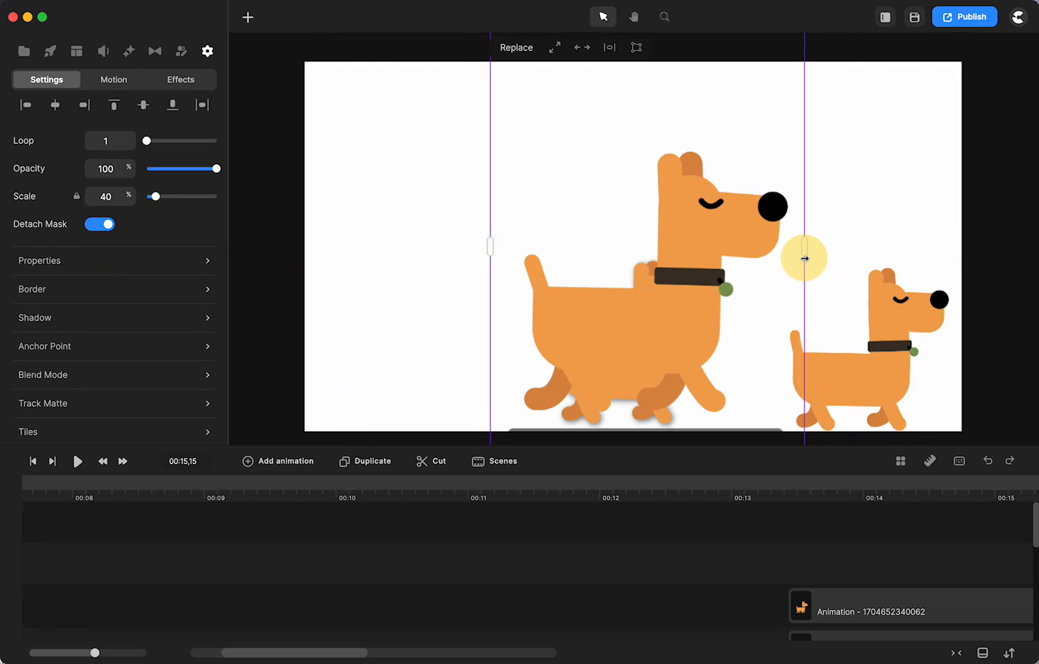
drag(670, 92, 658, 1)
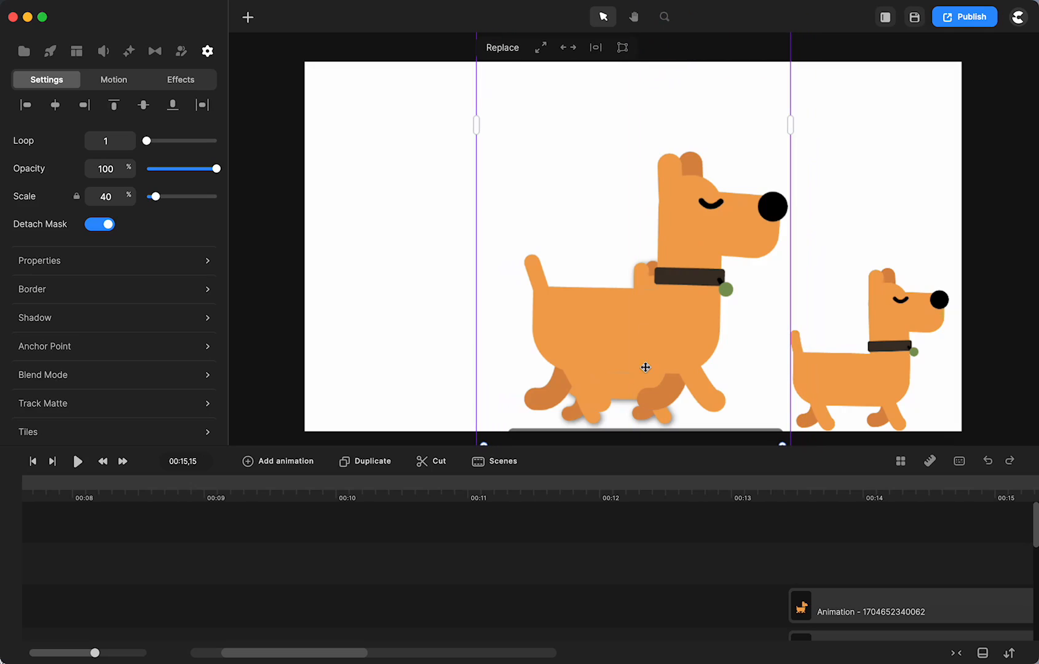
click(104, 225)
key(Delete)
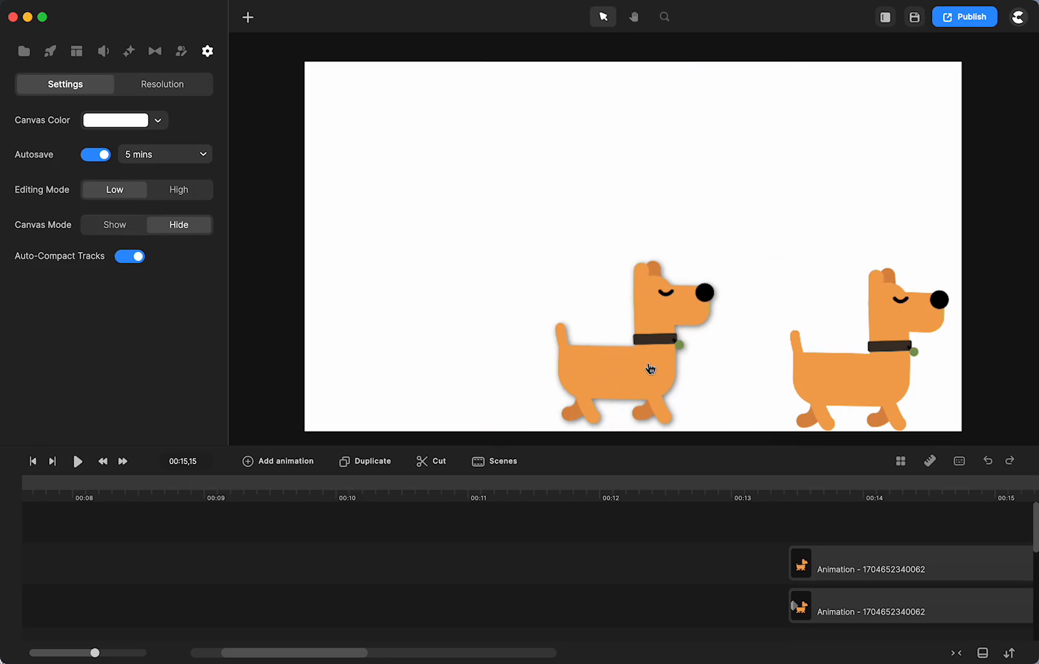
Step: Move both dogs slightly up on the canvas and remove the middle dog's shadow
drag(650, 368, 644, 331)
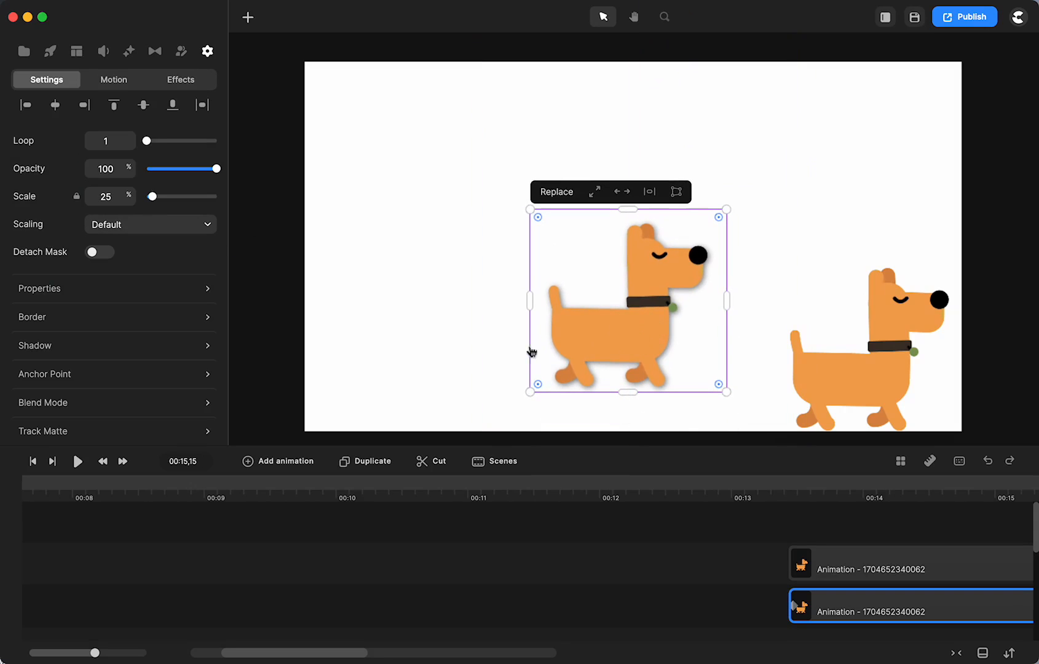
click(156, 348)
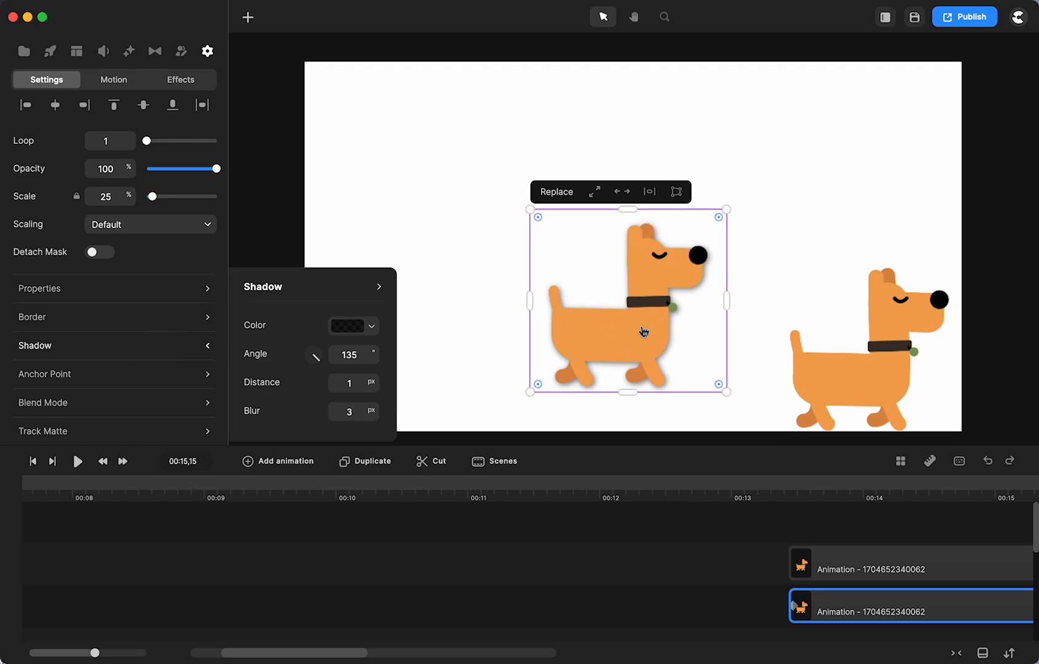
drag(368, 377, 312, 411)
click(478, 271)
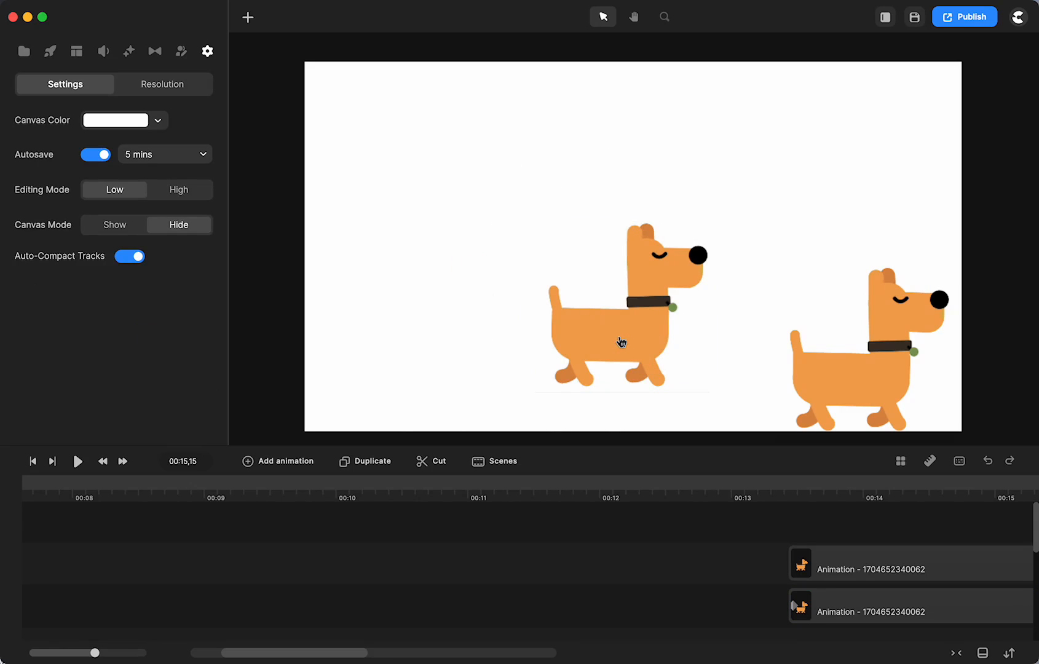
drag(819, 353, 812, 315)
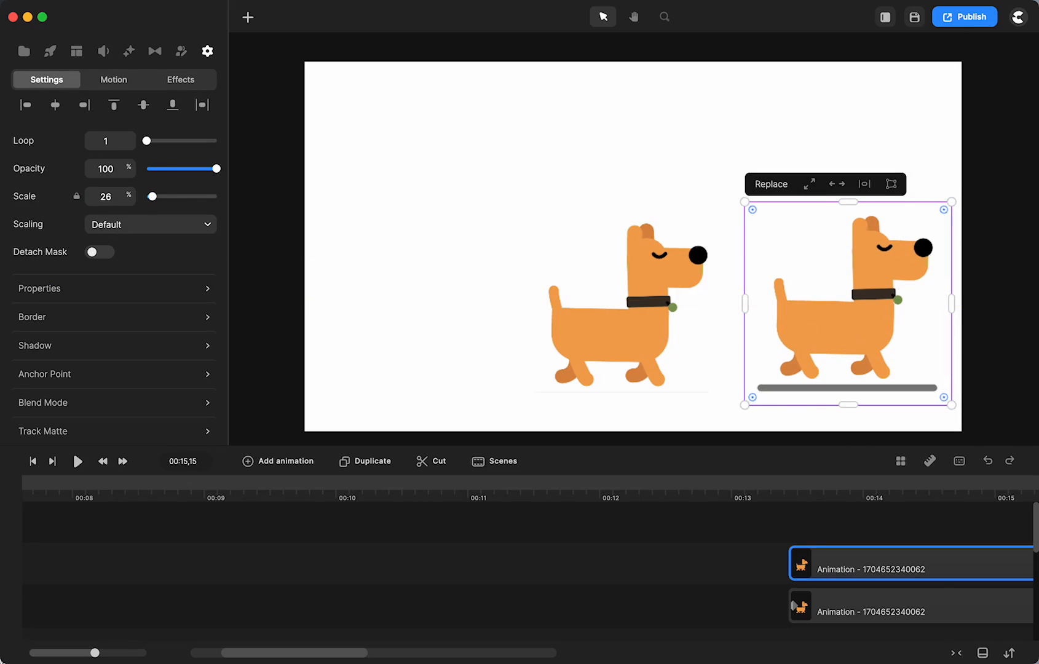
Step: Switch to the browser and look through the Dog Animations on LottieFiles, including the original walking dog with its ground line
key(super+Tab)
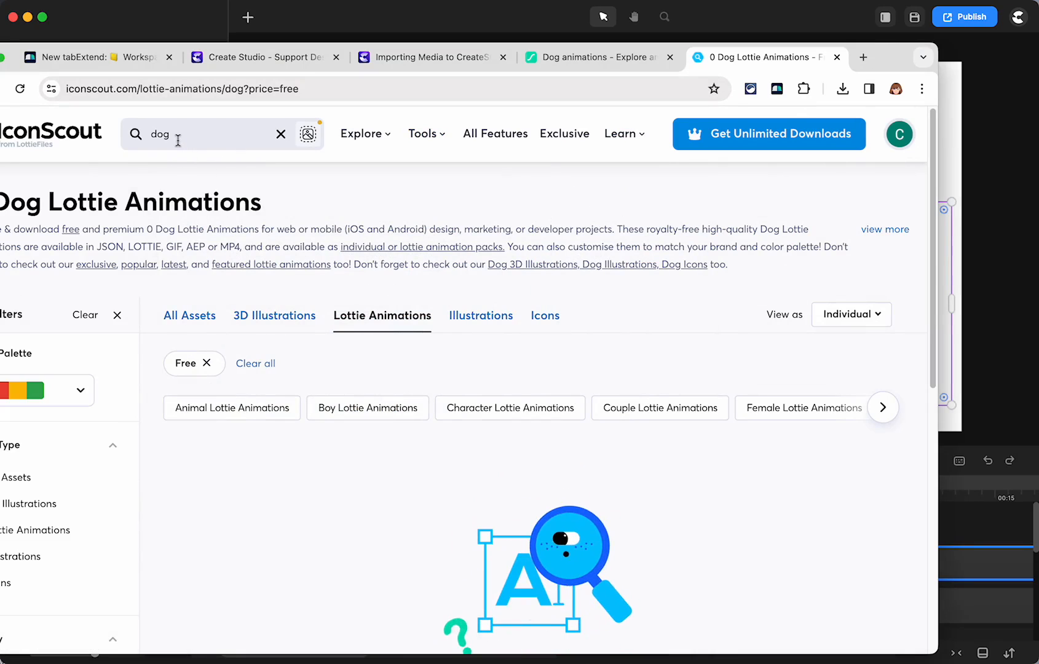
click(585, 65)
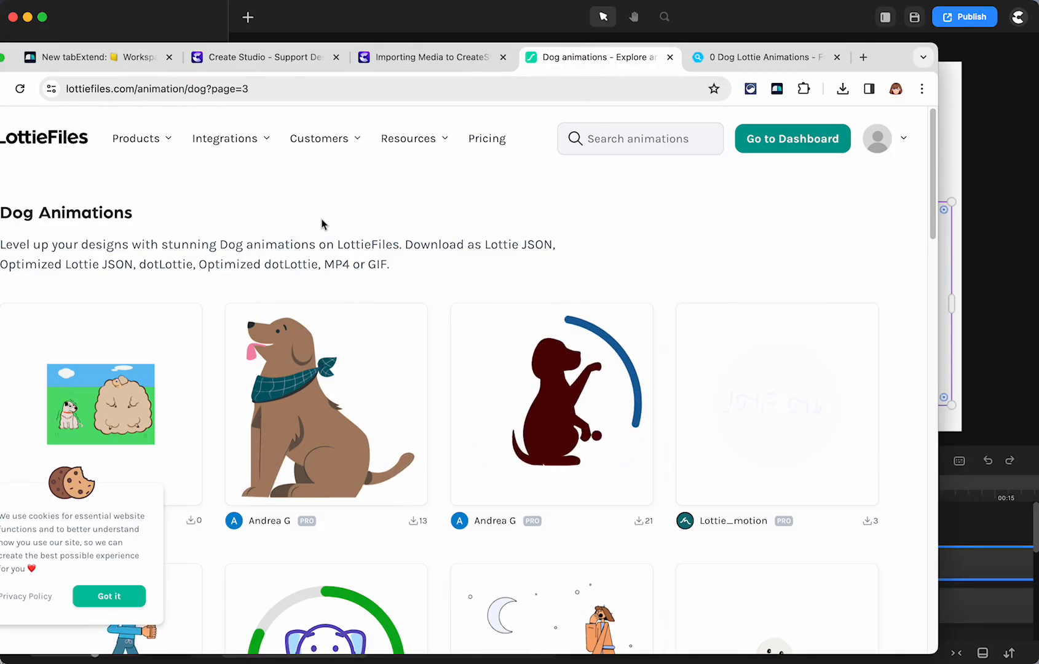
scroll(322, 223, down, 8)
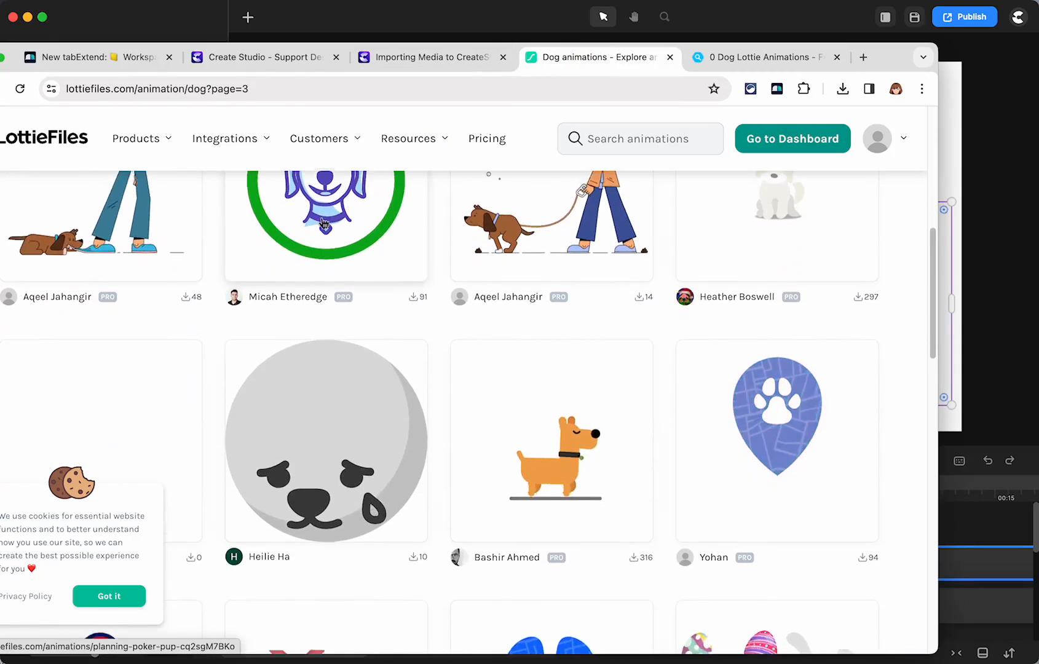
scroll(324, 223, down, 1)
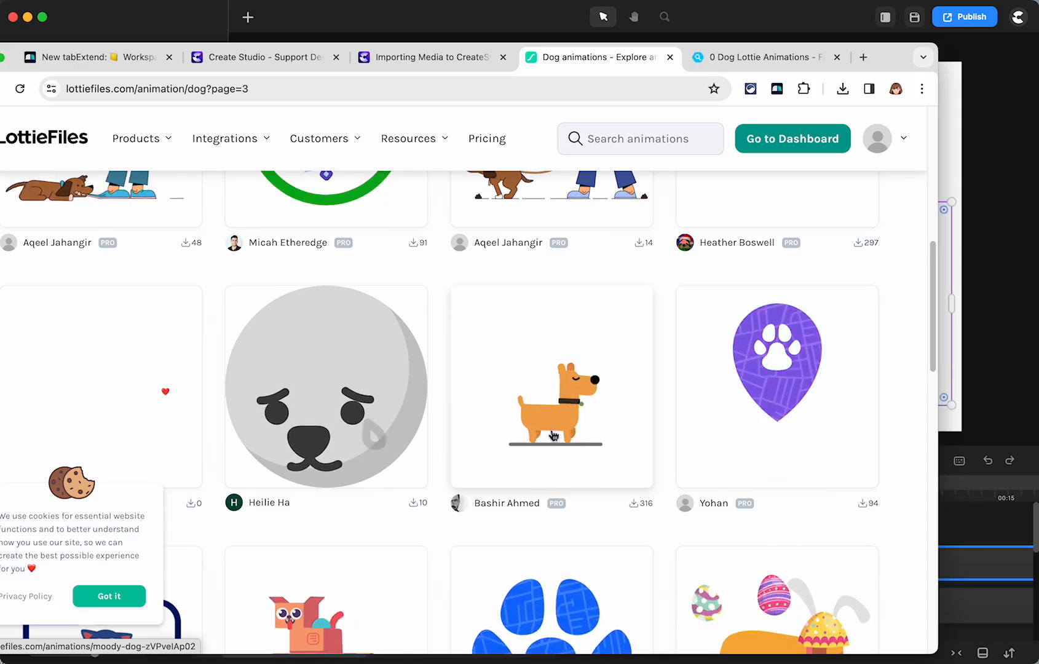
scroll(553, 436, down, 5)
scroll(553, 436, up, 10)
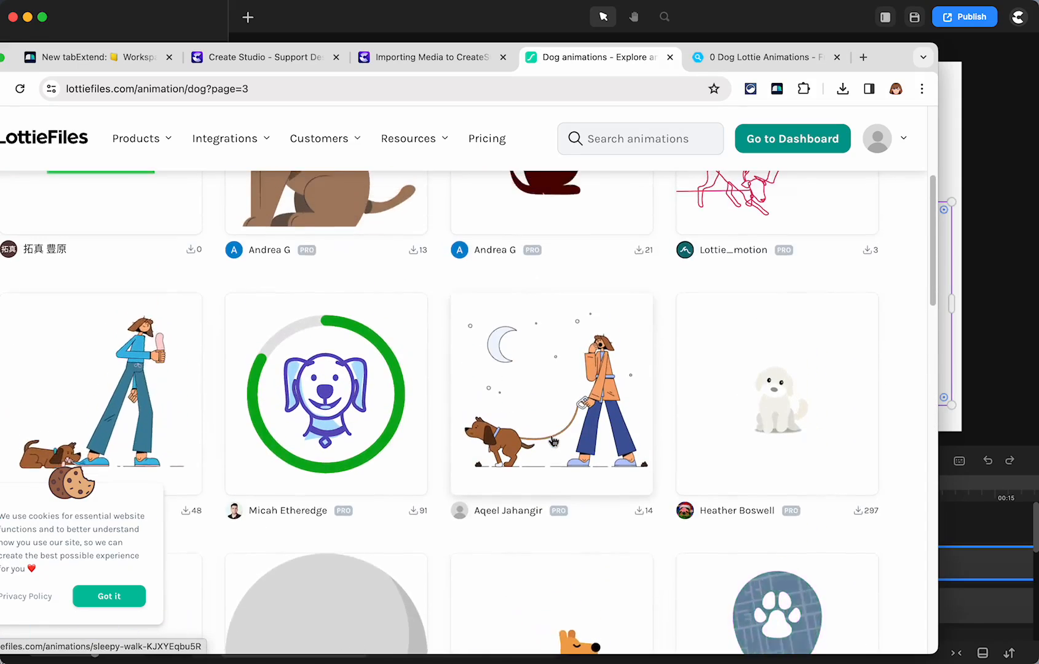
scroll(553, 441, down, 1)
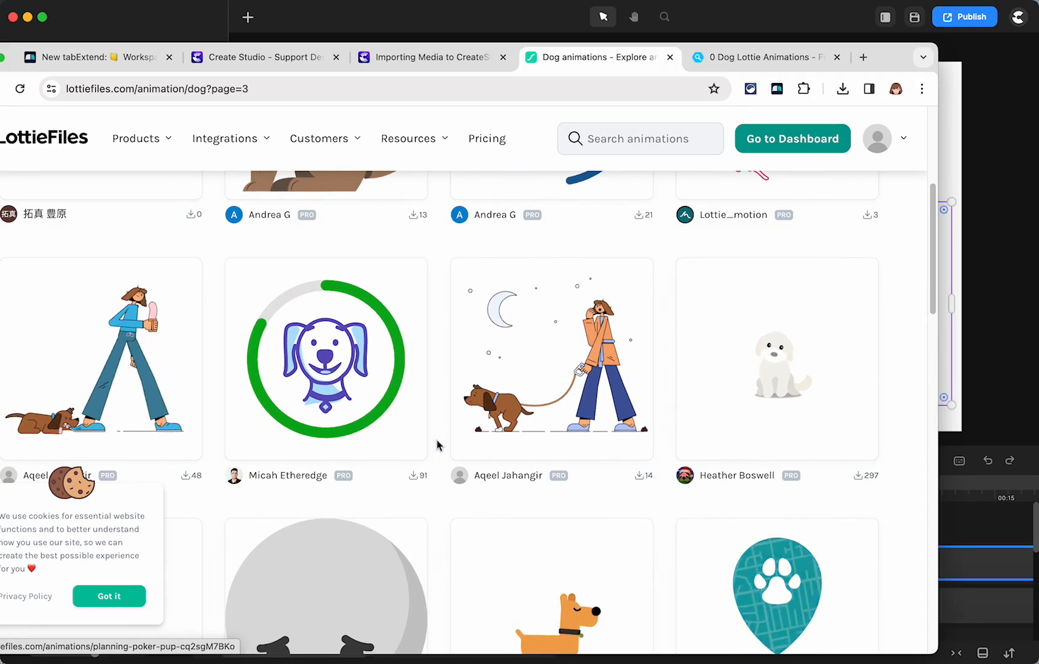
scroll(455, 418, up, 5)
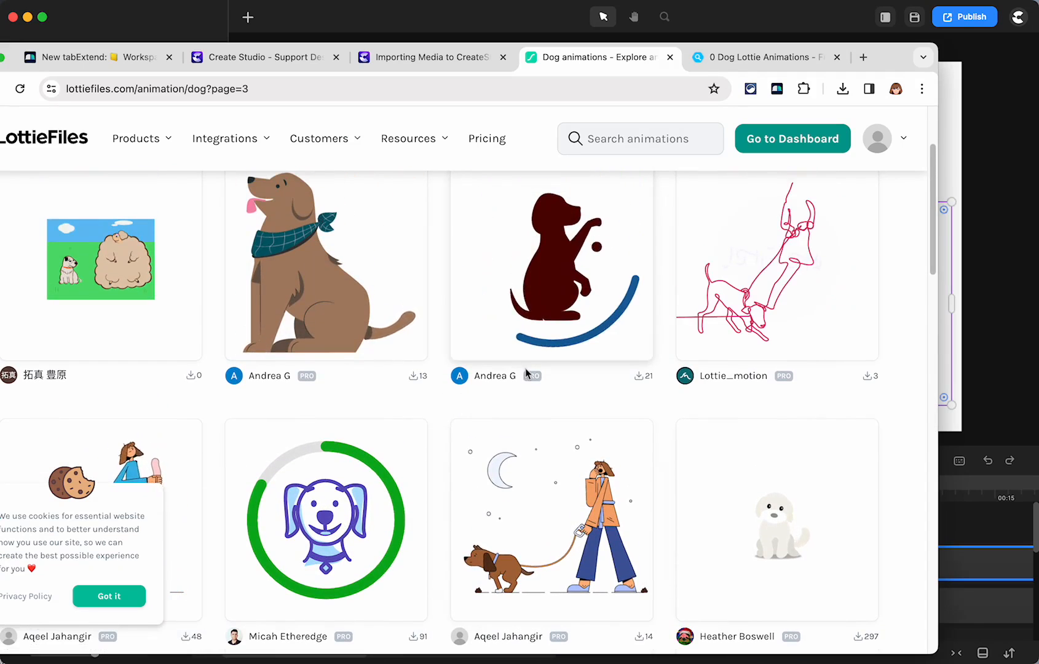
scroll(527, 372, down, 1)
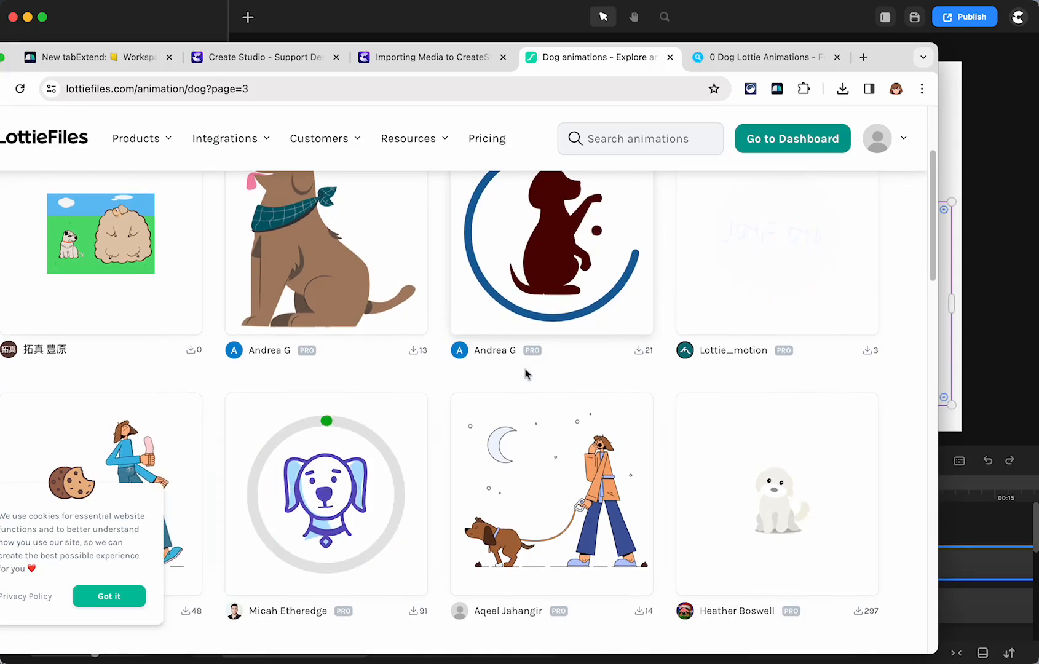
Step: Inspect the "Dog begging" and "Loading spinner dog with ball" animation pages, including the latter's details, and return to the dog animations list
click(136, 460)
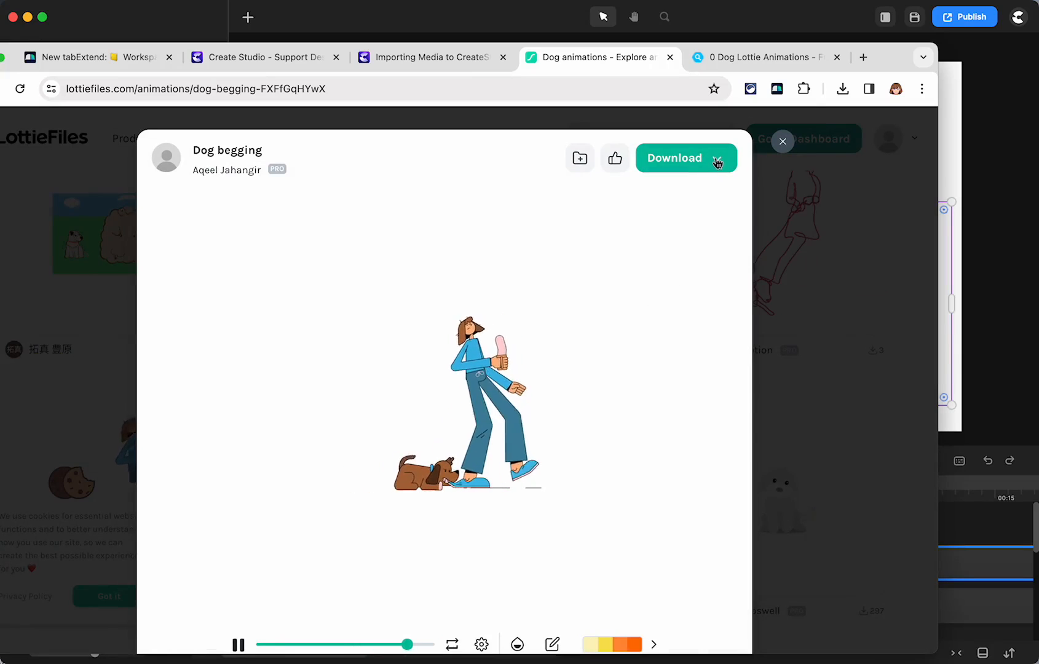
click(895, 372)
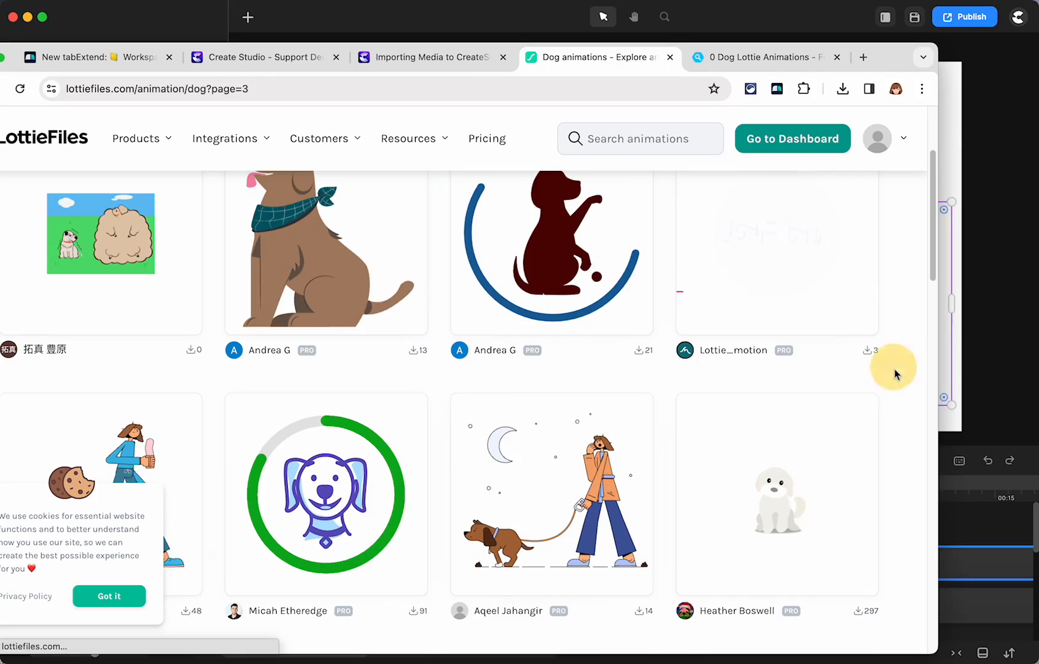
click(549, 288)
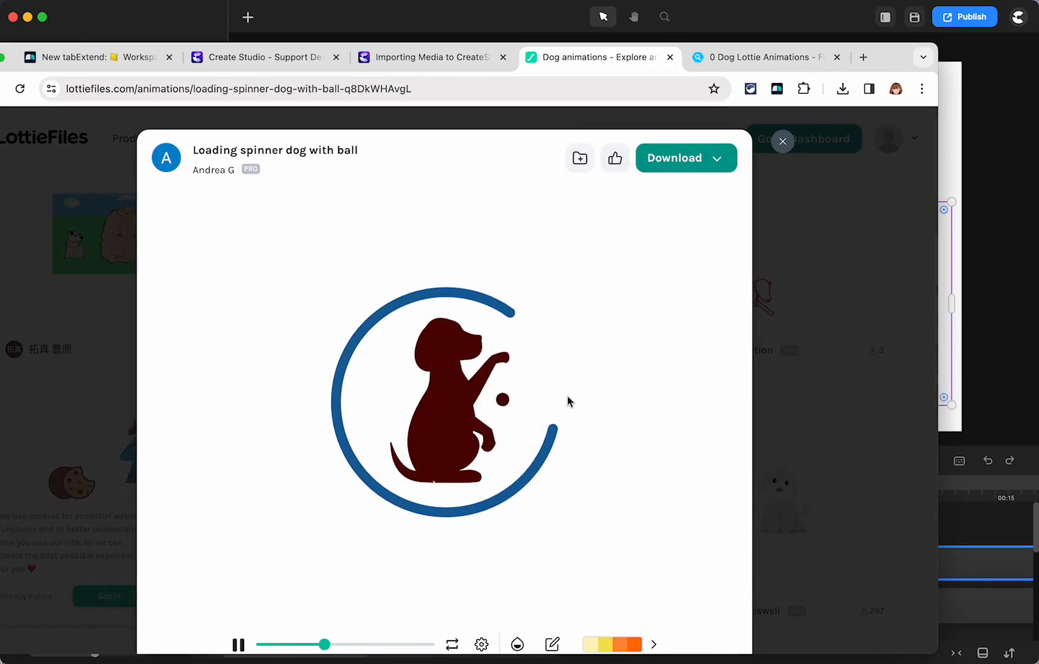
scroll(567, 401, down, 8)
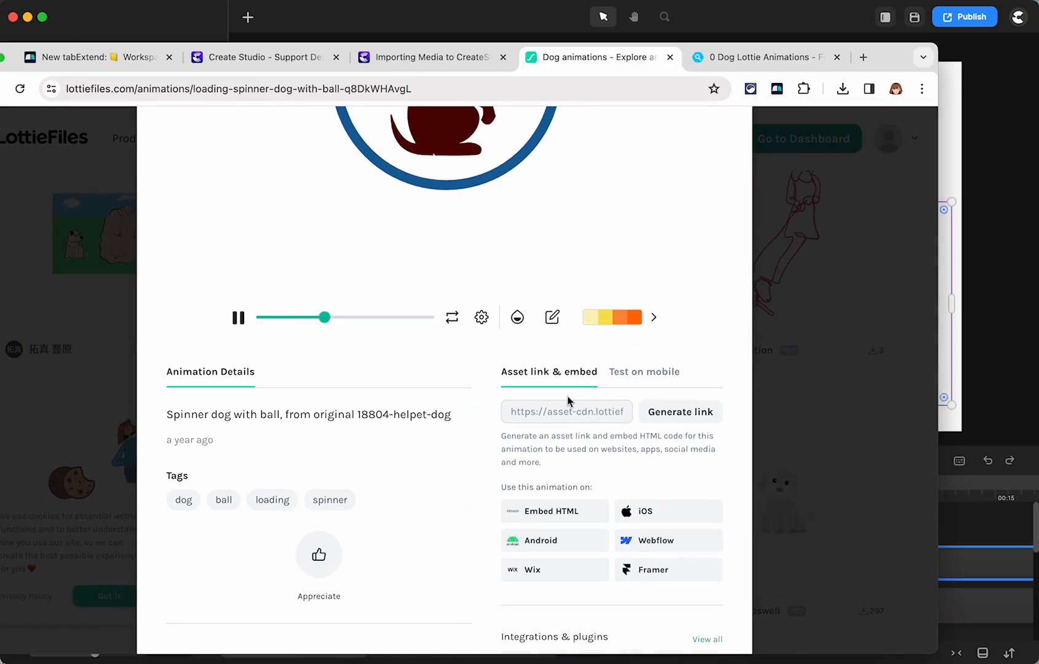
scroll(568, 396, down, 5)
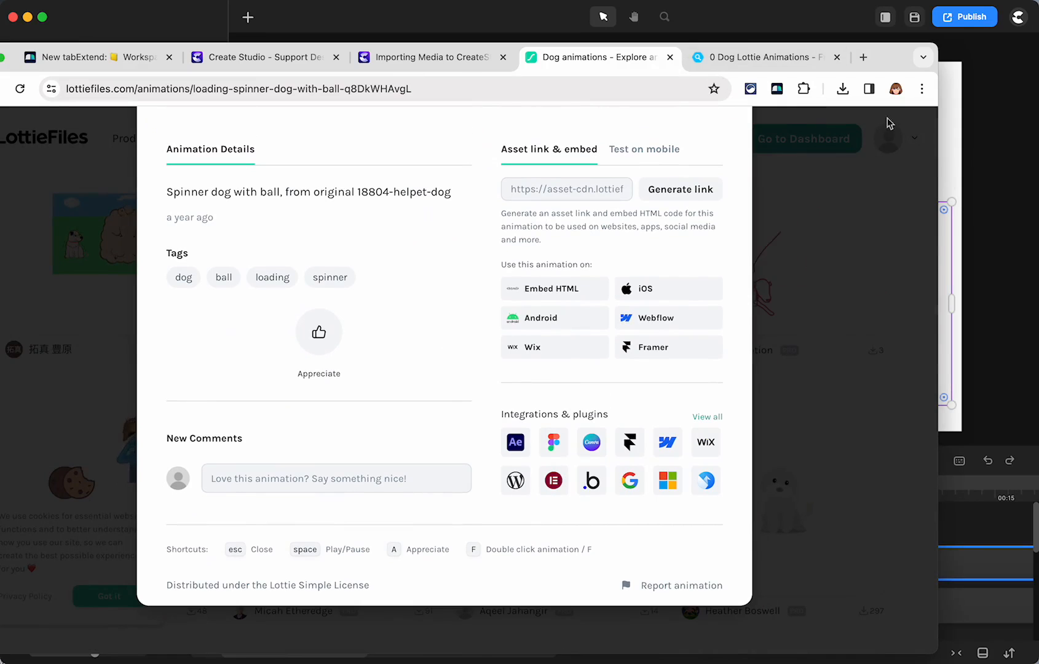
scroll(749, 225, up, 10)
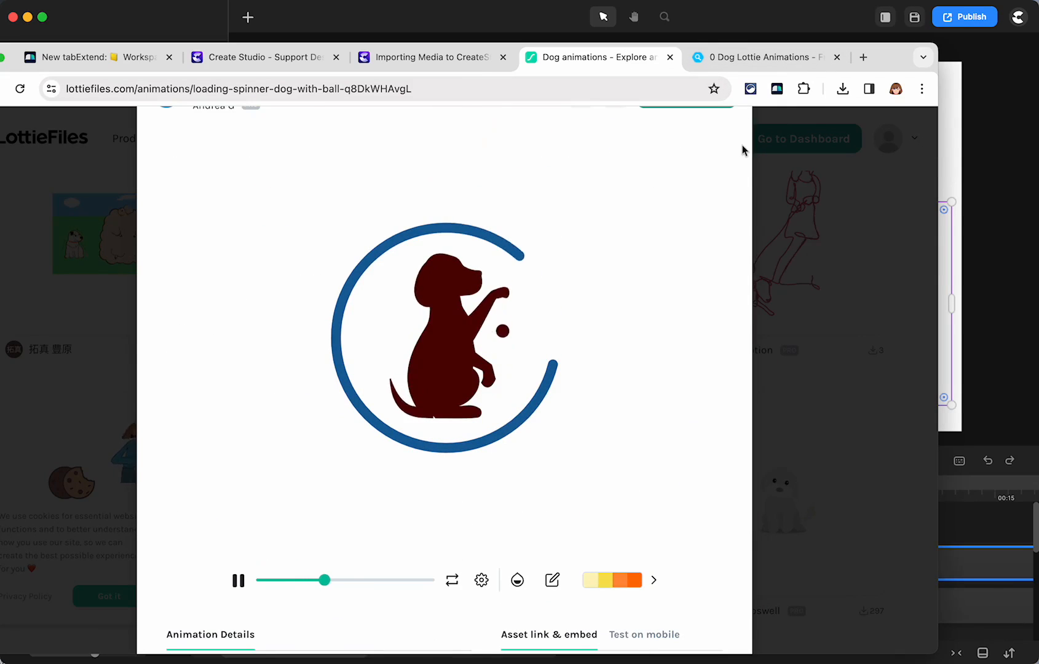
click(783, 142)
scroll(560, 515, down, 5)
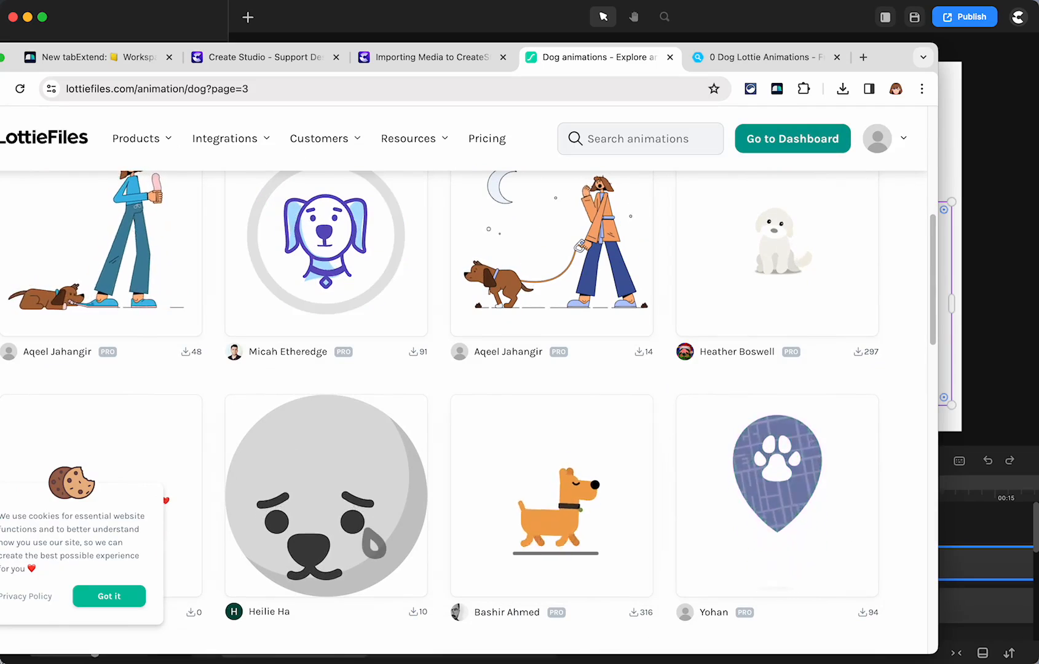
Step: Switch to the media library manager and look over the animation file formats stored in the For Tutorial folder
key(super+Tab)
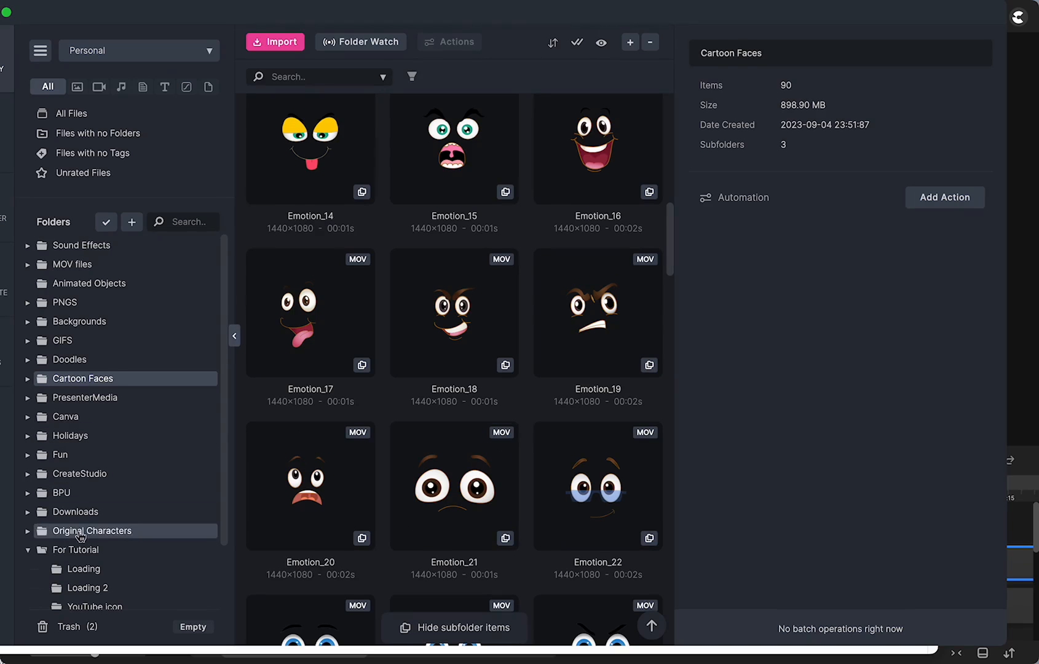
scroll(90, 511, down, 3)
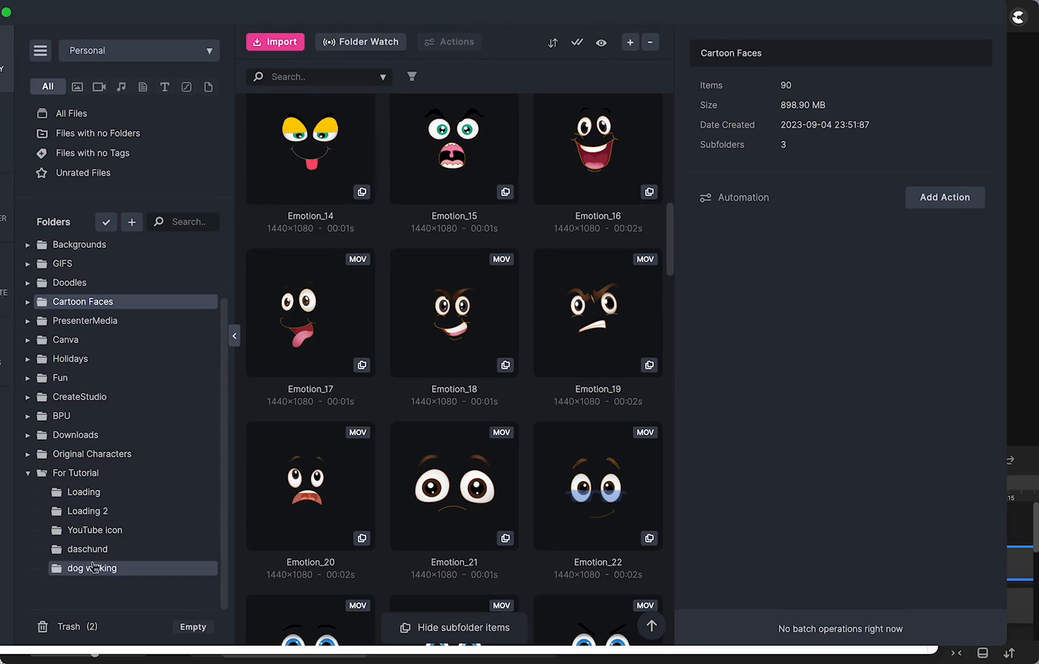
click(94, 474)
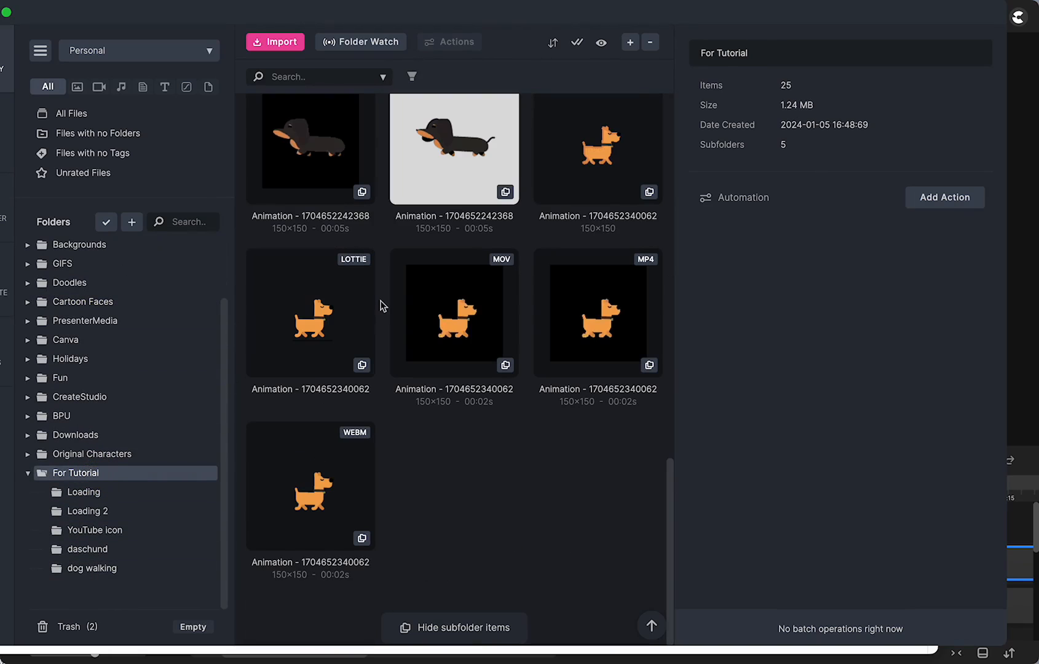
scroll(381, 306, up, 5)
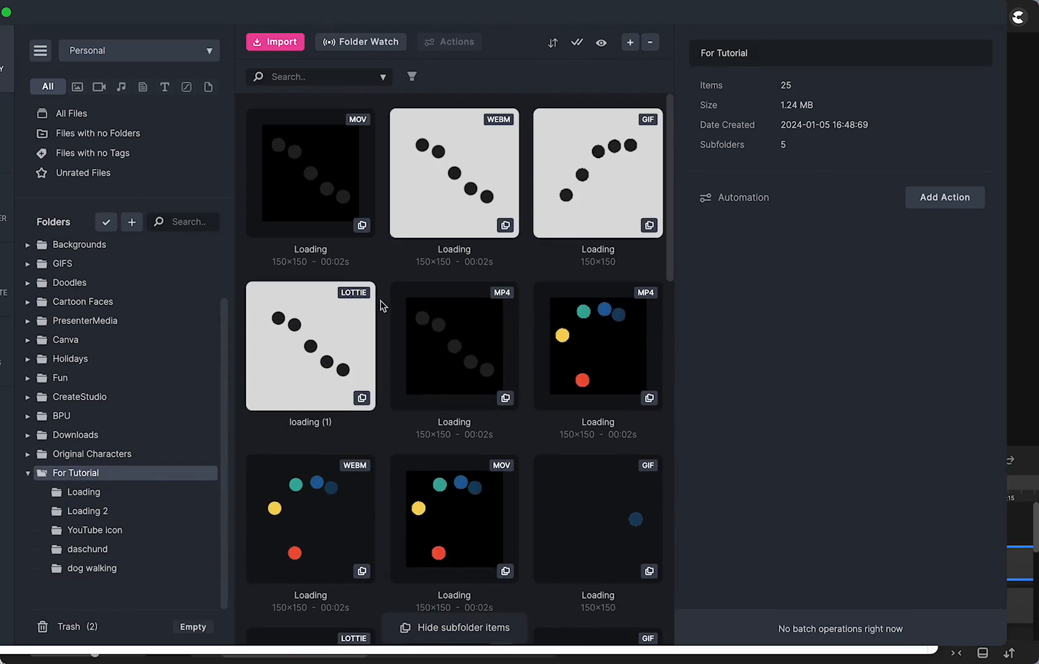
Step: Preview the Loading animations in the For Tutorial folder, inspecting the details of the MP4, MOV and WEBM versions
click(606, 365)
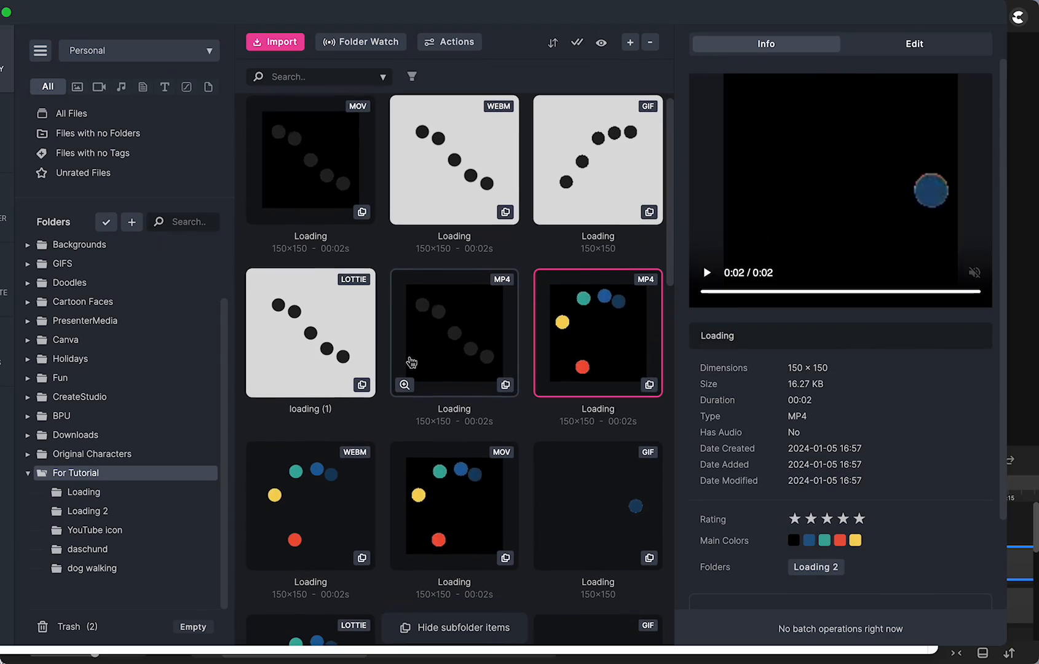
scroll(410, 362, down, 5)
scroll(458, 358, down, 3)
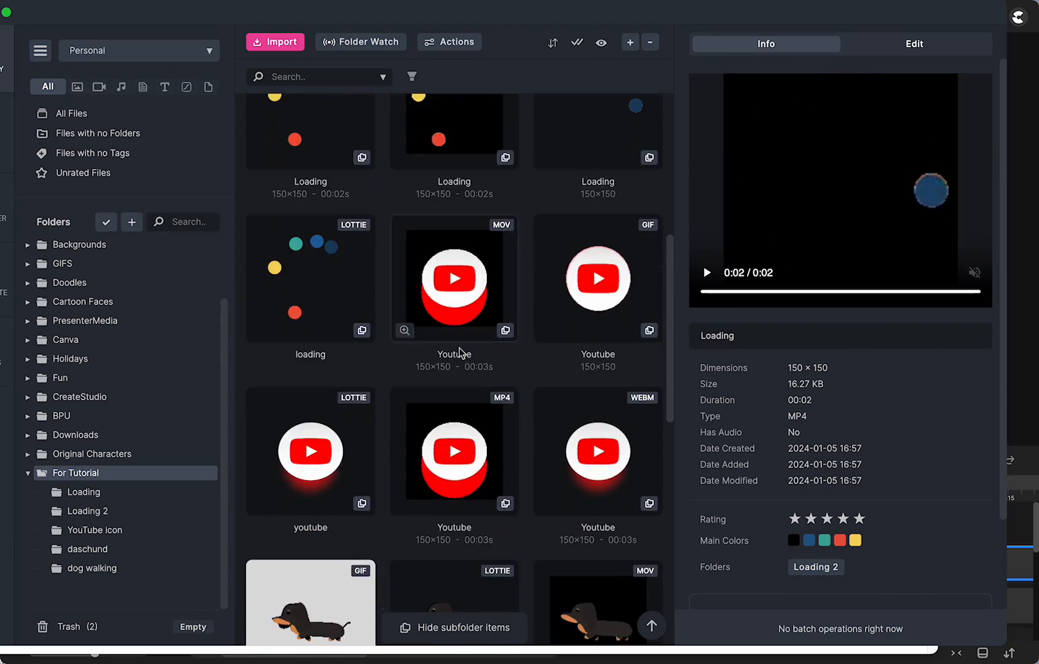
scroll(460, 353, up, 7)
click(452, 460)
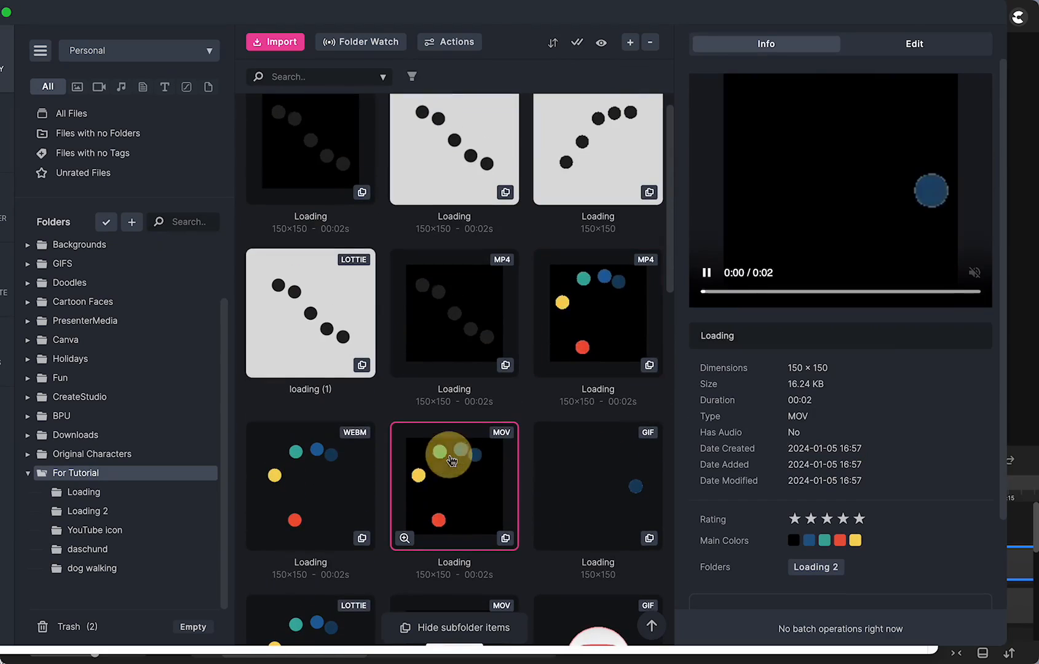
click(437, 188)
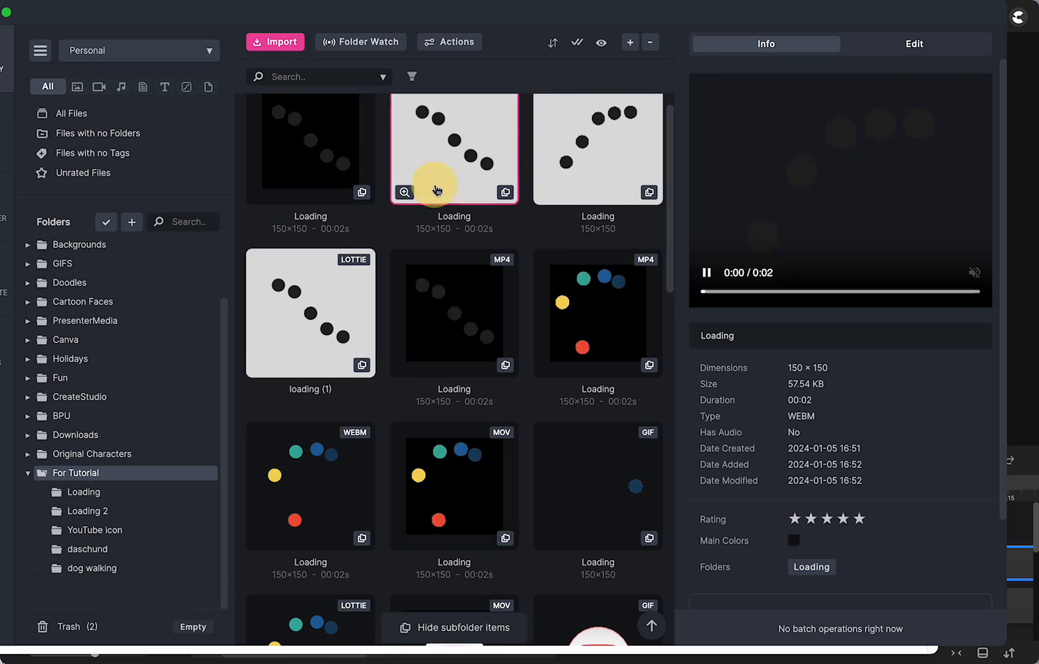
Step: Look over the dog animation files, inspecting the dachshund's Lottie version and the walking dog's MOV version
scroll(456, 354, down, 15)
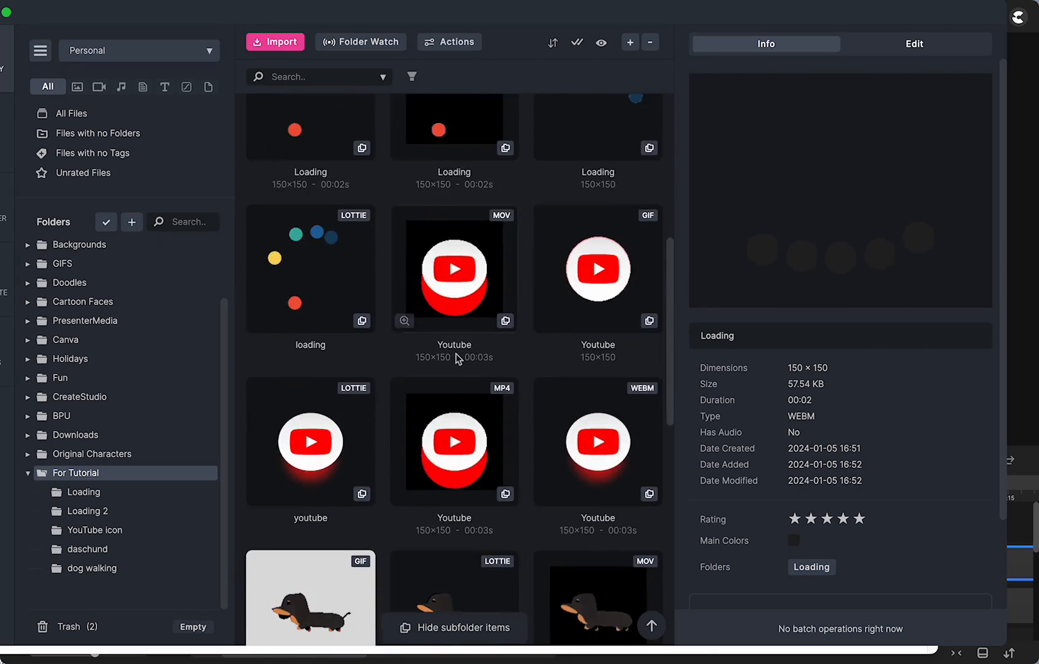
scroll(458, 357, up, 2)
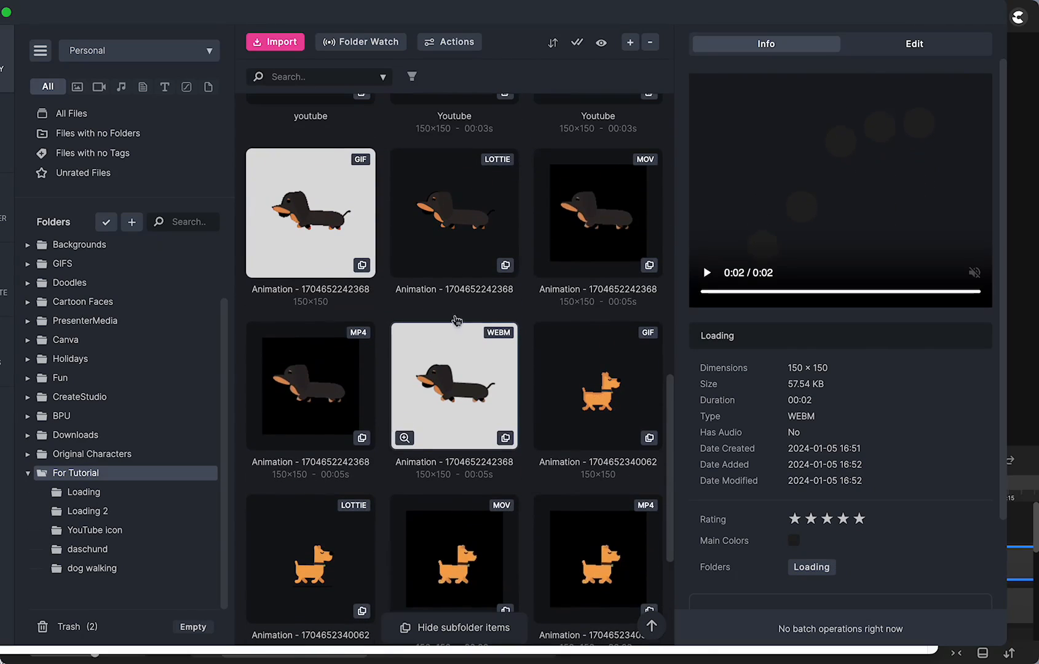
click(456, 213)
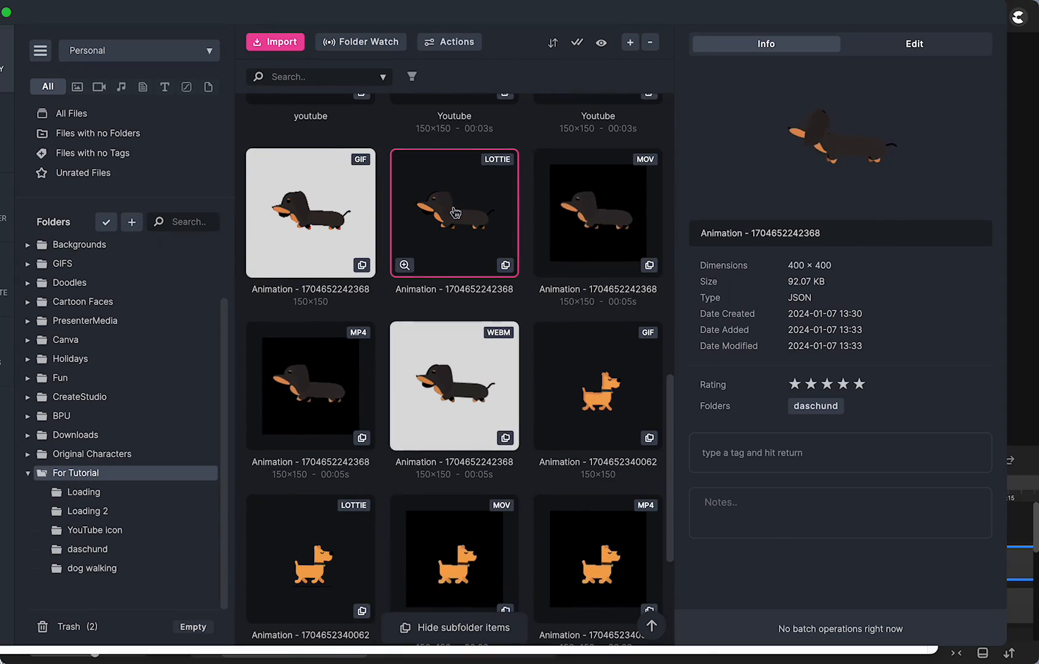
scroll(486, 376, down, 4)
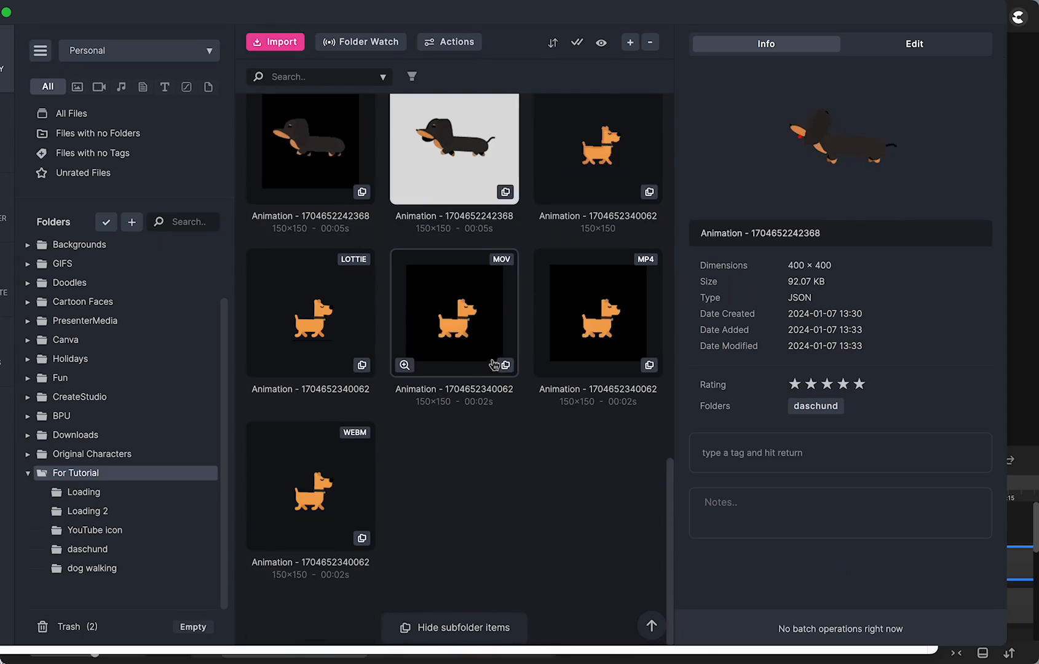
click(455, 319)
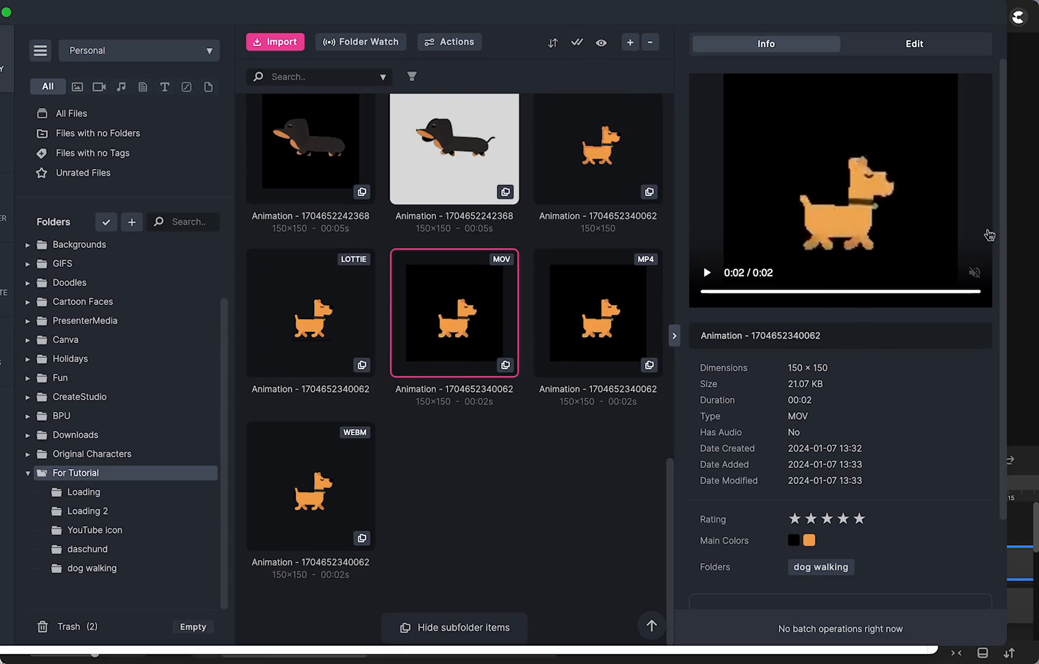
Step: Switch back to the CreateStudio project and examine the area under the middle dog's feet up close, scrubbing to 00:15,07
click(1028, 218)
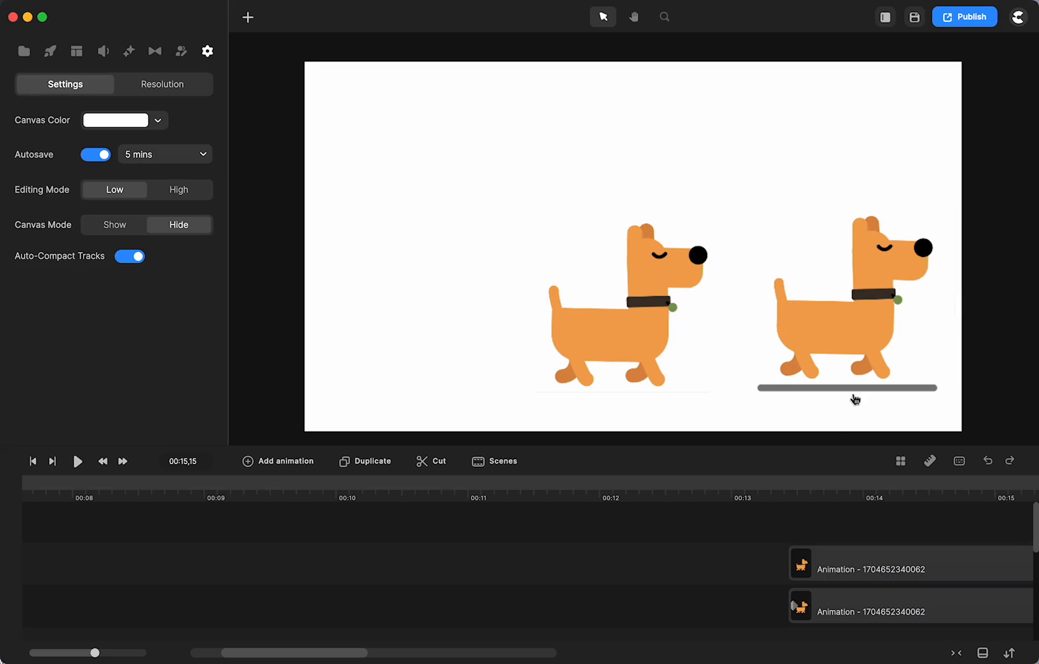
scroll(638, 376, up, 5)
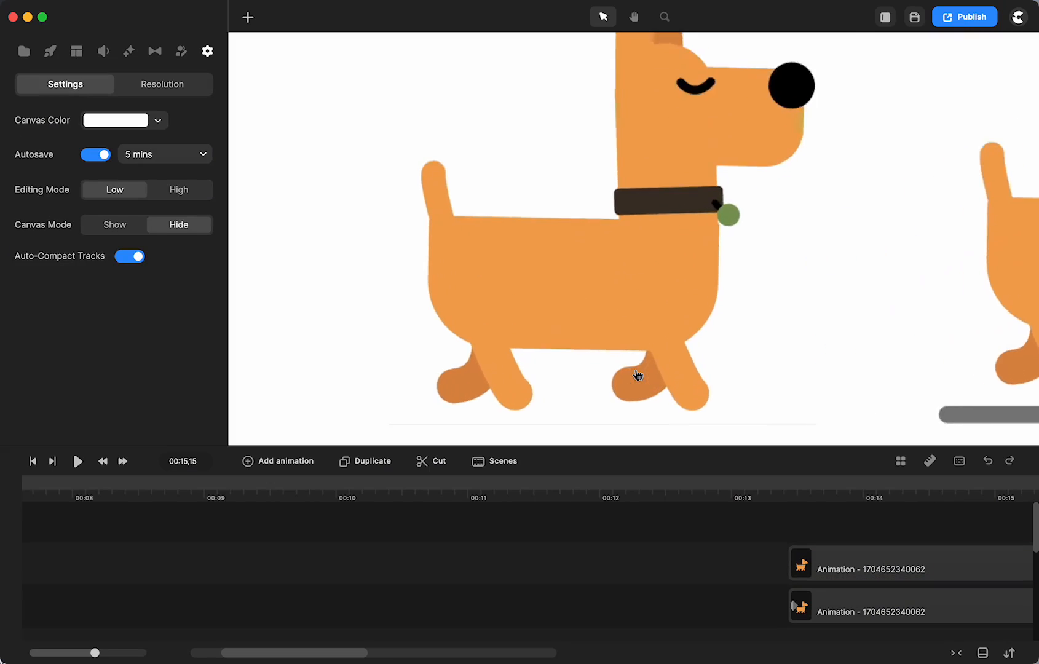
drag(623, 359, 620, 293)
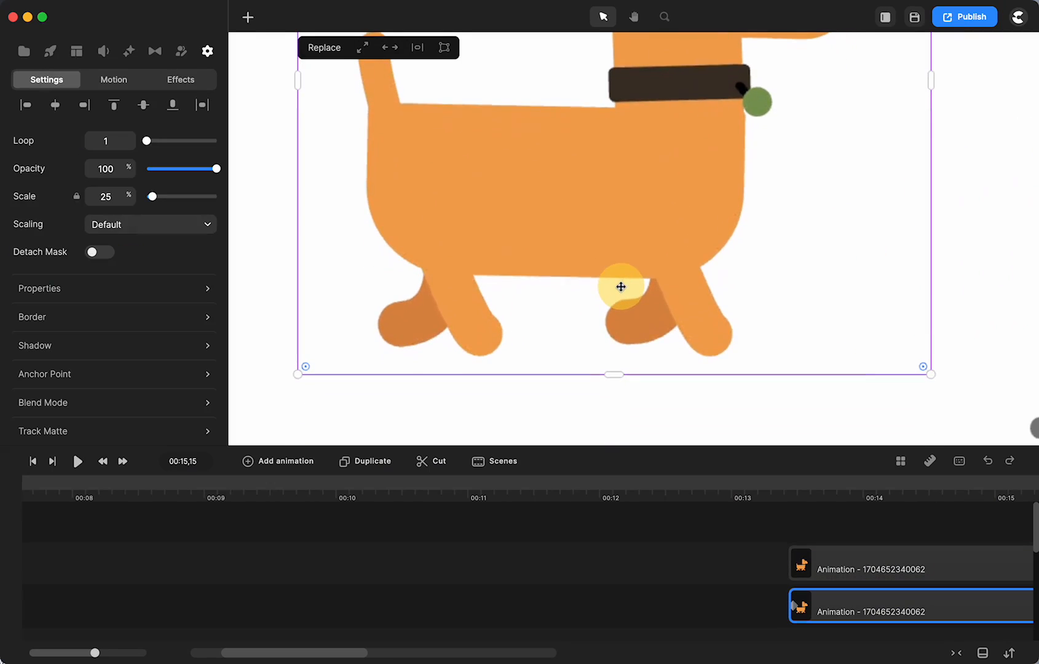
click(638, 424)
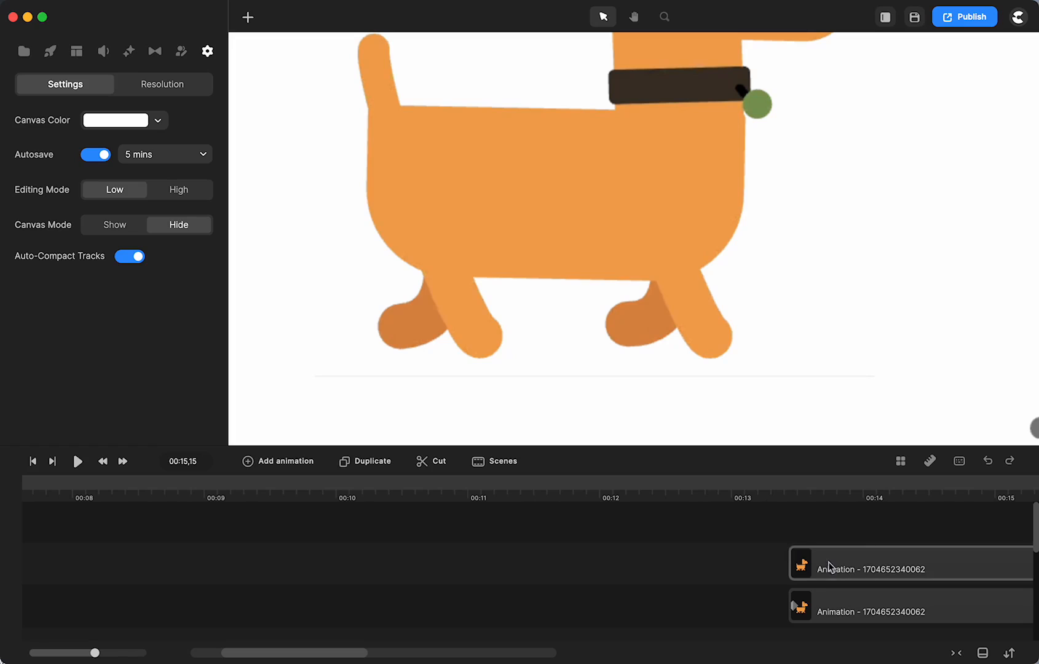
drag(858, 495, 1015, 482)
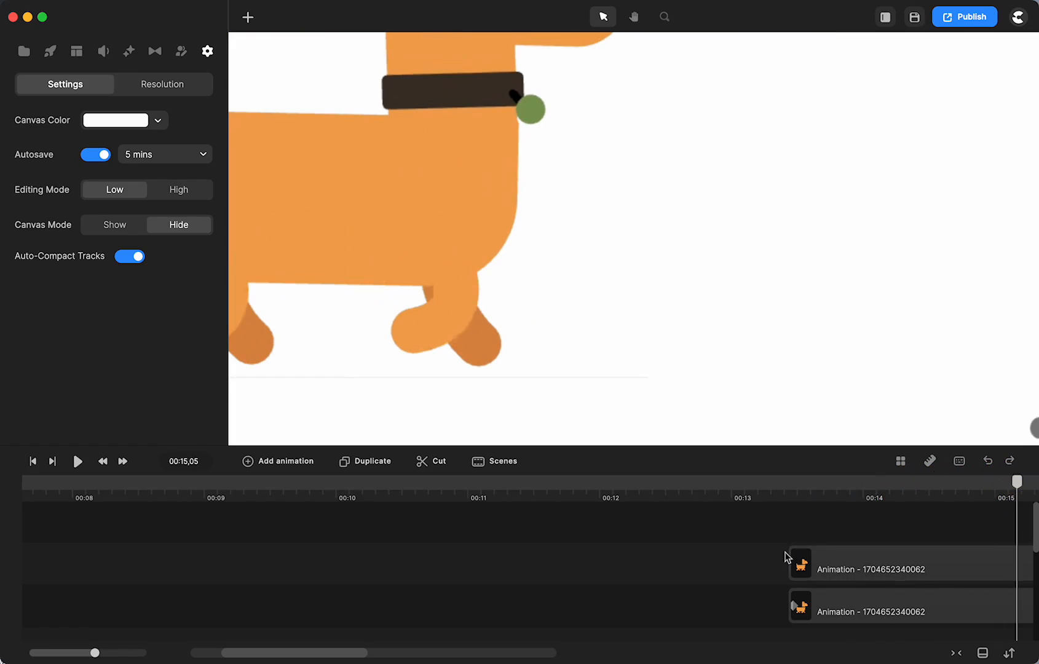
scroll(788, 557, right, 5)
drag(768, 491, 753, 494)
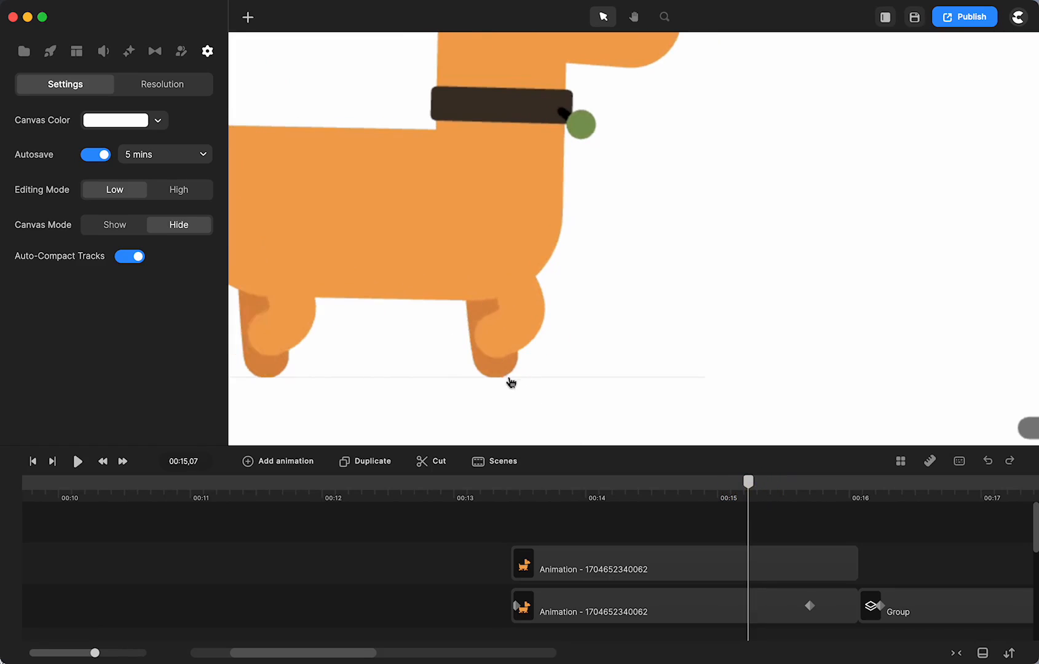
click(642, 572)
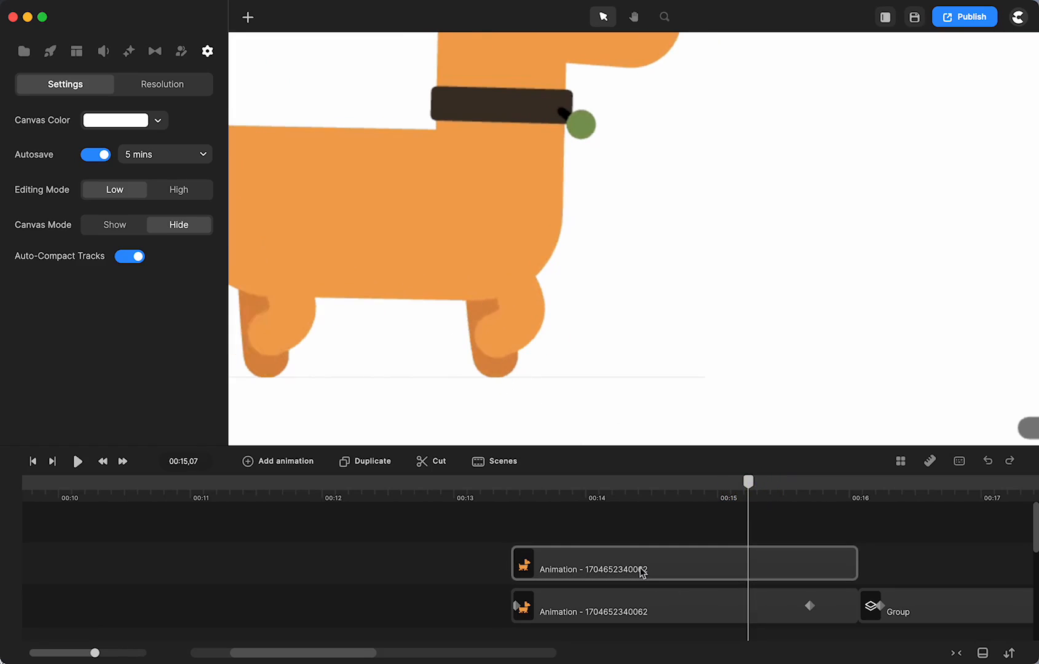
click(642, 572)
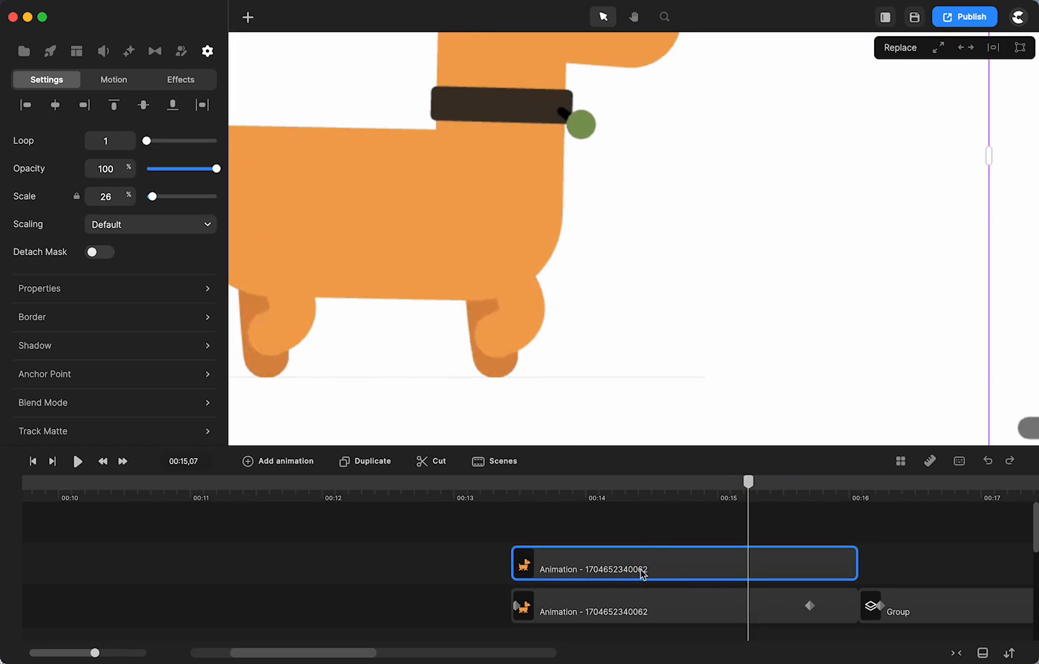
click(94, 253)
scroll(515, 293, down, 5)
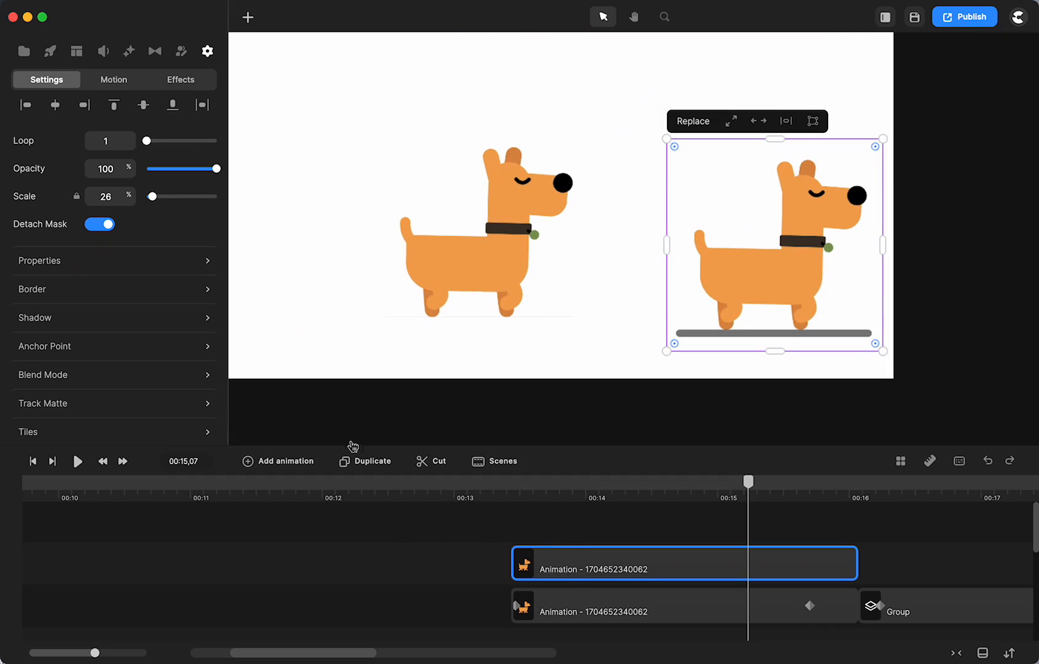
click(109, 228)
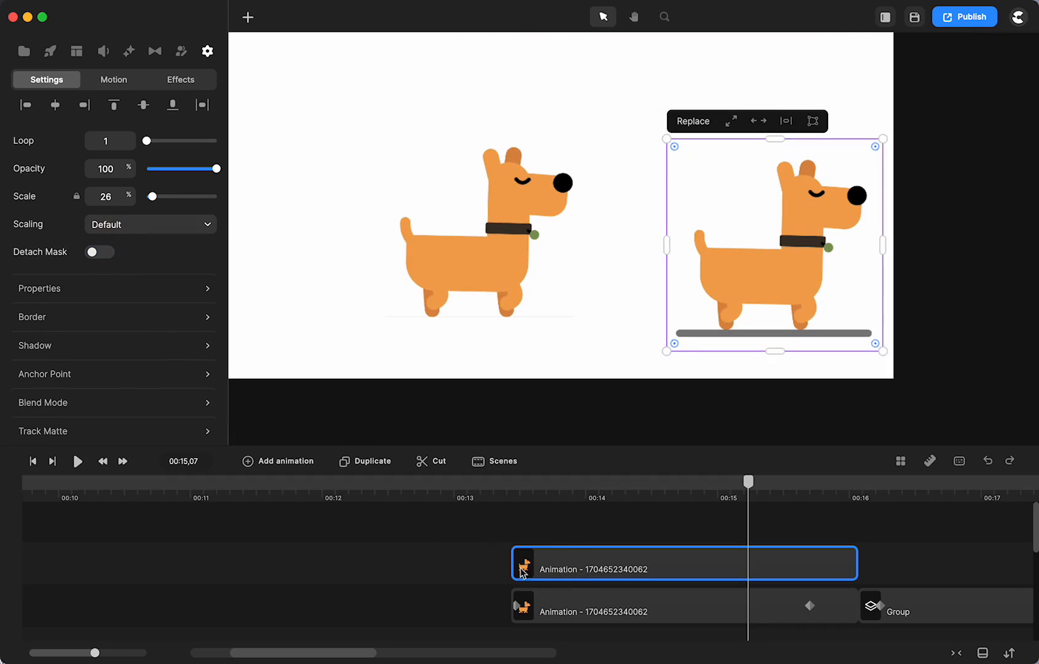
Step: Try to remove the faint line under the middle dog by enabling Detach Mask and raising the mask's lower edge slightly
click(544, 599)
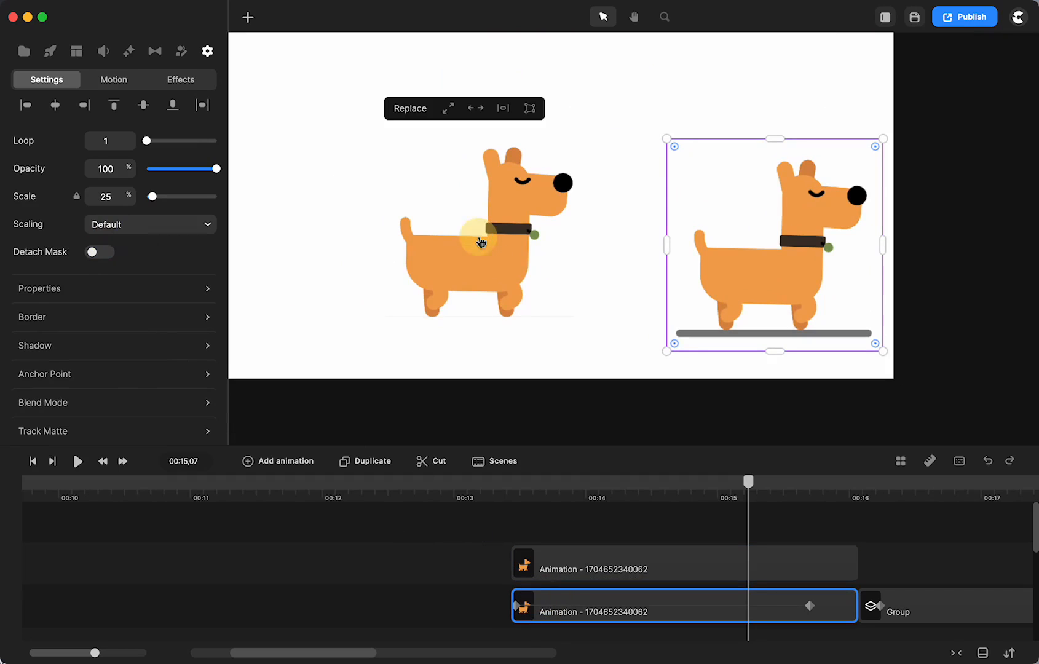
click(93, 252)
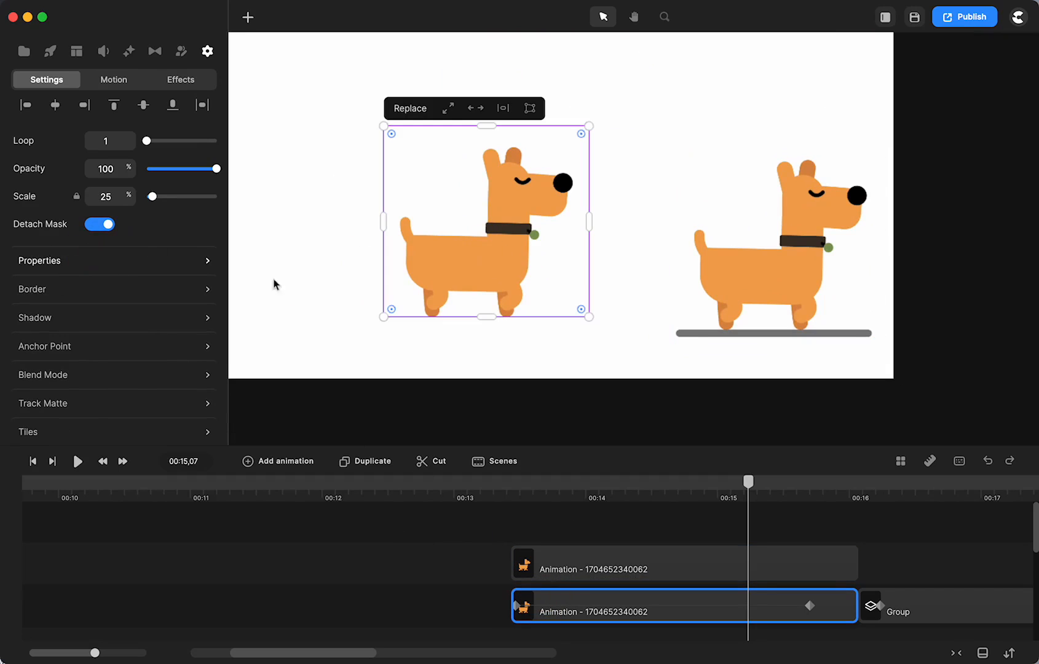
scroll(468, 315, up, 5)
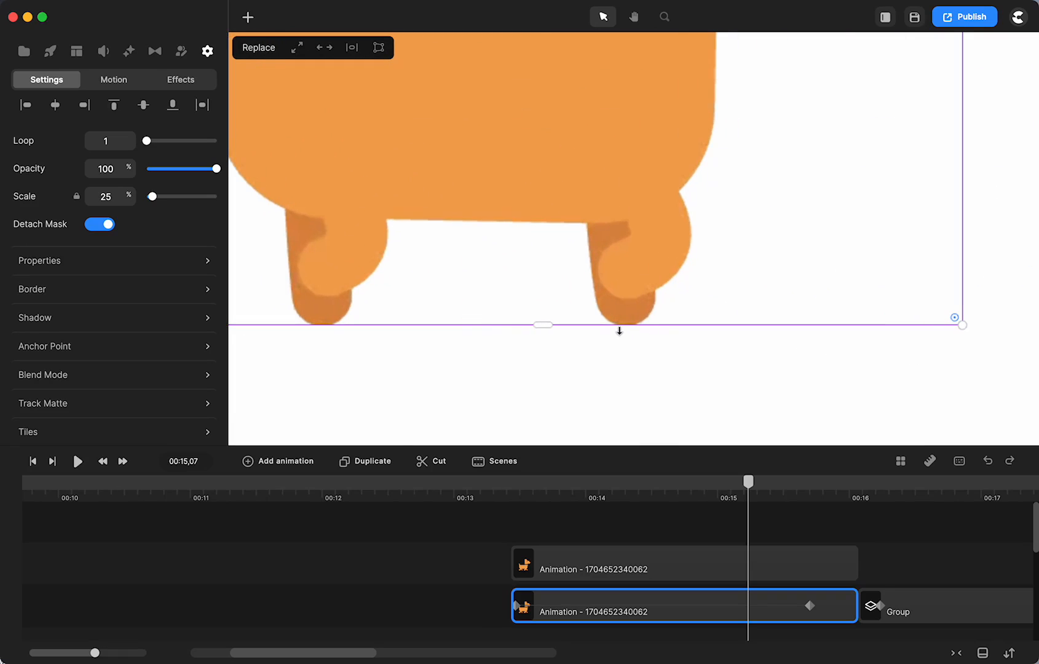
drag(549, 328, 546, 322)
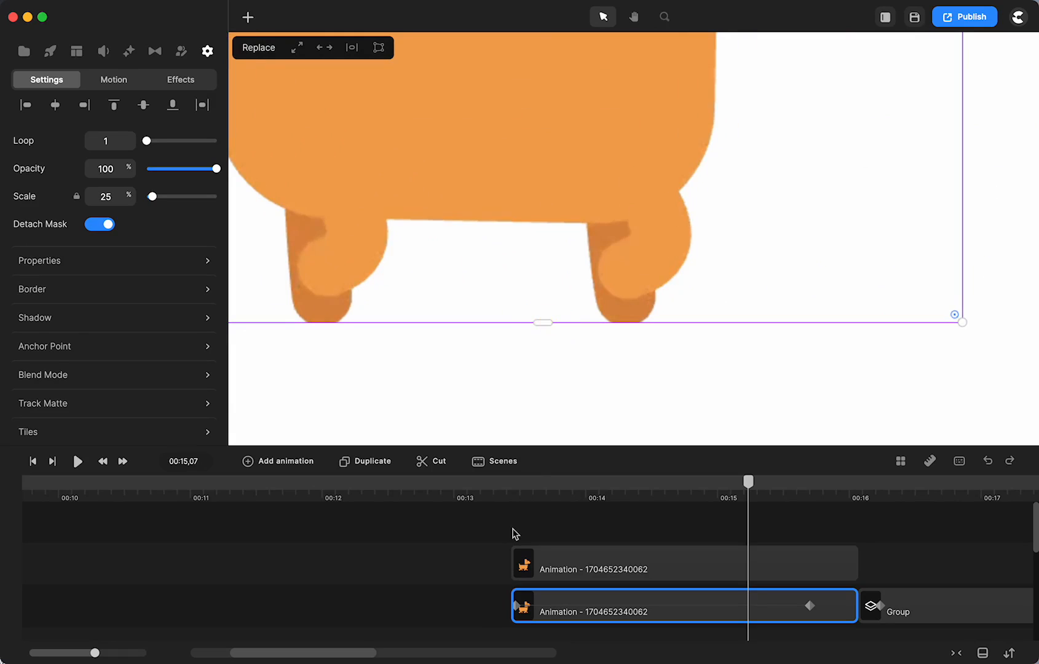
click(517, 533)
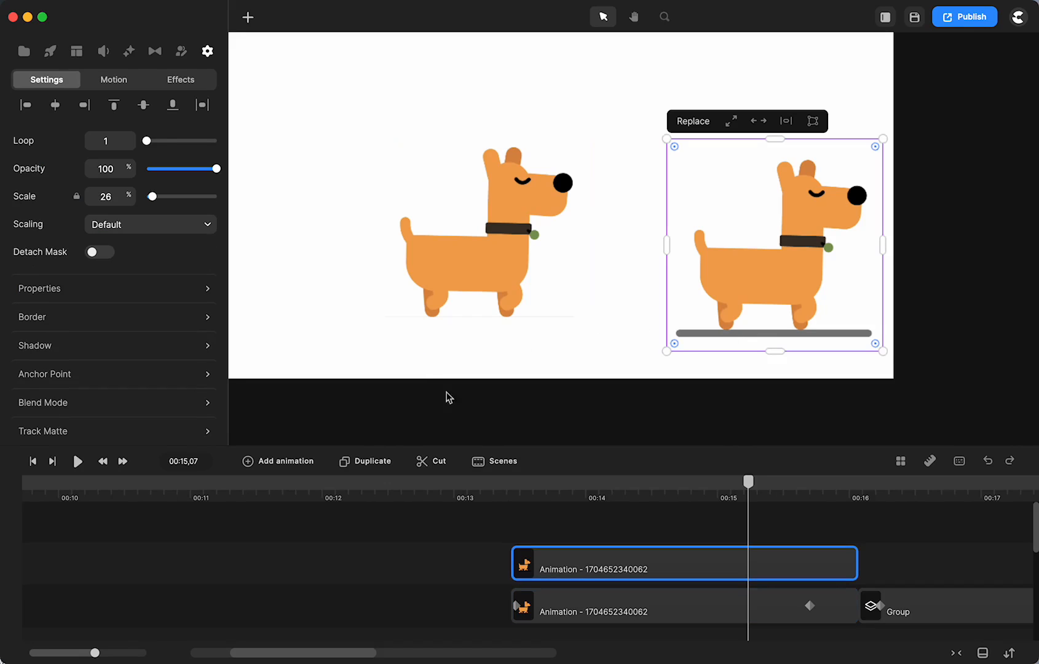
Step: Add another copy of the walking dog animation from the project media to the canvas at 00:13,17
scroll(477, 313, up, 5)
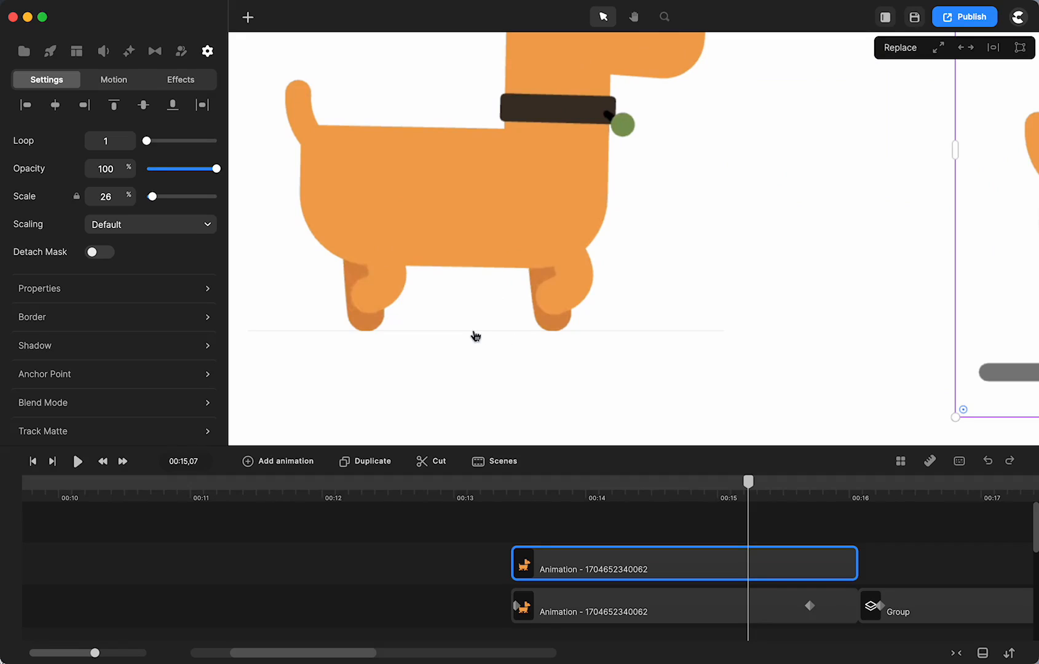
key(shift+1)
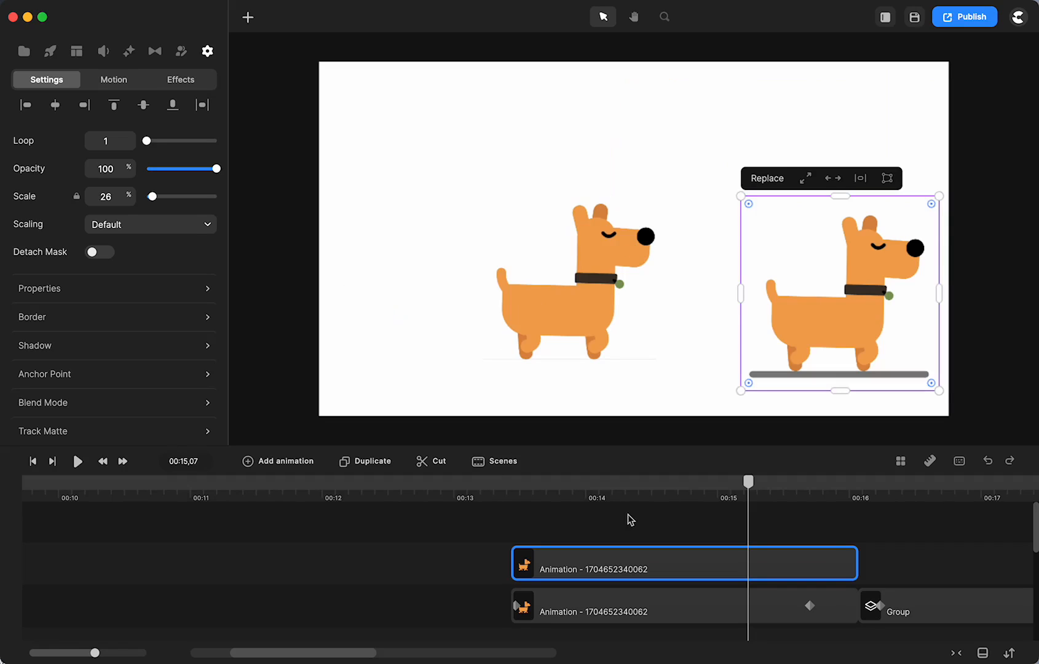
drag(744, 482, 529, 481)
click(24, 51)
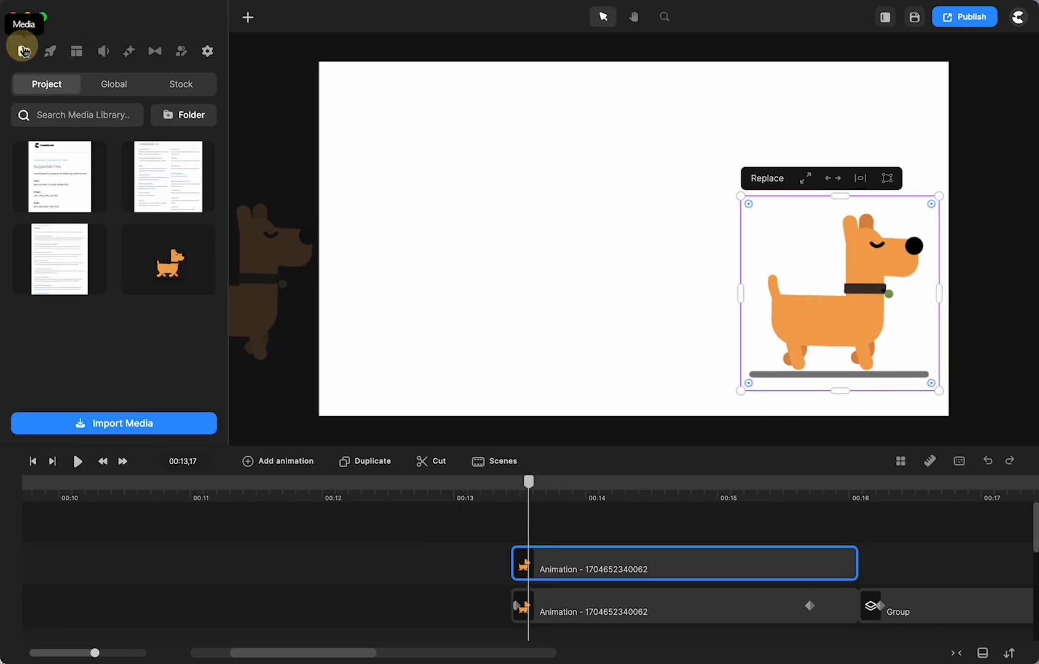
drag(173, 261, 415, 313)
Step: Hide the keyframed dog animation layer that precedes the Group clip in the timeline
click(583, 613)
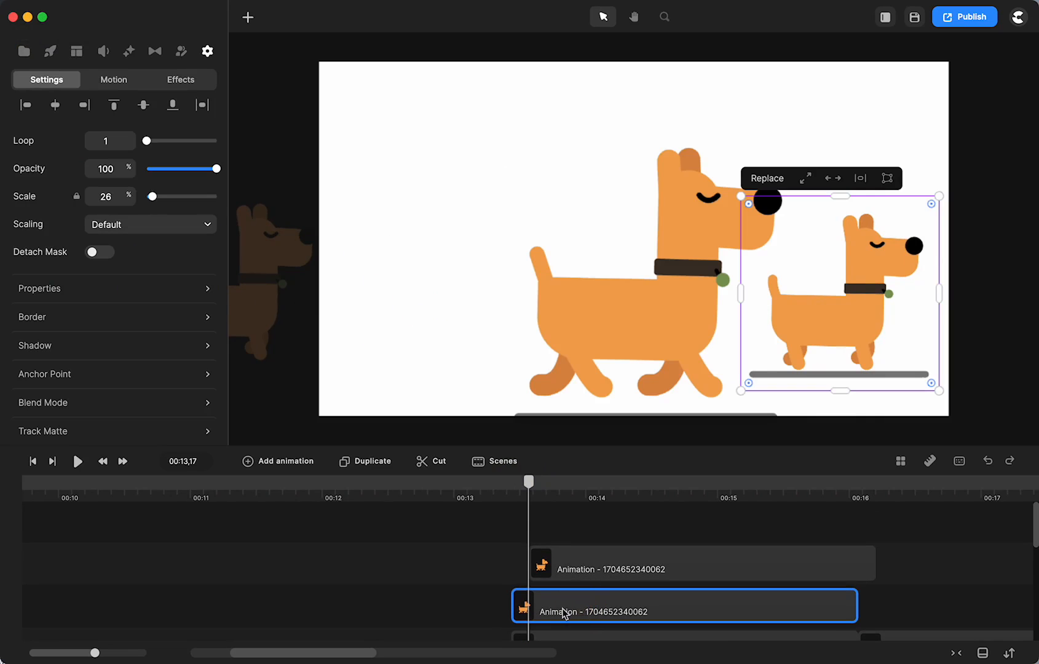
scroll(565, 608, down, 3)
click(579, 561)
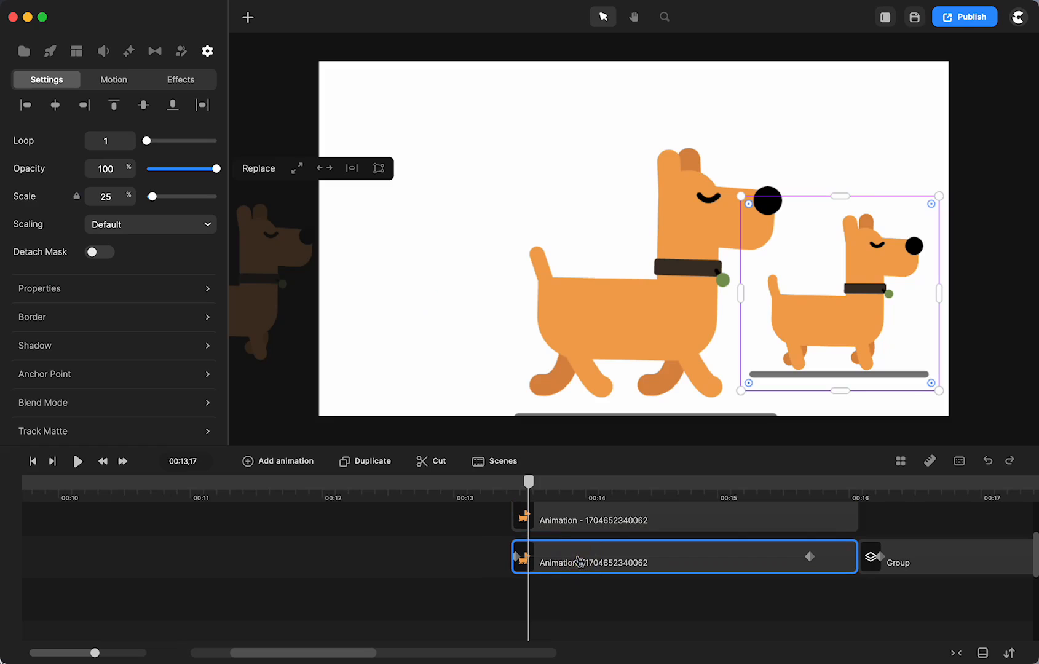
right_click(835, 551)
click(852, 437)
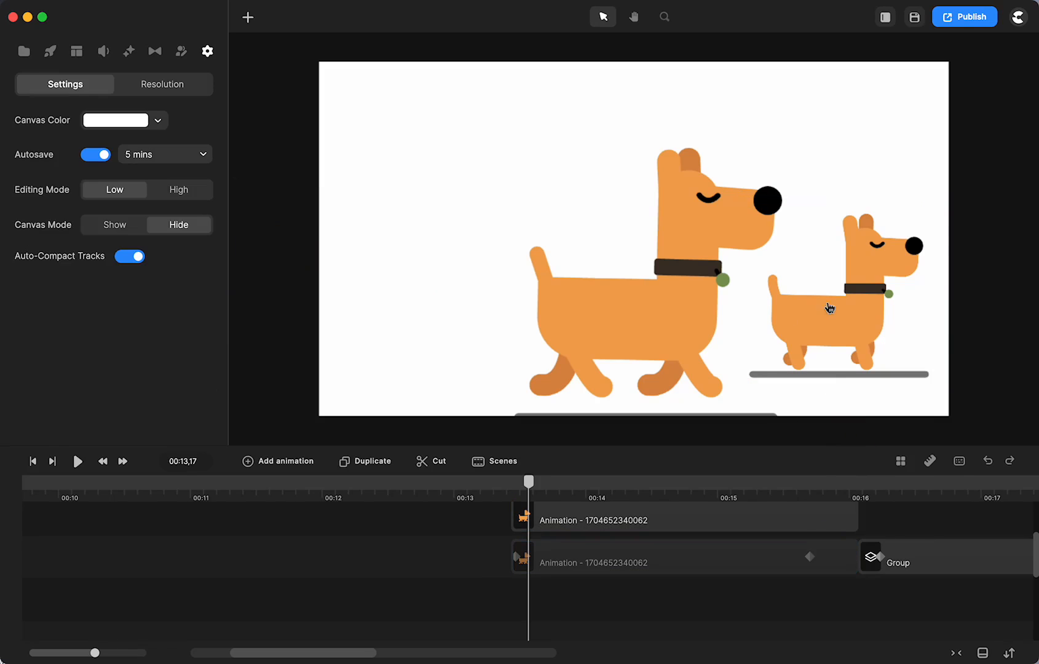
Step: Move the new large dog up and slightly left, then detach its mask and crop away the ground line beneath its feet
click(640, 320)
drag(656, 314, 626, 280)
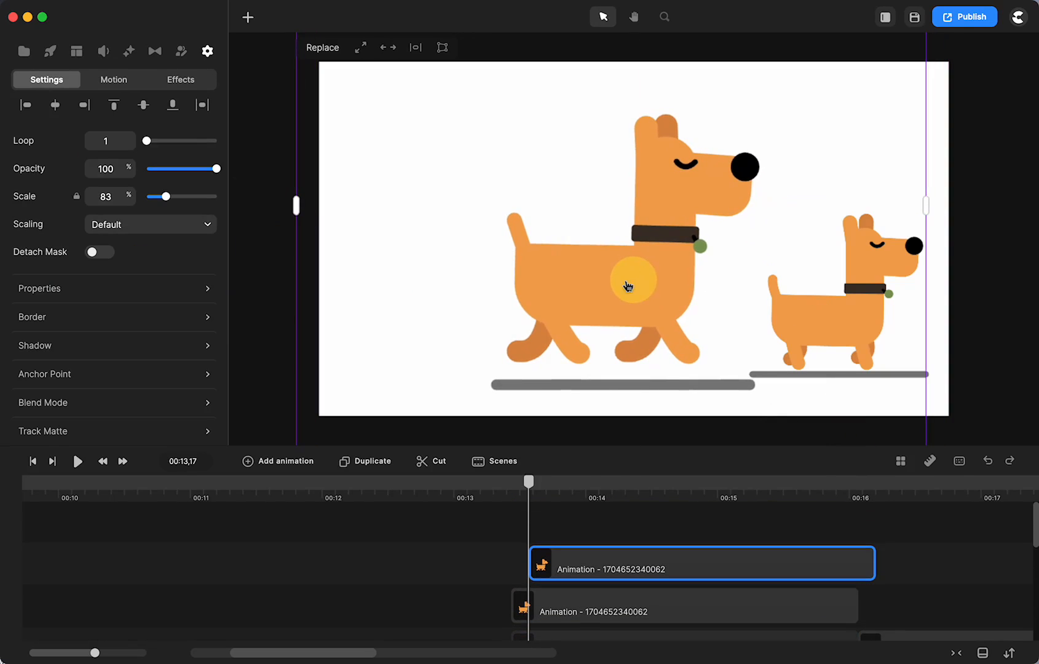
click(94, 252)
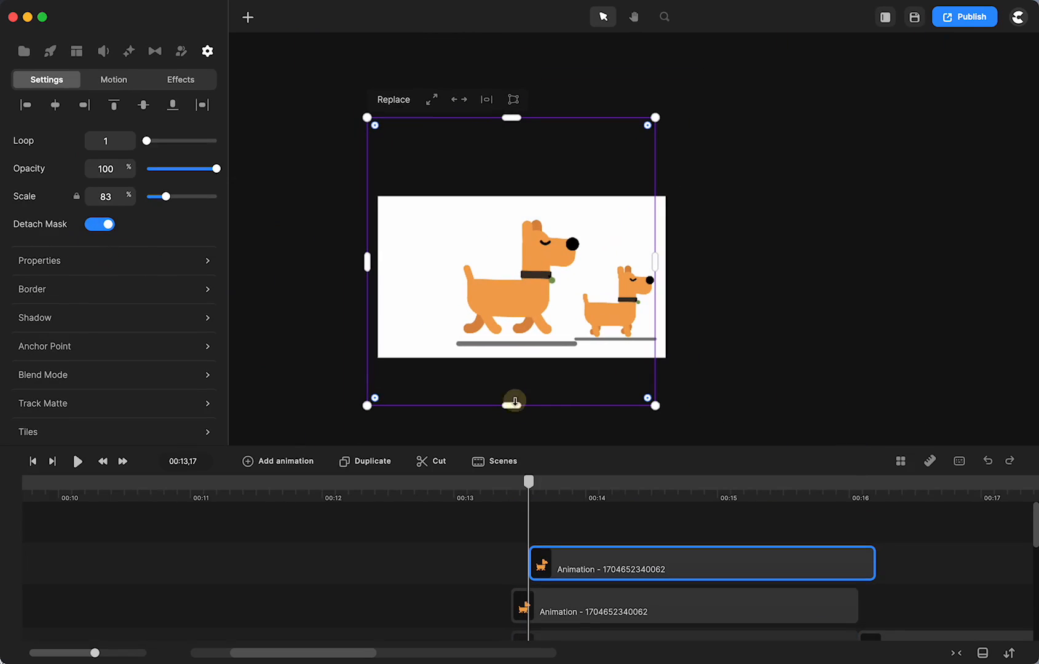
drag(515, 402, 515, 341)
Step: Align the large dog clip's start with the dog clip below it, and refine its mask's lower edge at the feet at 00:13,18
scroll(515, 341, up, 5)
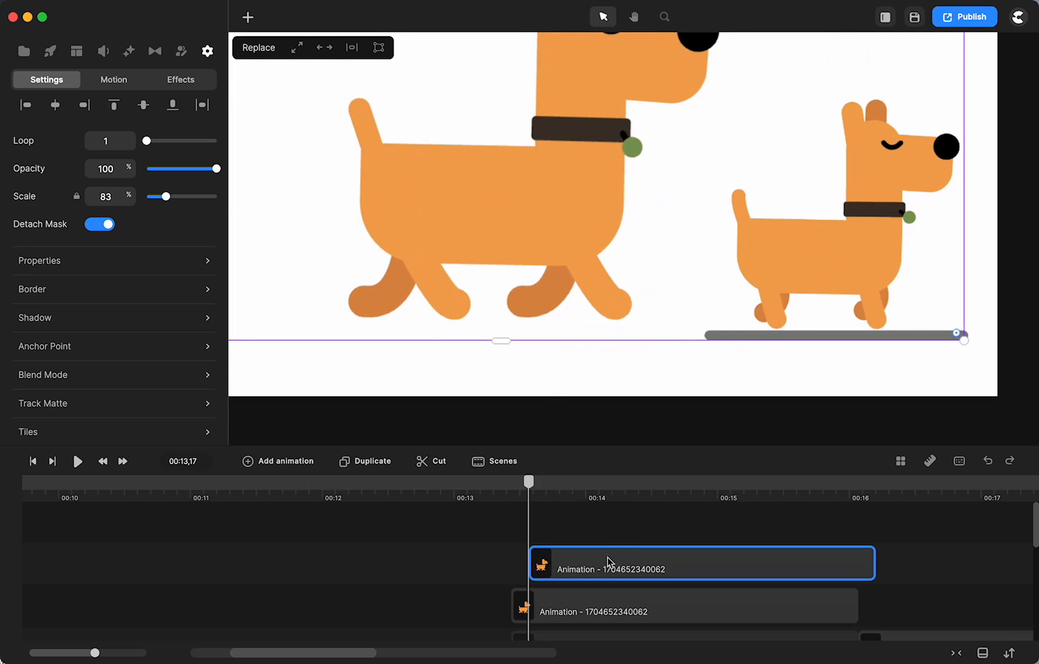
drag(608, 561, 590, 564)
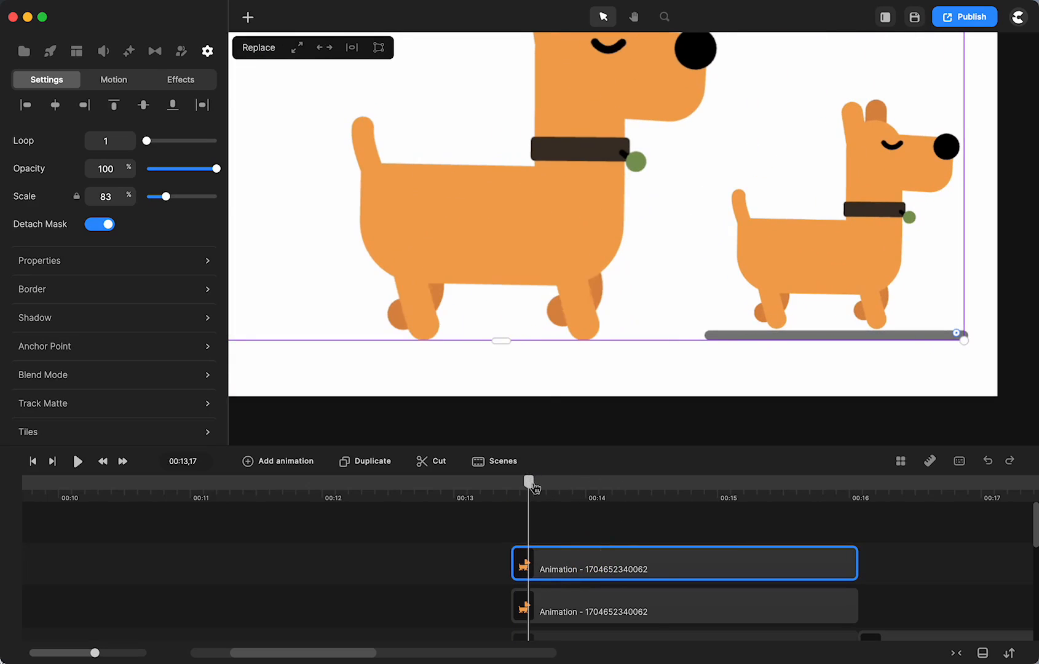
drag(534, 488, 537, 488)
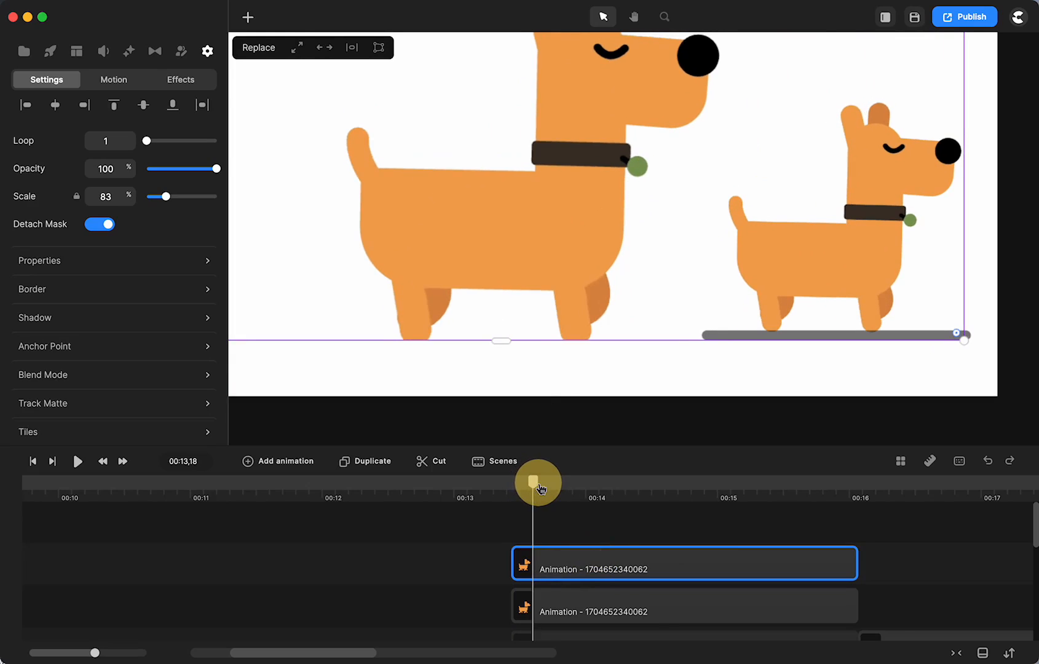
drag(500, 344, 499, 343)
click(473, 569)
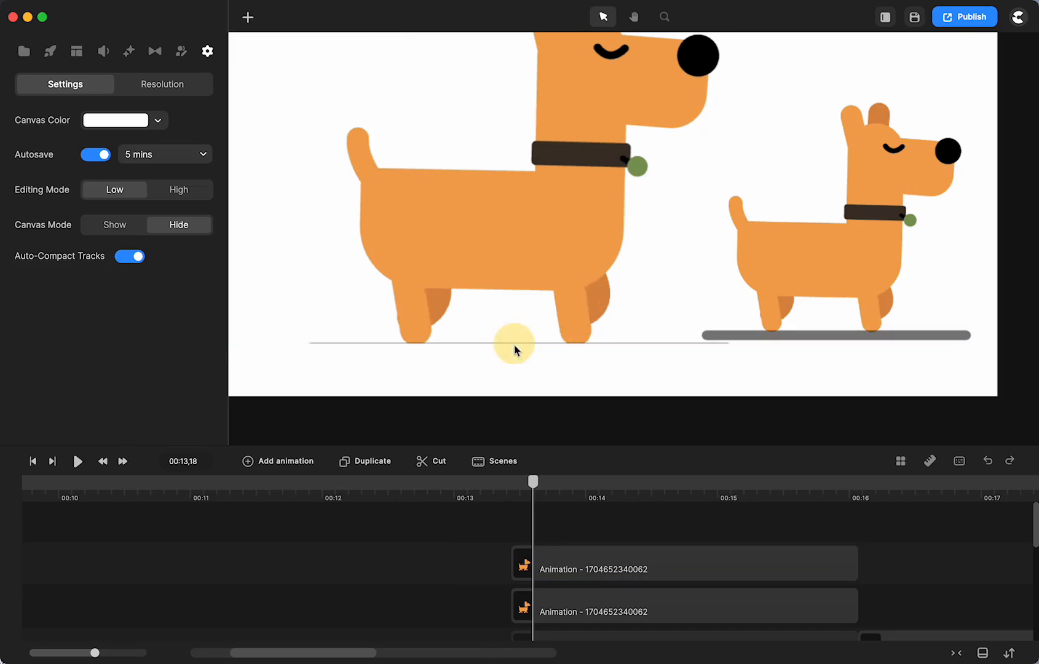
click(610, 552)
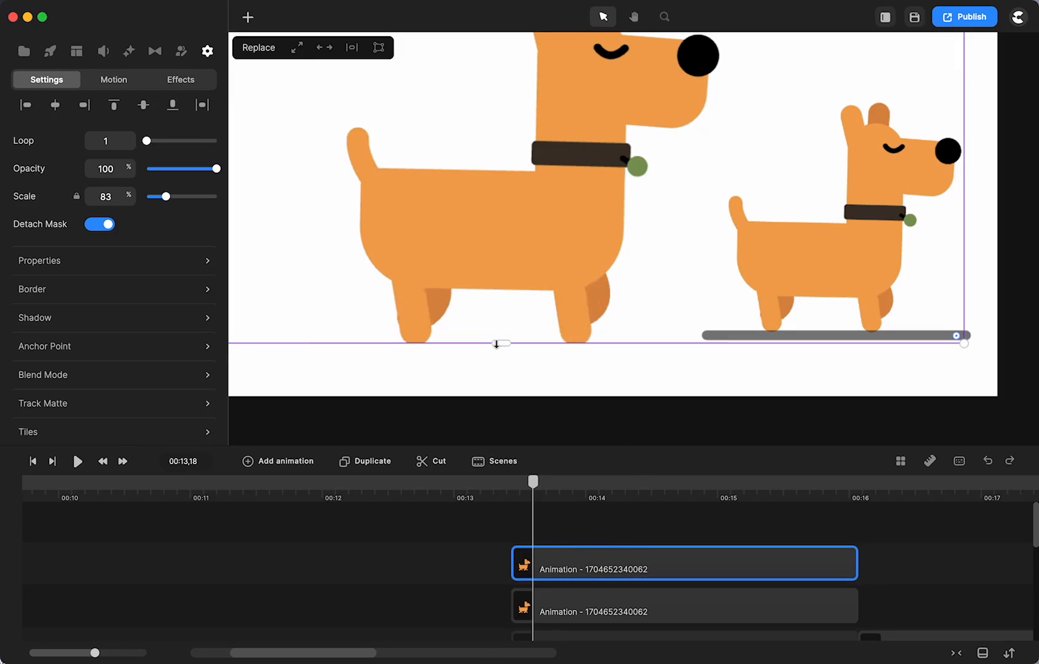
drag(502, 343, 502, 343)
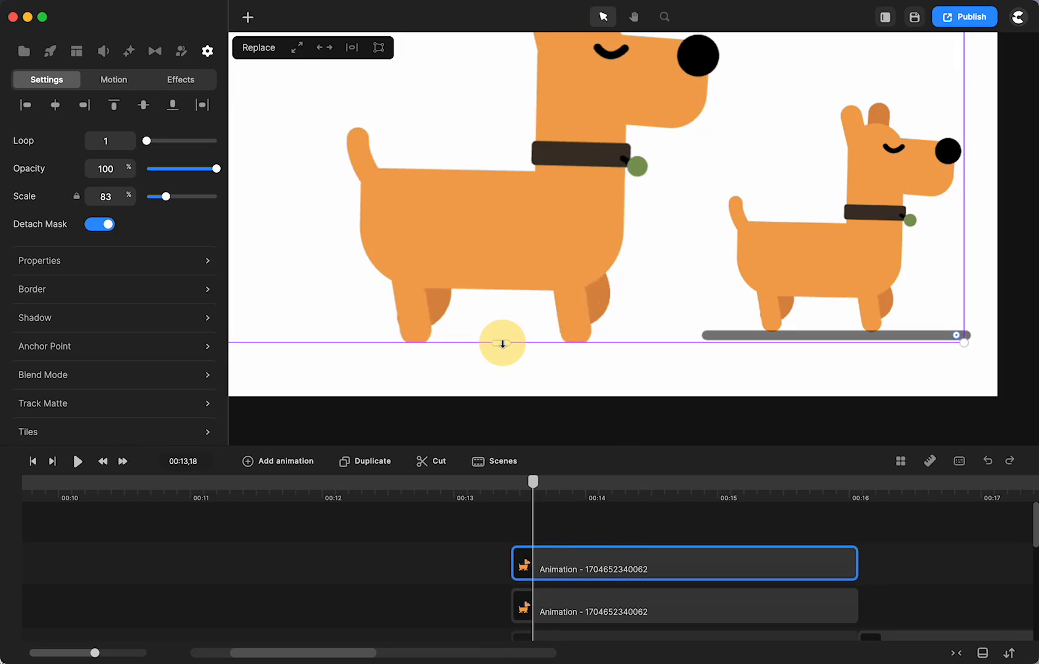
click(464, 521)
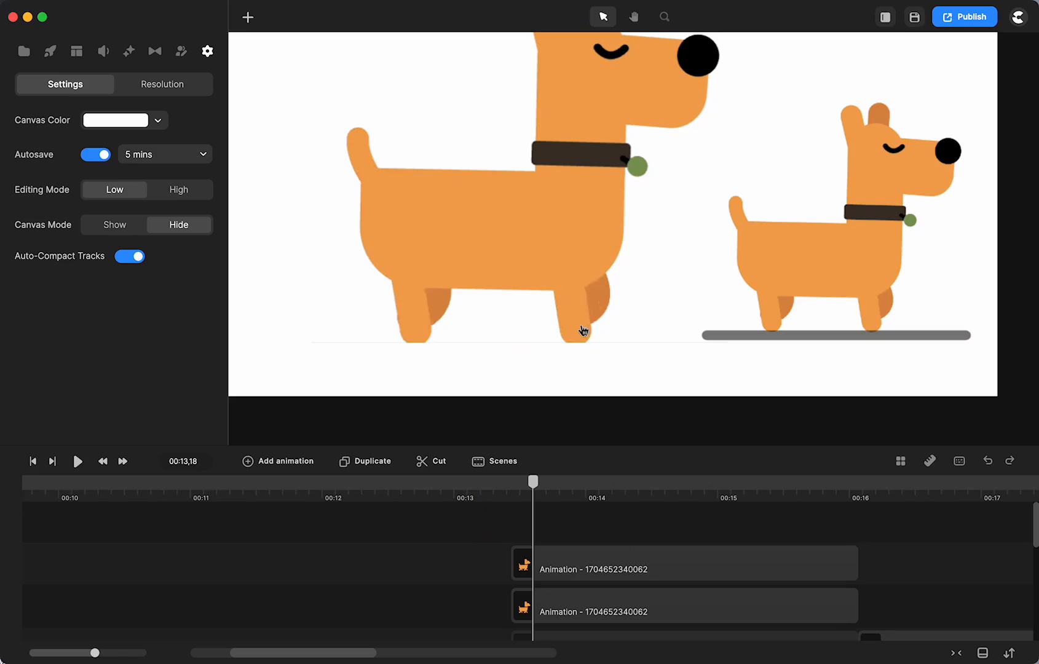
Step: Turn off Detach Mask for the cropped large dog
click(572, 568)
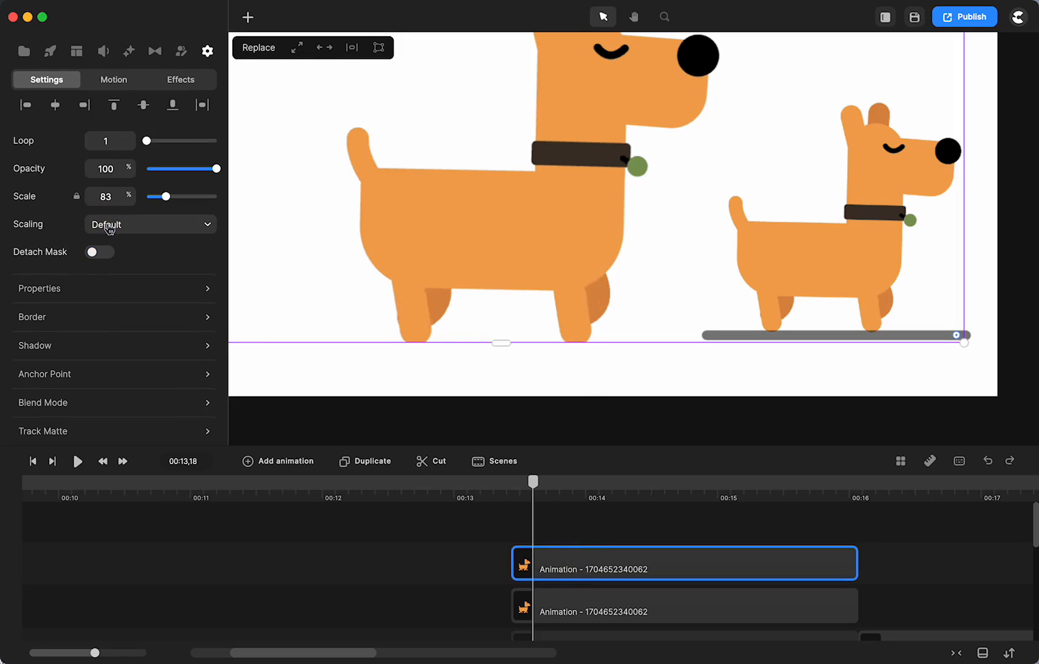
key(super+0)
click(345, 544)
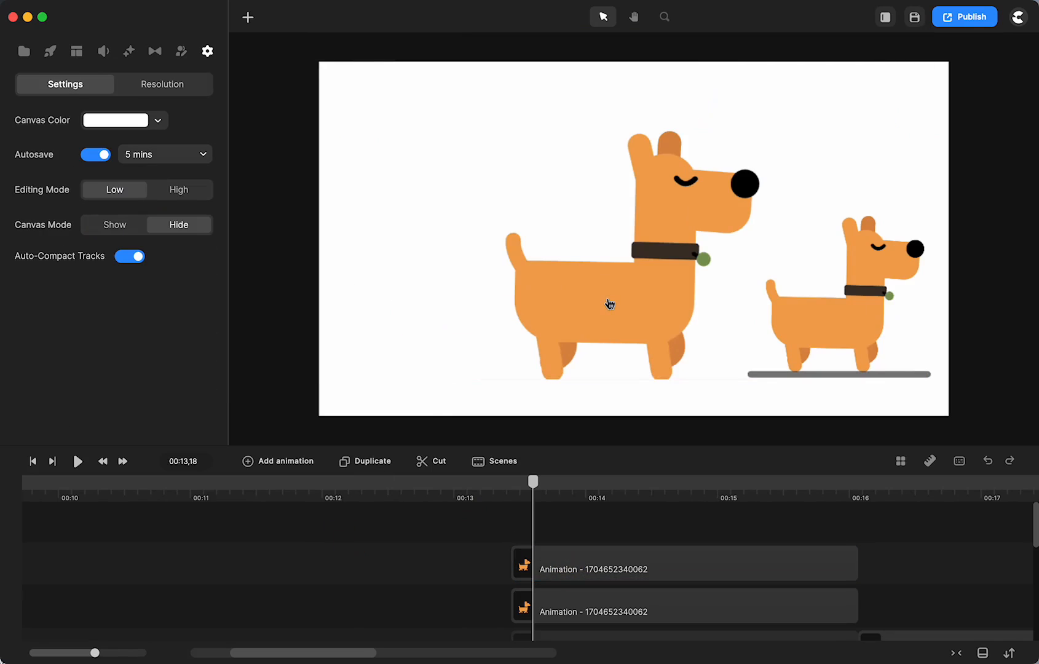
Step: Scale the large dog down to 58% and place it off the canvas's left side with its feet at the bottom edge
right_click(609, 304)
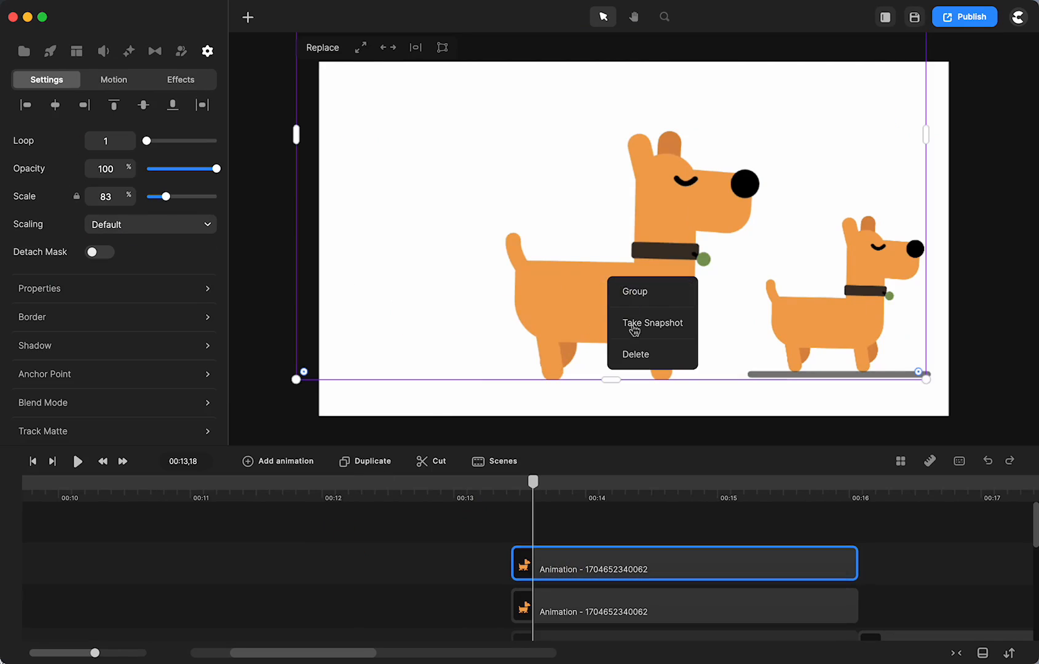
drag(560, 318, 391, 320)
drag(743, 386, 523, 264)
drag(365, 173, 225, 343)
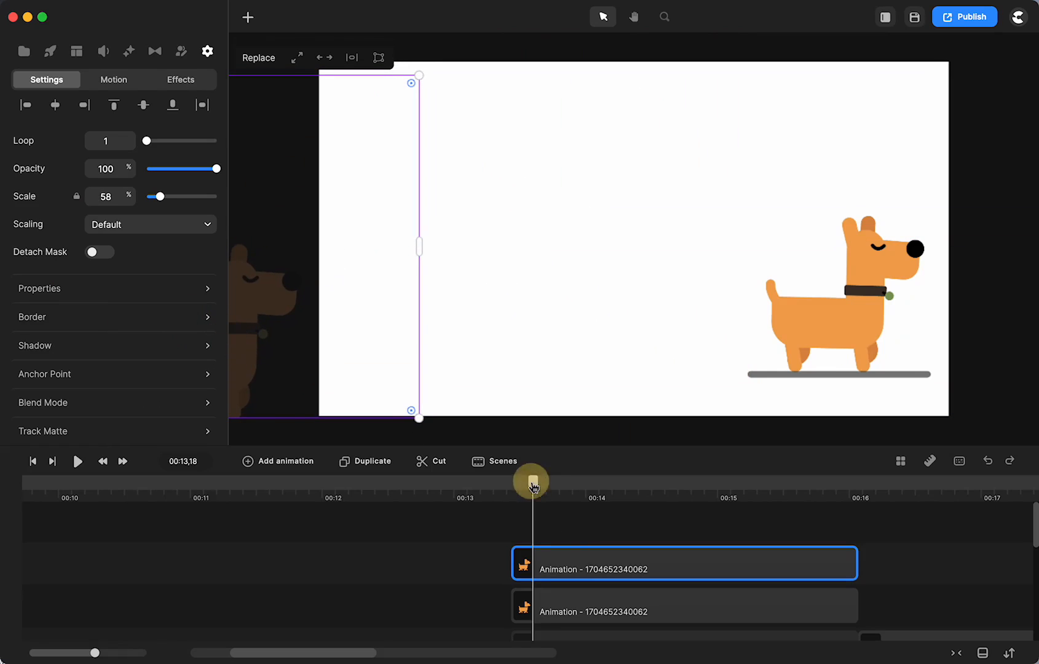
Step: Add a Position animation to the dog from 00:13,14, ending further right on the canvas with its end keyframe near the clip's end
drag(534, 485, 515, 492)
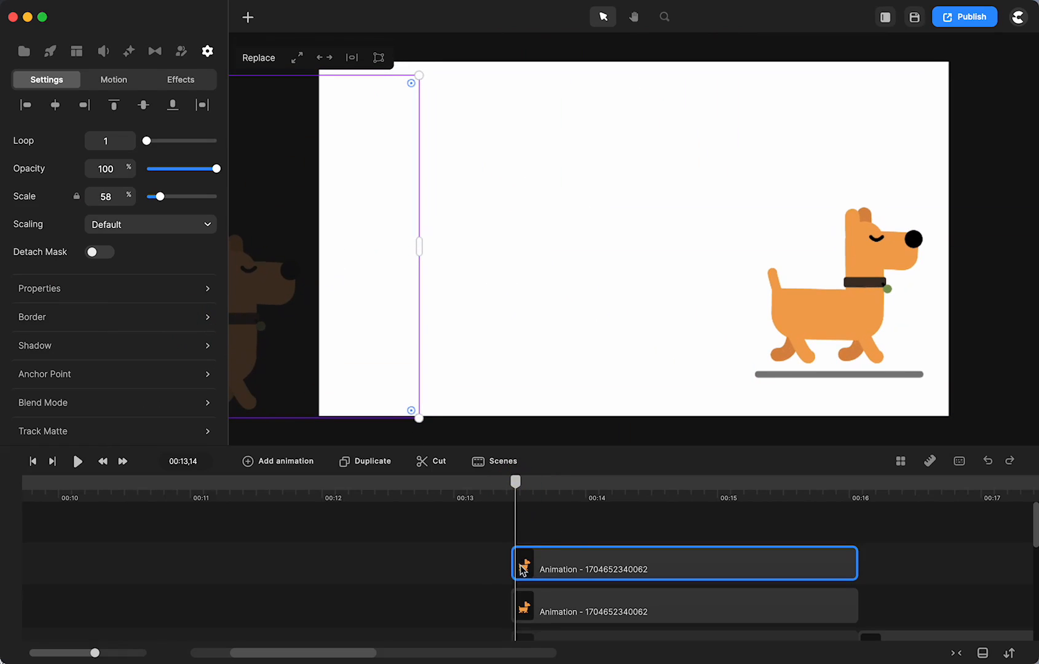
click(283, 462)
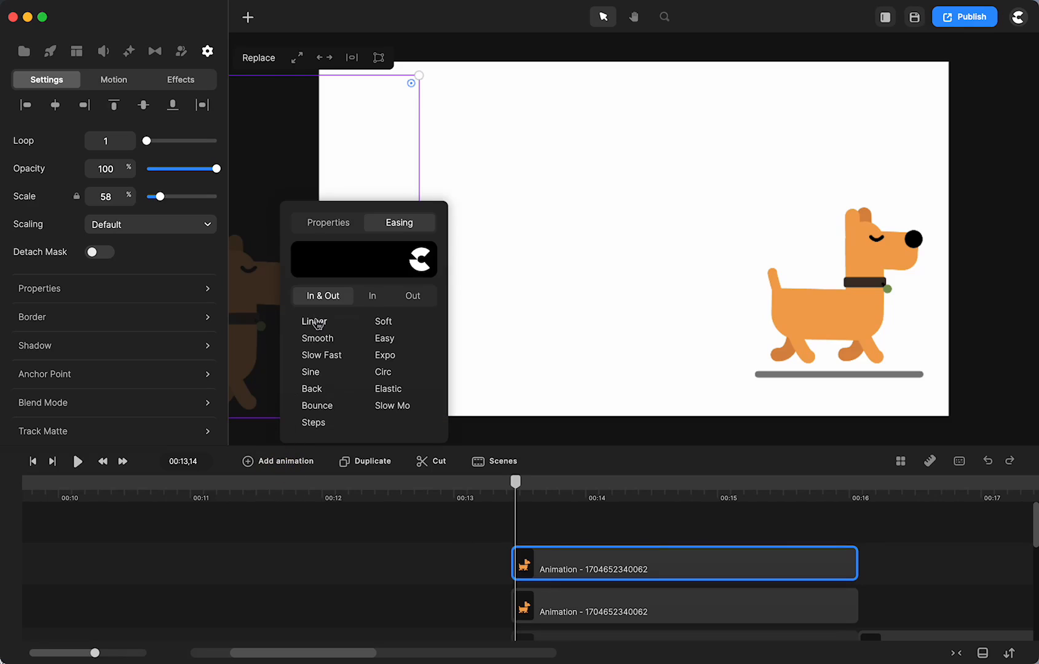
click(328, 222)
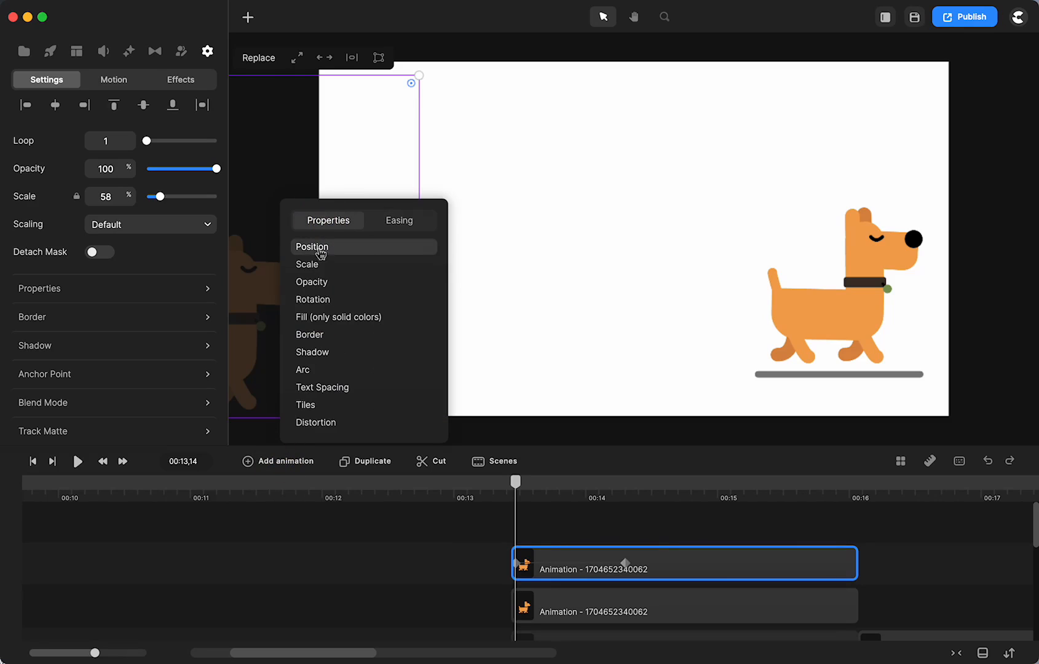
drag(626, 564, 766, 564)
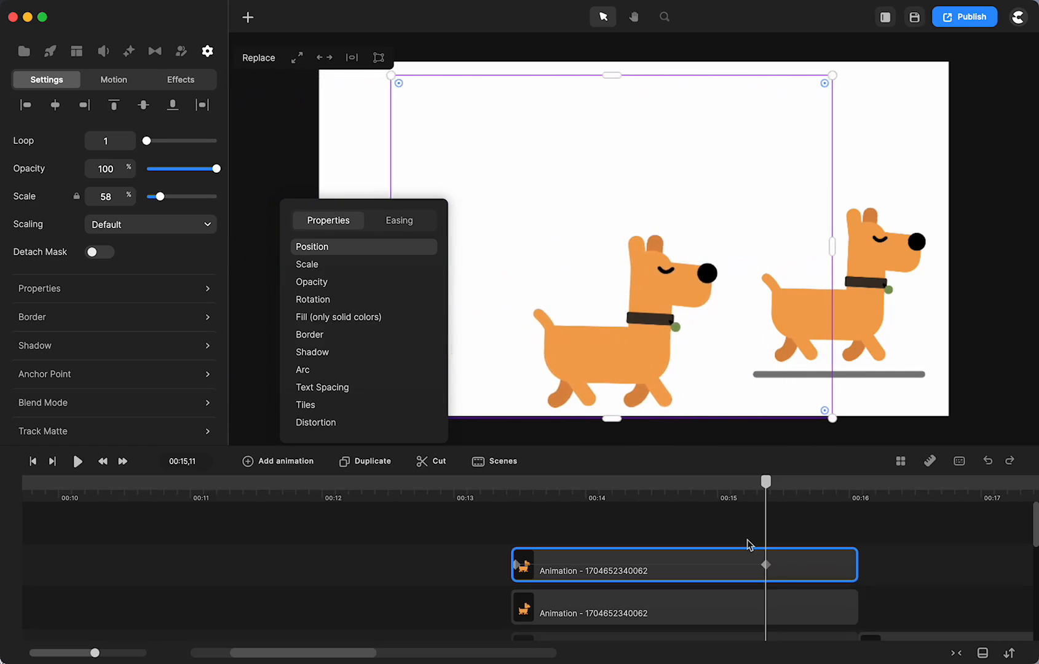
click(437, 575)
click(824, 564)
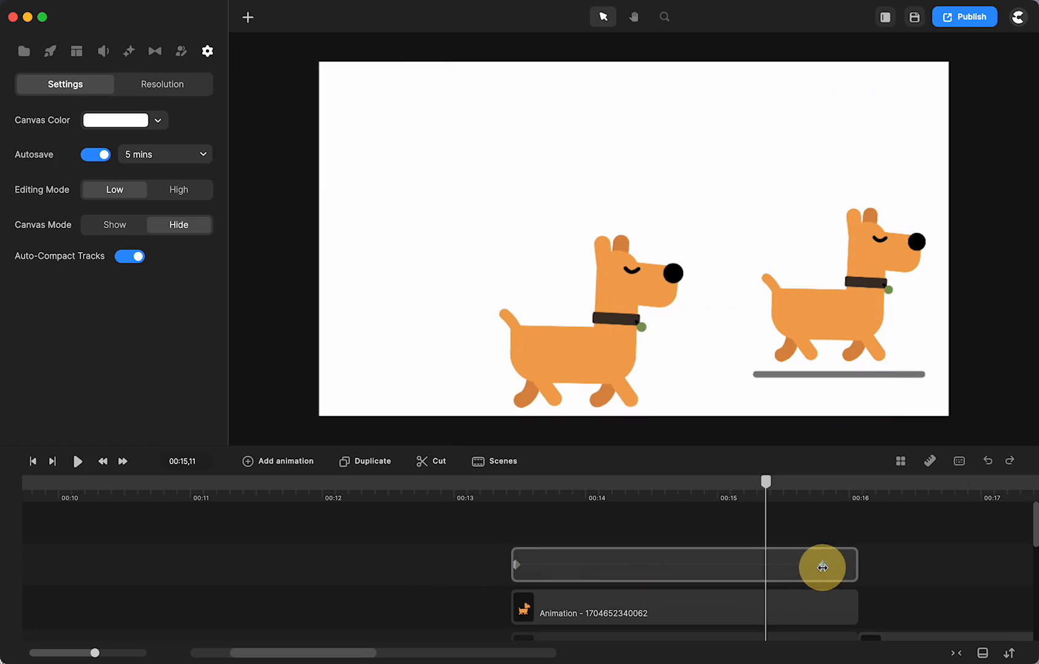
Step: Play back the dog's walk across the canvas from 00:13,05
click(476, 486)
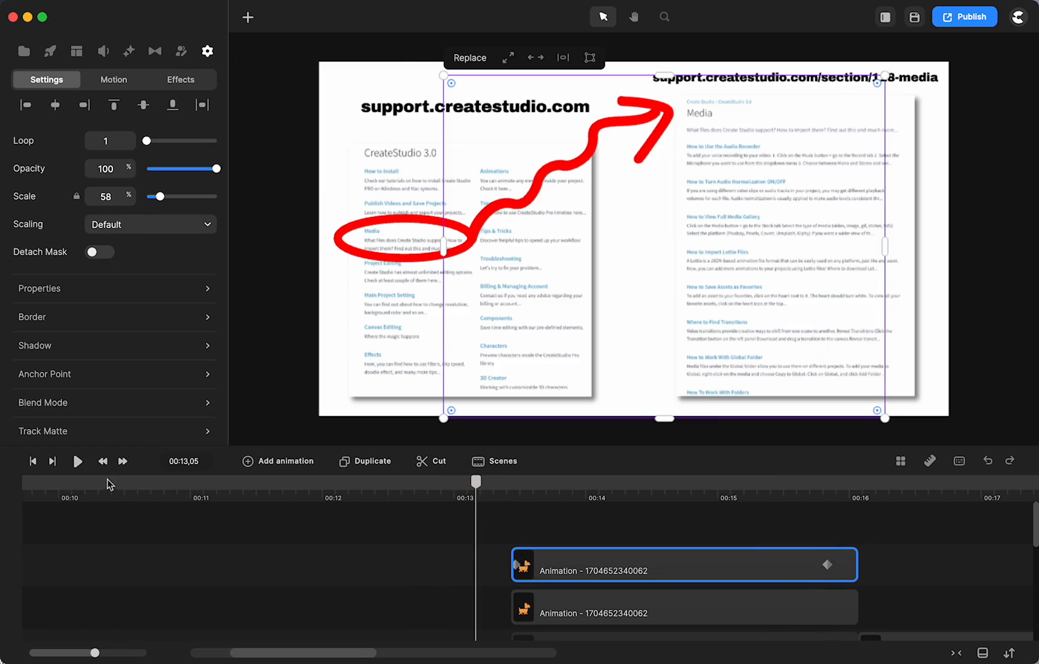
click(78, 463)
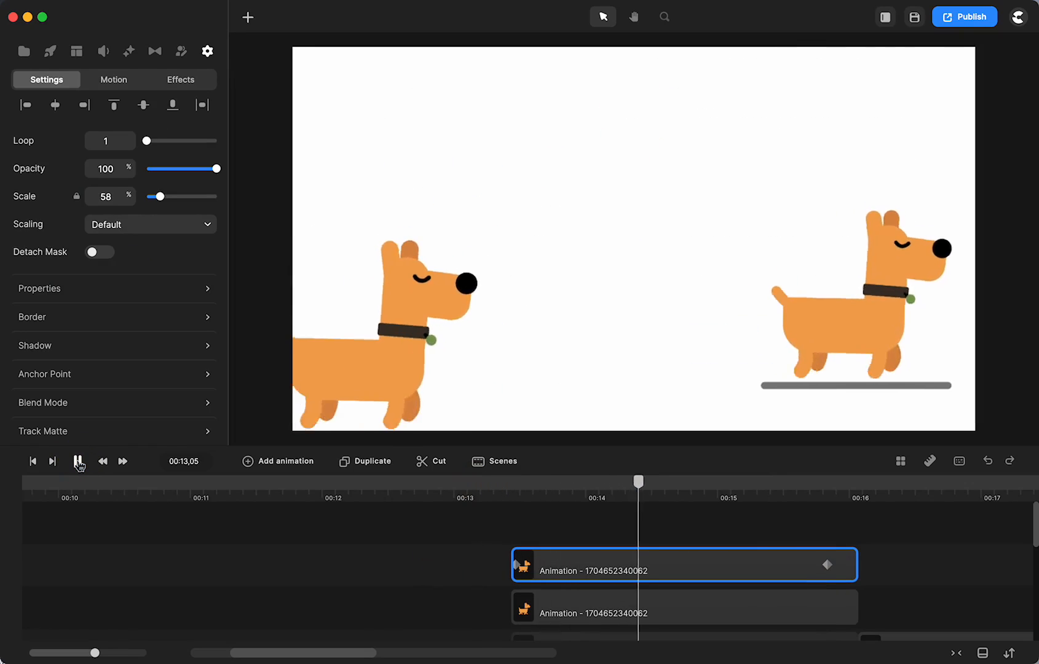
click(78, 463)
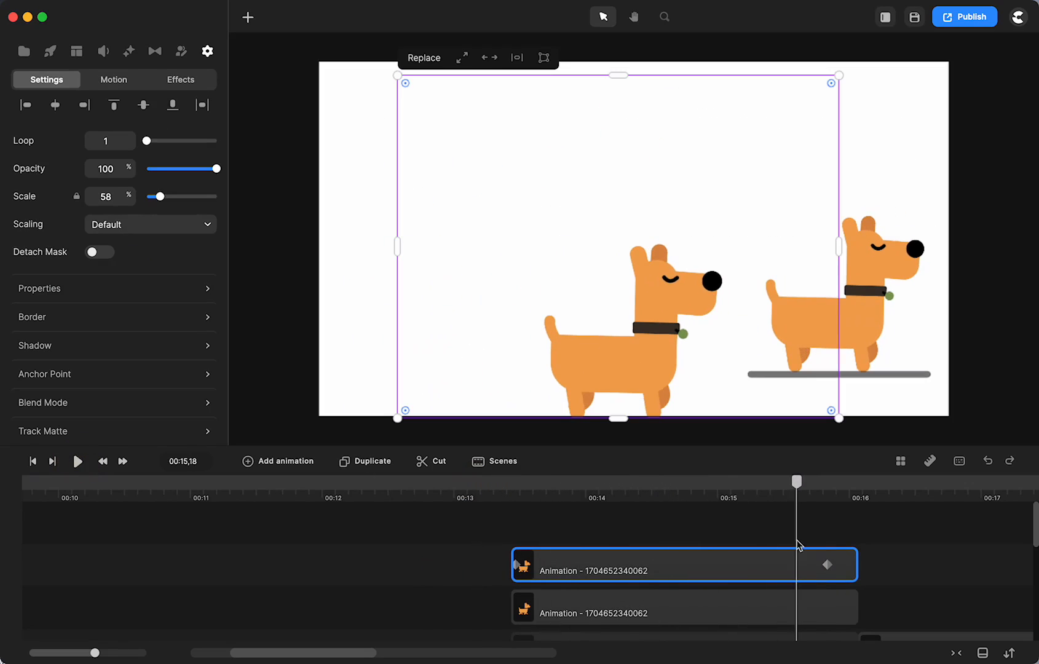
Step: Speed up the dog's walk by shifting its end keyframe to 00:14,08, and preview it from 00:13,09
drag(826, 563, 619, 561)
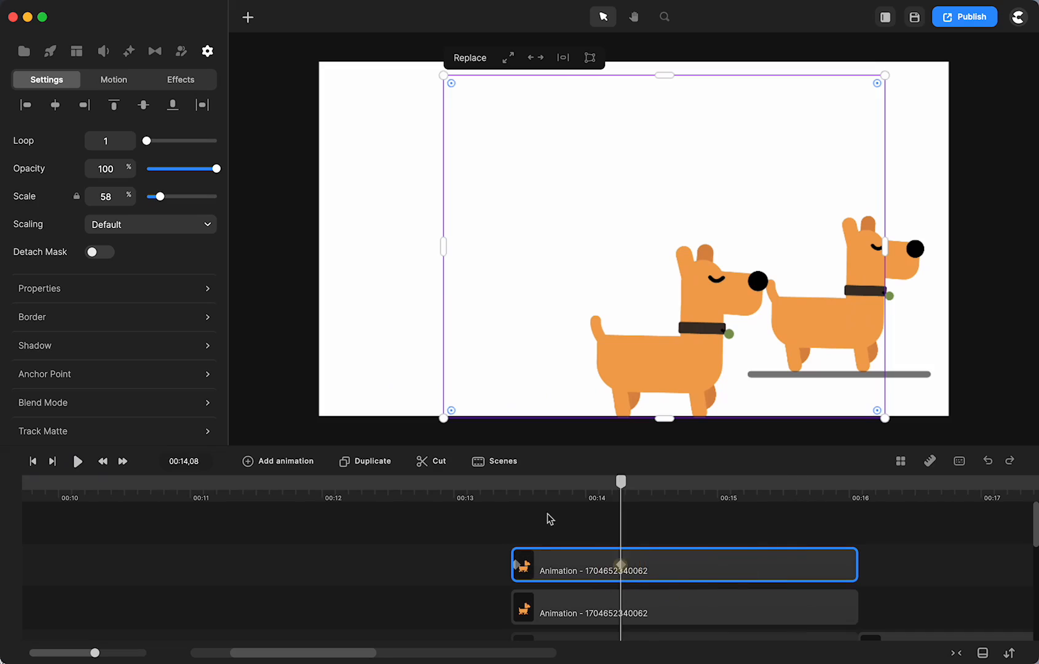
click(495, 482)
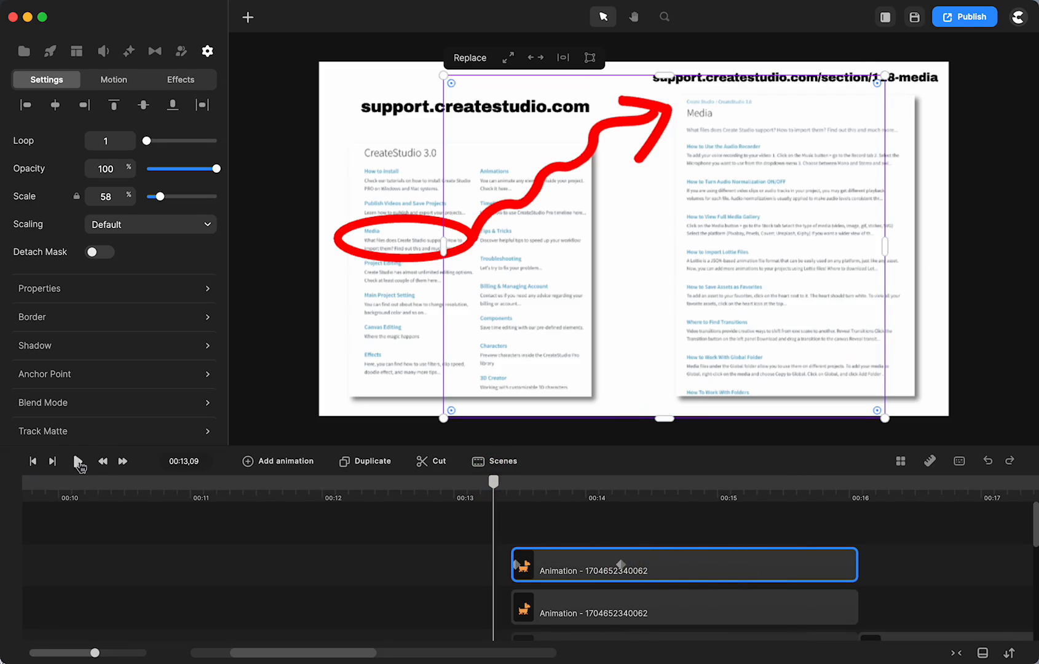
click(78, 462)
Step: Extend the dog's end position past the canvas's right side, and preview the motion from 00:13,11
click(623, 569)
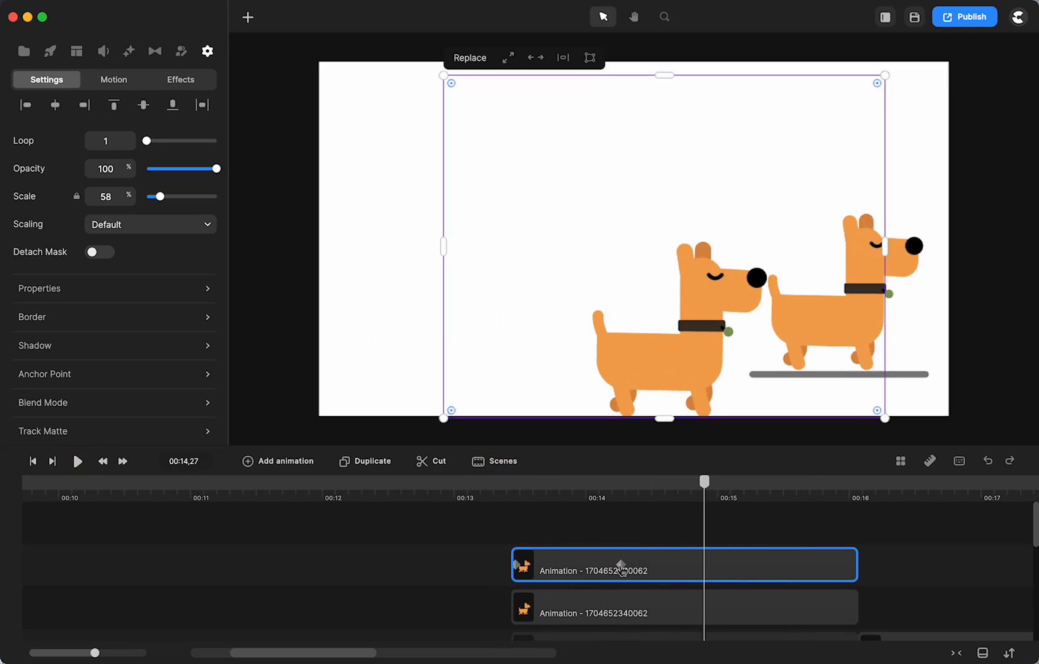
drag(678, 378, 1037, 360)
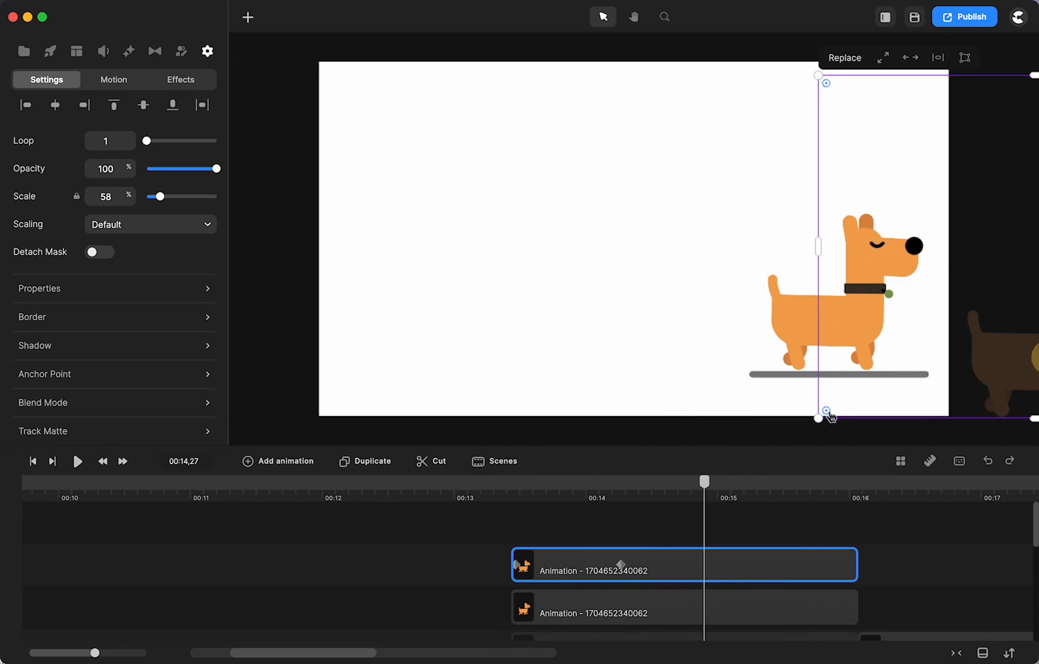
click(503, 487)
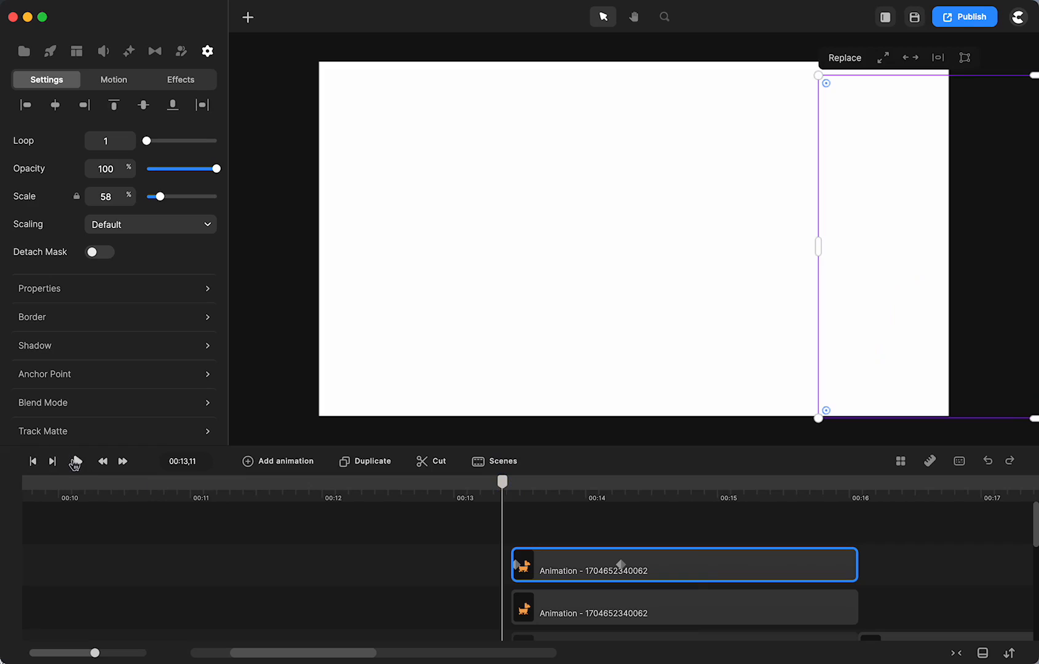
click(76, 461)
click(75, 461)
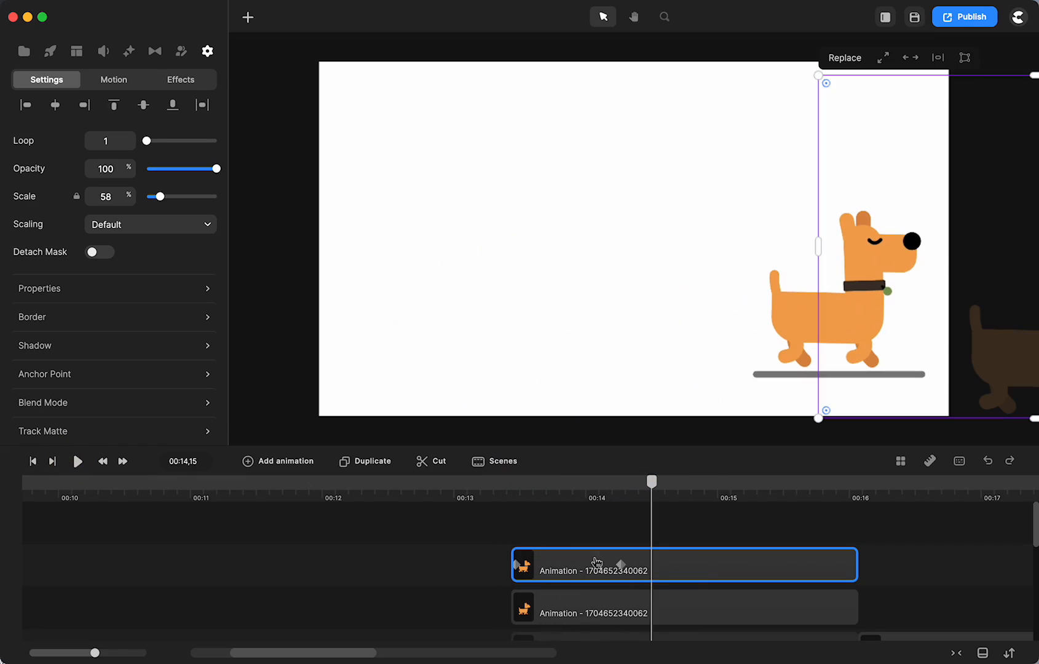
Step: Slow the dog's walk by shifting its end keyframe to 00:14,29, and preview it from 00:13,12
drag(623, 564, 714, 562)
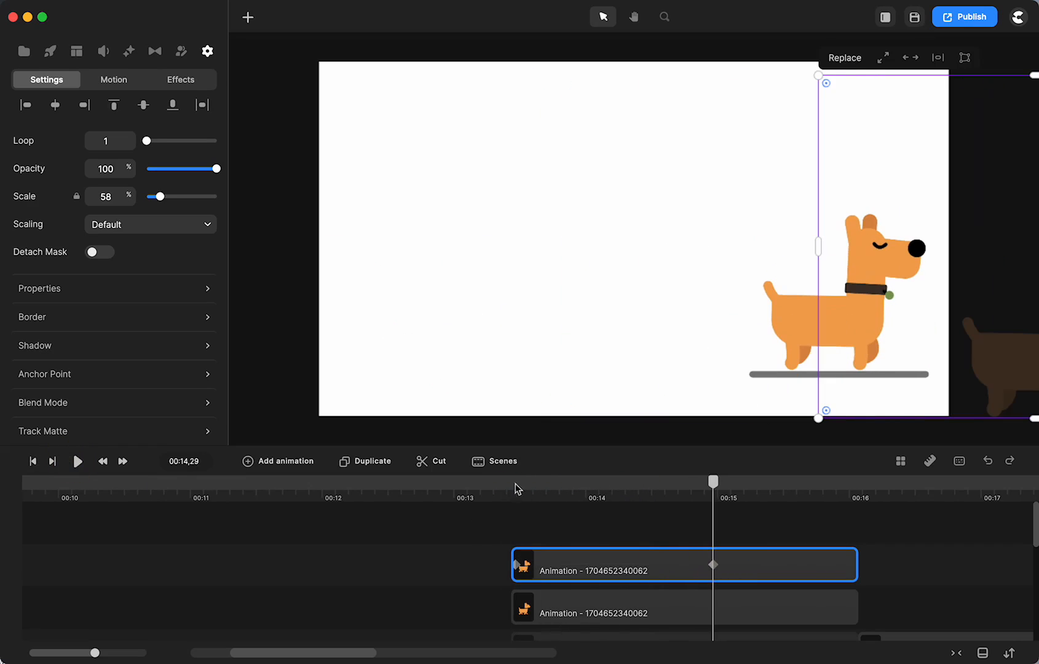
click(508, 484)
click(75, 461)
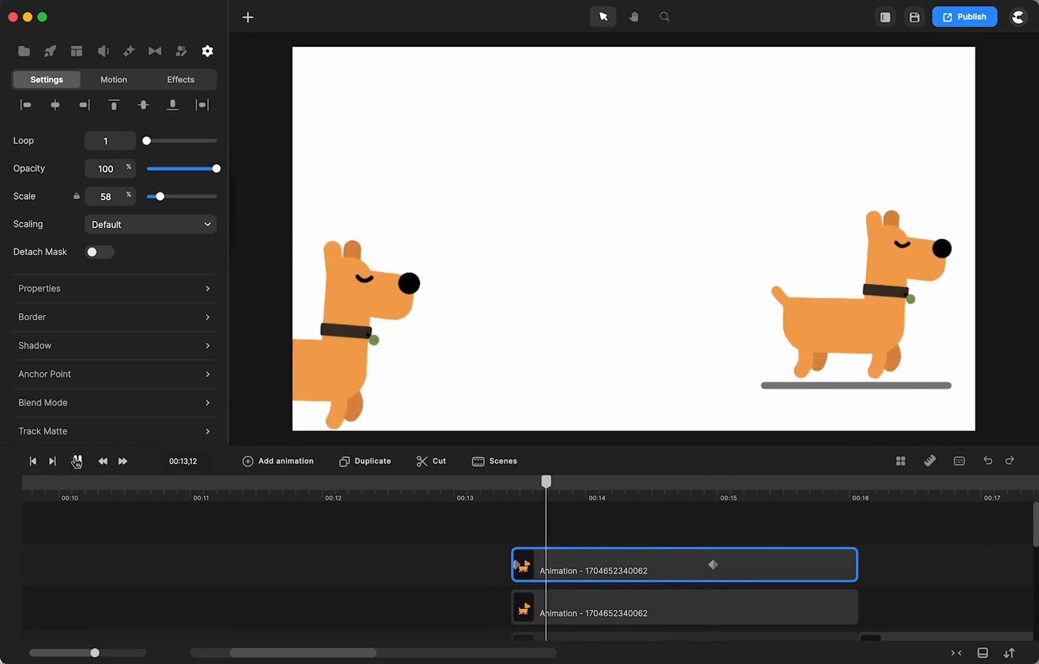
click(75, 459)
Step: Play back the Group clip's dog walk from 00:16,04
scroll(441, 572, right, 12)
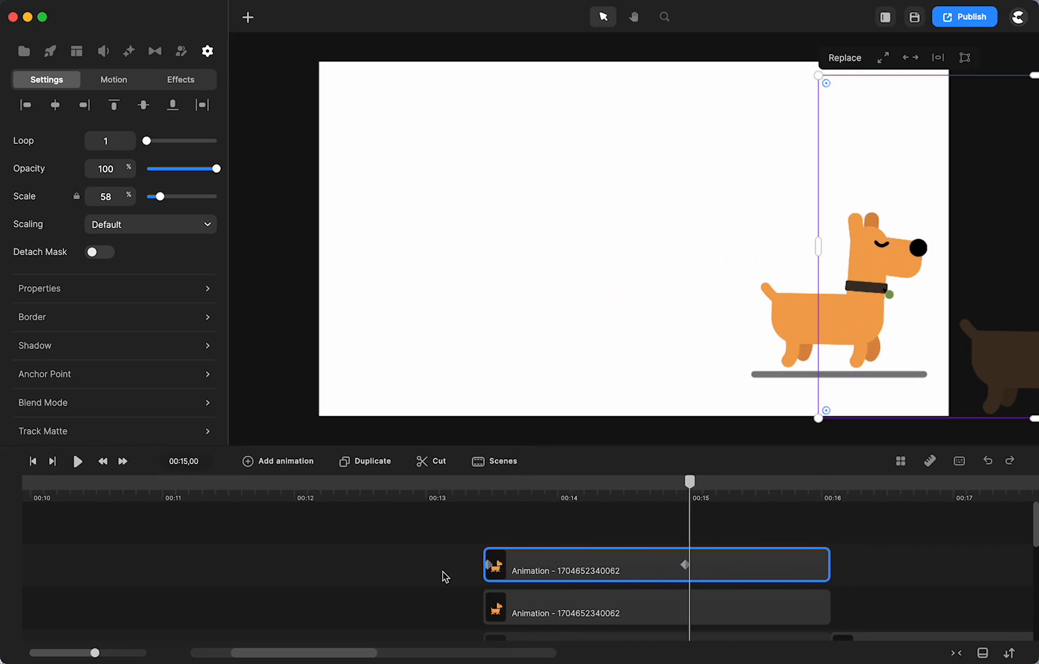
scroll(442, 572, left, 3)
scroll(441, 572, down, 1)
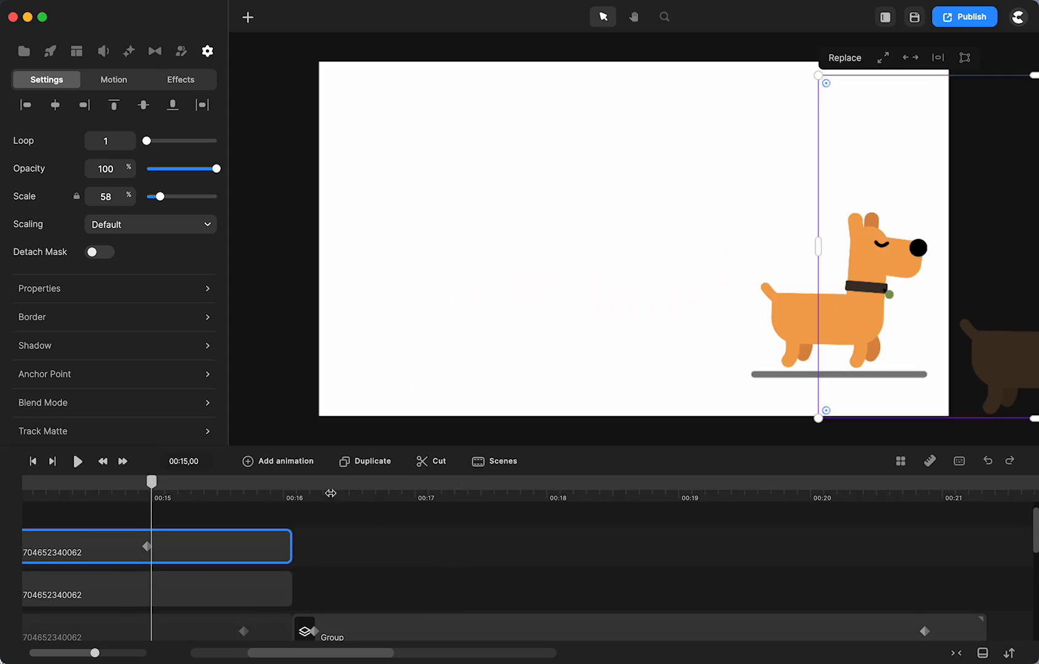
click(300, 483)
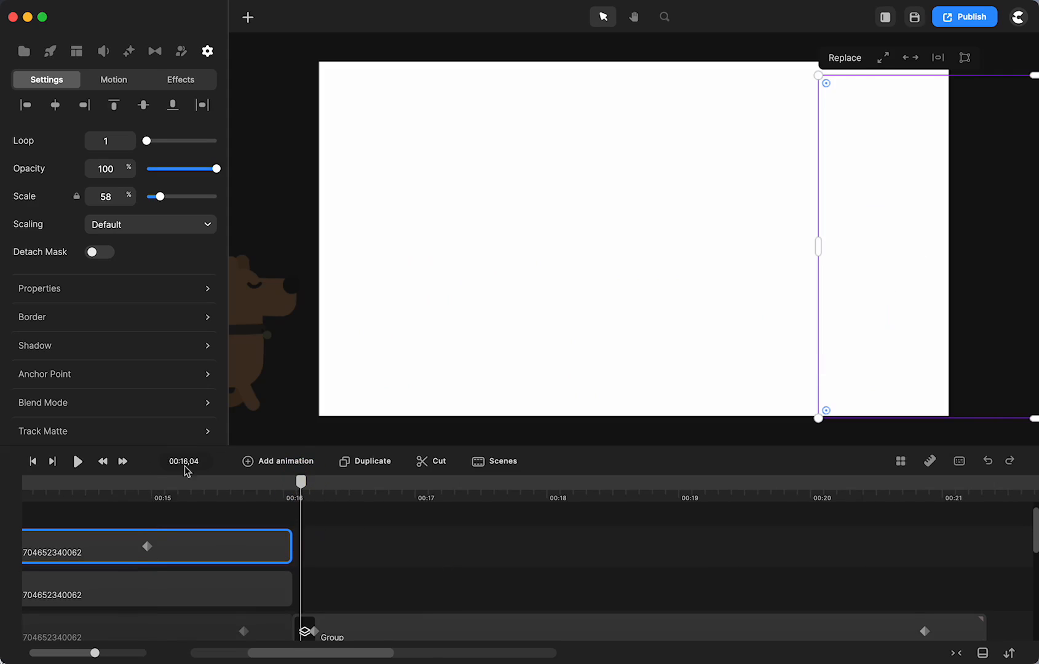
click(77, 460)
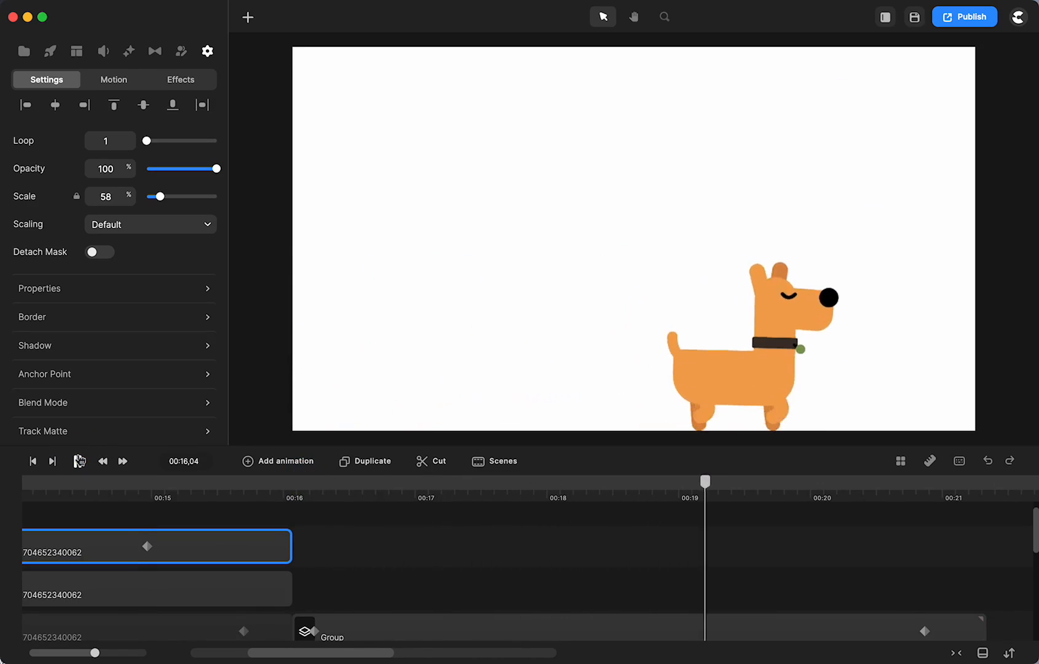
click(79, 461)
Step: Open the Group clip and scrub through the two consecutive dog animation clips inside it
scroll(556, 559, down, 2)
click(950, 571)
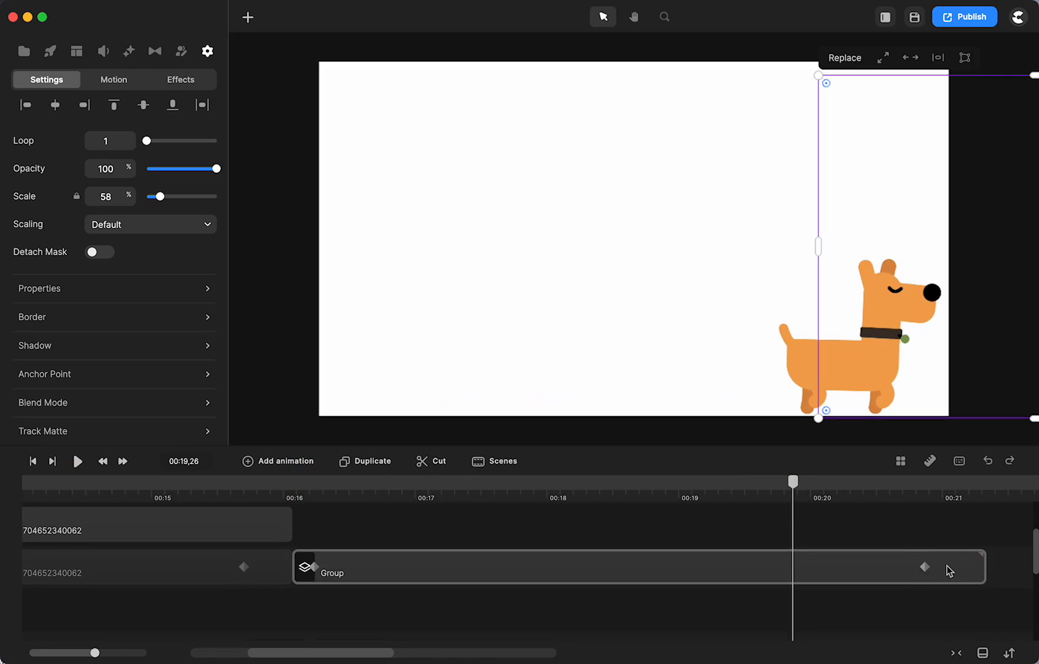
click(793, 225)
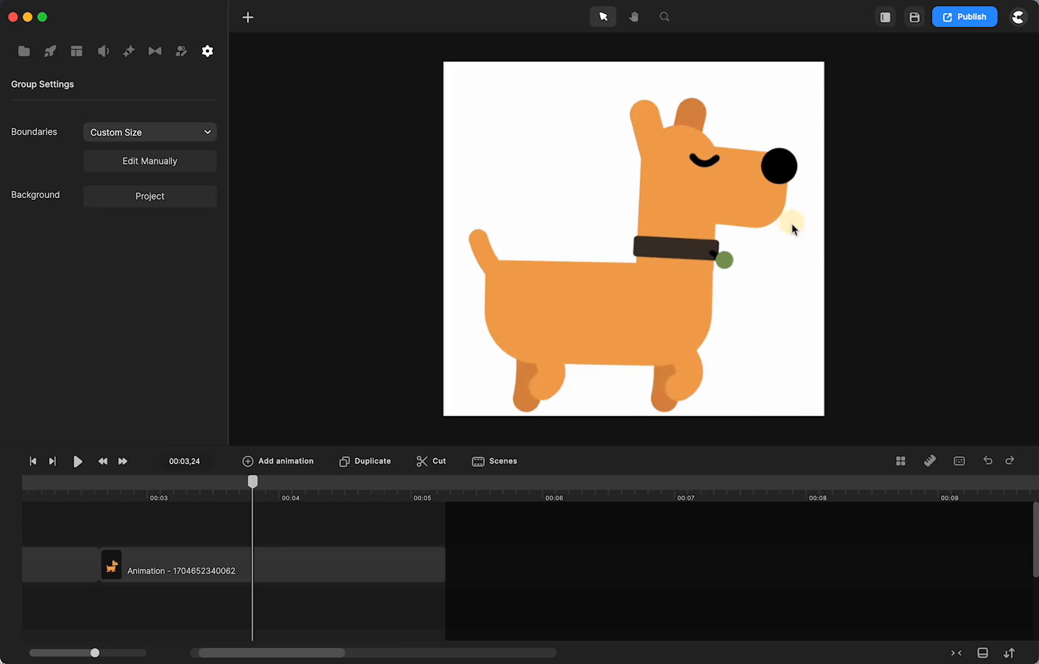
click(98, 580)
scroll(97, 584, left, 5)
click(400, 567)
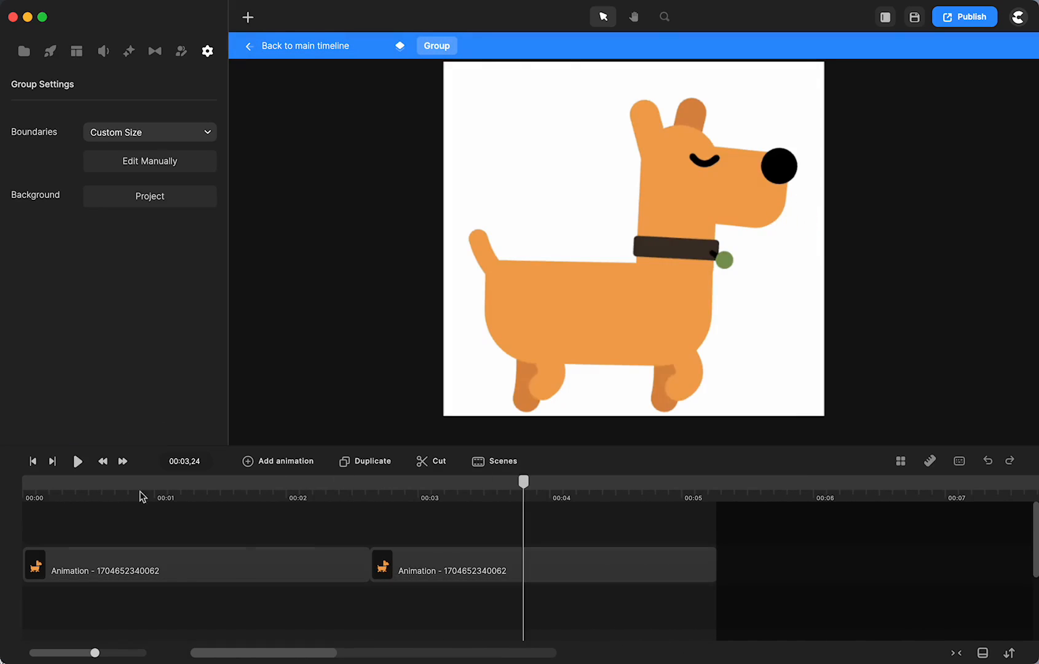
drag(219, 490, 538, 501)
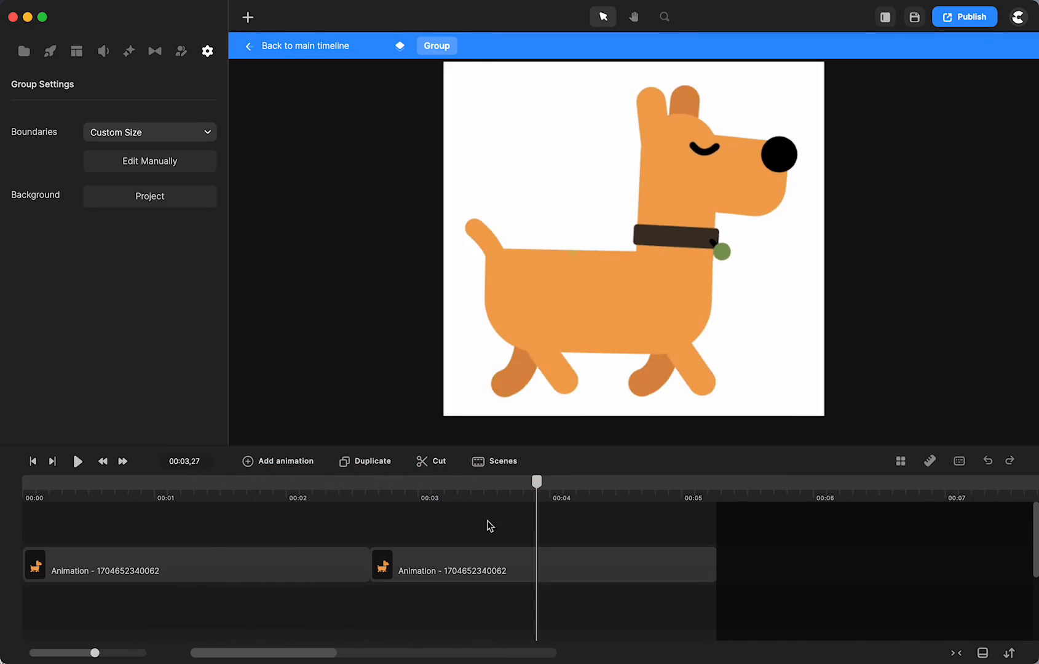
Step: Return to the main timeline and ungroup the dog Group clip that starts at 00:16
click(320, 45)
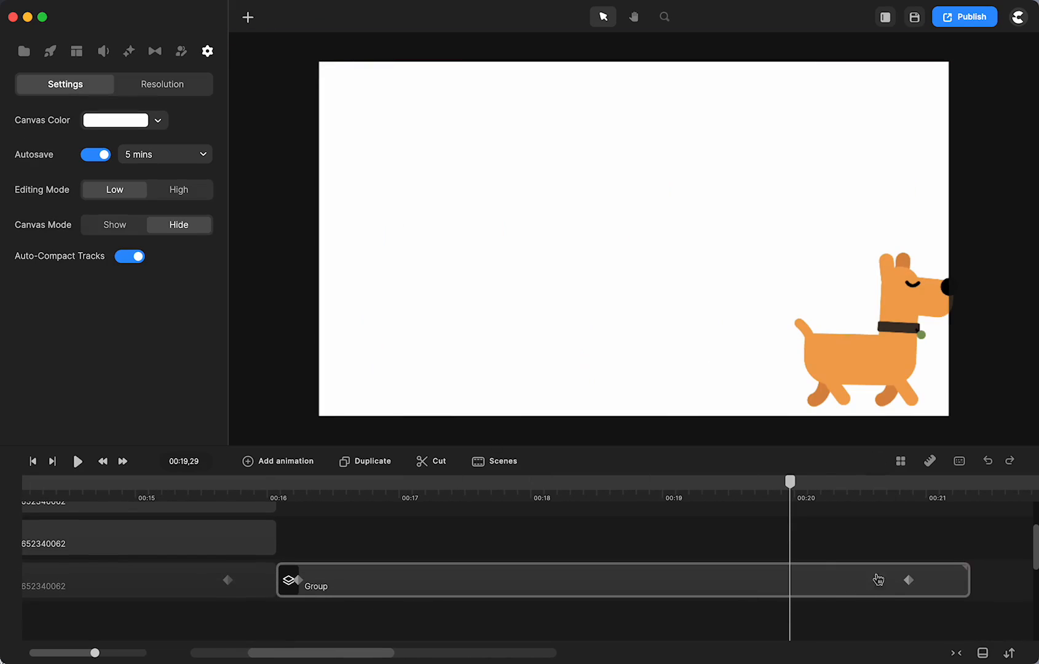
click(944, 579)
right_click(944, 579)
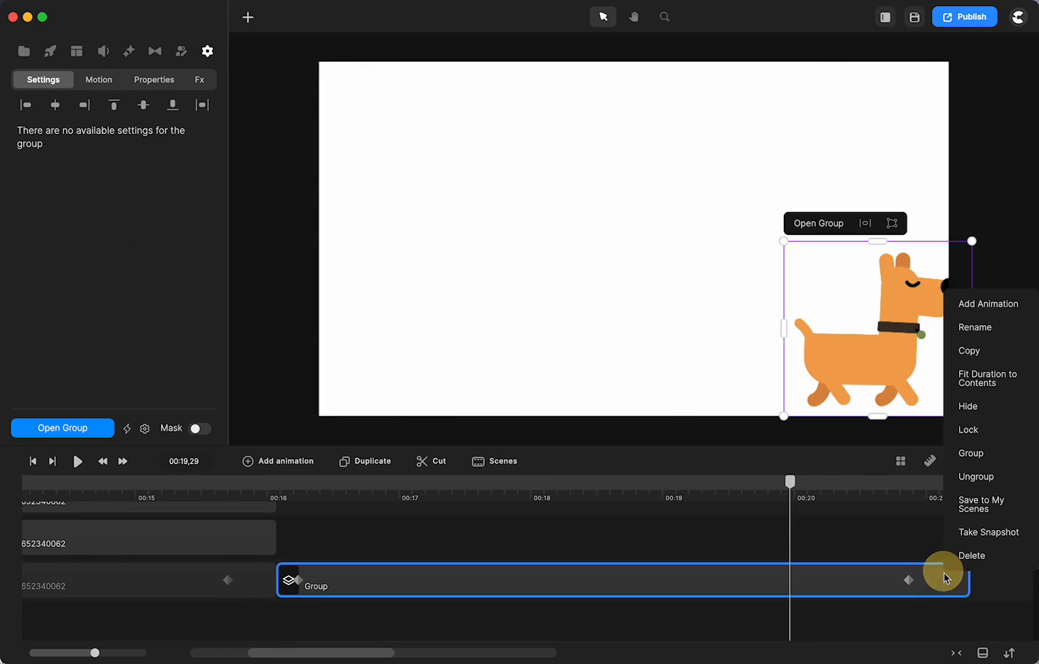
click(977, 478)
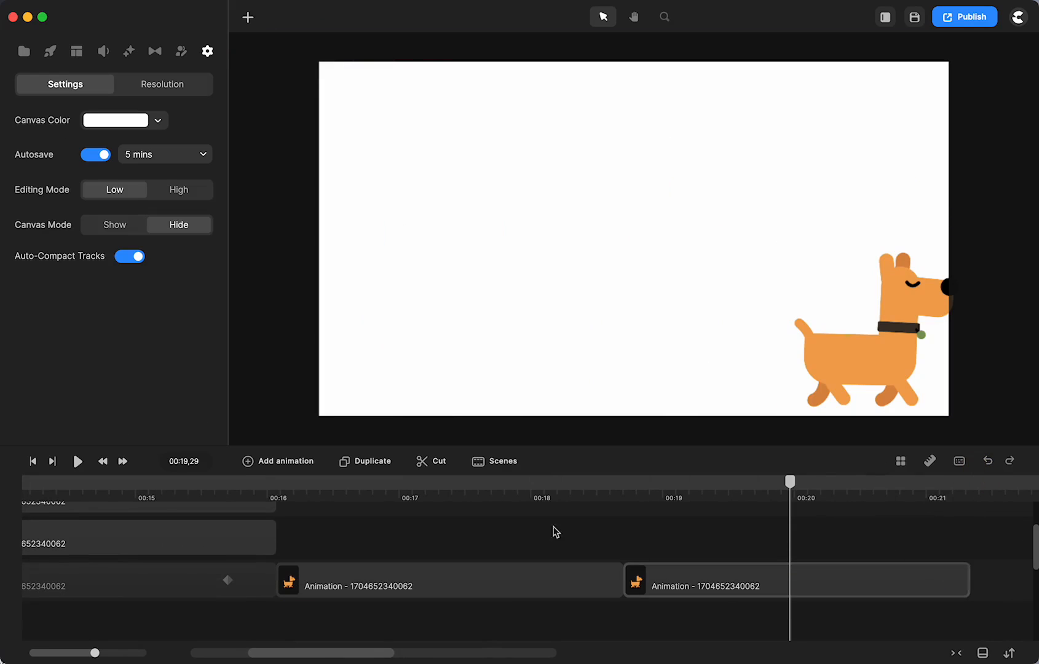
Step: Group the two consecutive dog animation clips after 00:16 into a single clip again
drag(479, 528, 717, 594)
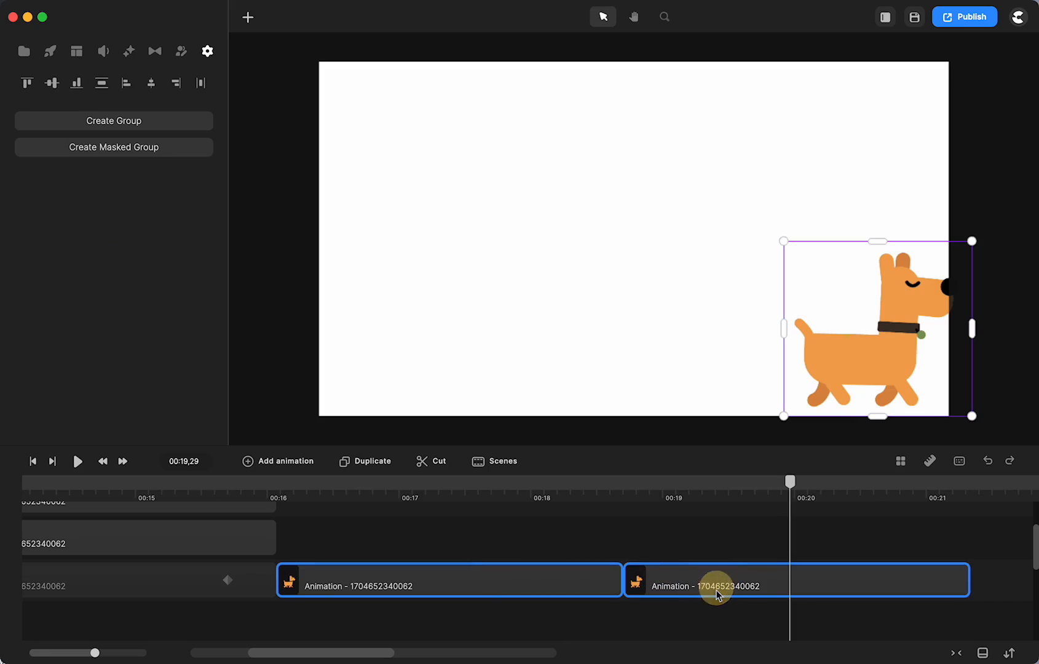
right_click(701, 577)
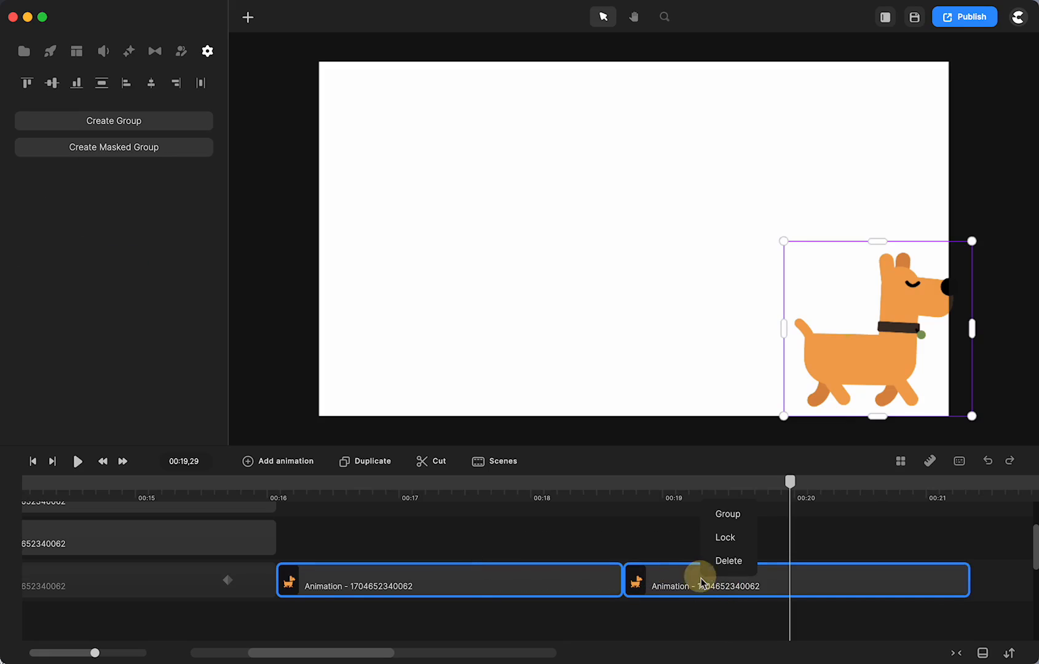
click(727, 515)
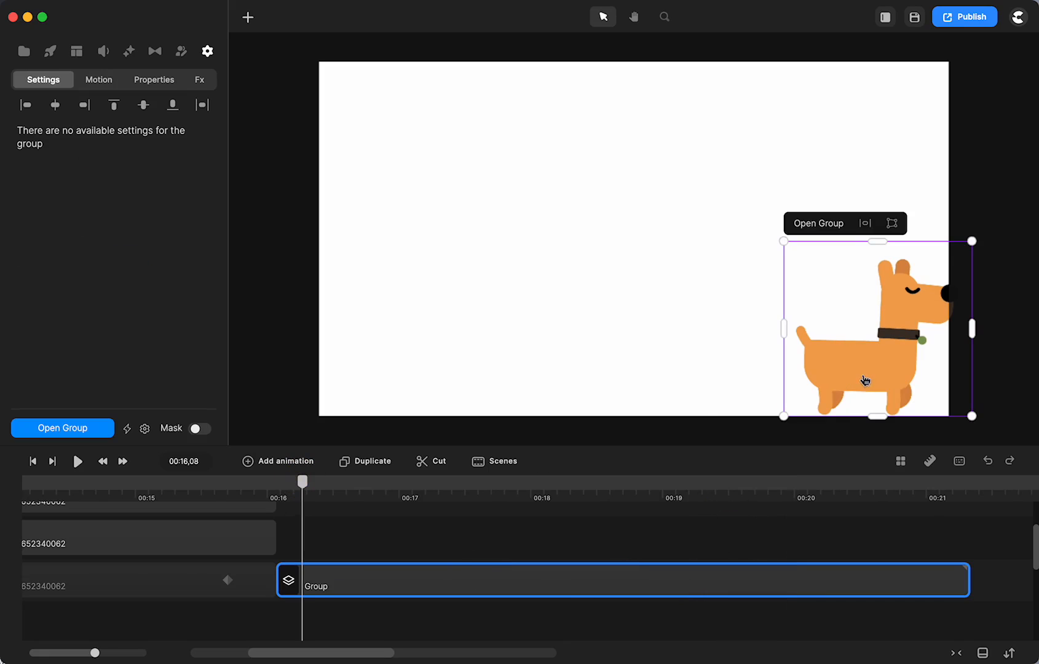
Step: Place the grouped dog just off the canvas's left edge and add a Linear position animation from 00:16,04 to 00:21,01
drag(864, 380, 207, 369)
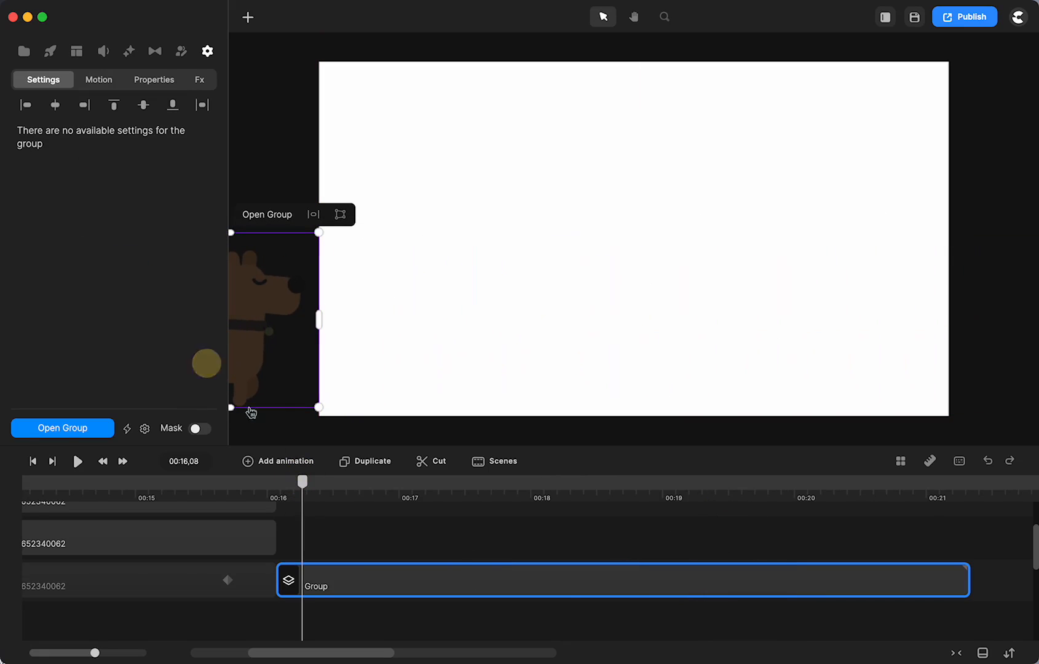
drag(305, 485, 285, 485)
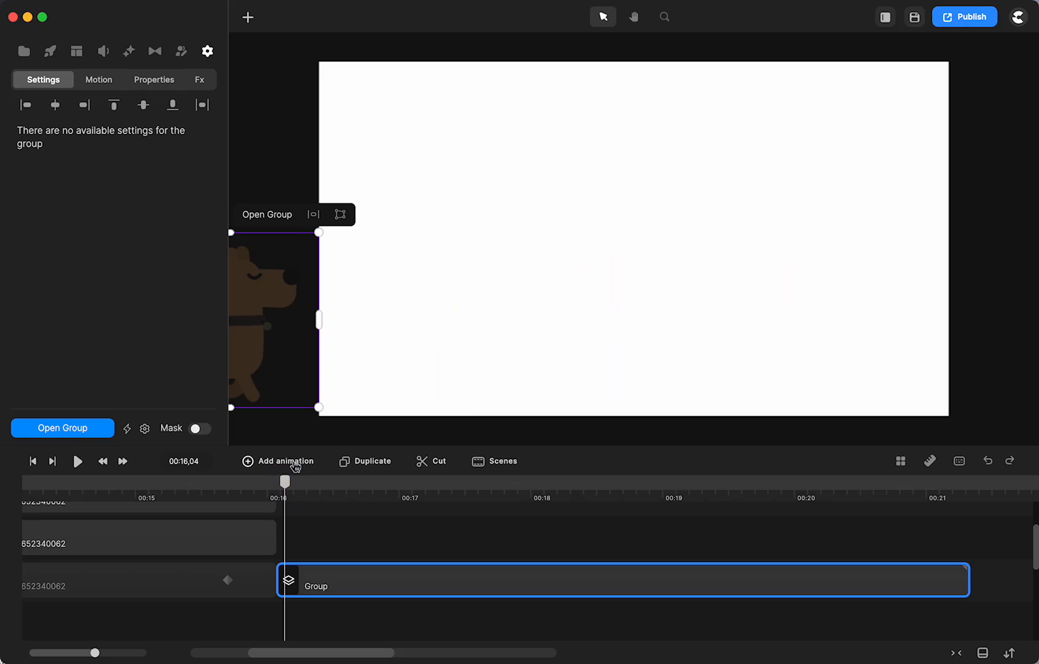
click(296, 465)
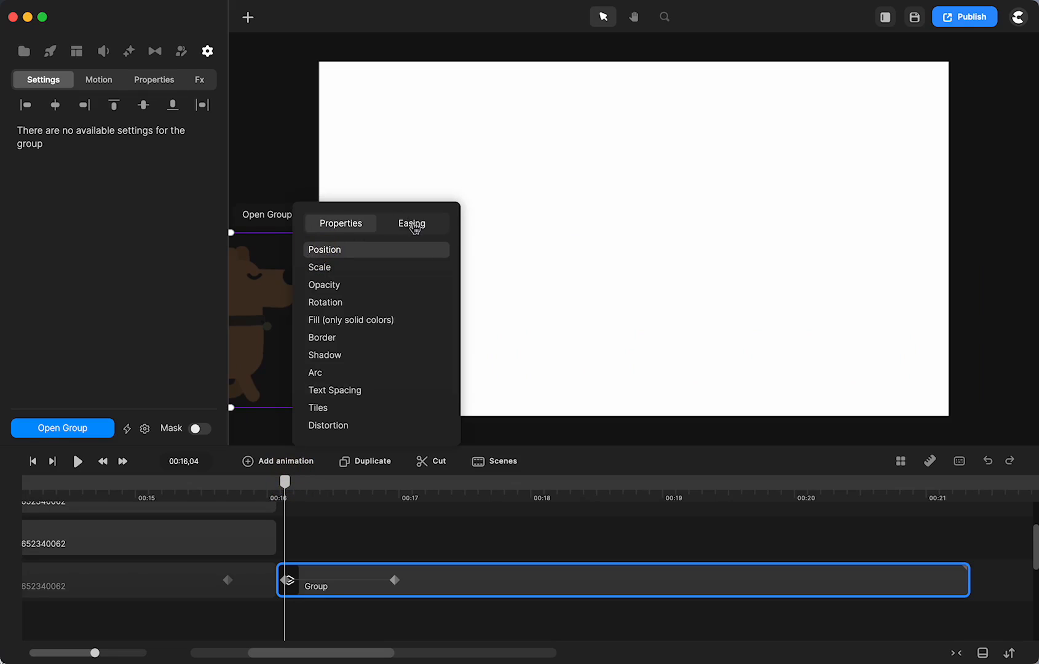
click(391, 221)
click(334, 330)
drag(394, 580, 930, 580)
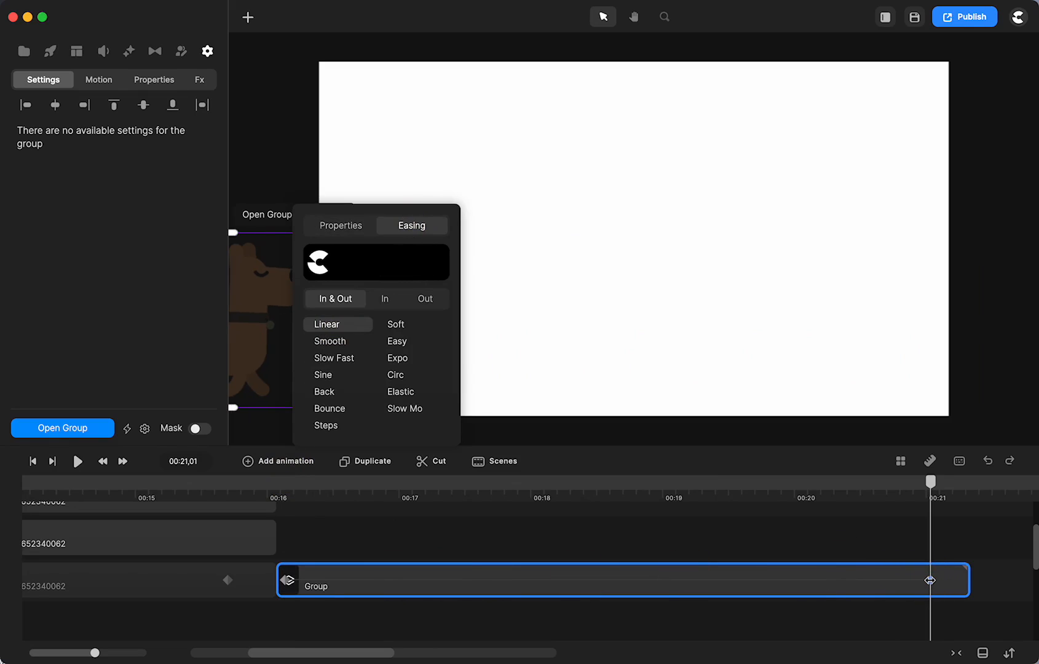
Step: Set the group's end position just beyond the canvas's right edge at 00:21,01, and preview the walk from 00:16,04
drag(274, 358, 1010, 352)
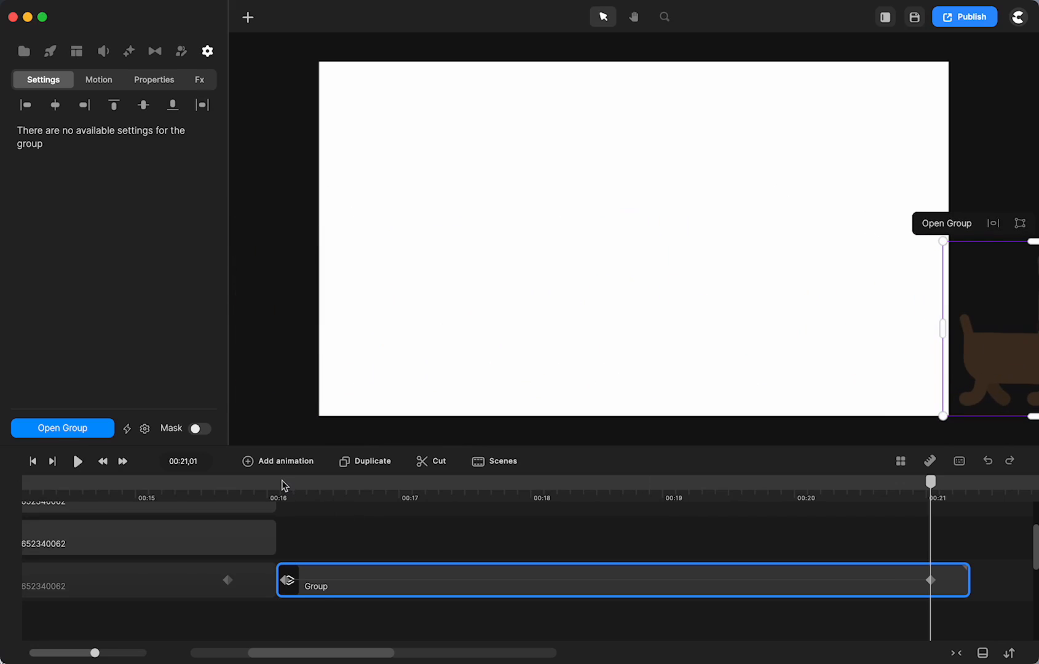
click(284, 484)
click(79, 462)
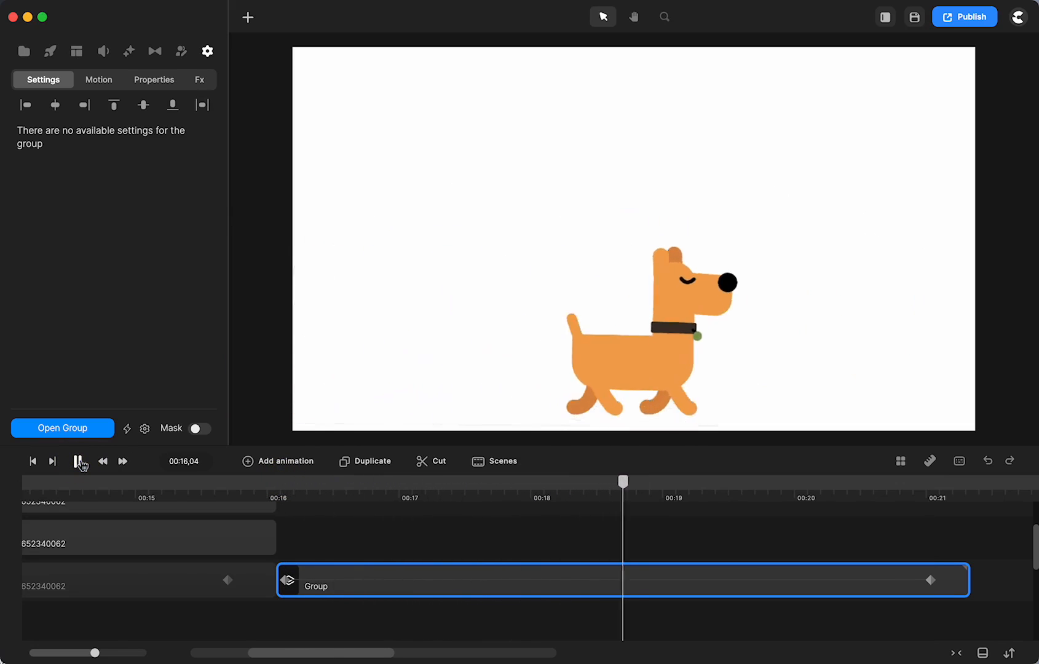
click(78, 462)
Step: Try to extend the end of the uppermost ungrouped dog animation clip beyond 00:16
scroll(119, 597, up, 2)
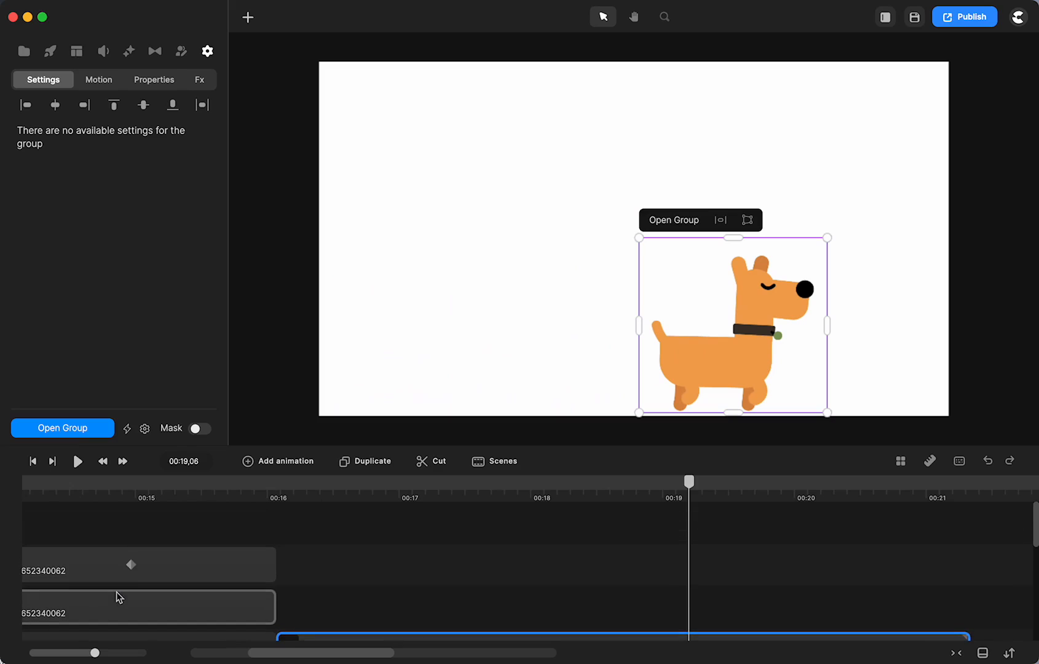
scroll(119, 597, left, 5)
click(438, 485)
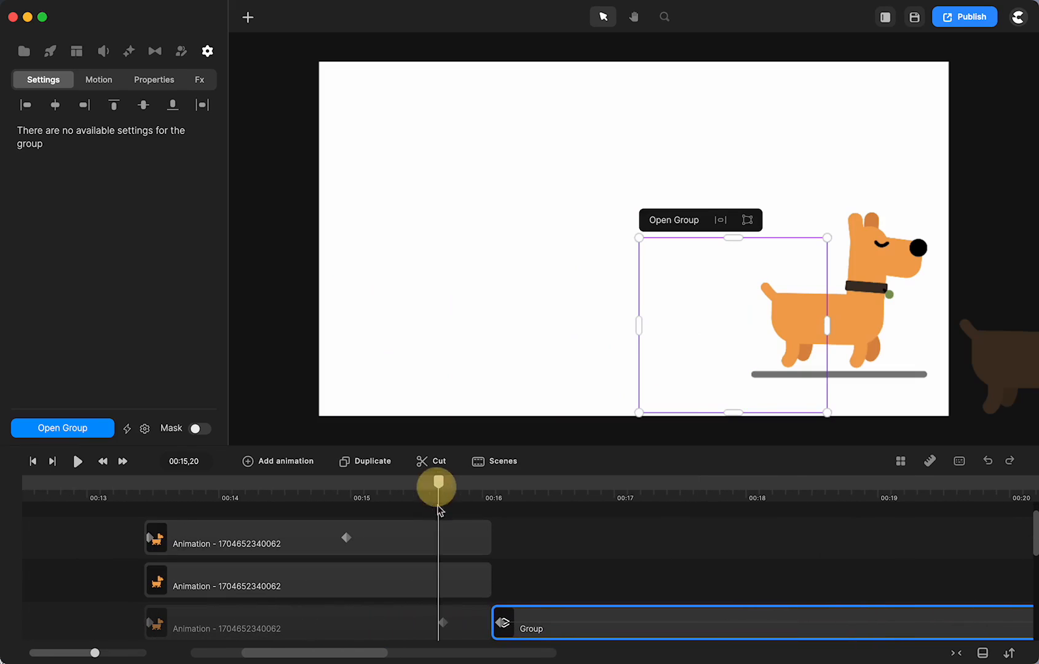
click(454, 532)
drag(492, 540, 561, 527)
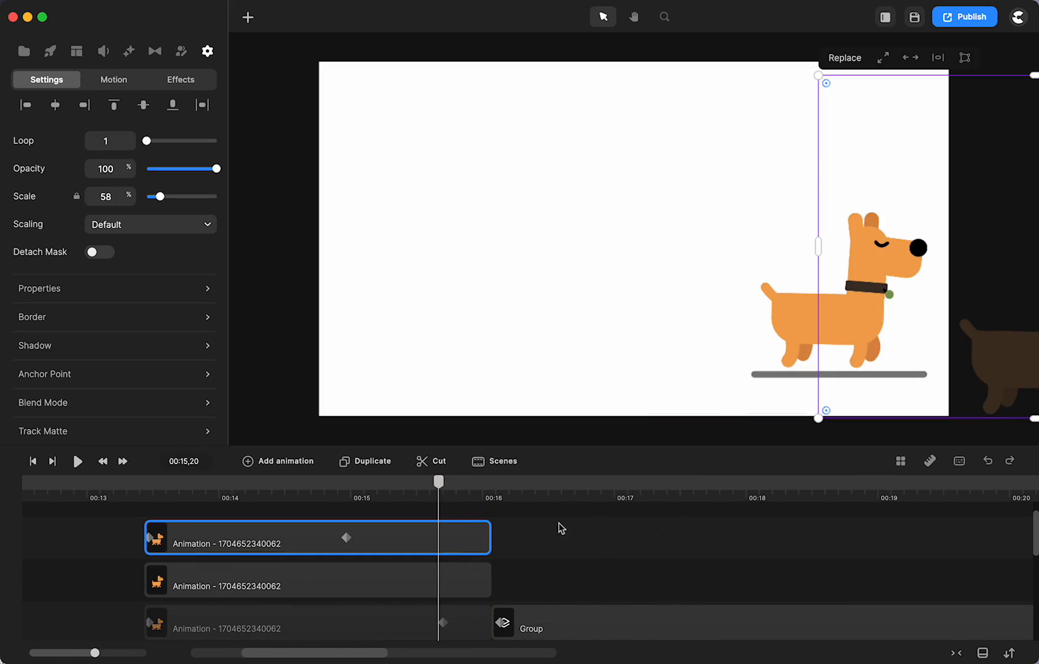
Step: Play back the grouped dog's walk across the canvas from 00:16,05
click(503, 487)
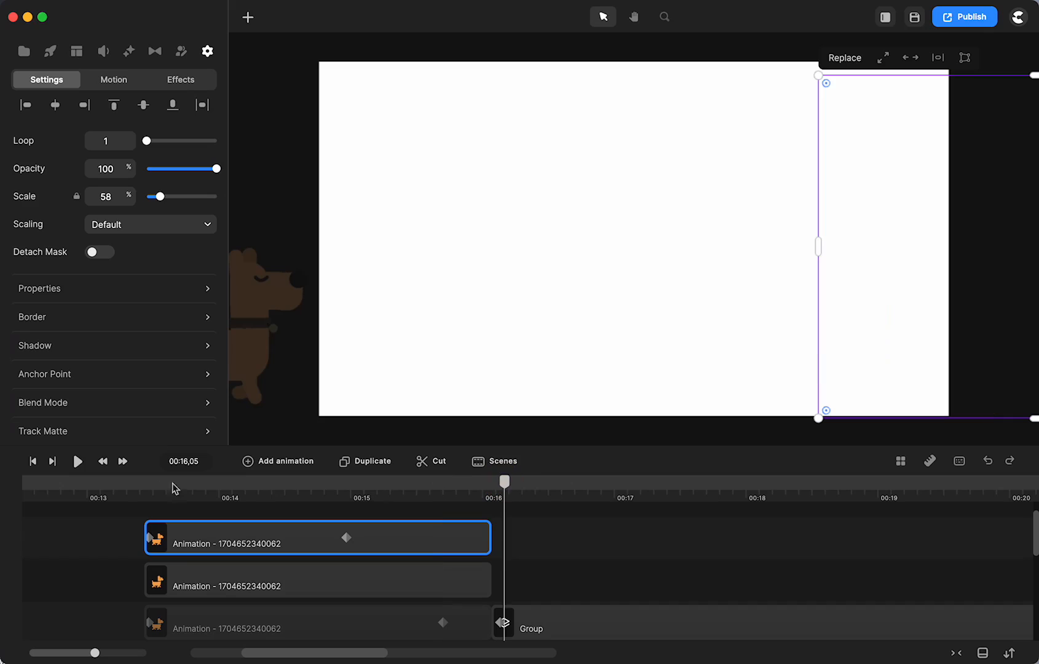
click(78, 462)
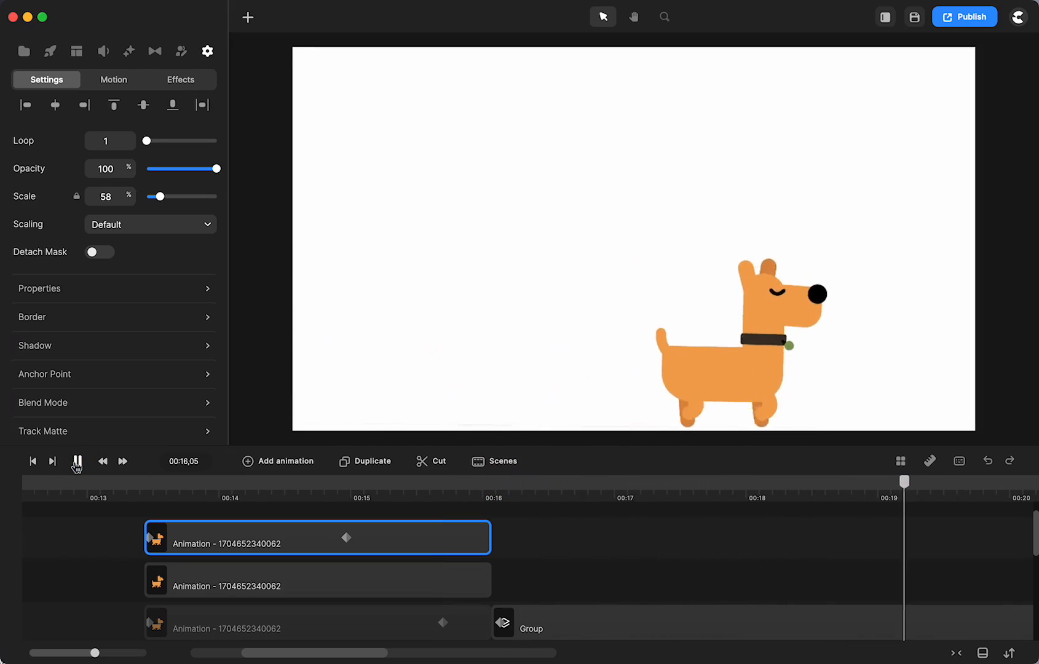
click(75, 462)
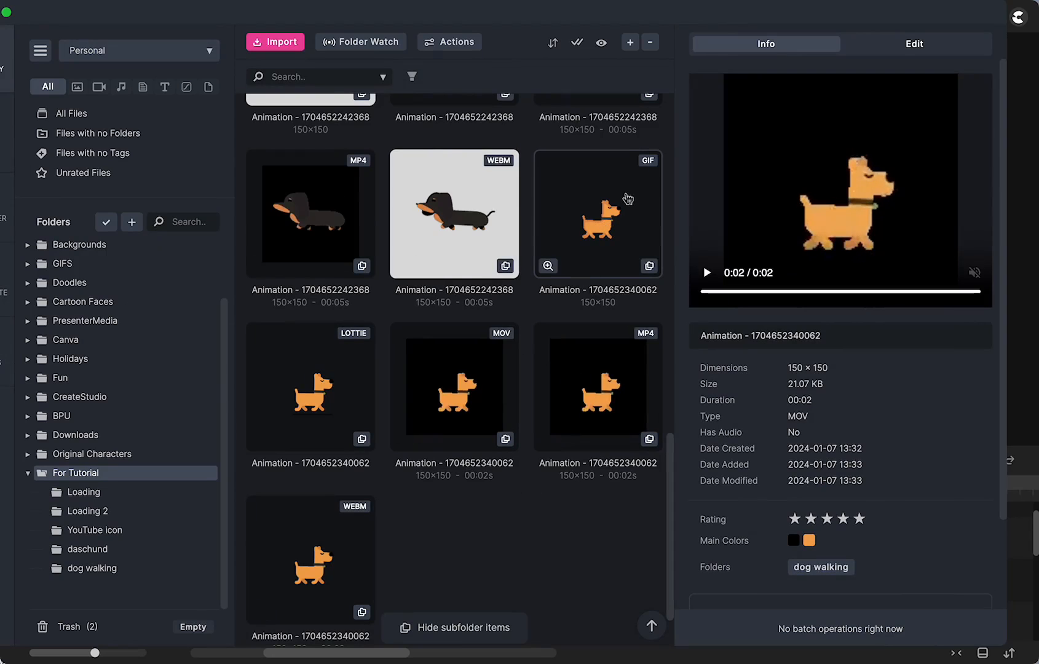
Step: Import the GIF version of the walking dog from the file manager's For Tutorial folder into the project's media library
drag(612, 206, 2, 430)
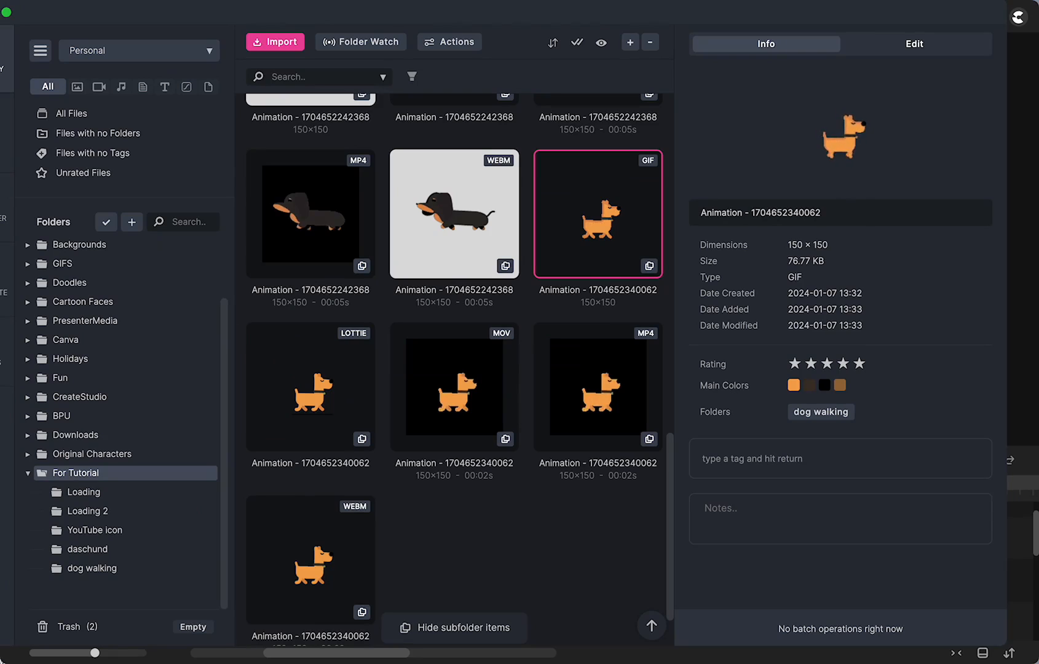
click(1036, 598)
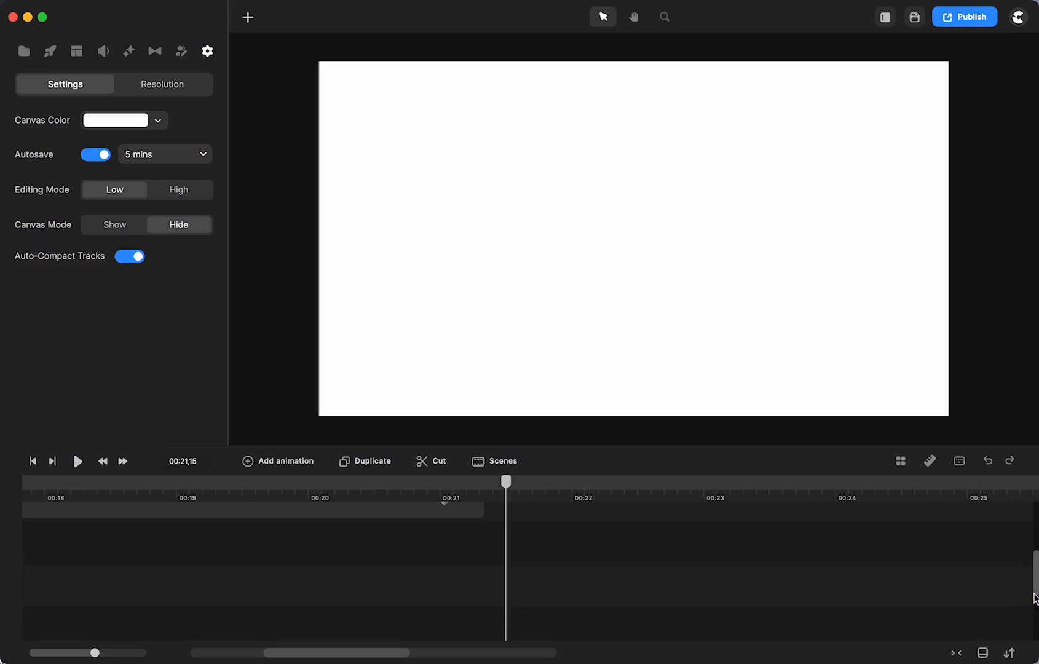
click(25, 52)
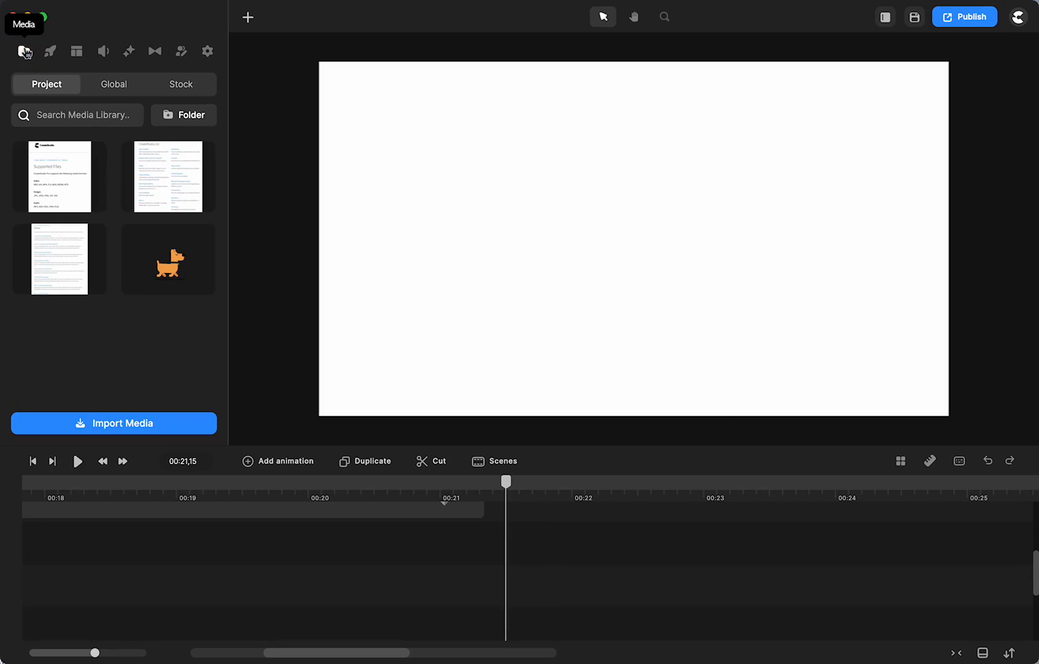
click(2, 364)
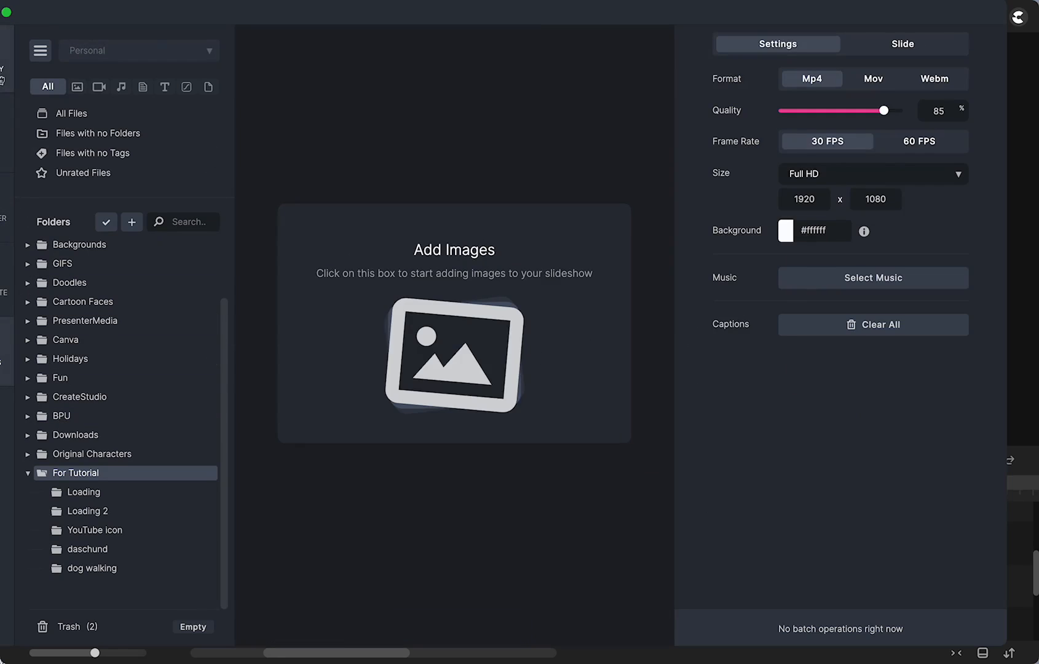
click(4, 78)
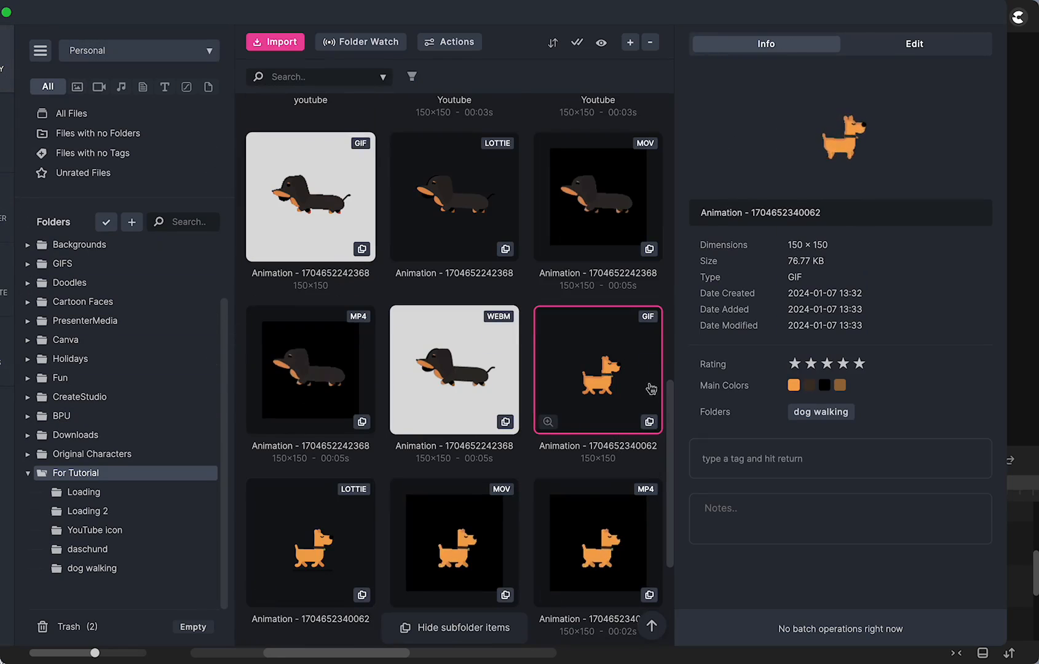
drag(624, 388, 1024, 375)
drag(1024, 375, 1024, 371)
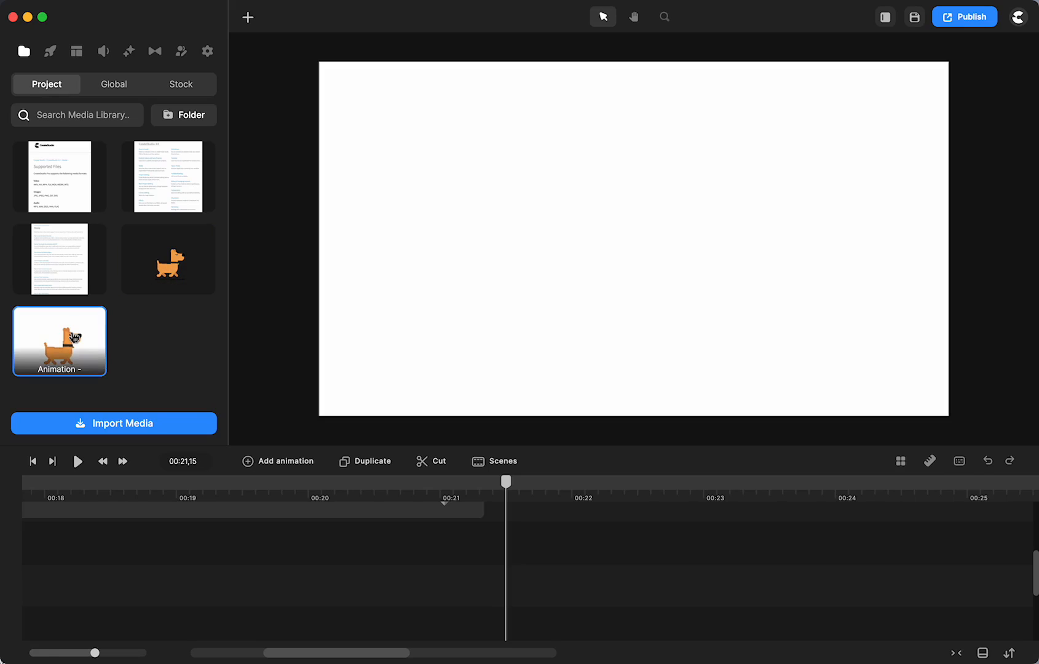
Step: Place the imported dog GIF on the canvas at 00:21,15 and enlarge it toward the lower-left
drag(66, 339, 633, 292)
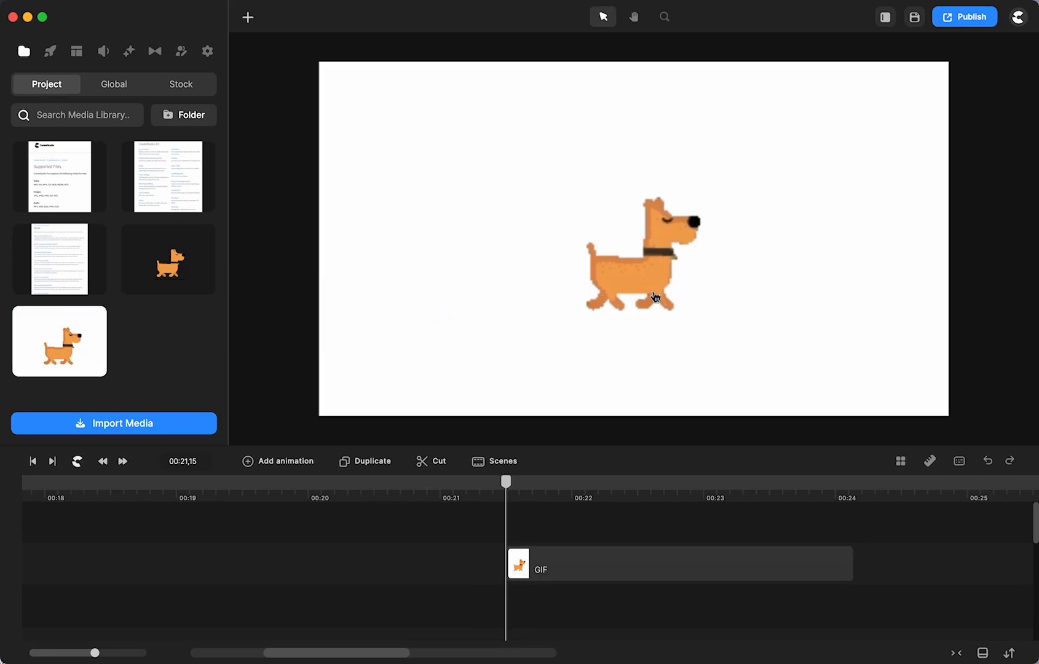
click(633, 292)
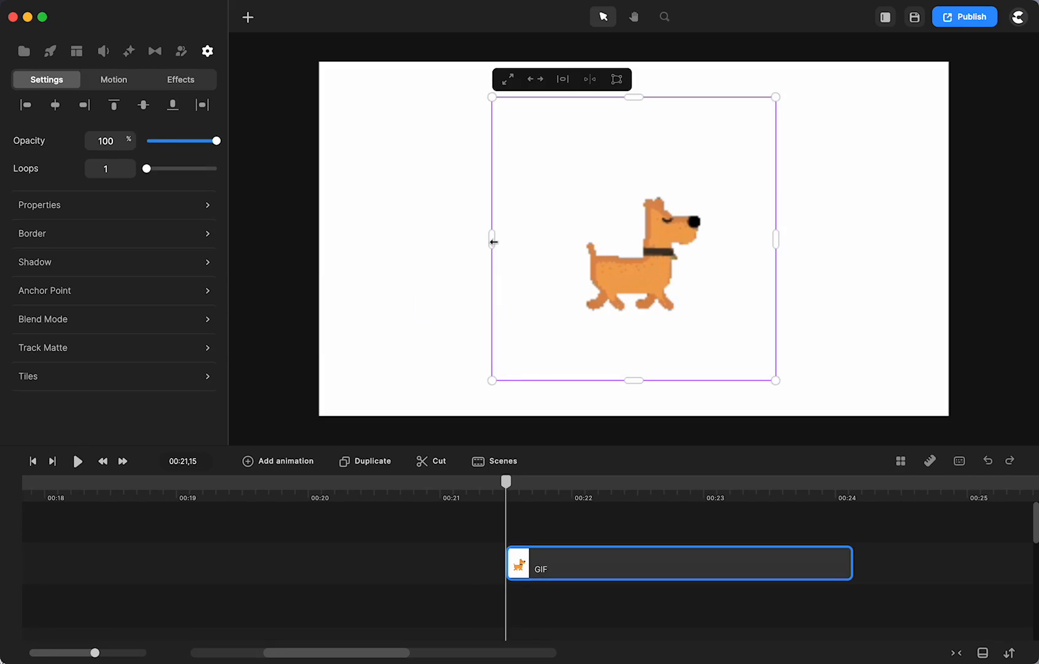
drag(493, 378, 339, 442)
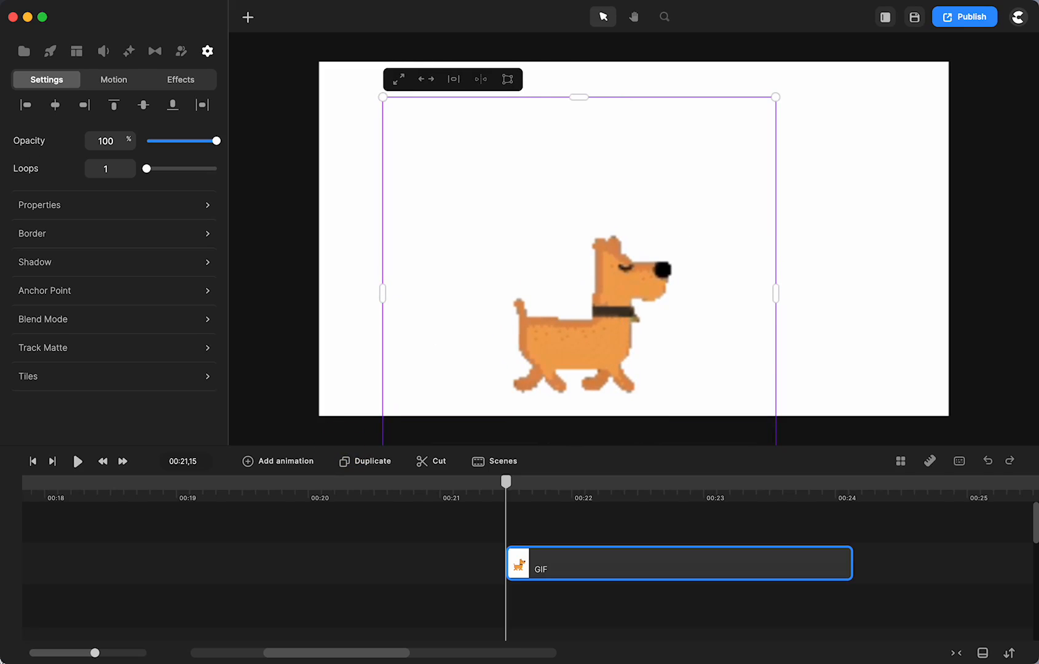
Step: Compare the enlarged GIF with the original dog on LottieFiles and the grouped dog at 00:20,18, and scrub back to 00:21,19
key(super+Tab)
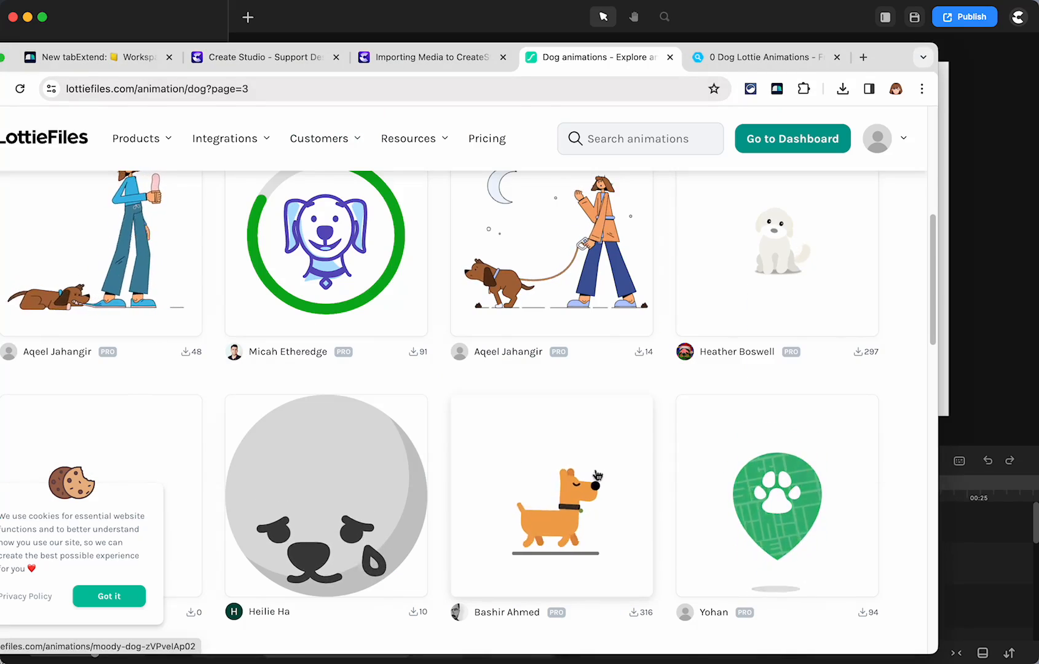
click(978, 277)
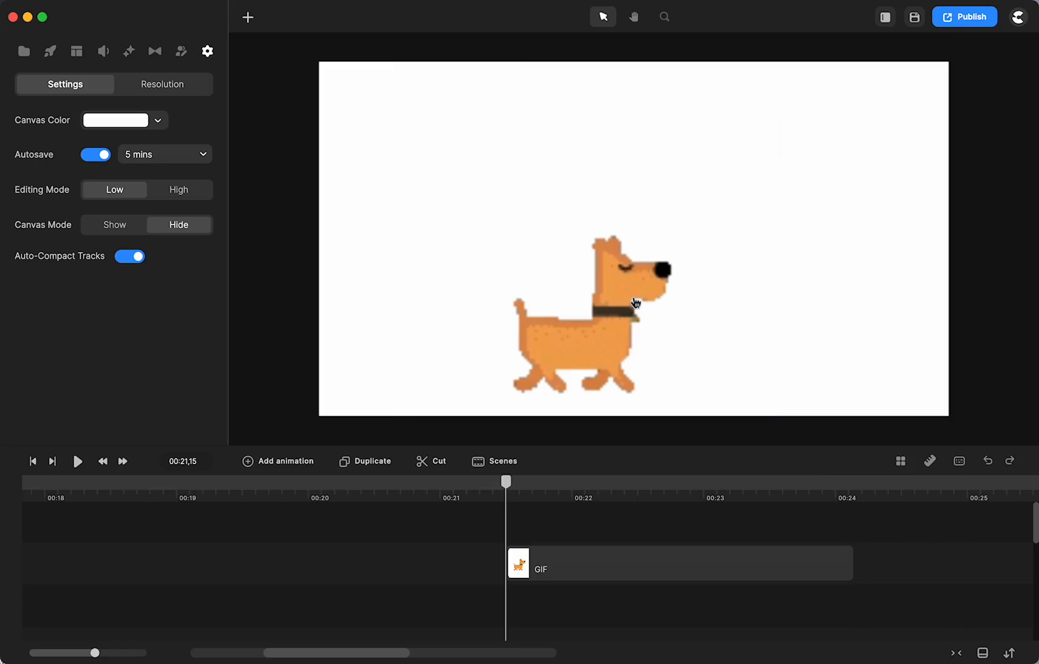
click(636, 302)
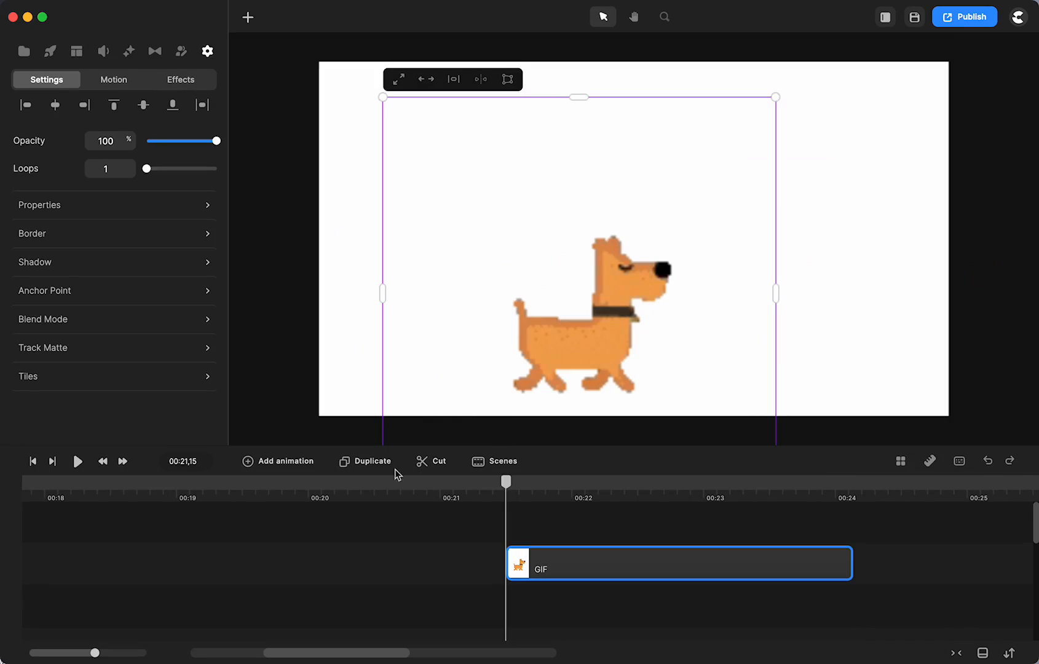
click(388, 483)
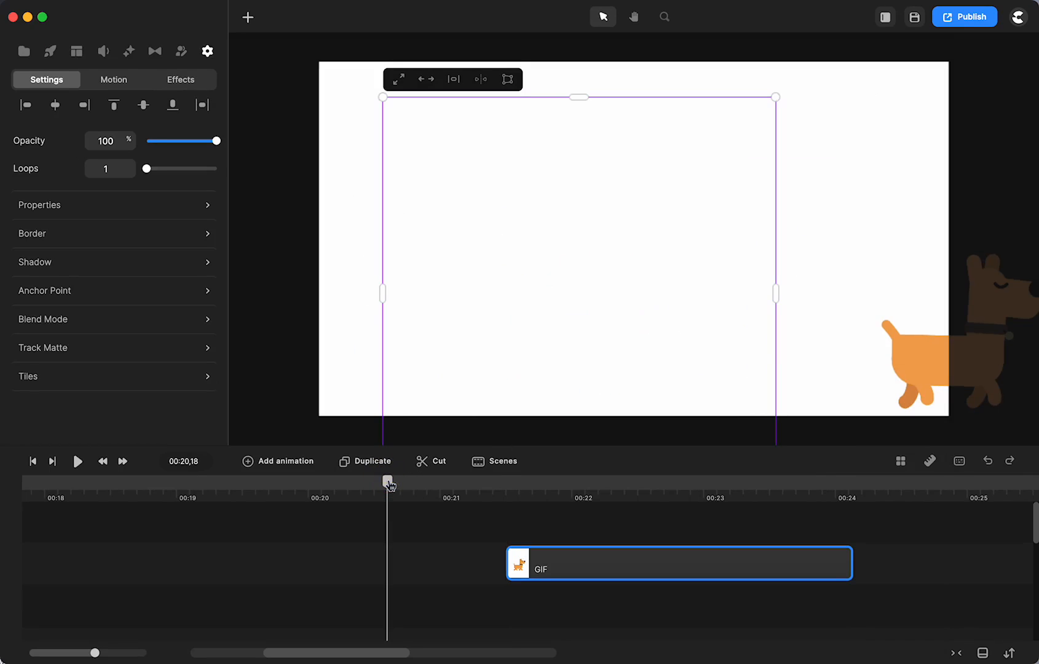
click(558, 483)
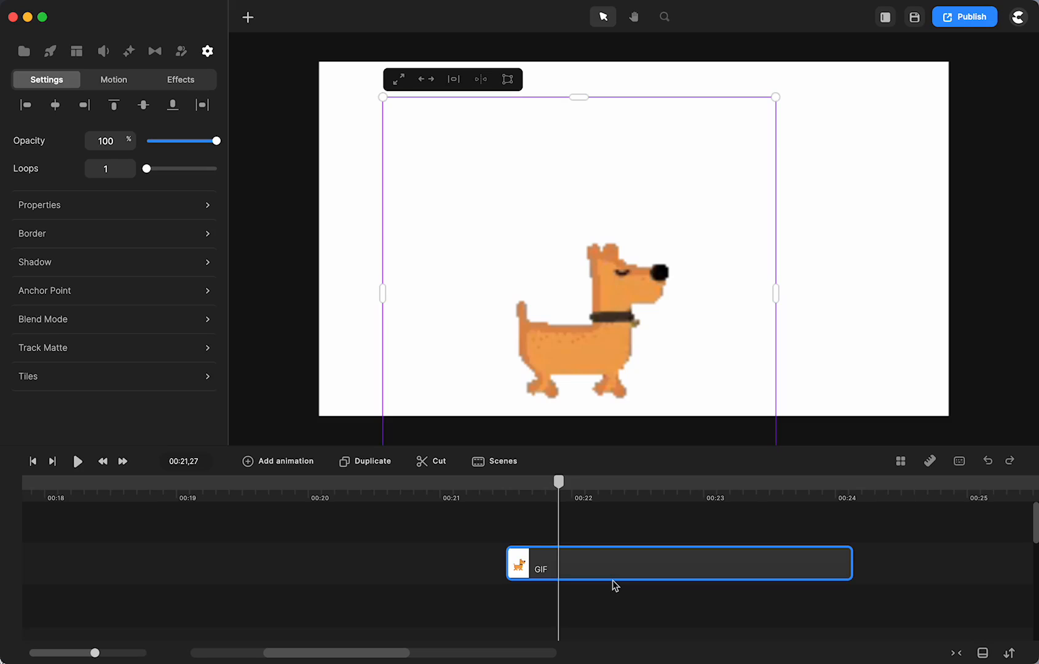
drag(566, 489, 528, 492)
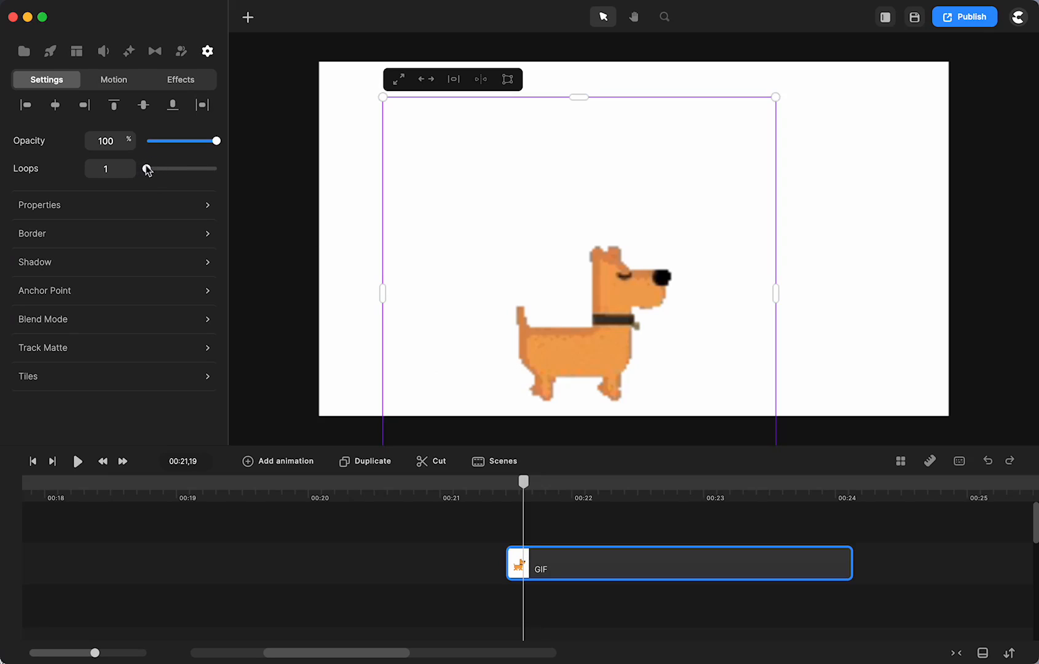
Step: Duplicate the dog GIF clip and place the copy directly after the original on the same track
click(582, 560)
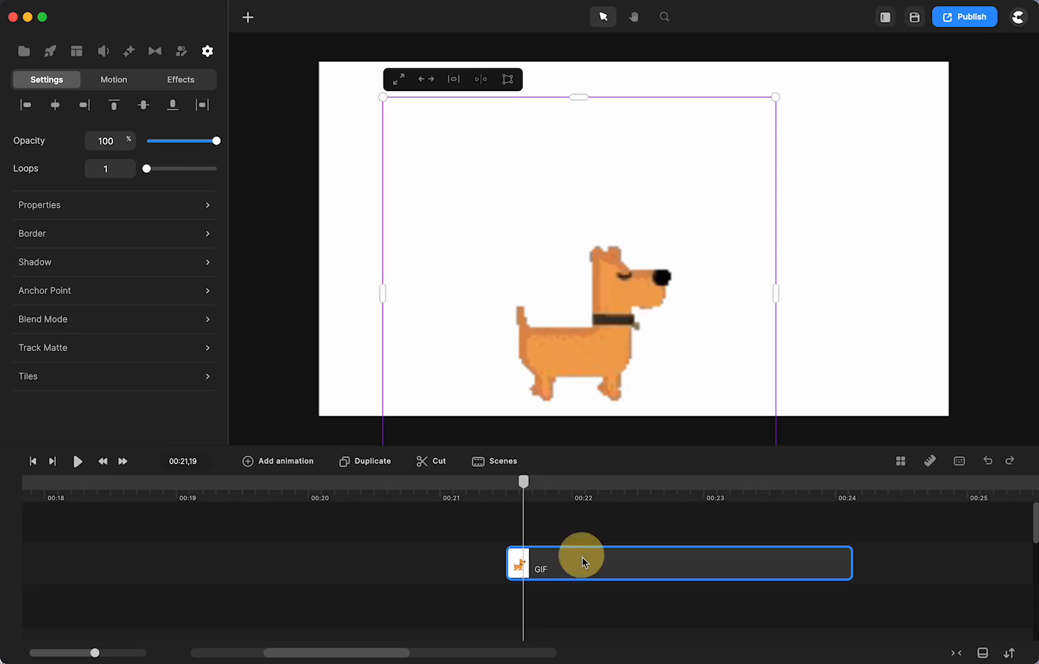
key(super+d)
drag(542, 556, 876, 595)
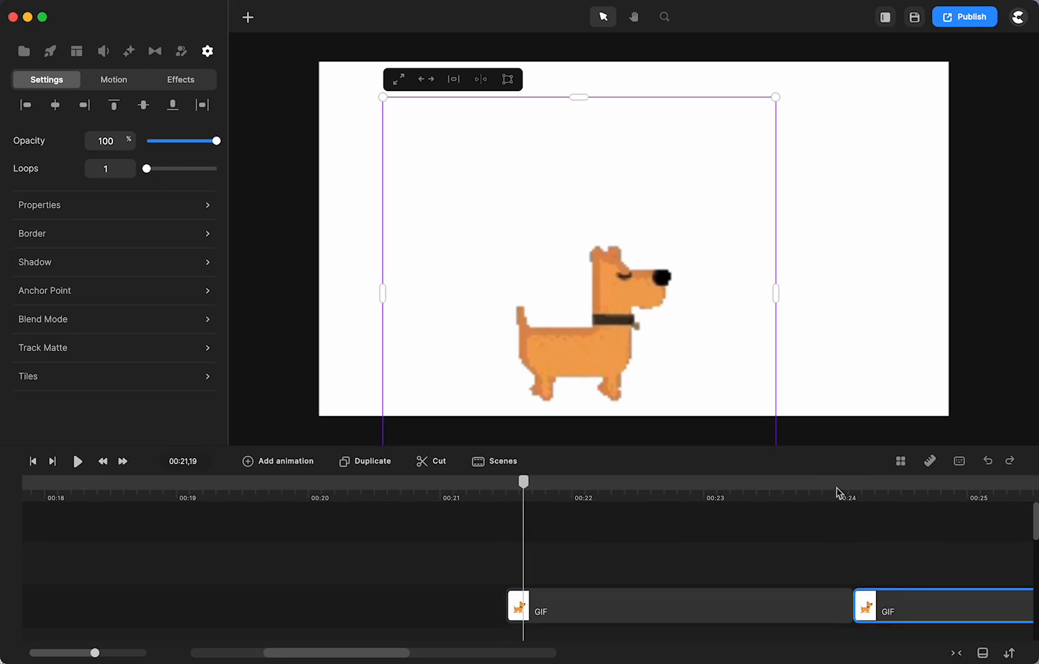
Step: Preview the GIF dog up to 00:23,16, delete its duplicate clip, and select the remaining GIF clip
drag(837, 492, 774, 486)
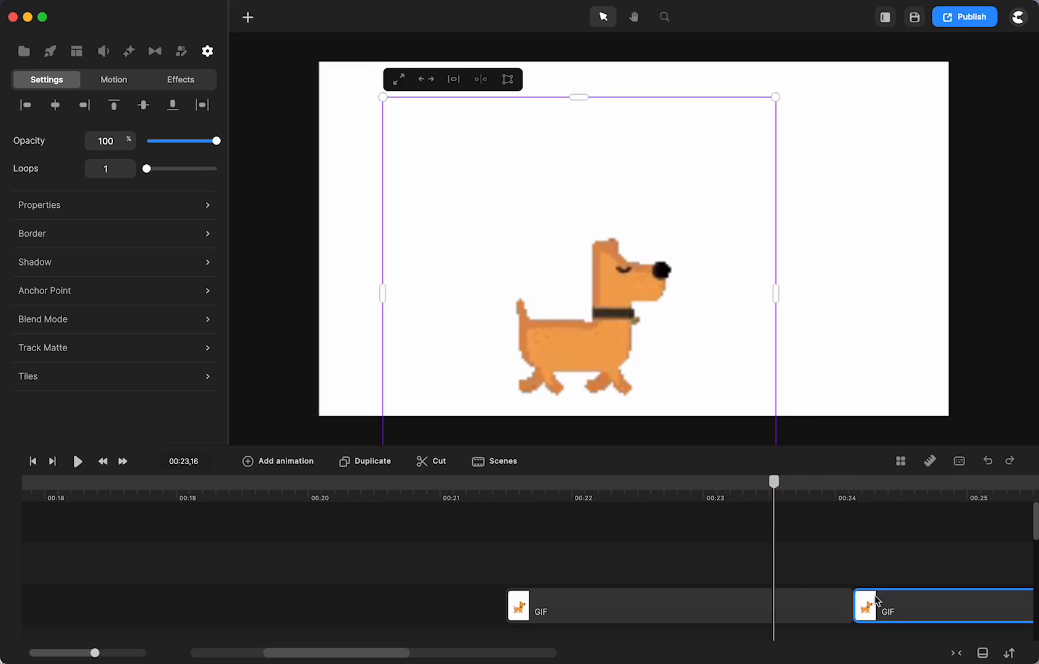
click(873, 600)
key(Delete)
click(795, 567)
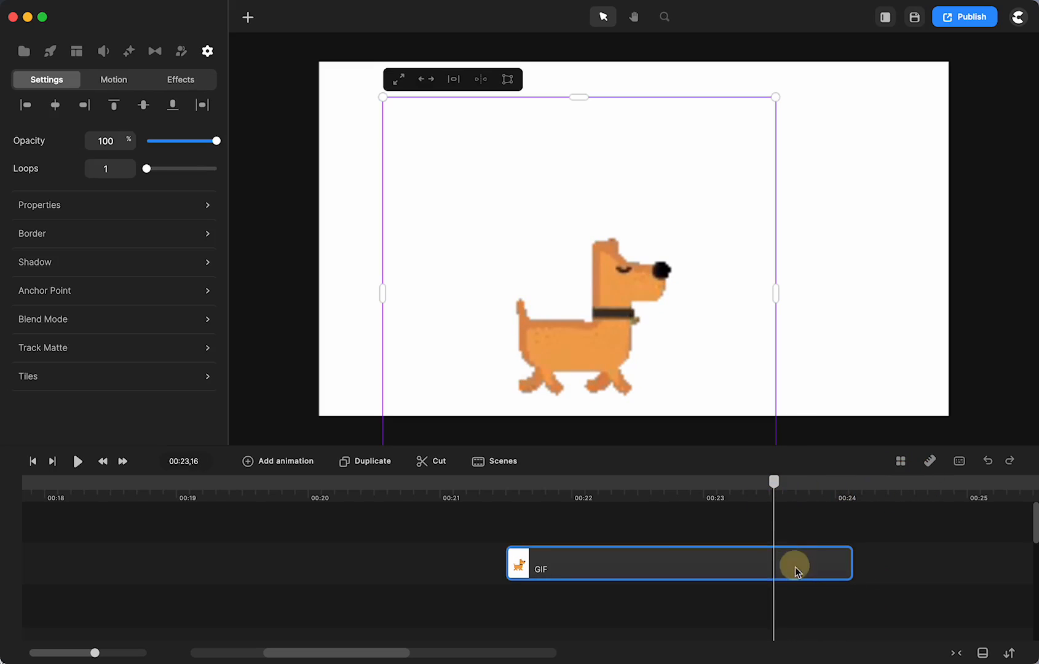
Step: Try the GIF clip with 3 loops, then return it to 1 loop and check its length on the timeline
drag(146, 169, 153, 169)
scroll(434, 581, right, 10)
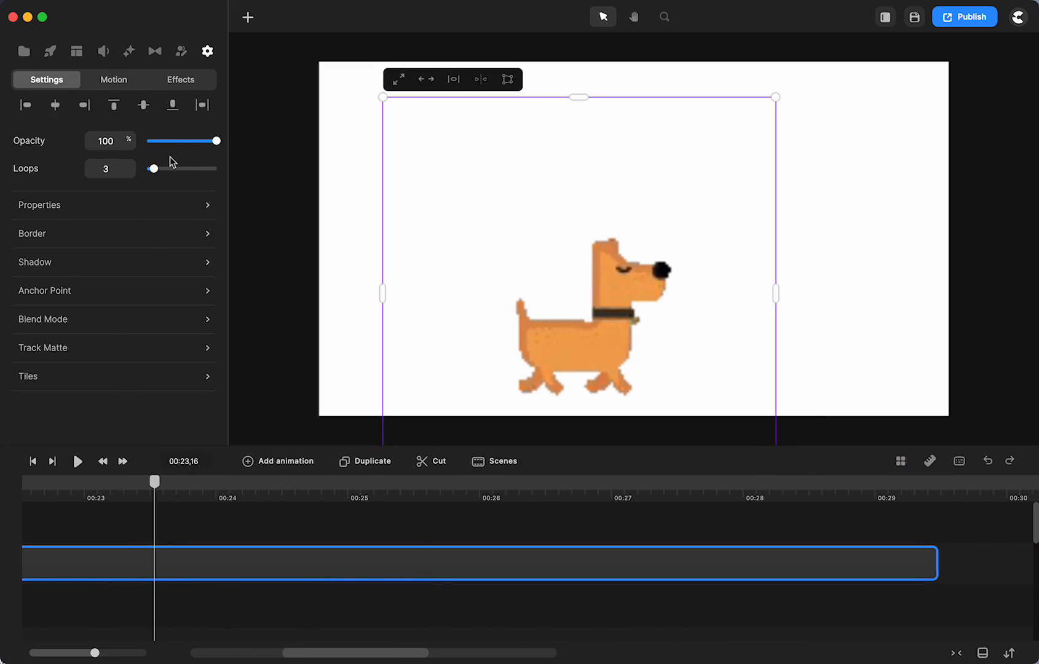
drag(152, 170, 146, 170)
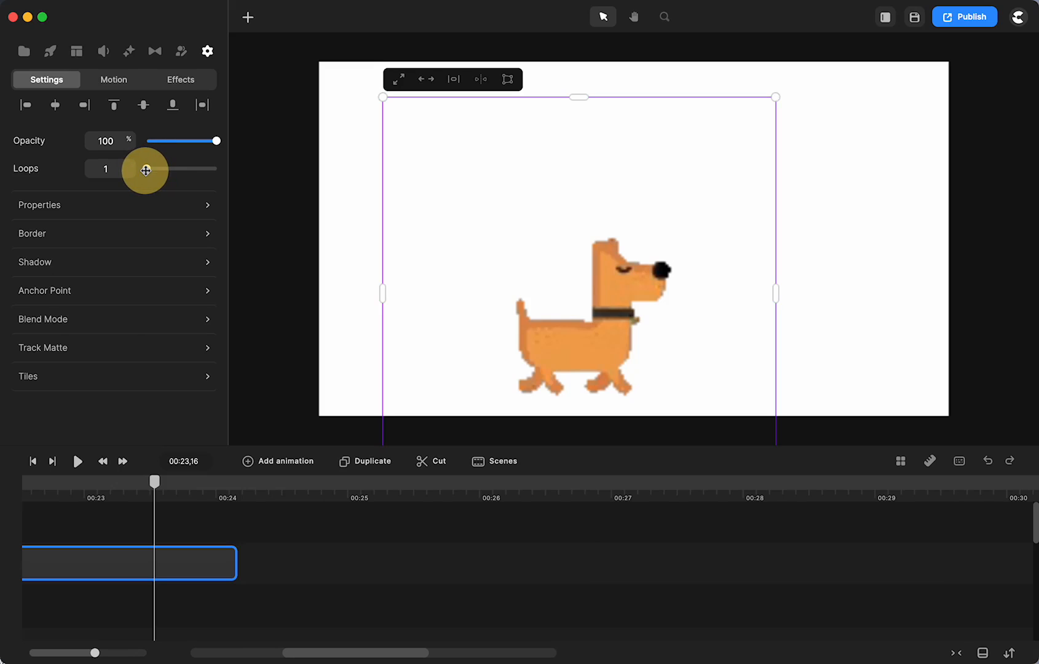
scroll(238, 532, left, 4)
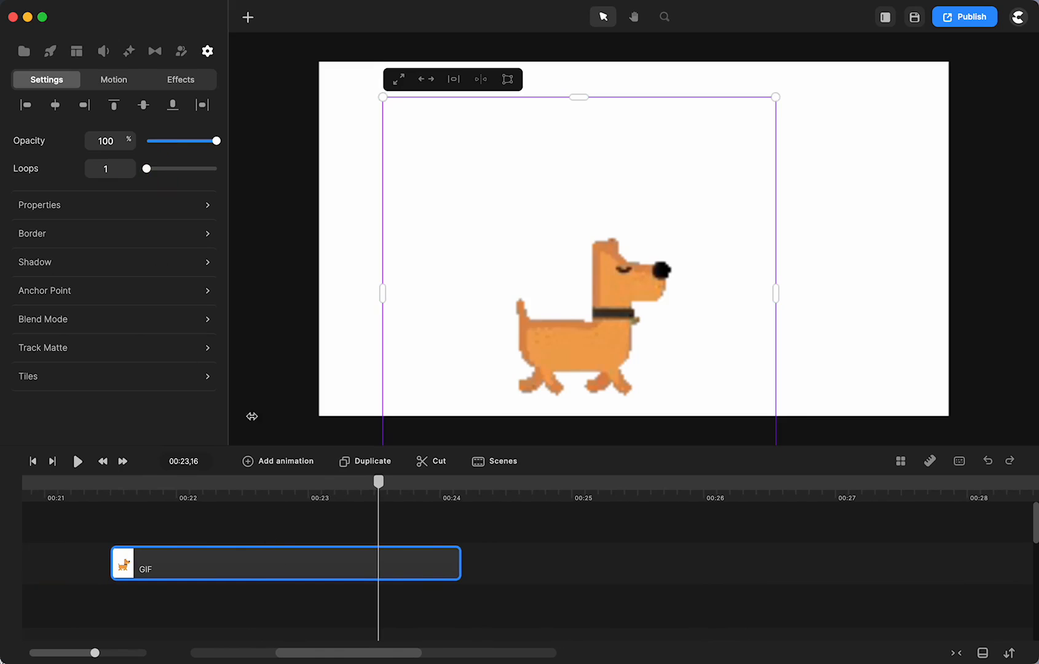
Step: Set the GIF clip to 2 loops and play the walk from 00:23,16
drag(150, 170, 152, 169)
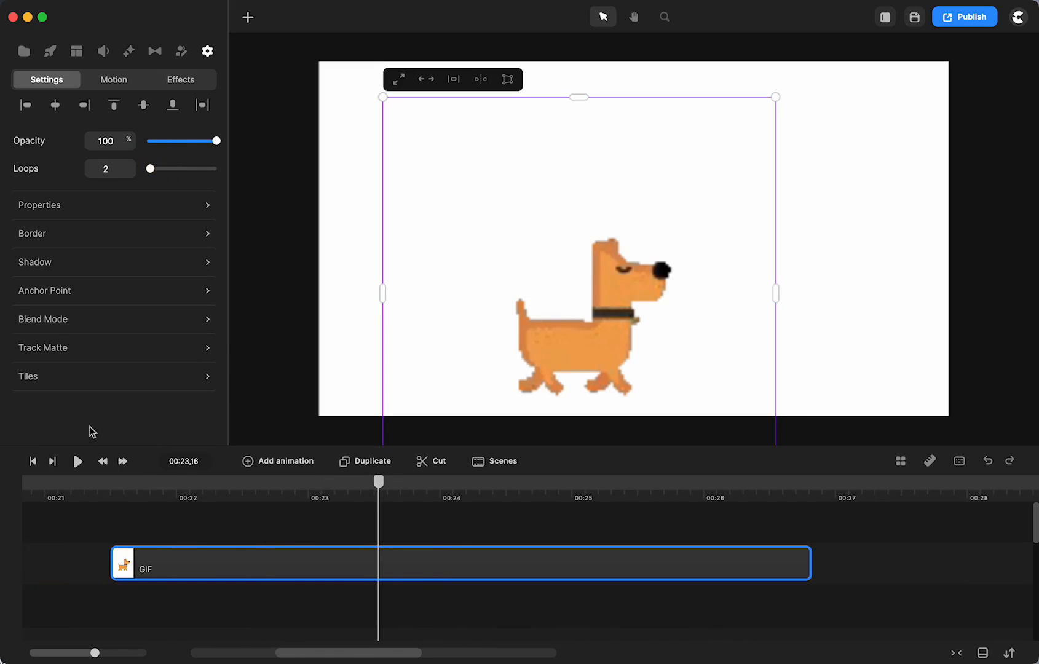
click(75, 461)
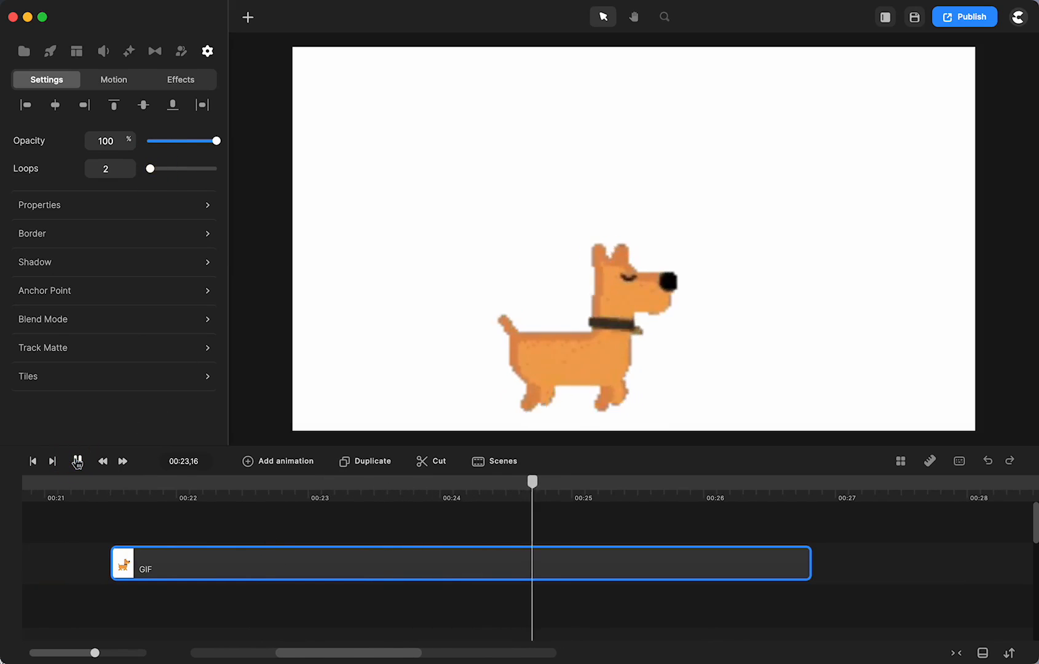
click(75, 461)
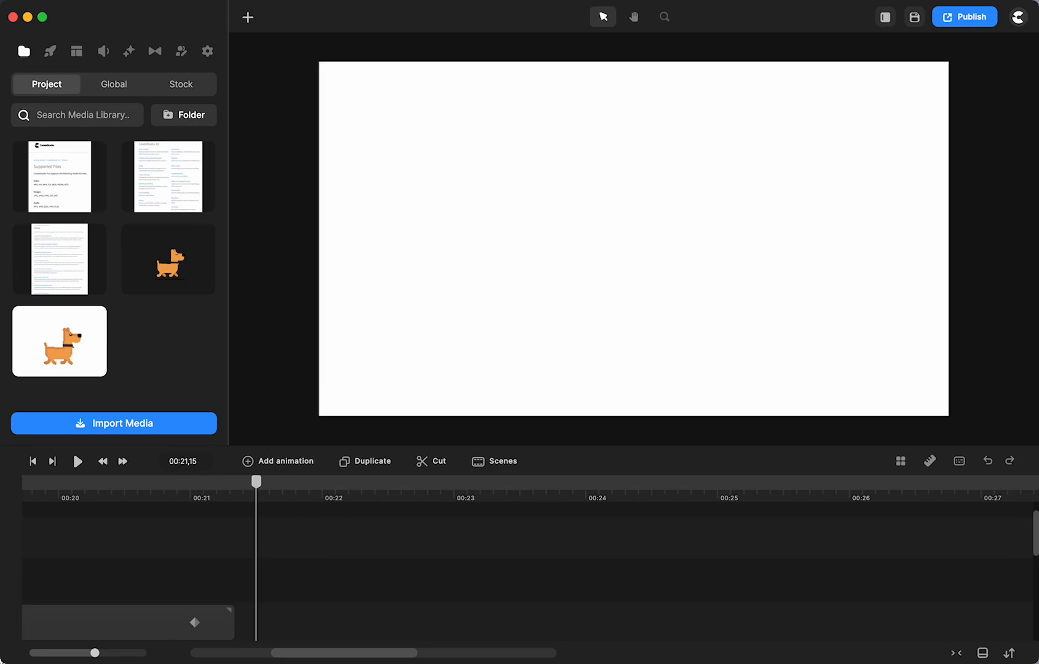
Step: Import the WEBM version of the walking dog from the file manager into the project's media and place it on the canvas at 00:21,15
key(super+Tab)
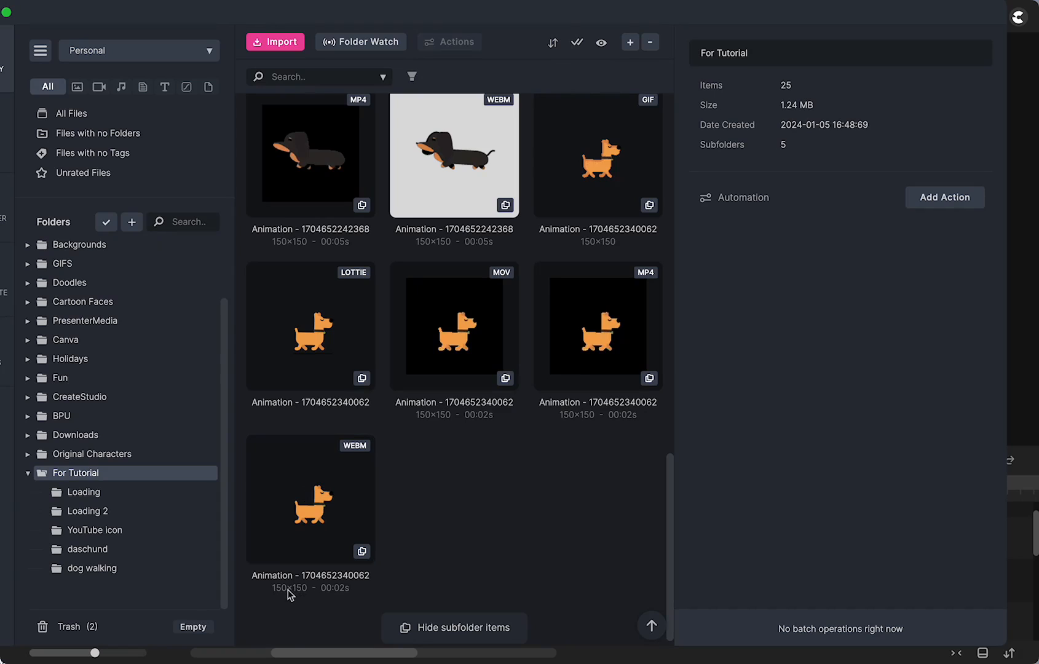
drag(294, 522, 1017, 371)
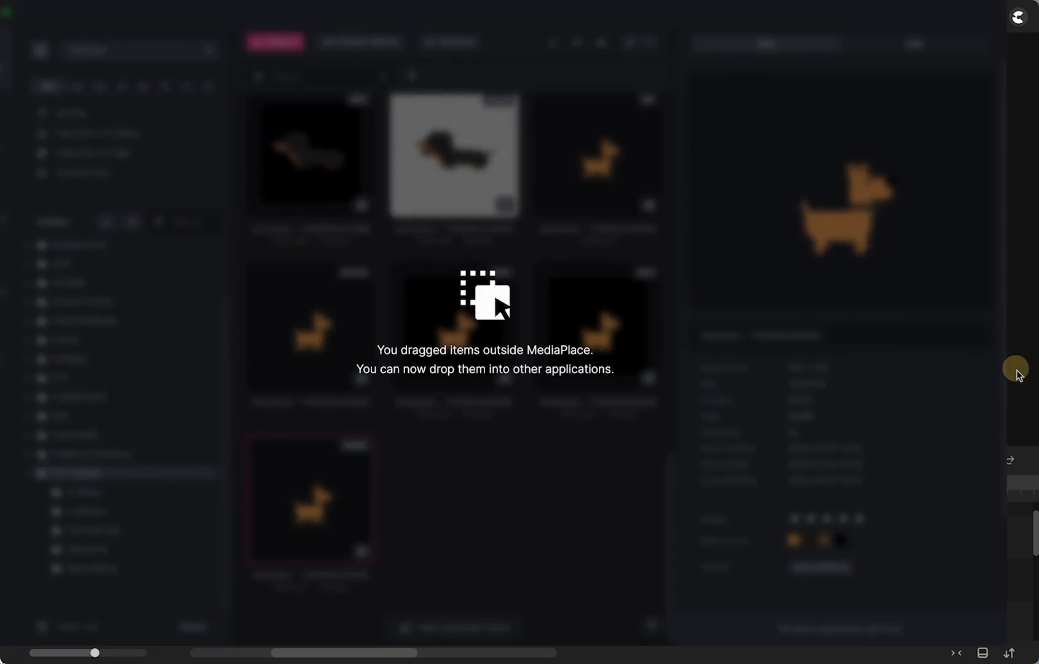
click(1017, 370)
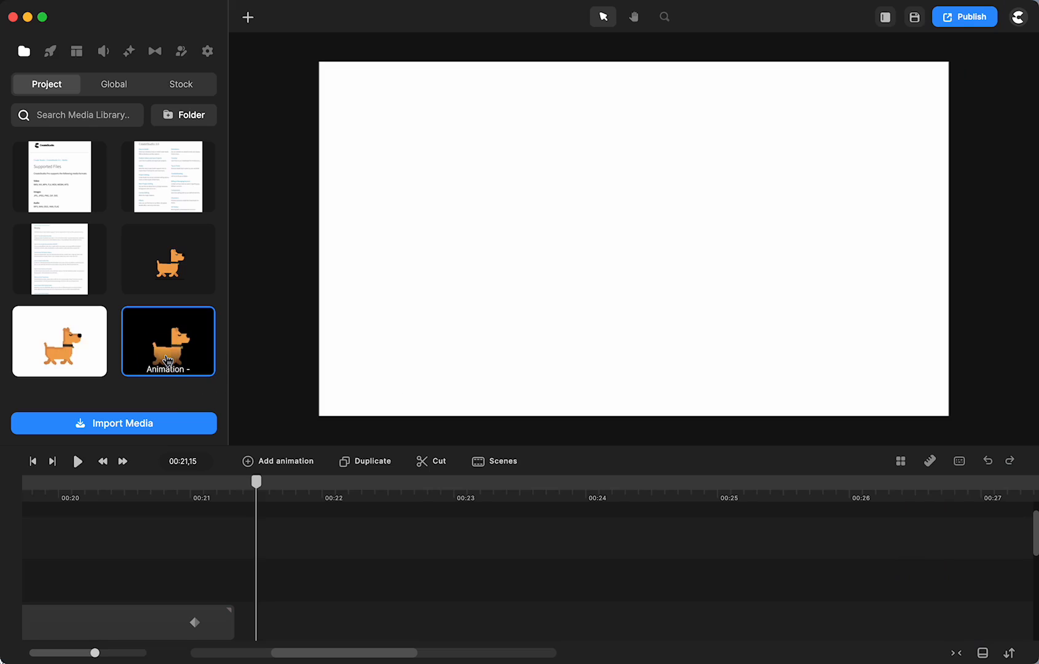
drag(168, 360, 696, 294)
click(665, 342)
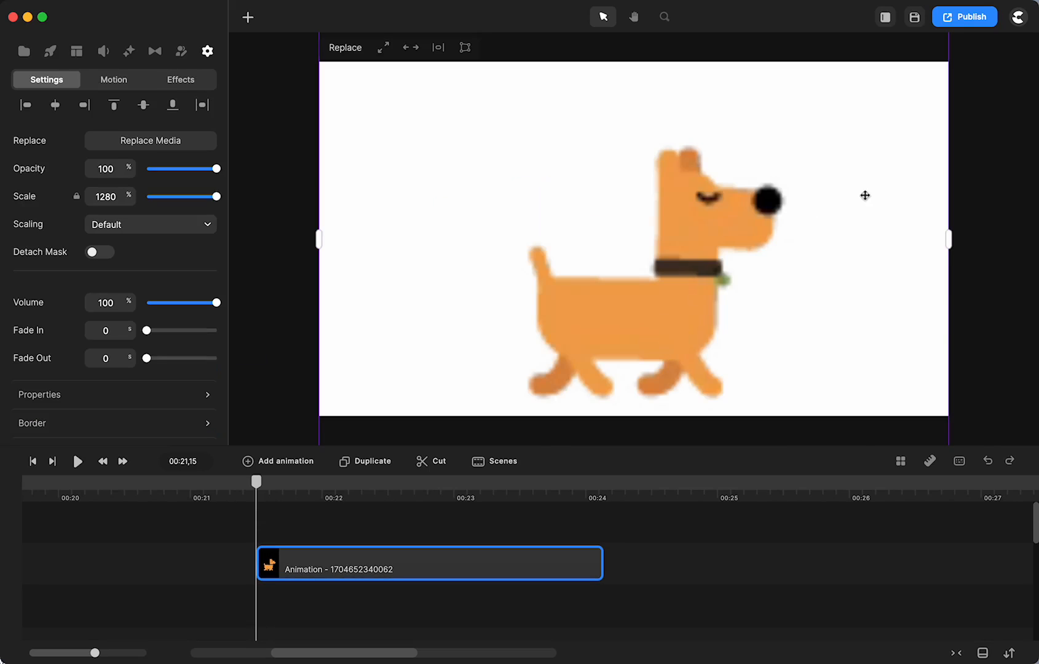
Step: Detach the WEBM dog's mask and narrow it from both sides around the dog to a scale of 684%
click(95, 253)
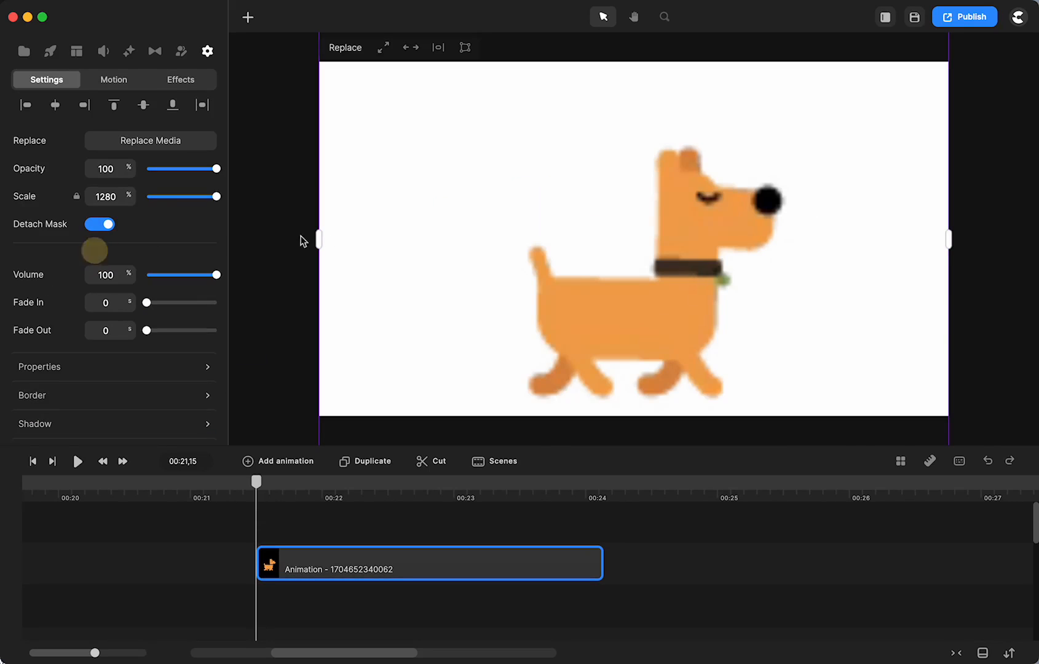
drag(318, 239, 487, 240)
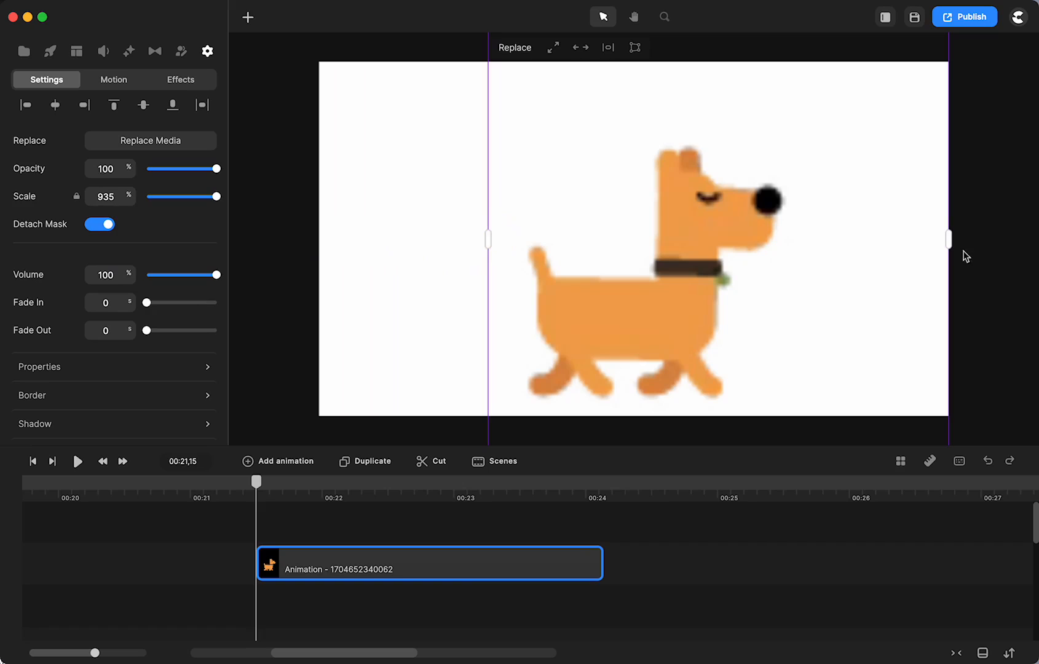
drag(950, 243, 826, 246)
right_click(632, 164)
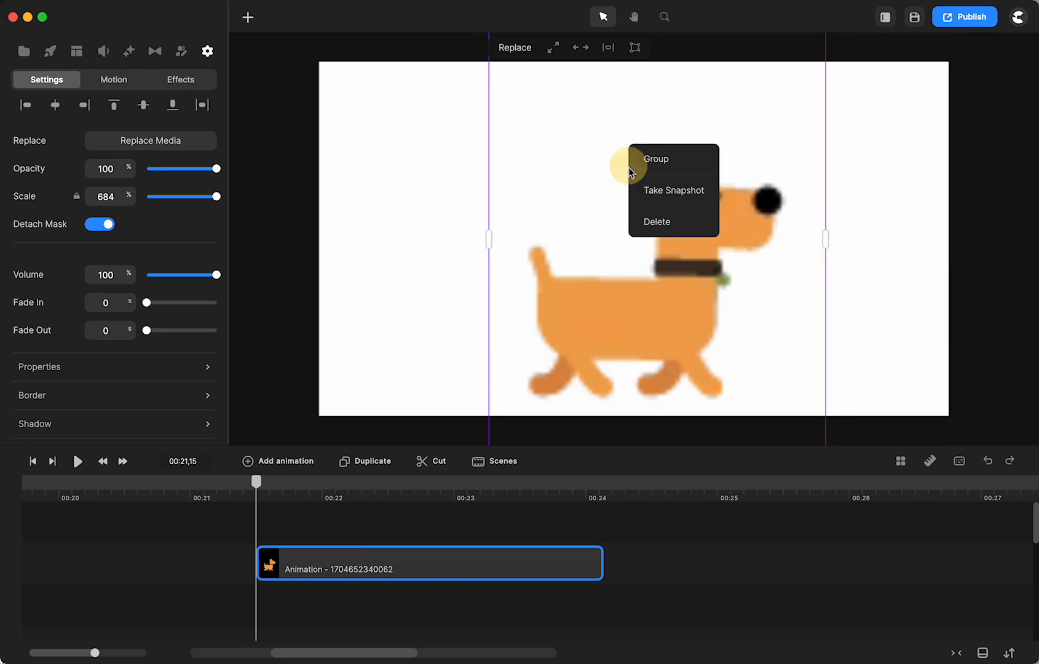
click(799, 118)
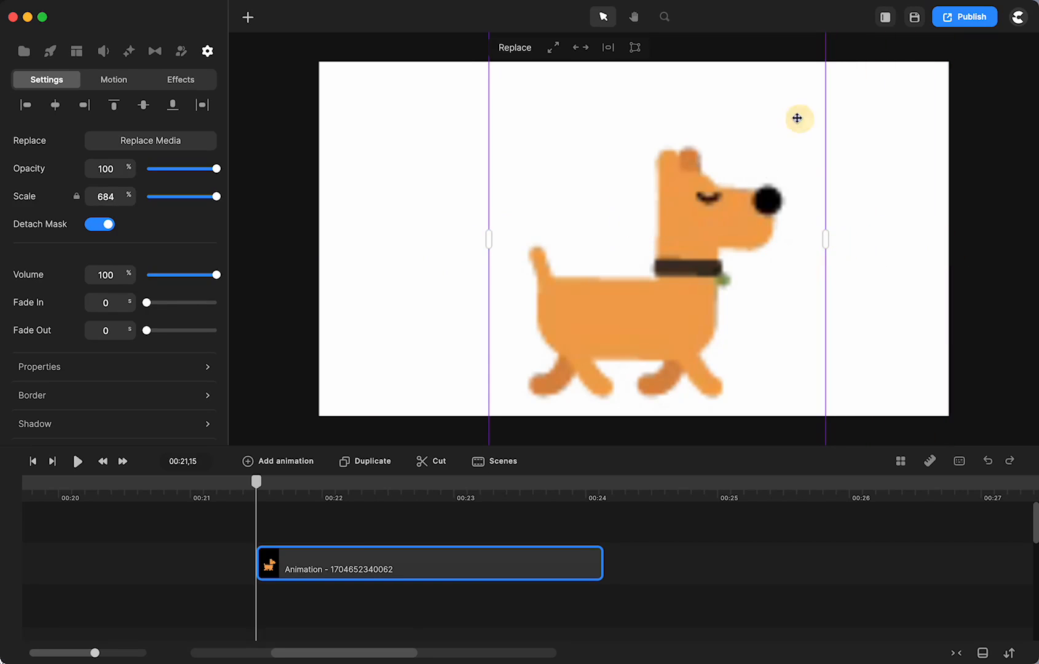
Step: Shorten the dog's mask from its upper edge, shift it up to frame the whole dog, and reattach the mask
click(772, 232)
drag(674, 62, 670, 272)
drag(792, 353, 777, 191)
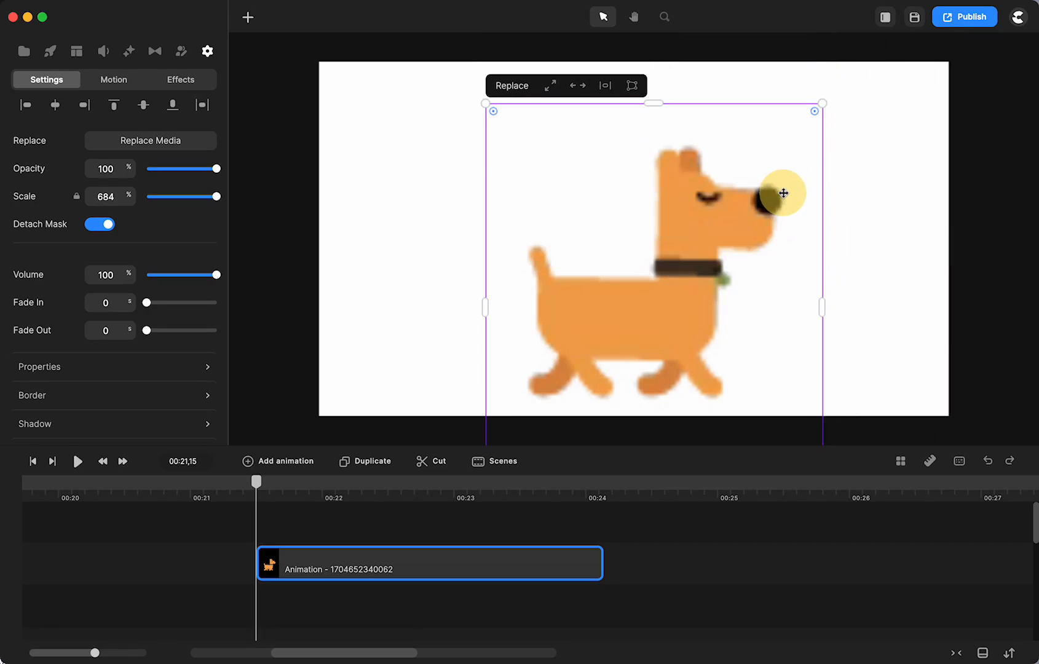
drag(654, 102, 654, 211)
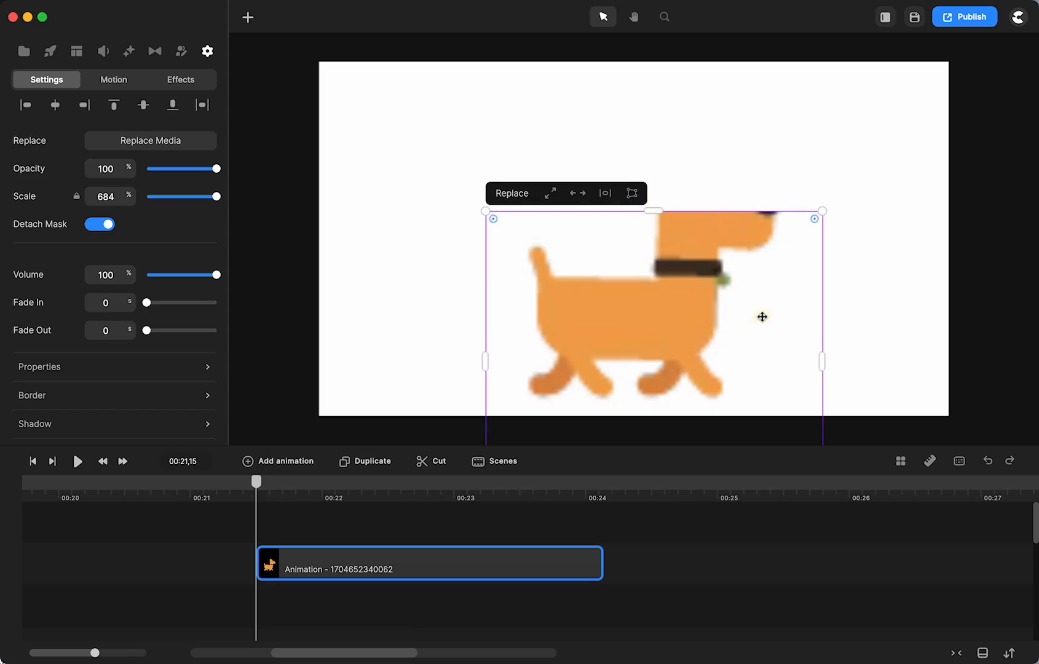
drag(760, 315, 757, 216)
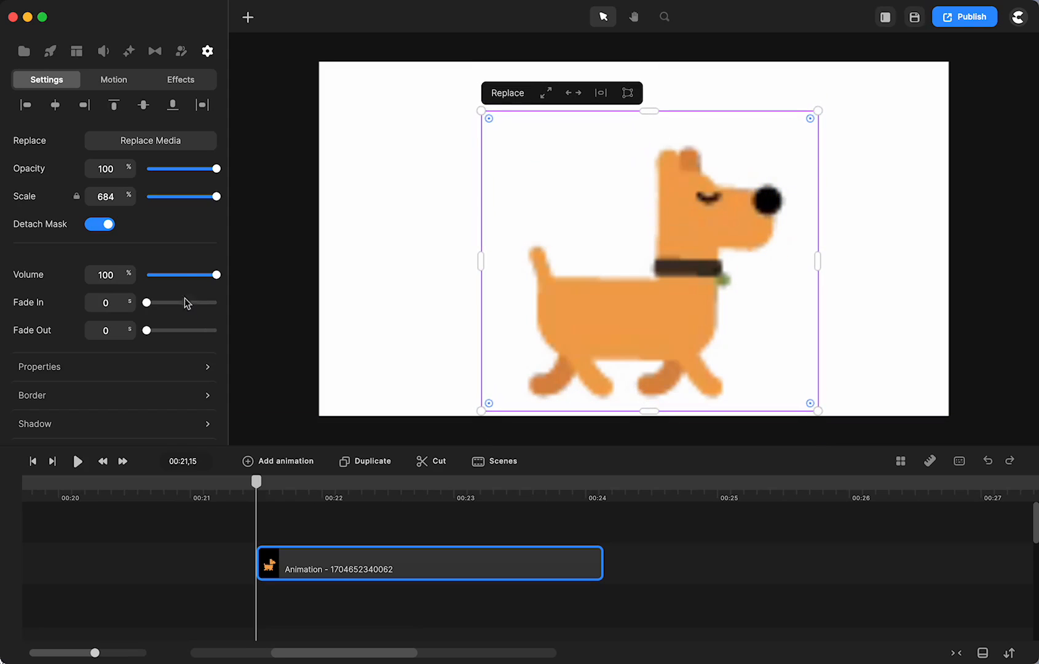
click(107, 225)
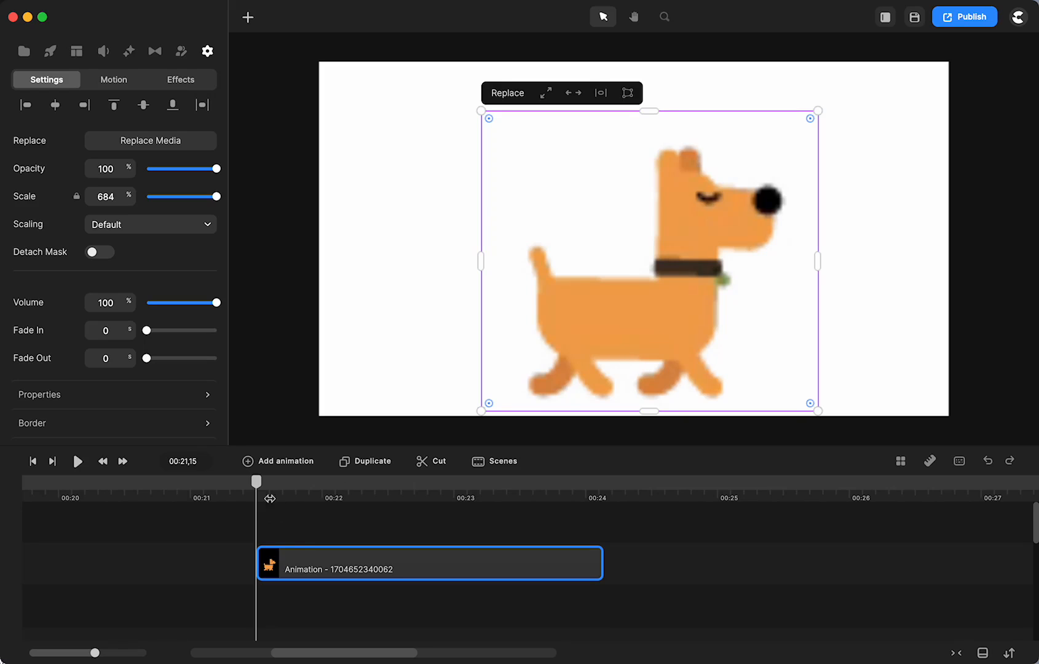
Step: At 00:21,18, move the WEBM dog off the canvas's left edge and add a position animation with Linear easing
mouse_move(257, 492)
mouse_down()
mouse_move(394, 501)
mouse_move(271, 494)
mouse_up()
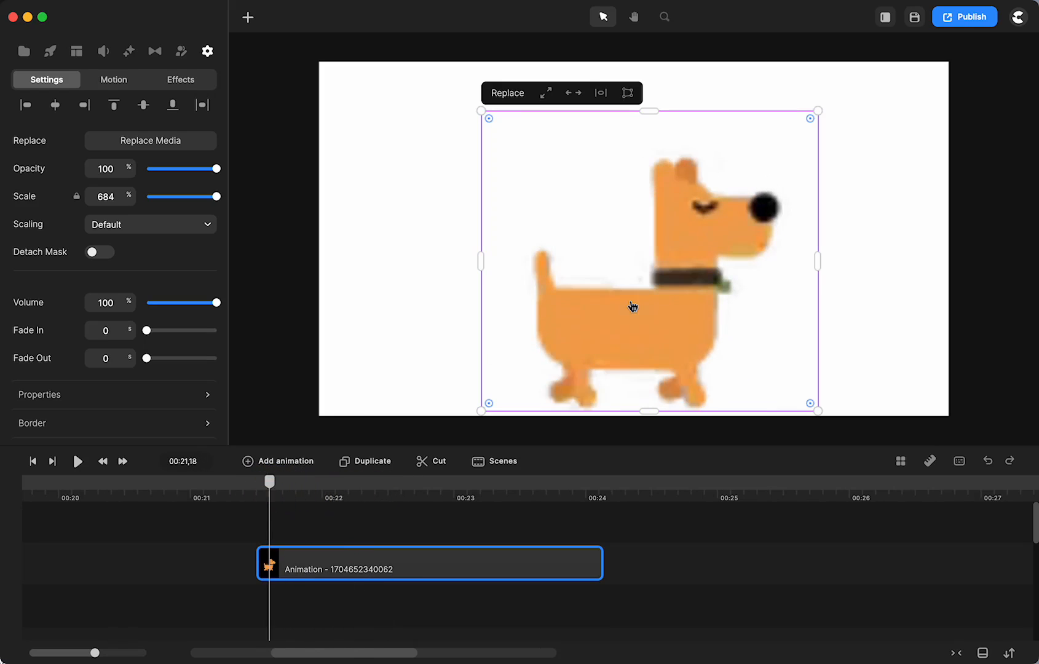
drag(631, 307, 169, 327)
click(268, 460)
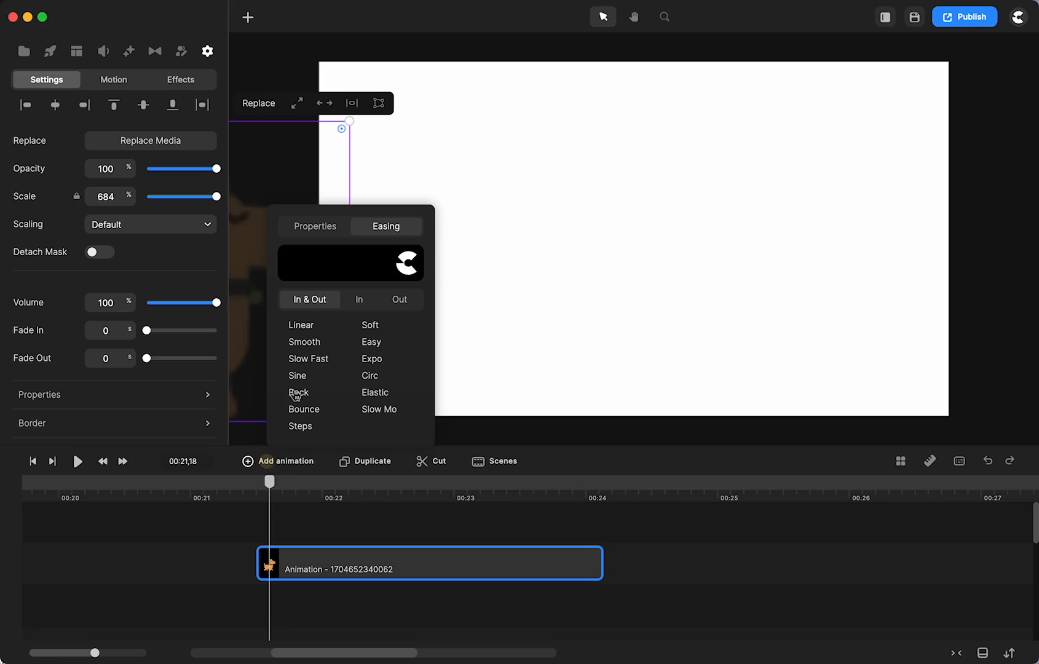
click(294, 325)
click(316, 225)
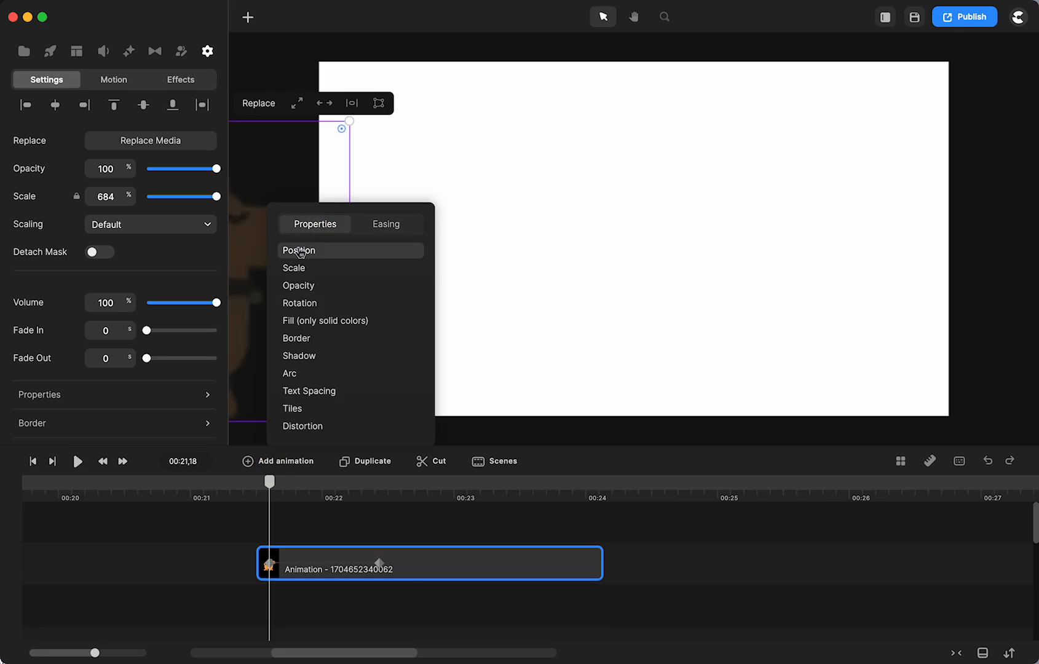
Step: Delay the dog's end keyframe, move the dog across toward the canvas's right edge there, and preview the walk at 00:22,12
drag(377, 563, 520, 563)
drag(265, 325, 877, 318)
drag(518, 482, 374, 525)
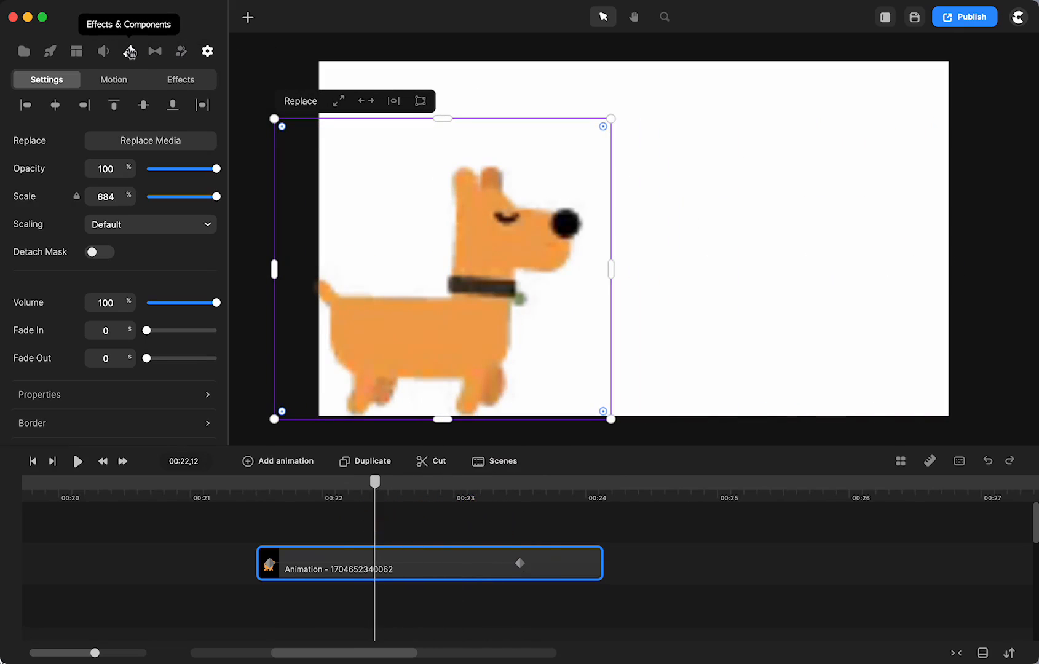
Step: Apply the Clip Speed effect to the animated WEBM dog clip and open its speed percentage for editing
click(128, 52)
scroll(72, 289, down, 2)
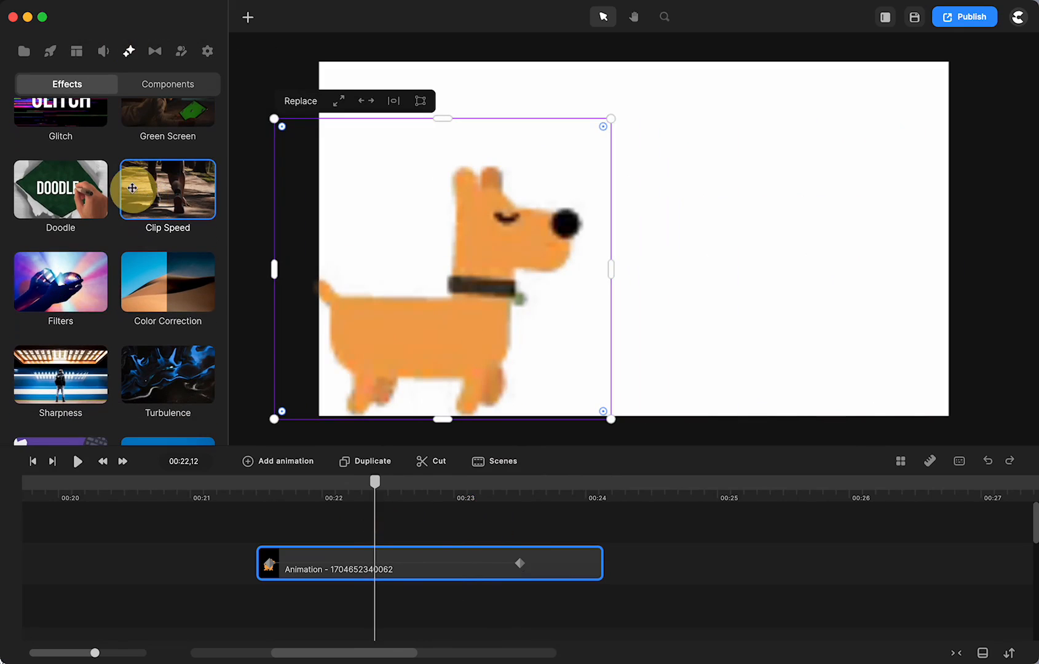
drag(167, 189, 441, 566)
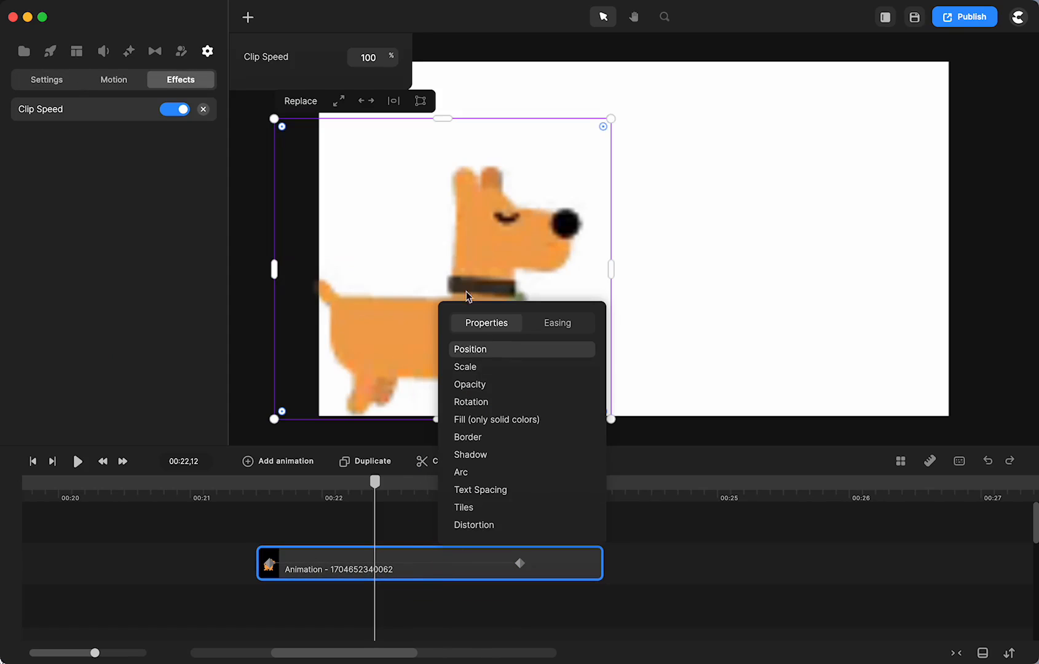
drag(392, 55, 371, 56)
Step: Return to the earlier Lottie dog clips and select the larger, position-animated dog at 00:13,22
click(80, 490)
scroll(209, 552, left, 8)
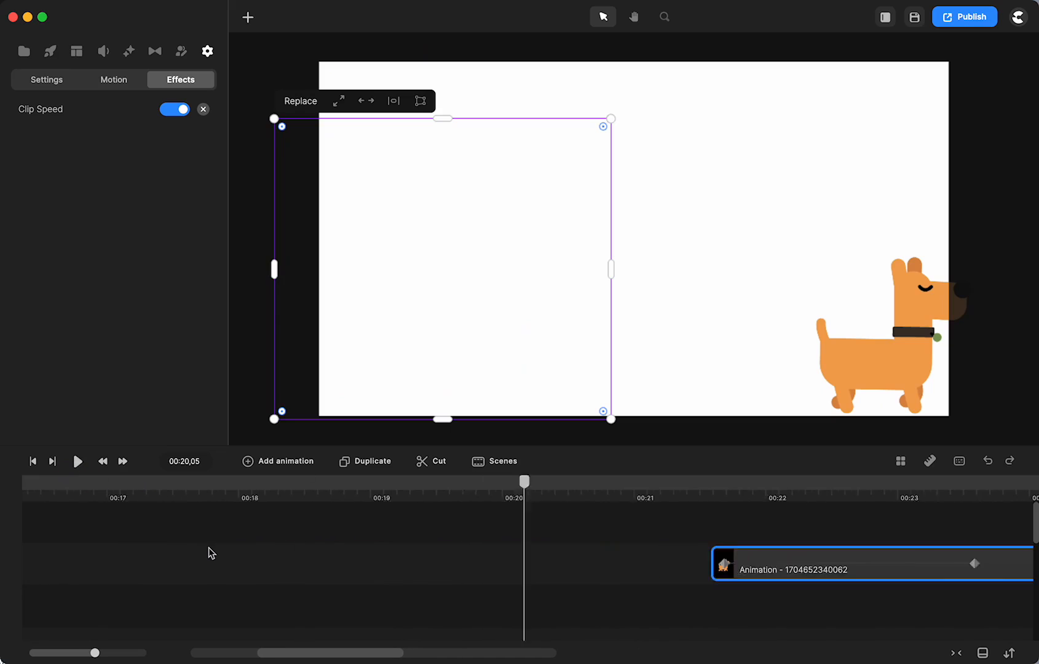
scroll(208, 552, up, 3)
scroll(210, 551, left, 8)
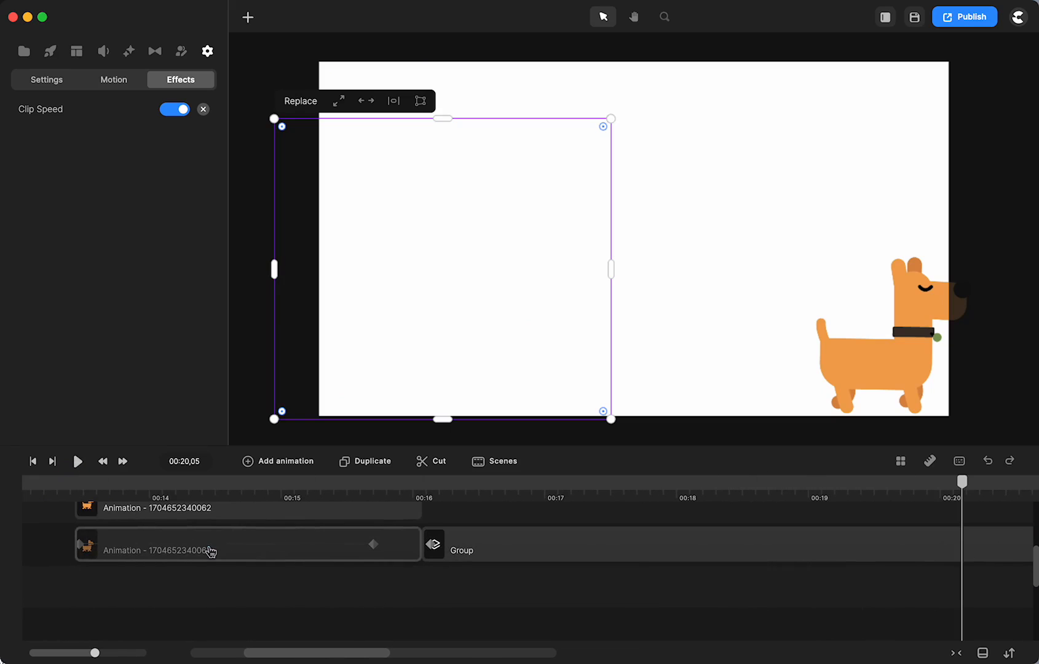
click(233, 486)
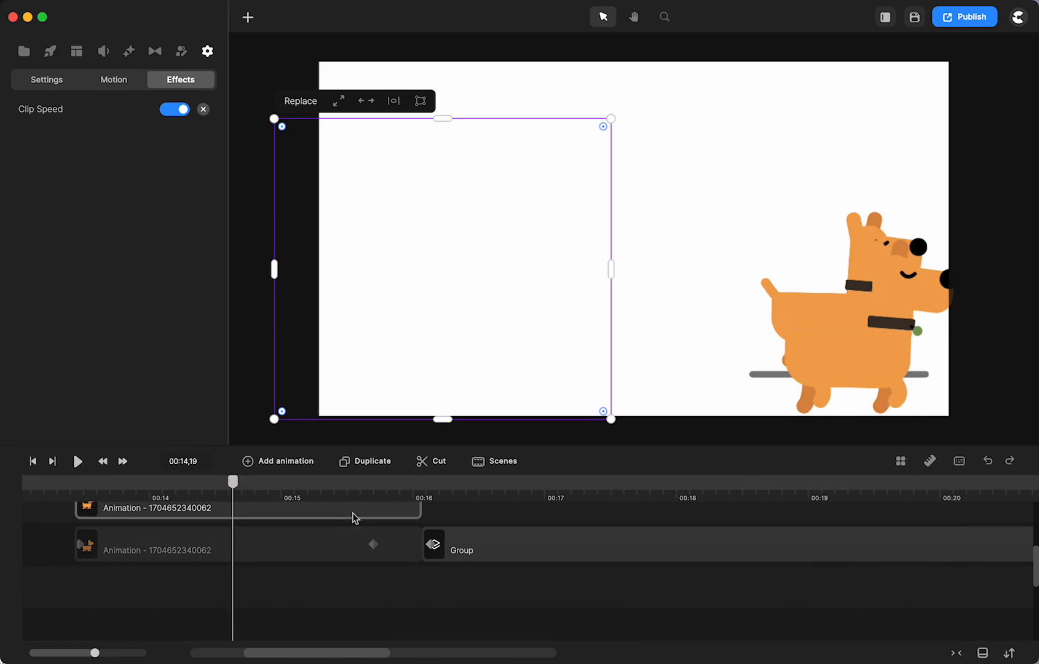
click(355, 514)
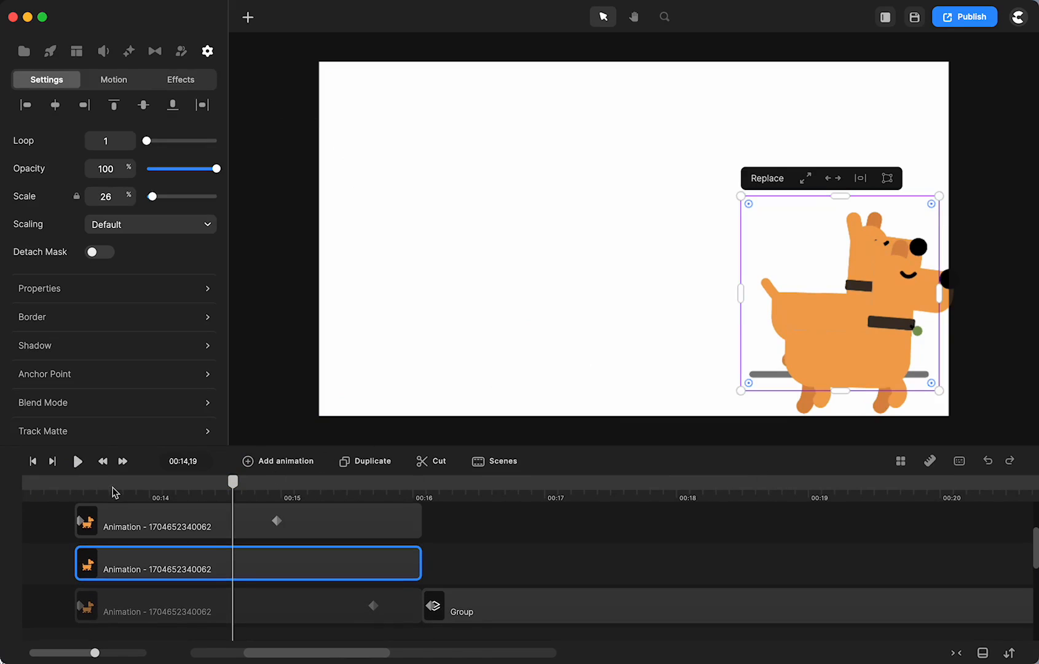
click(114, 486)
click(381, 355)
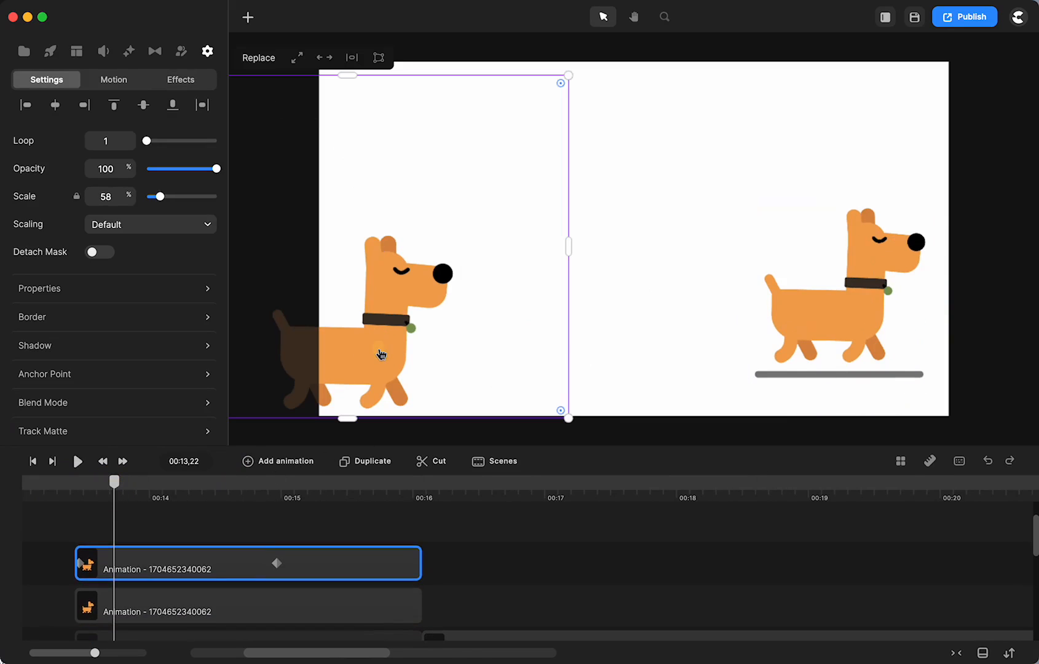
Step: Apply the Clip Speed effect to the larger Lottie dog clip, examine its settings for a speed value, and deselect the clip
click(129, 54)
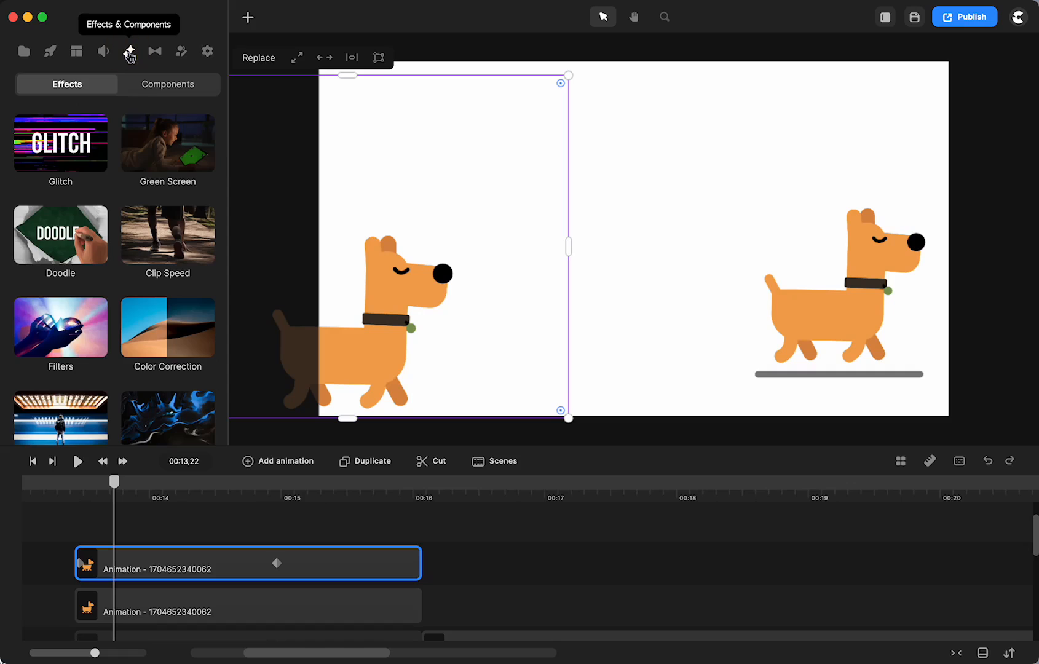
drag(174, 233, 197, 556)
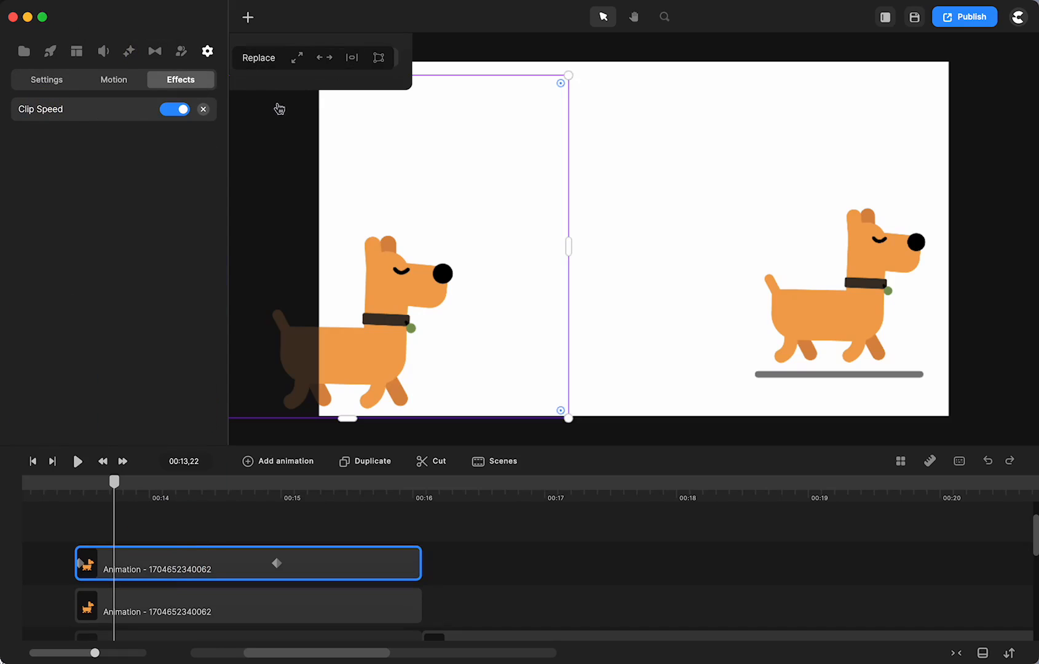
key(space)
drag(670, 124, 851, 182)
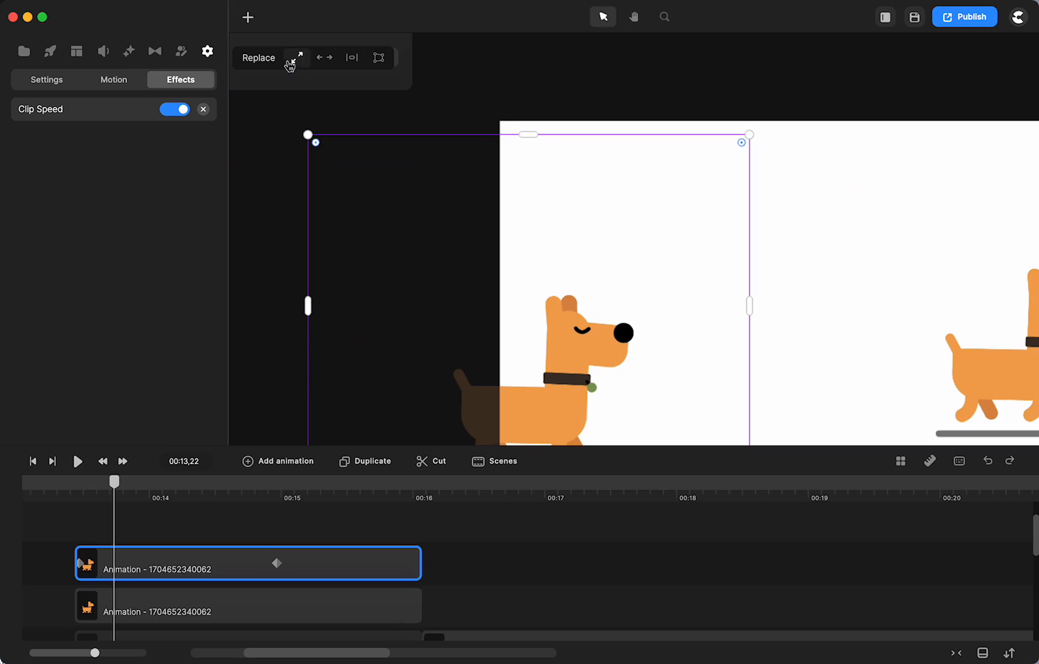
click(265, 161)
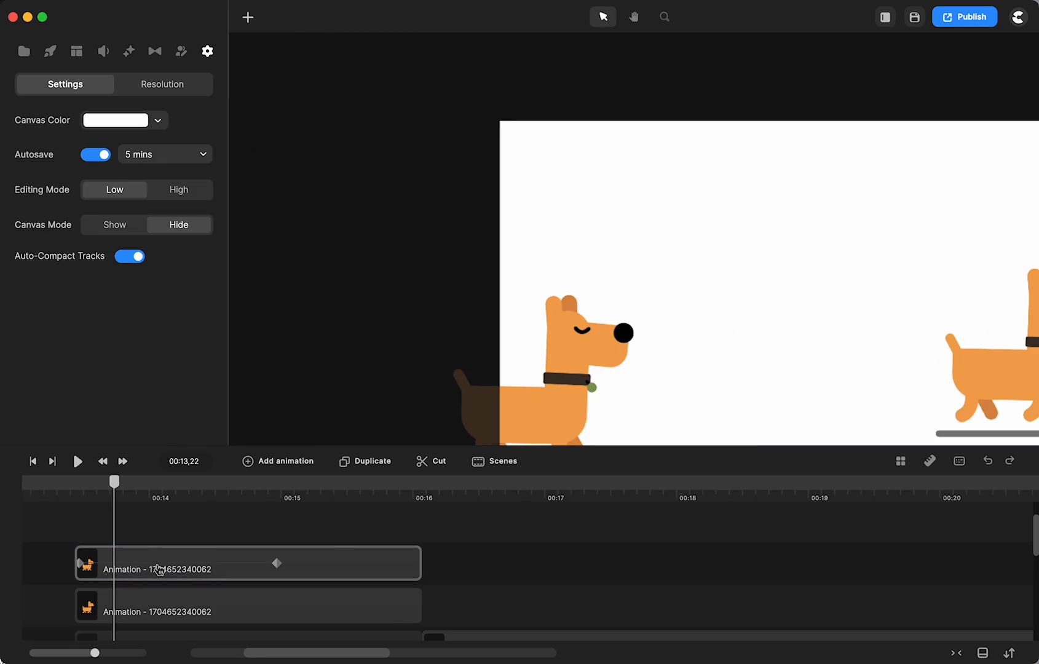
Step: Reopen the Clip Speed settings of the larger, position-animated Lottie dog clip and raise the speed percentage slightly
click(356, 567)
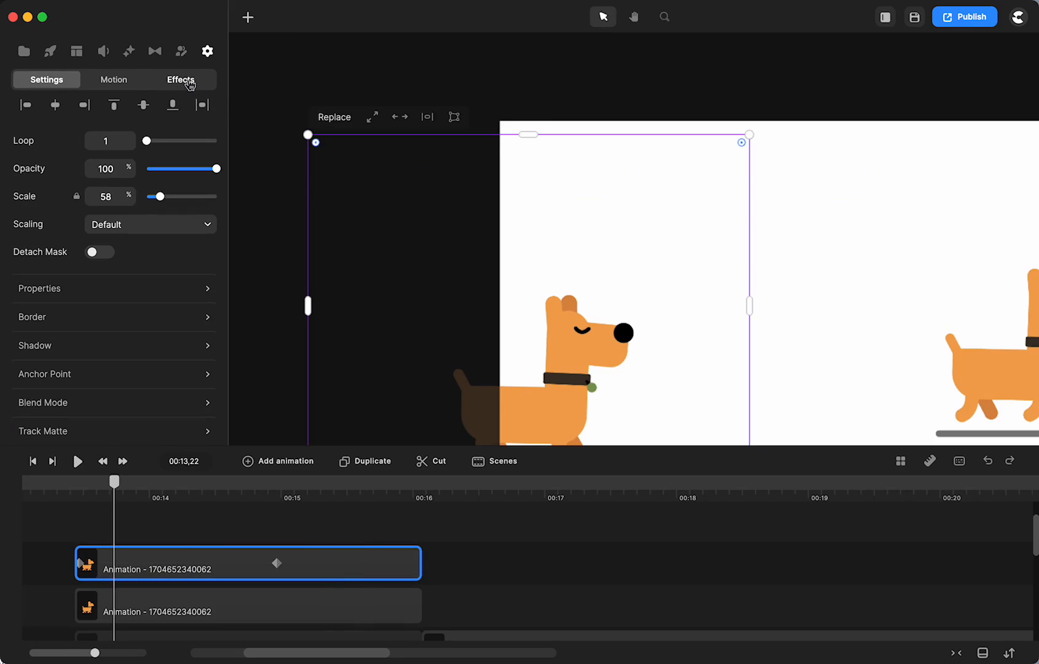
click(182, 80)
click(37, 111)
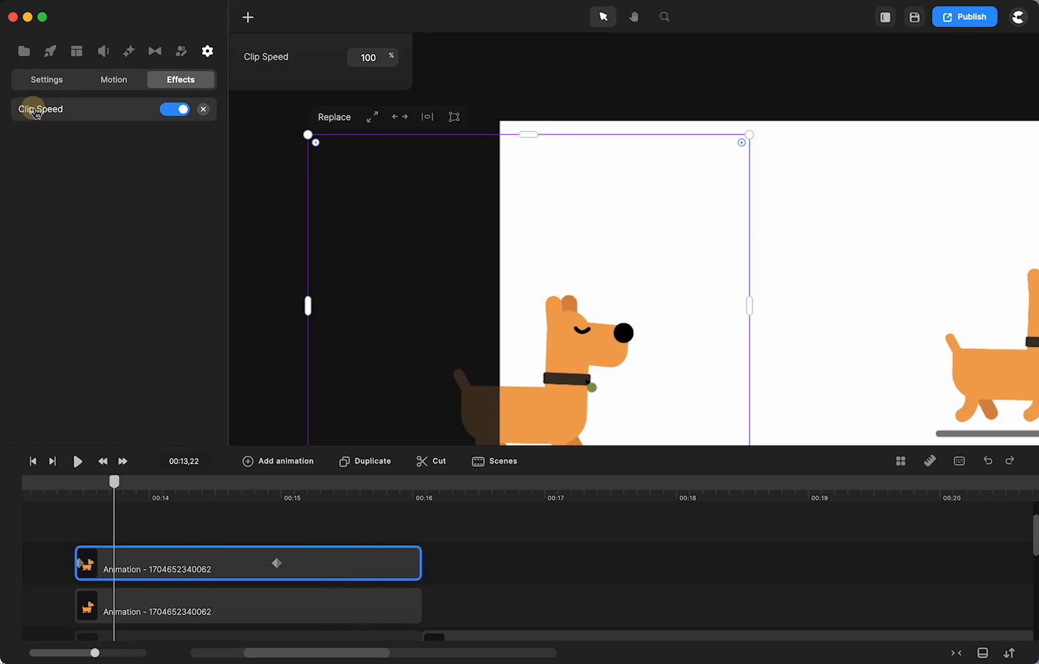
mouse_move(388, 53)
mouse_down()
mouse_move(417, 56)
mouse_move(331, 58)
mouse_move(422, 59)
mouse_move(355, 52)
mouse_move(389, 56)
mouse_up()
key(super+0)
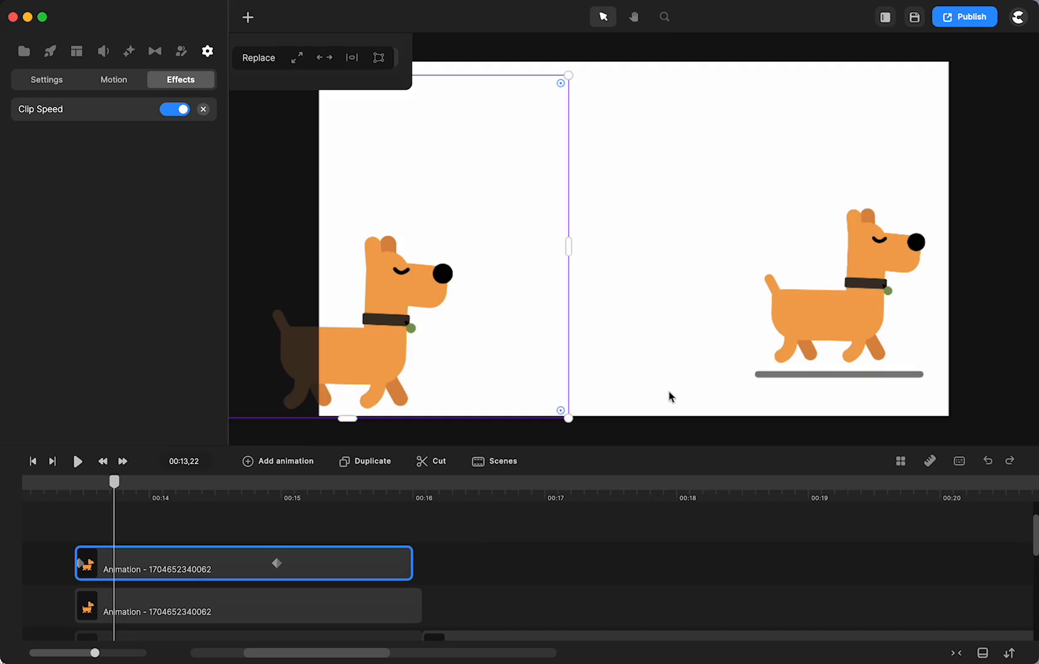
Step: Check the dogs at 00:20,02 and 00:23,03, then place the playhead at 00:26,29, just past the end of the animated WEBM dog clip
click(947, 492)
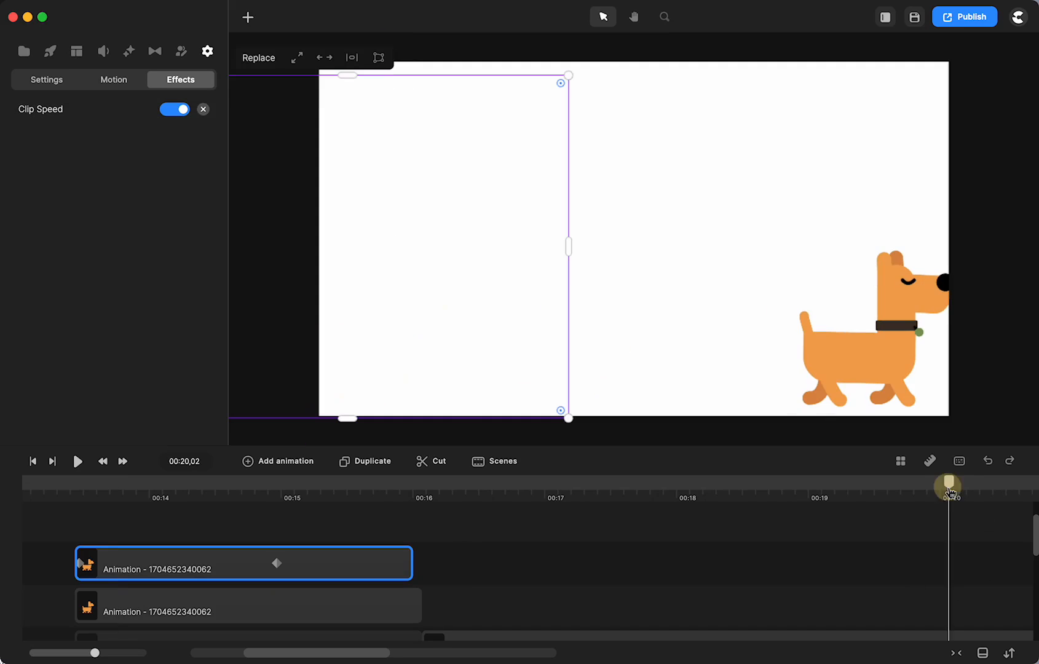
scroll(722, 561, right, 5)
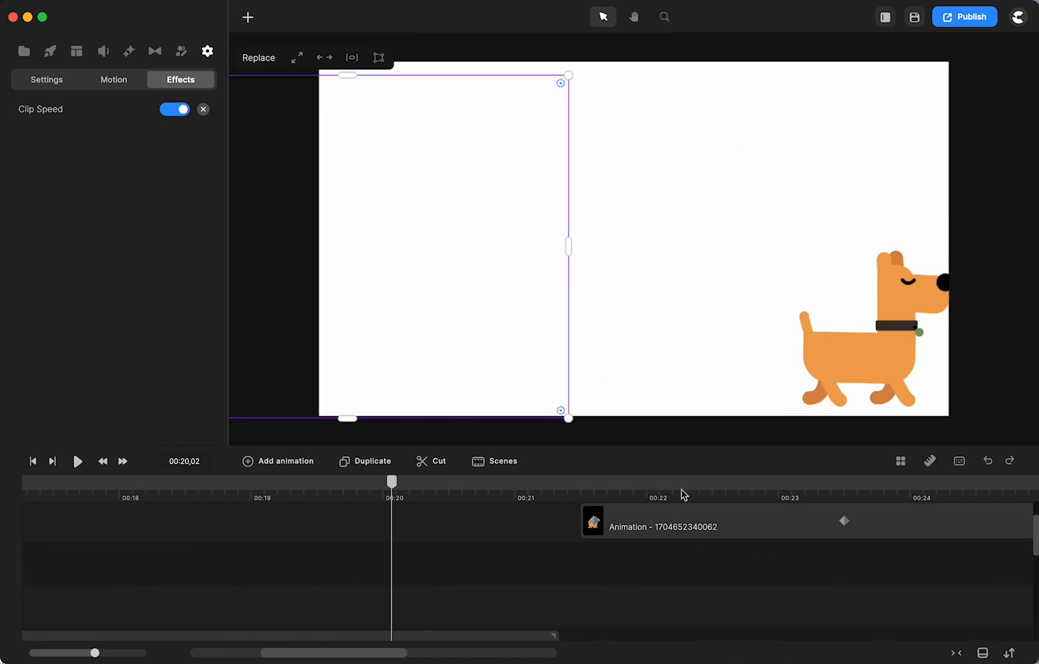
drag(683, 493, 792, 487)
click(768, 586)
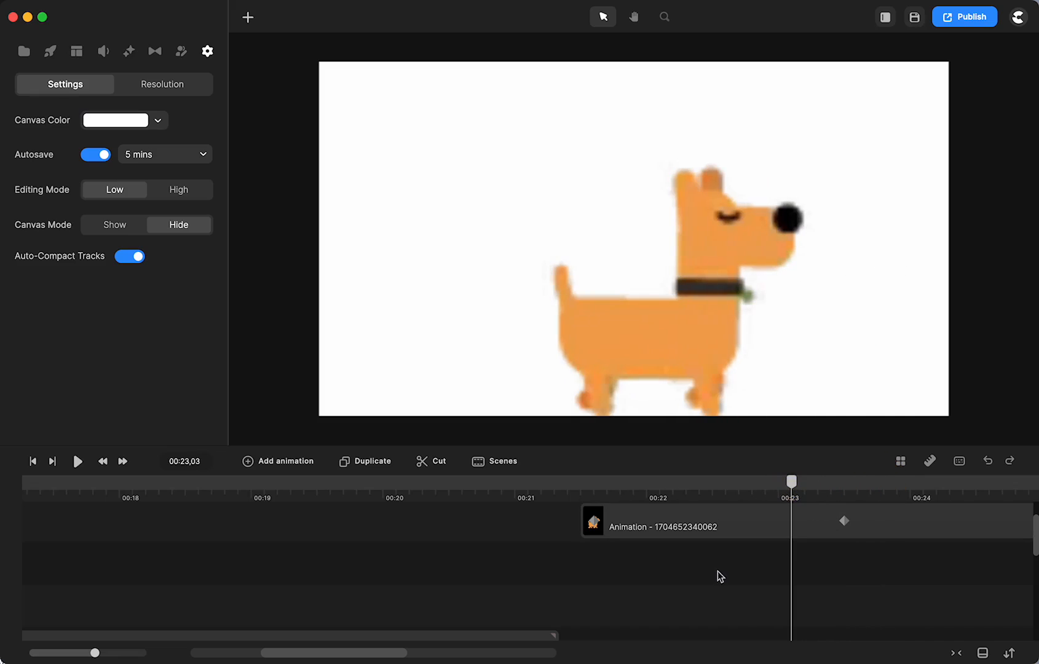
scroll(717, 571, right, 10)
click(747, 481)
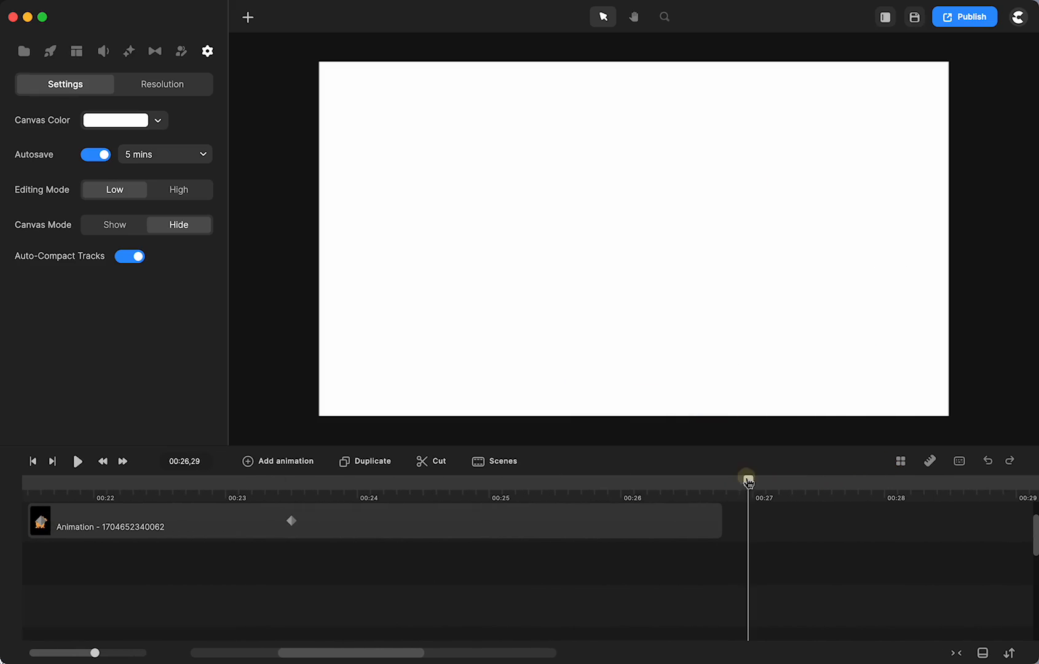
Step: Switch to the separate media library app, select the MOV walking dog, and shift the window to uncover more of CreateStudio
key(super+Tab)
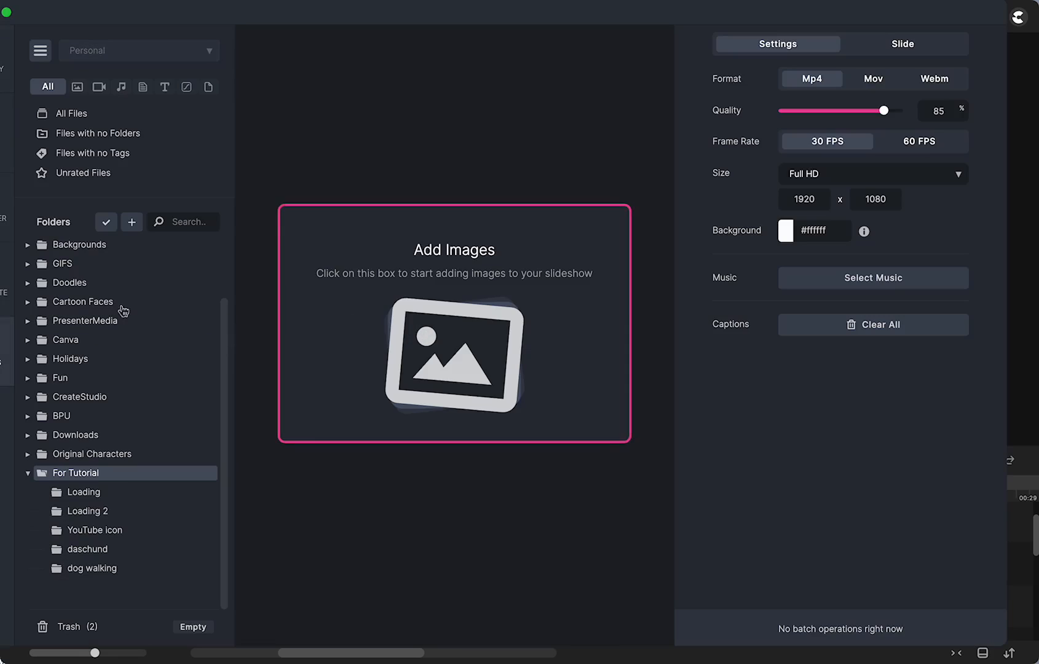
click(2, 59)
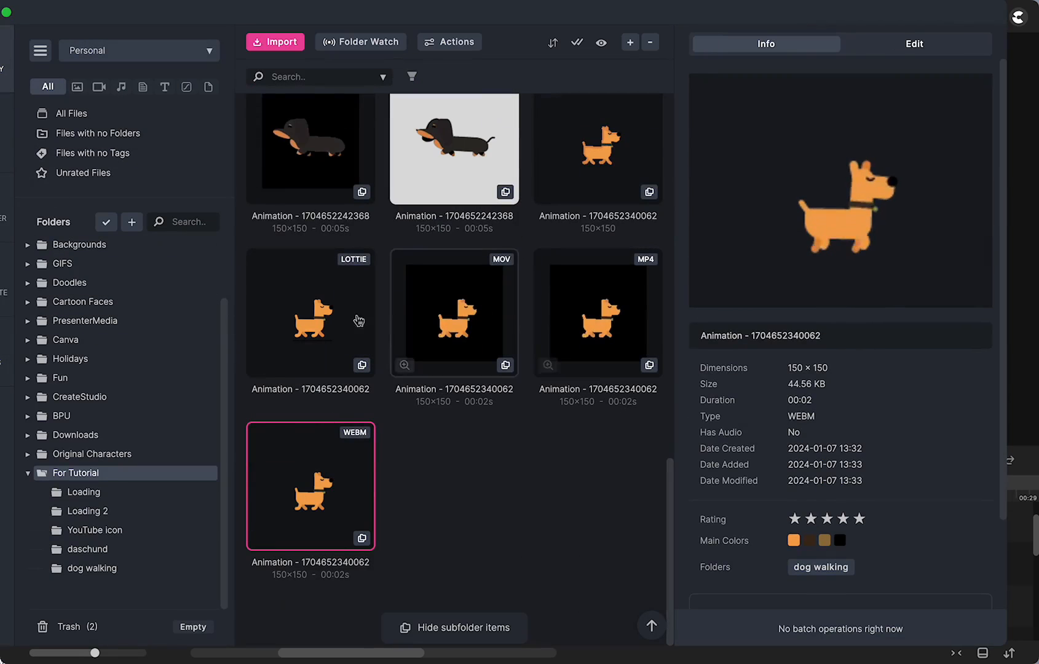
drag(467, 280, 1027, 269)
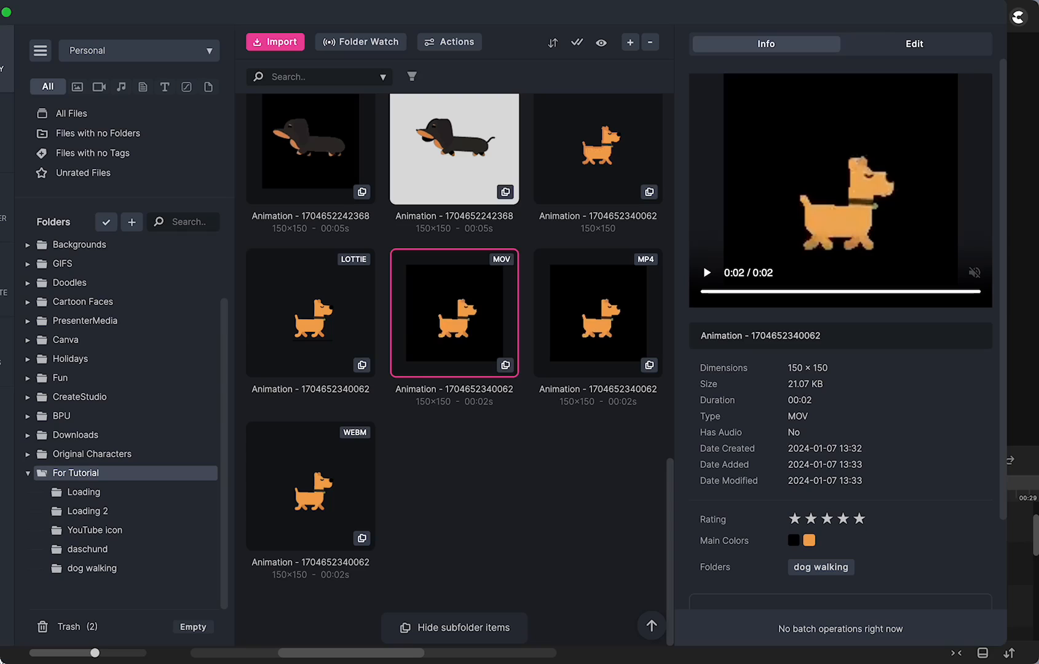
drag(930, 21, 908, 22)
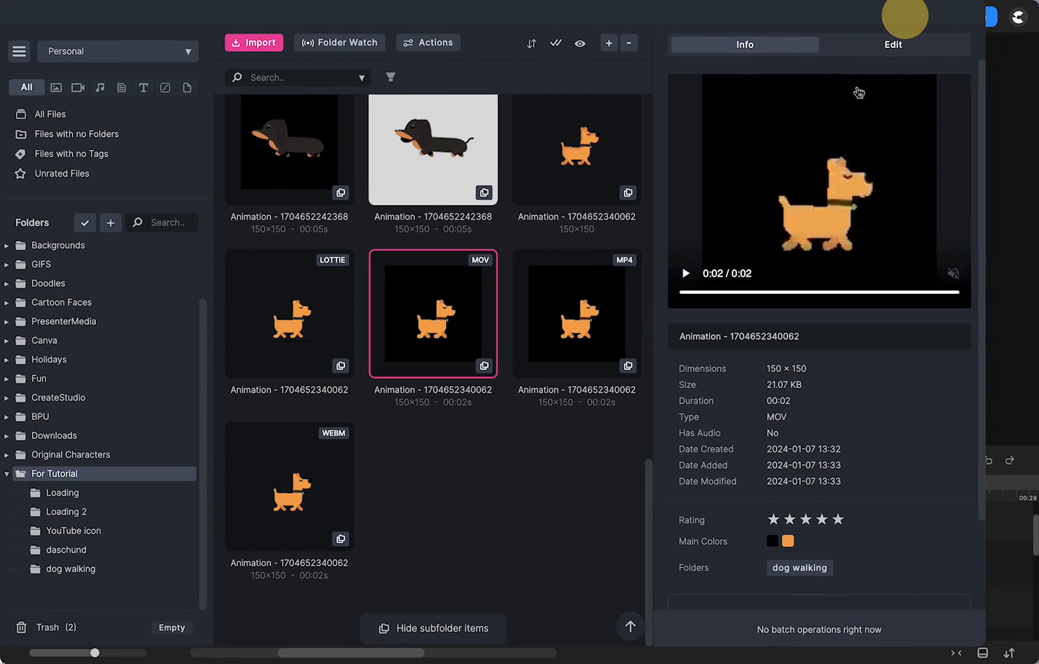
Step: Import the MOV walking dog from the media library into the CreateStudio project with its transparent Alpha channel
drag(474, 268, 599, 344)
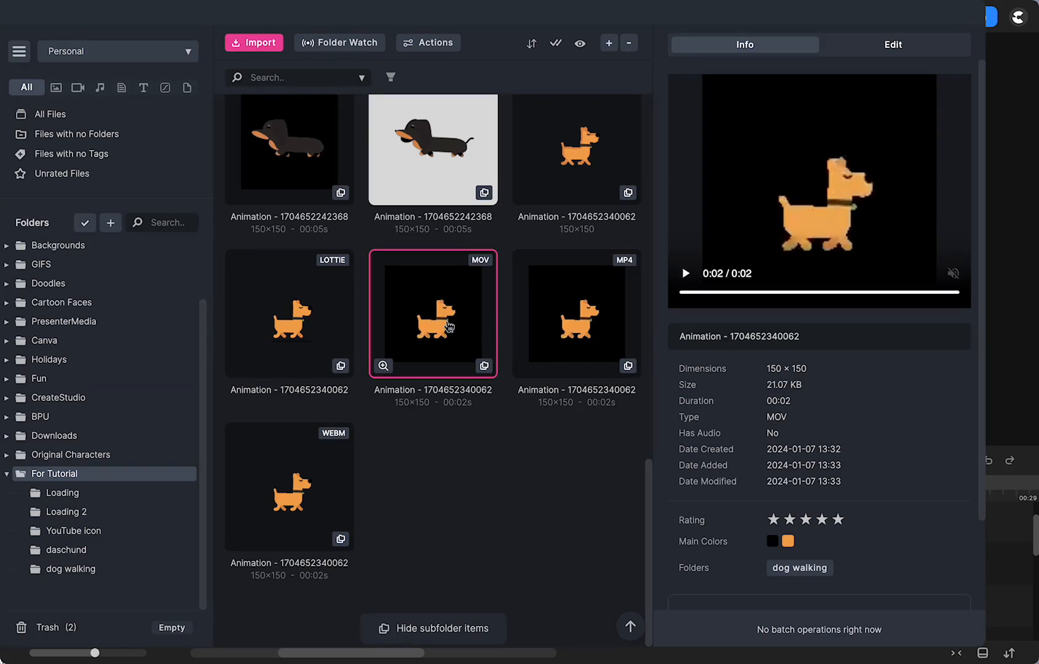
drag(447, 324, 997, 335)
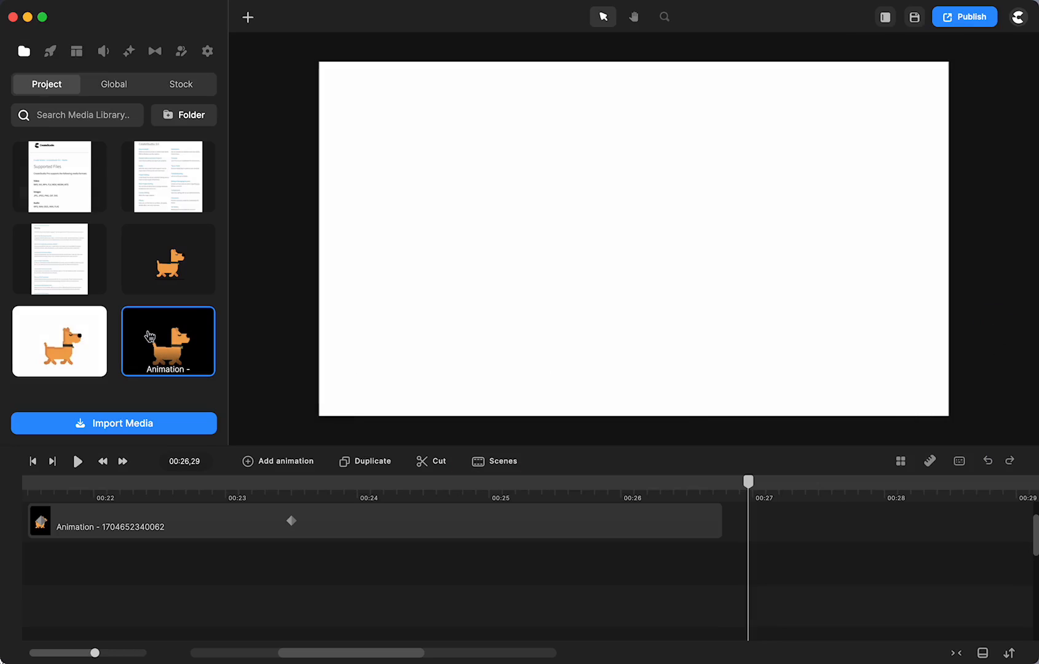
click(1, 370)
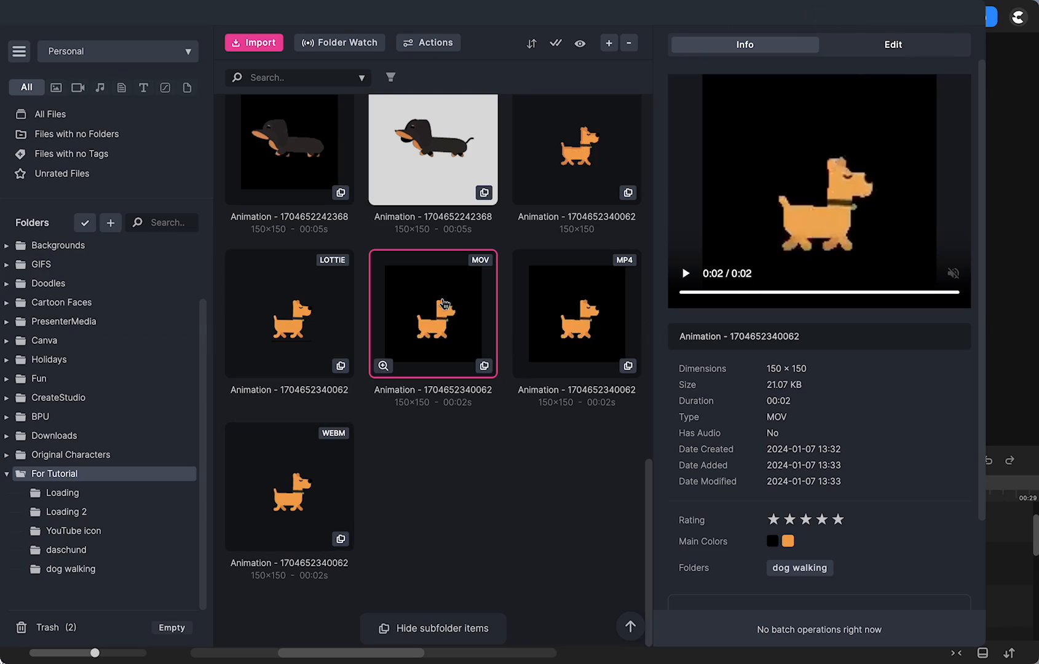
drag(444, 303, 991, 405)
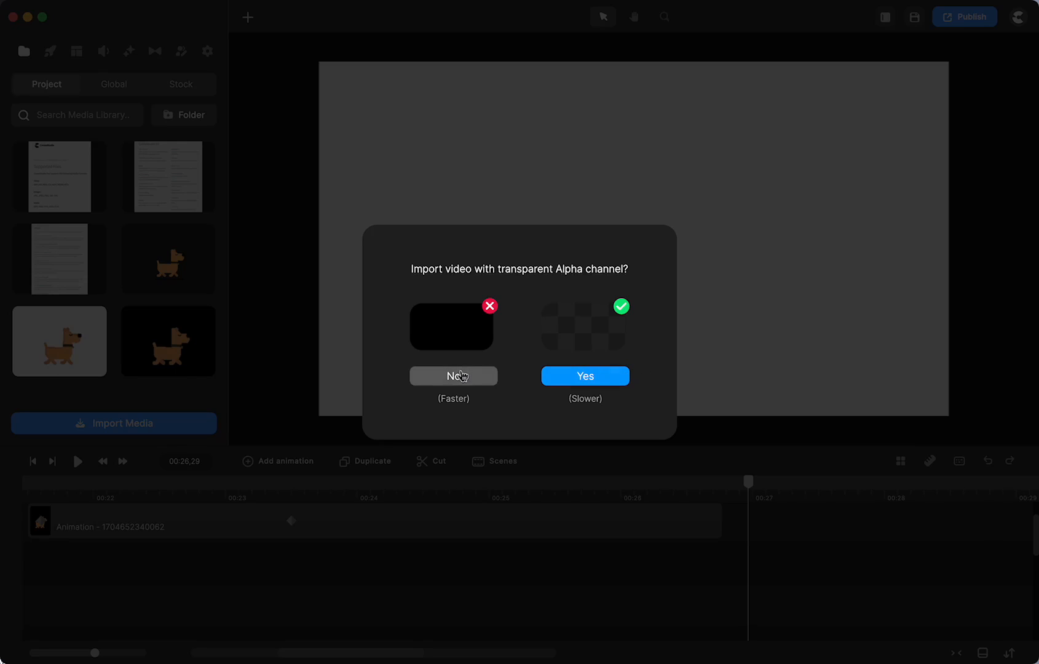
click(584, 378)
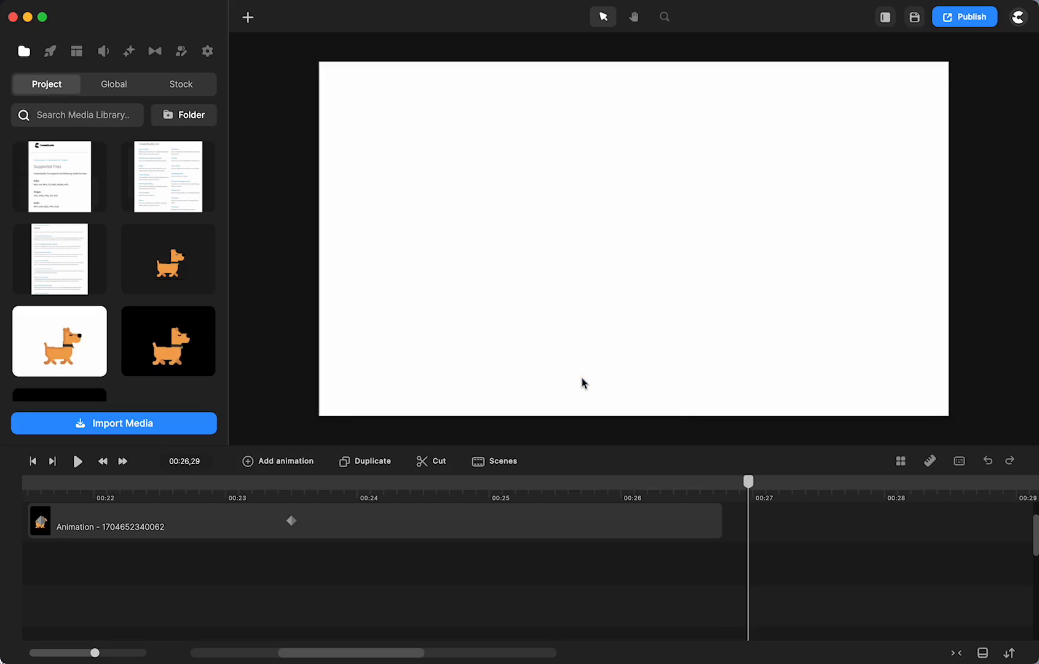
Step: Place the imported MOV dog on the canvas at 00:26,29 and compare it with the earlier dog at 00:18,28
scroll(185, 251, down, 2)
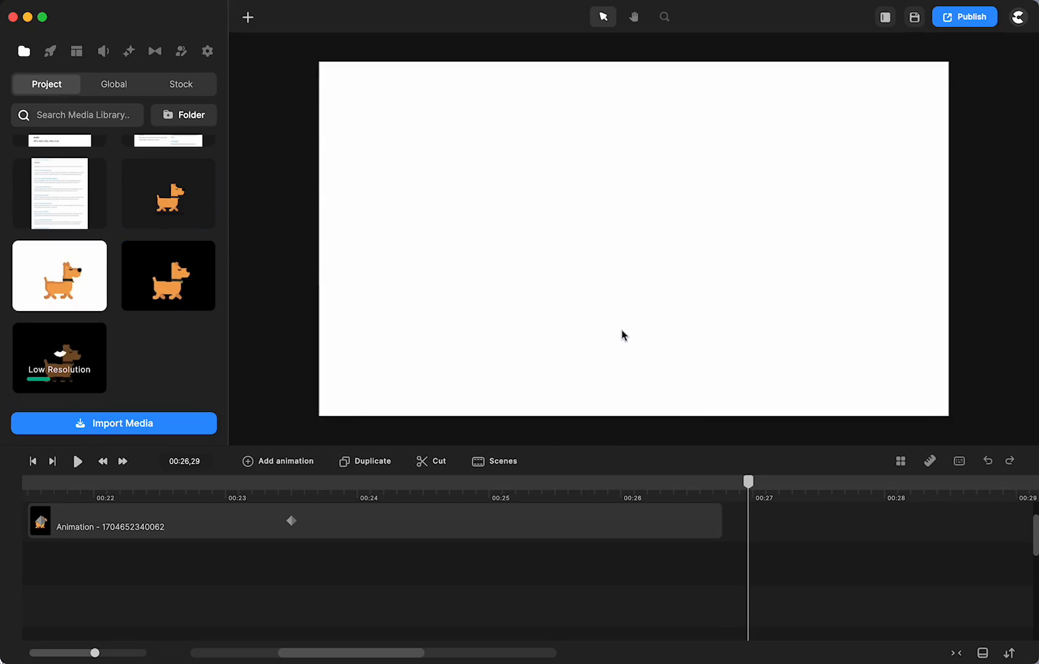
click(71, 367)
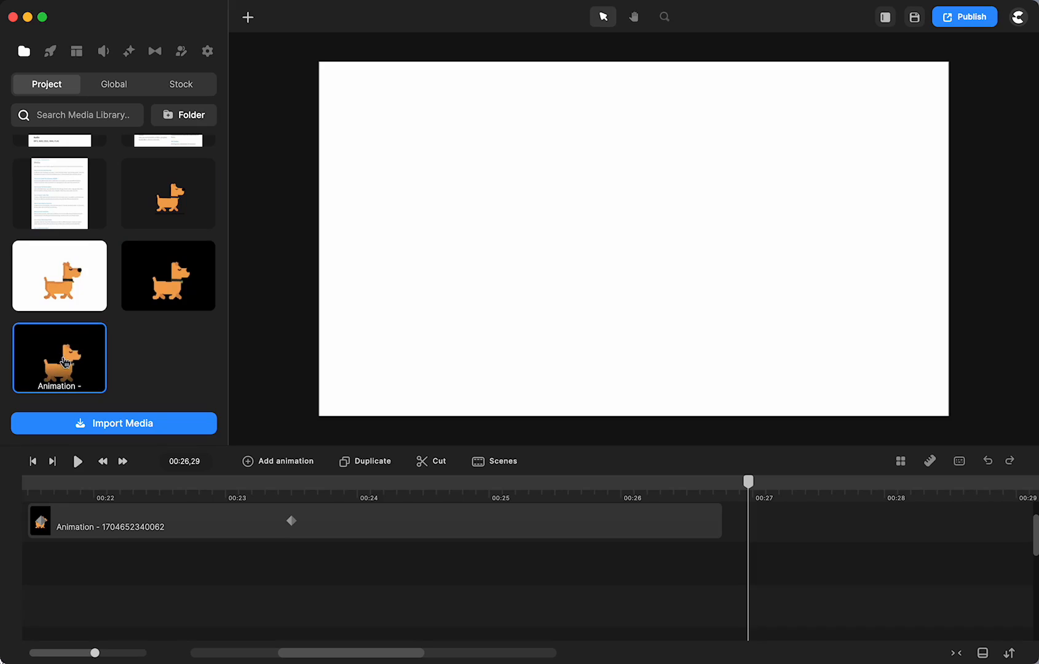
drag(65, 364, 507, 262)
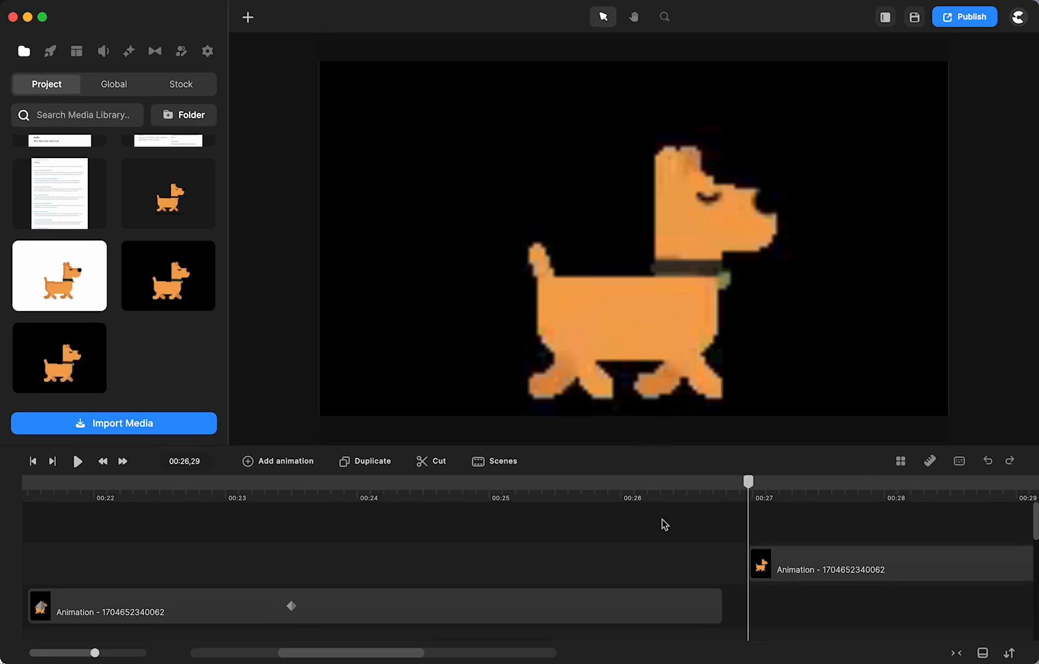
drag(749, 483, 112, 554)
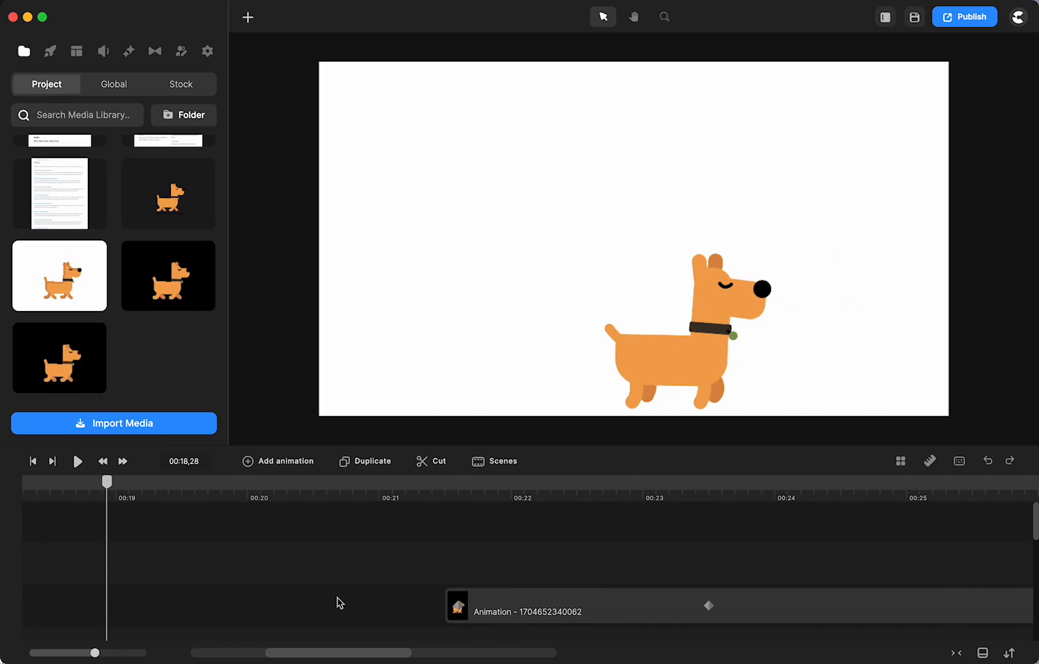
scroll(337, 597, right, 10)
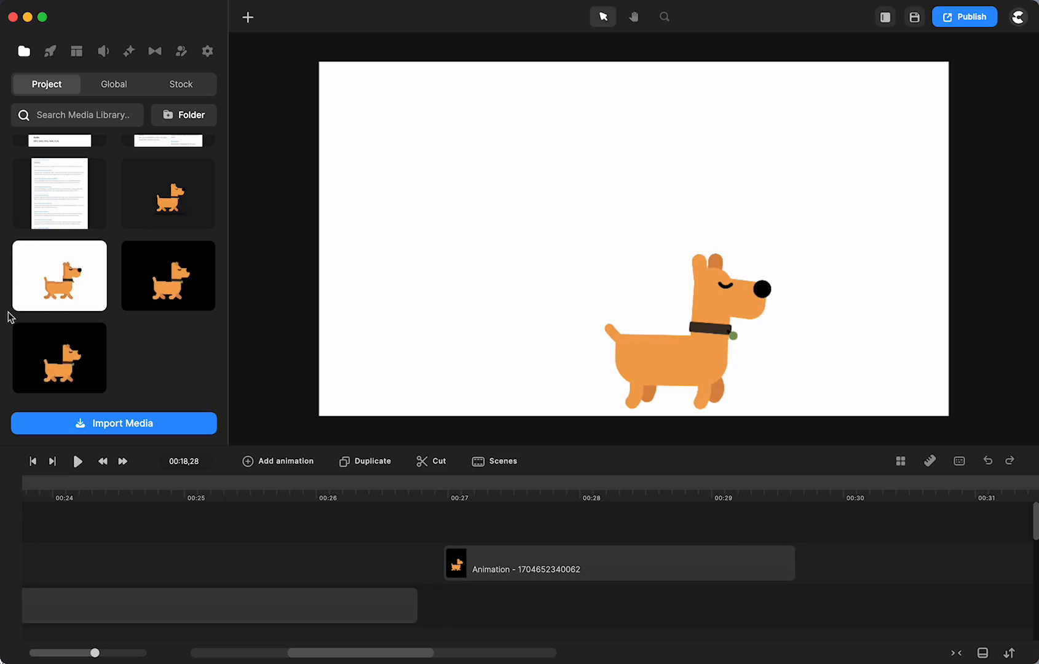
Step: Review the MOV dog's file details and neighbouring formats in the media library app, then return to CreateStudio
key(super+Tab)
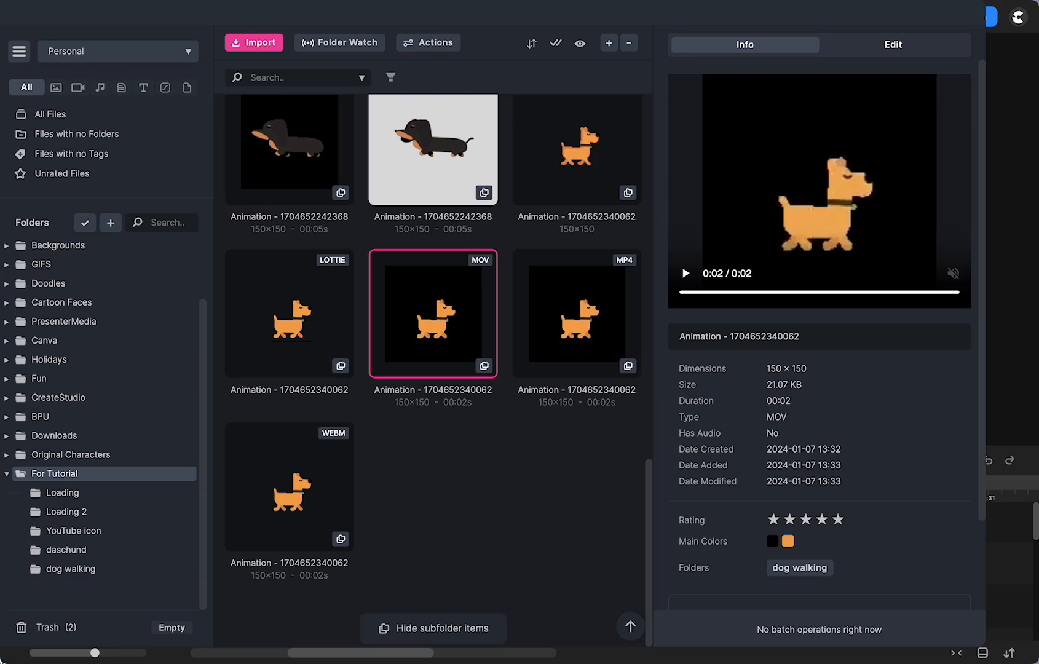
mouse_move(491, 12)
mouse_down()
mouse_move(492, 54)
mouse_move(492, 26)
mouse_up()
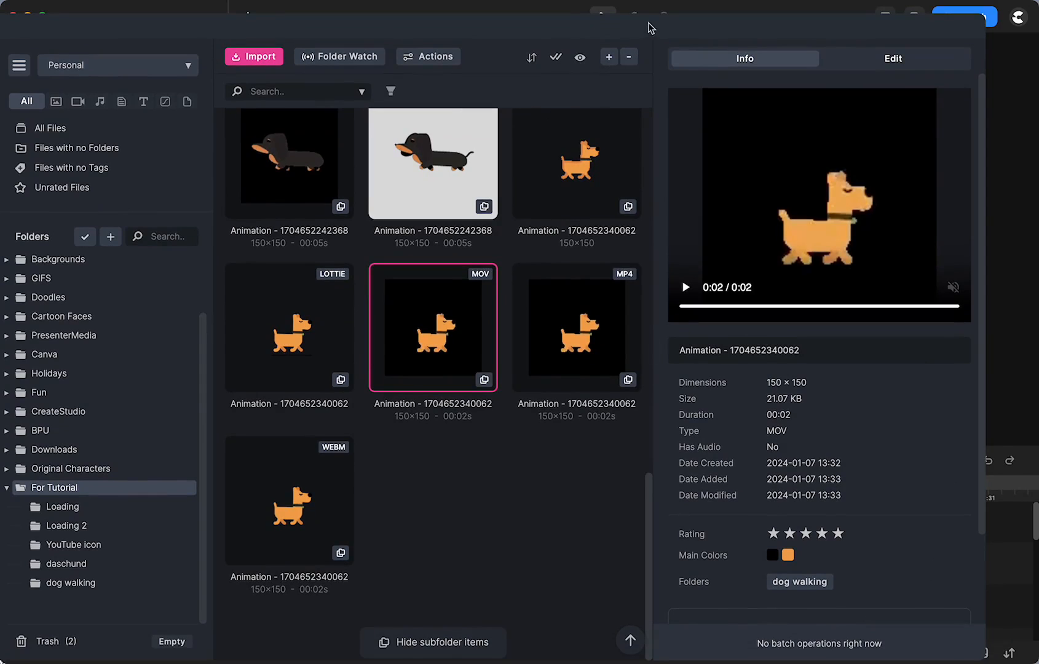
drag(649, 28, 664, 23)
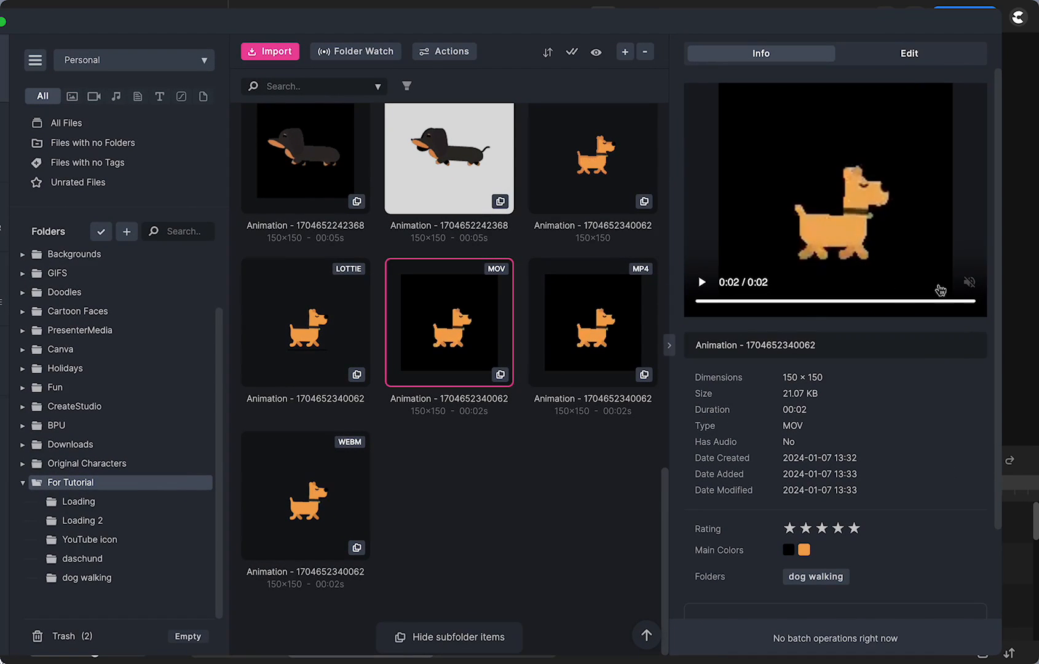
click(1018, 288)
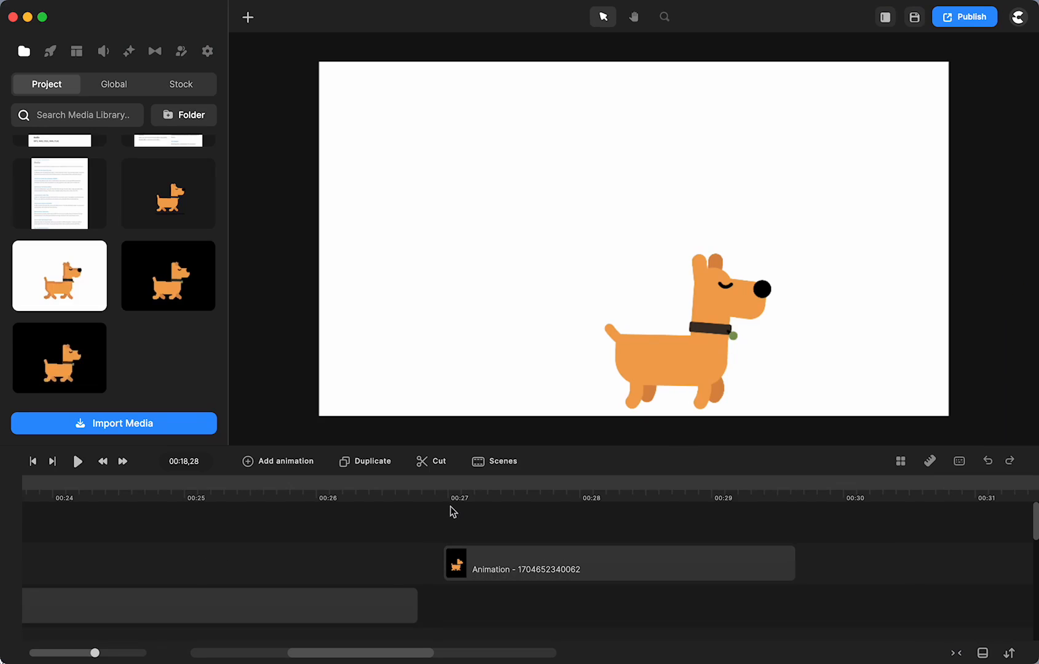
Step: Go back through the timeline past the Media support slide to the Supported Files slide at 00:06,10 and review the formats
drag(444, 490, 179, 537)
scroll(229, 566, left, 10)
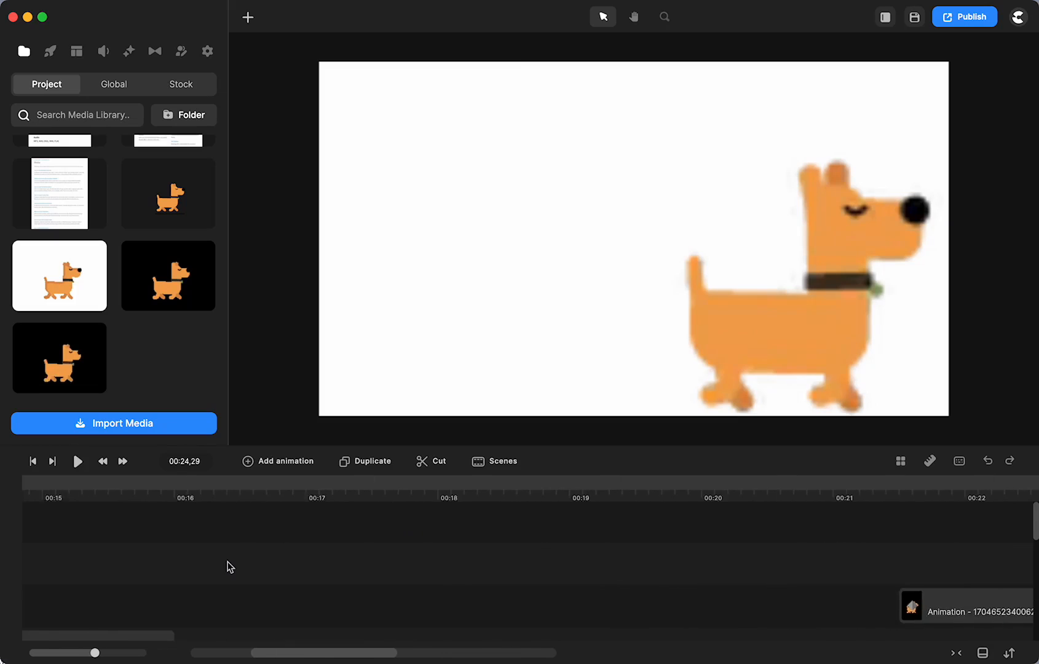
drag(309, 484, 42, 483)
scroll(204, 536, left, 5)
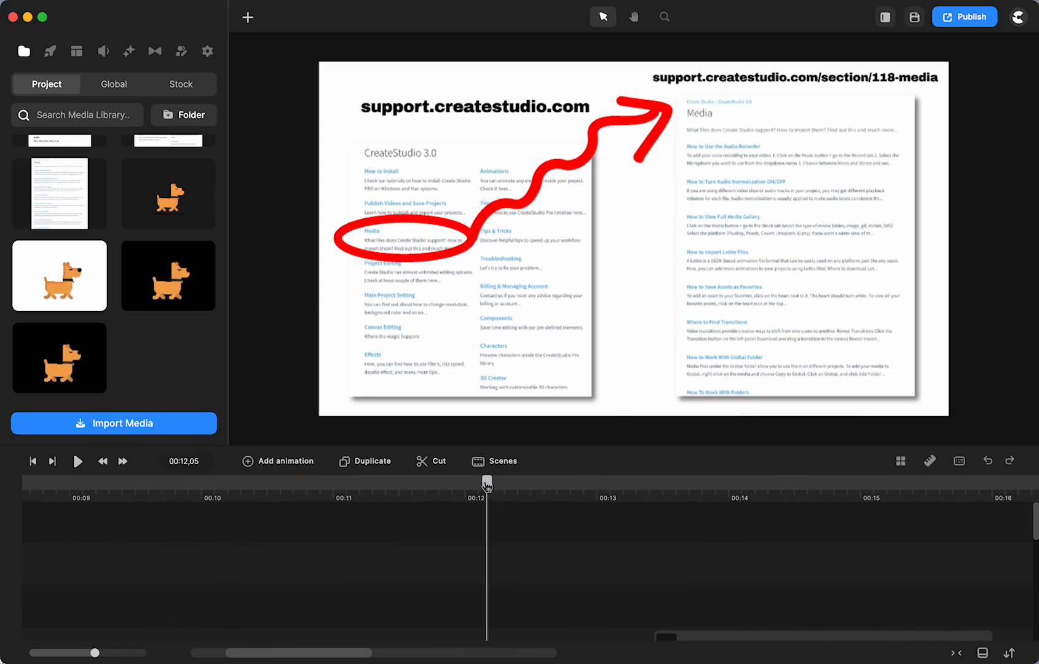
drag(487, 482, 94, 484)
scroll(210, 526, left, 8)
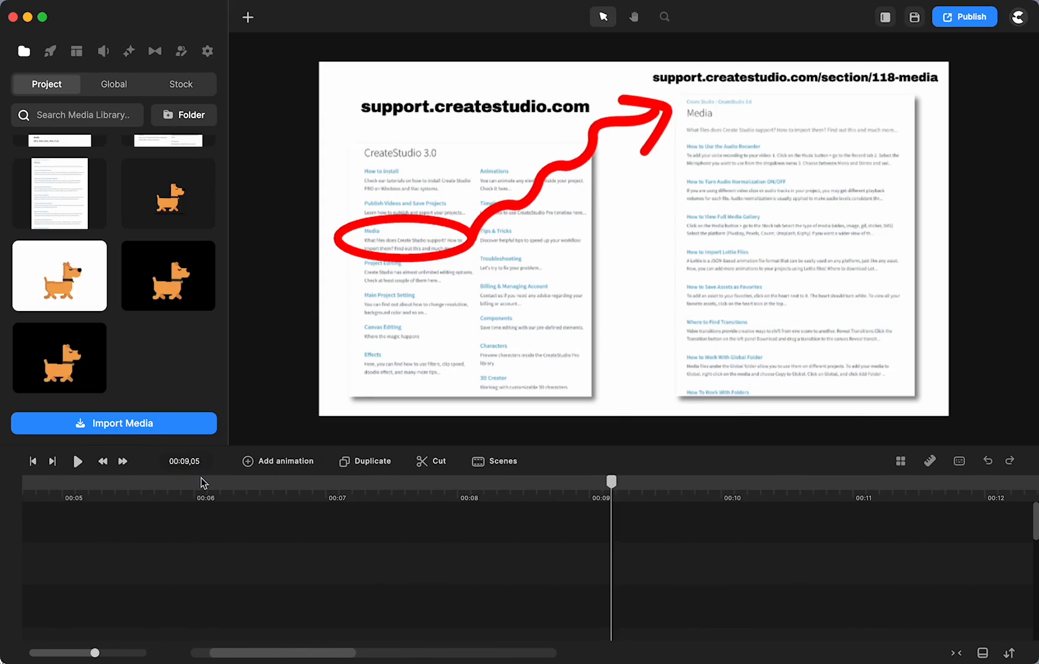
click(204, 483)
drag(206, 486, 245, 505)
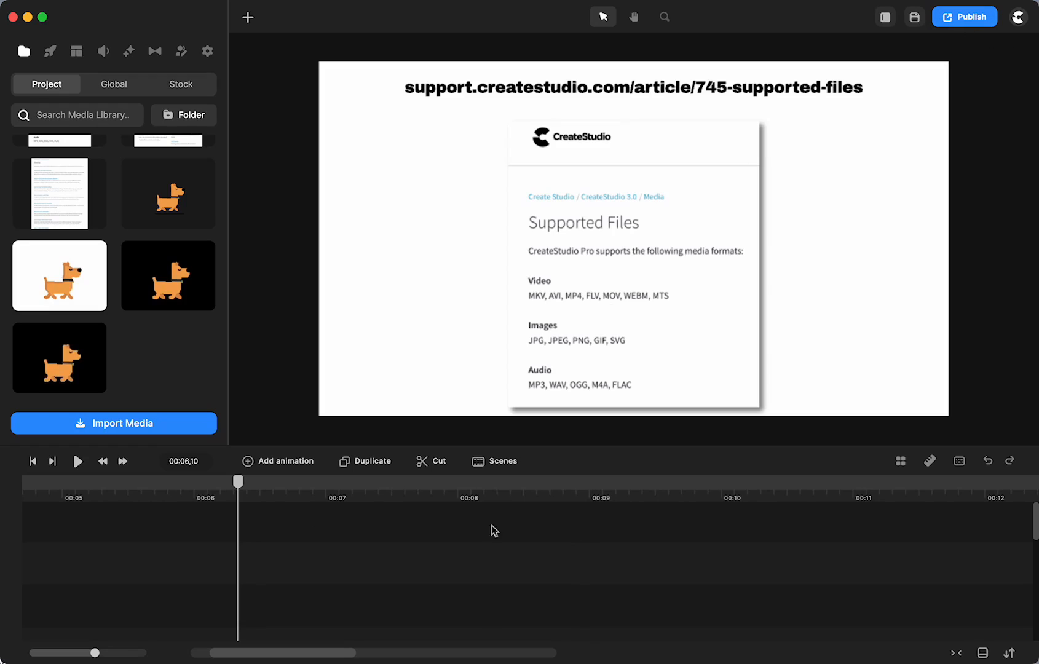
Step: Show the character question slide at 00:05,01 and choose WEBM as the video format in the publish settings
click(68, 483)
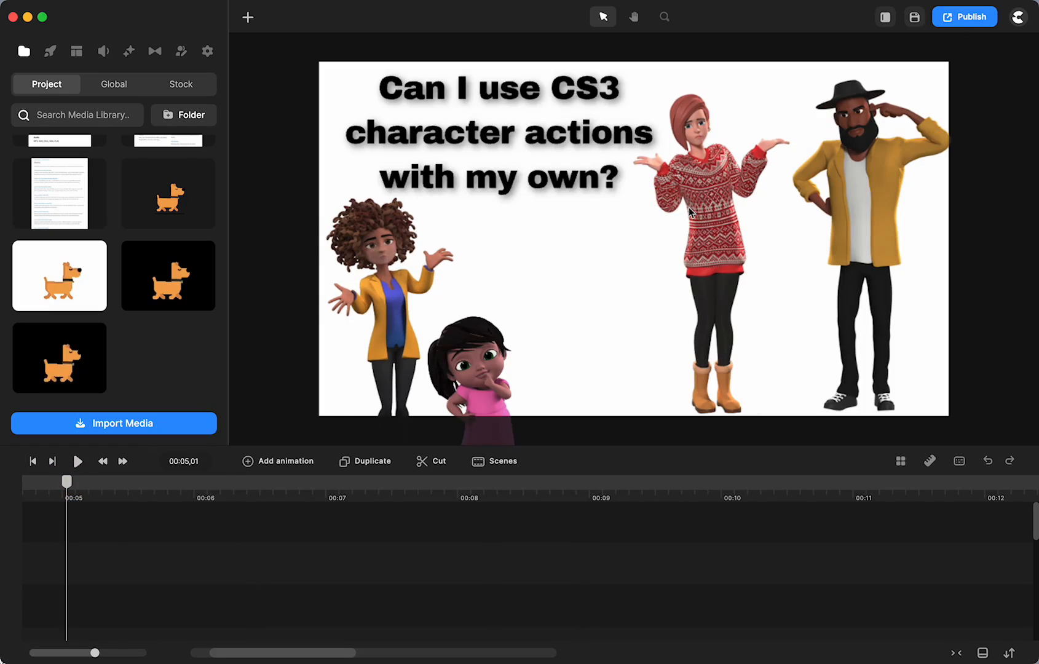
click(959, 20)
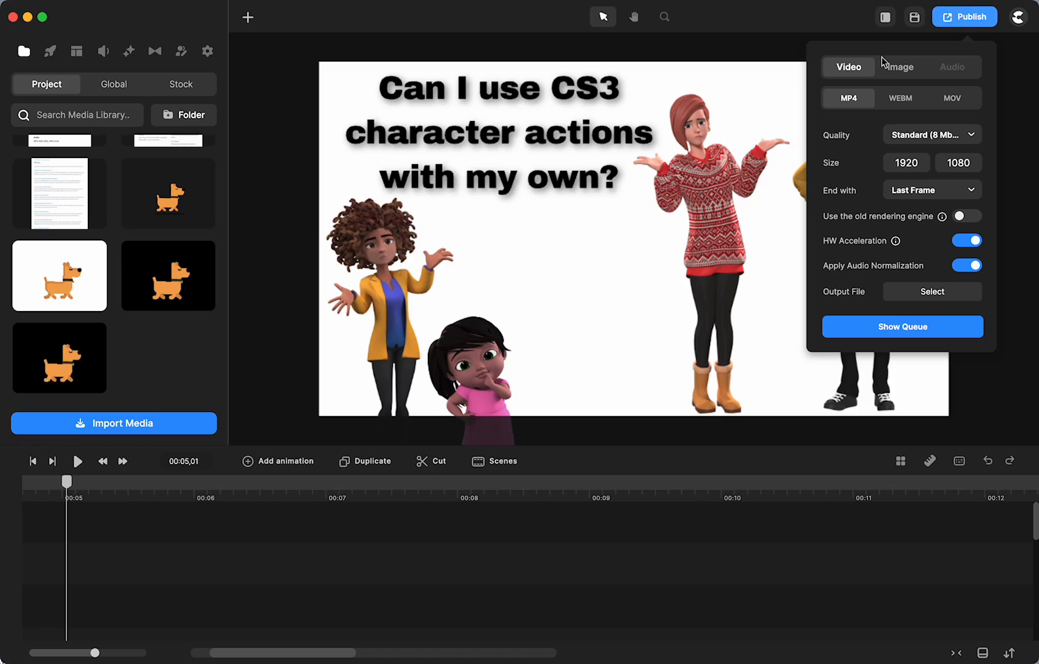
click(901, 102)
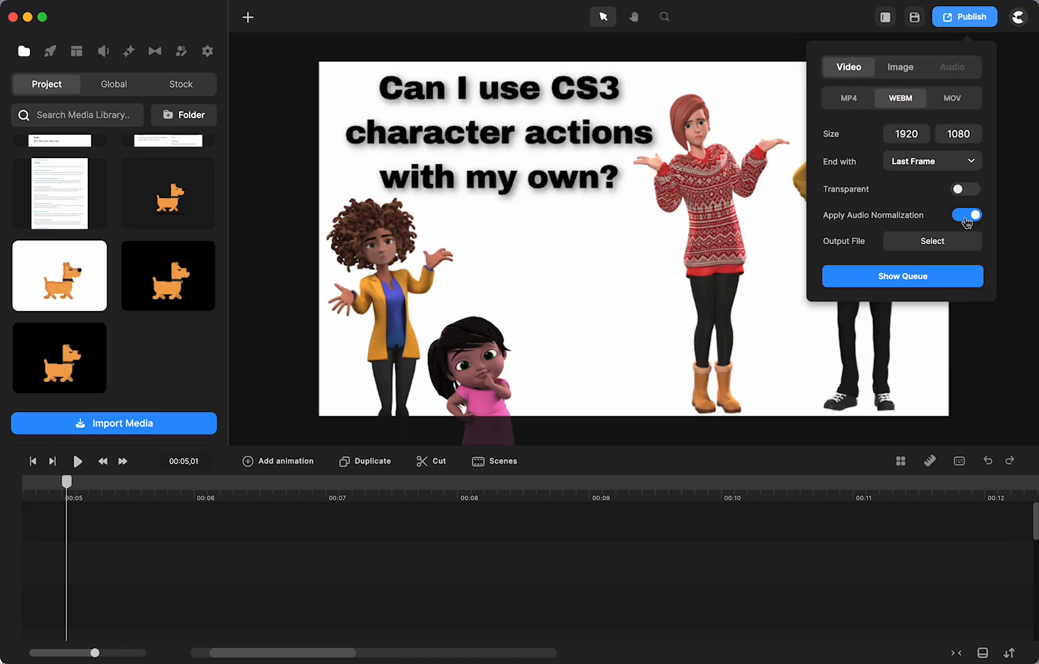
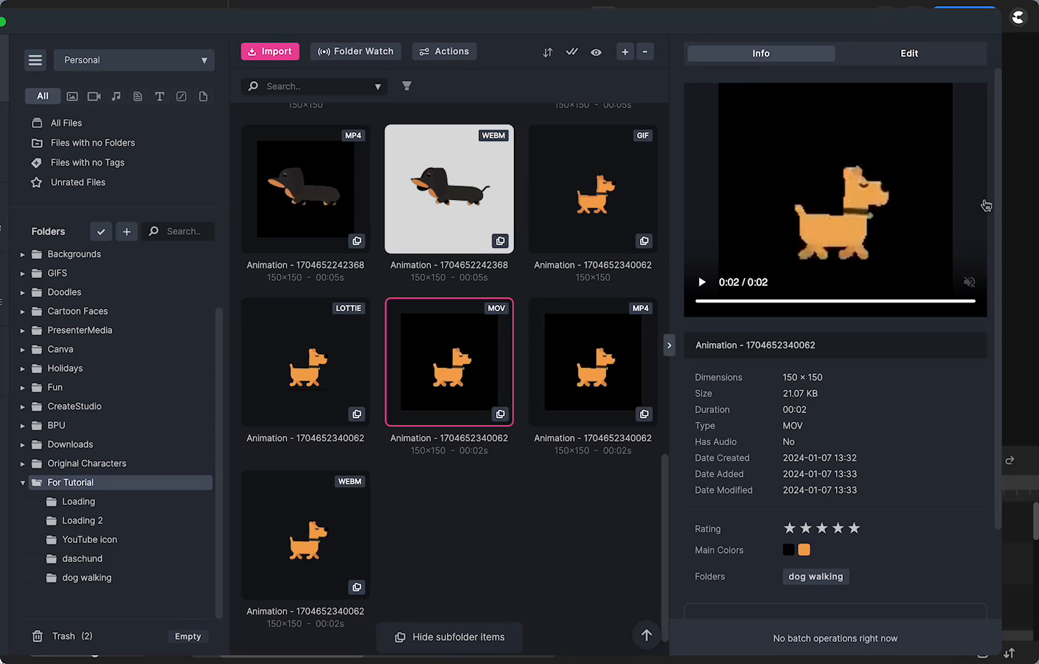
Step: Return from the media library app to CreateStudio and show the two Lottie dogs at 00:13,22
click(1029, 177)
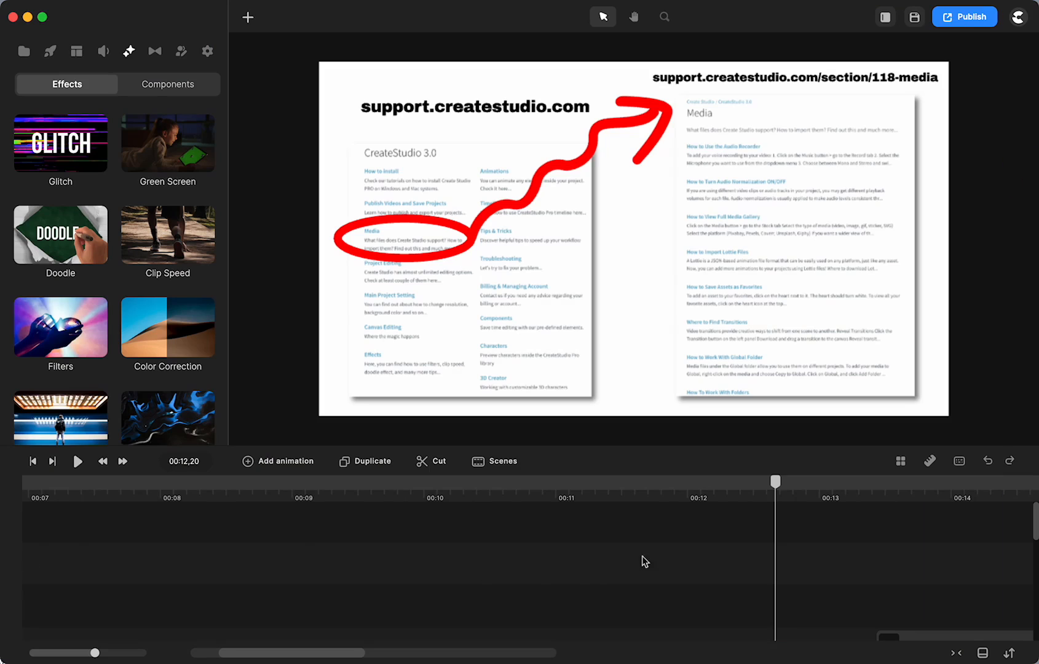
click(917, 491)
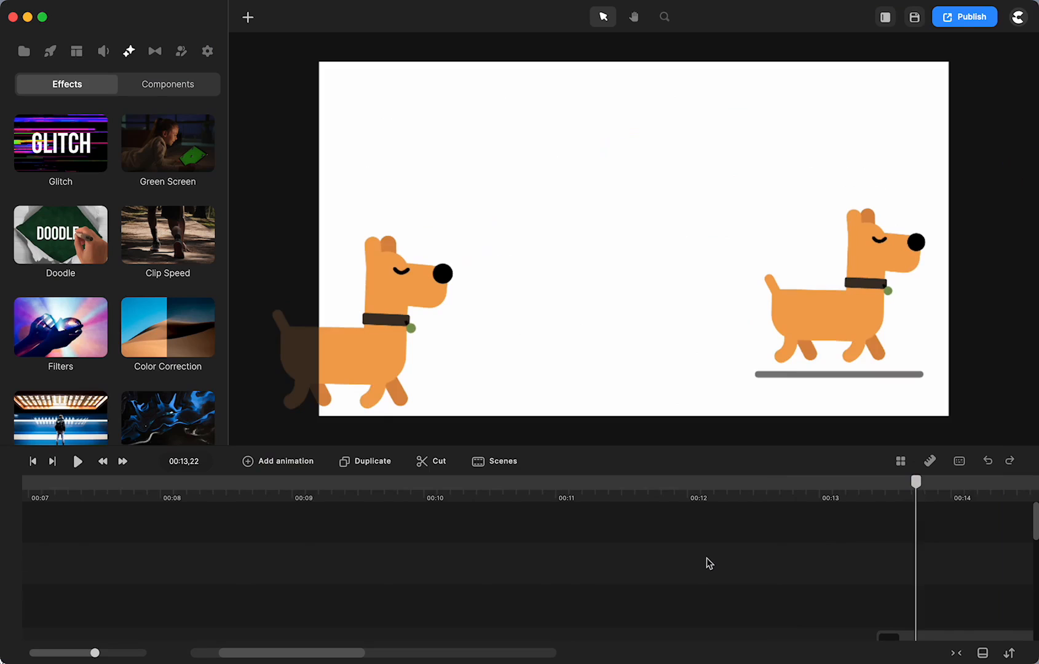
Step: Apply the Green Screen effect to the dog with the ground shadow and sample its dark collar colour, 3e3226, as the key colour
scroll(707, 558, right, 5)
drag(156, 156, 830, 315)
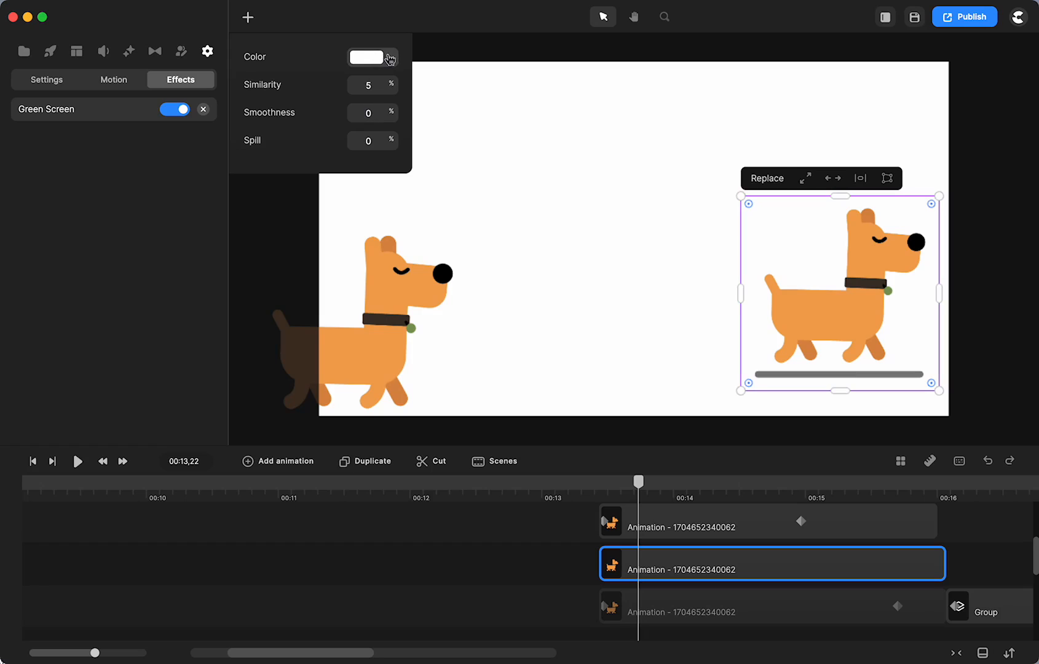
click(390, 58)
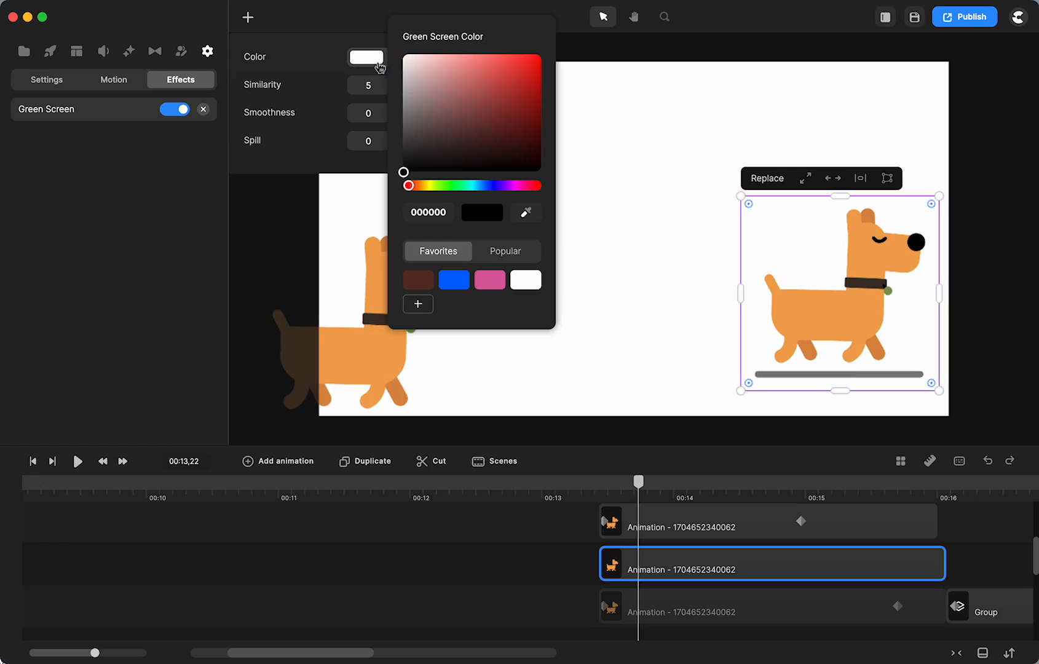
click(526, 212)
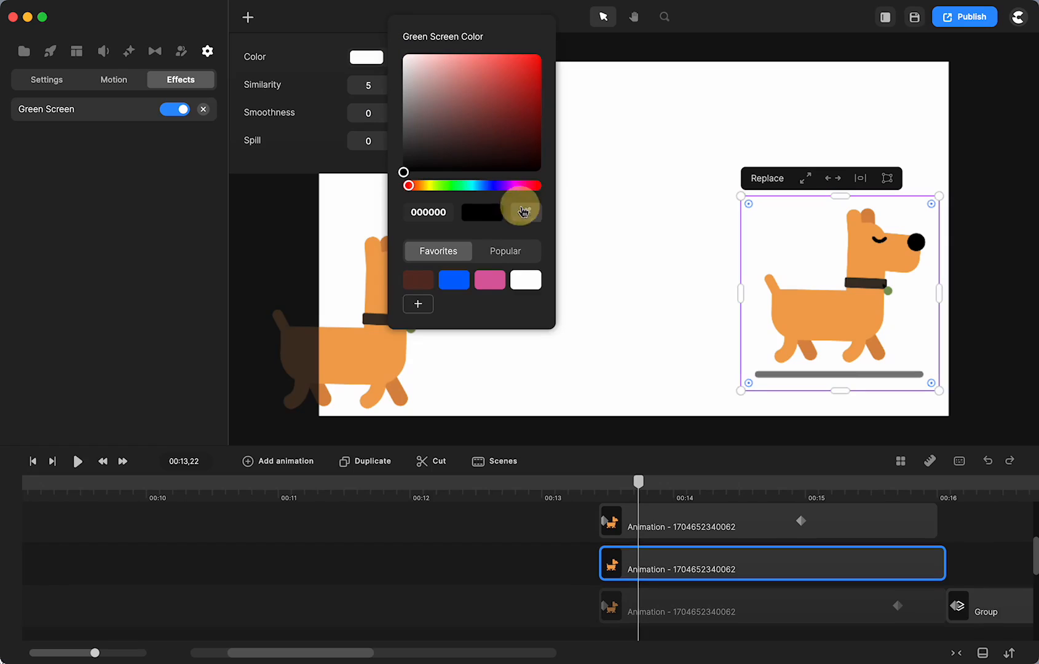
click(867, 283)
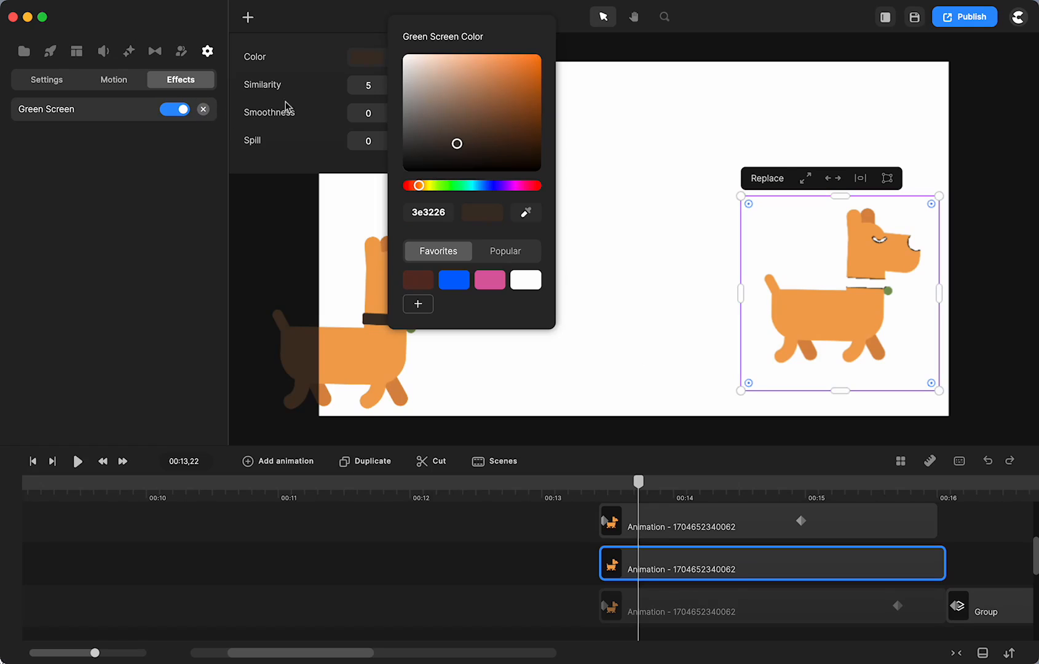
click(324, 143)
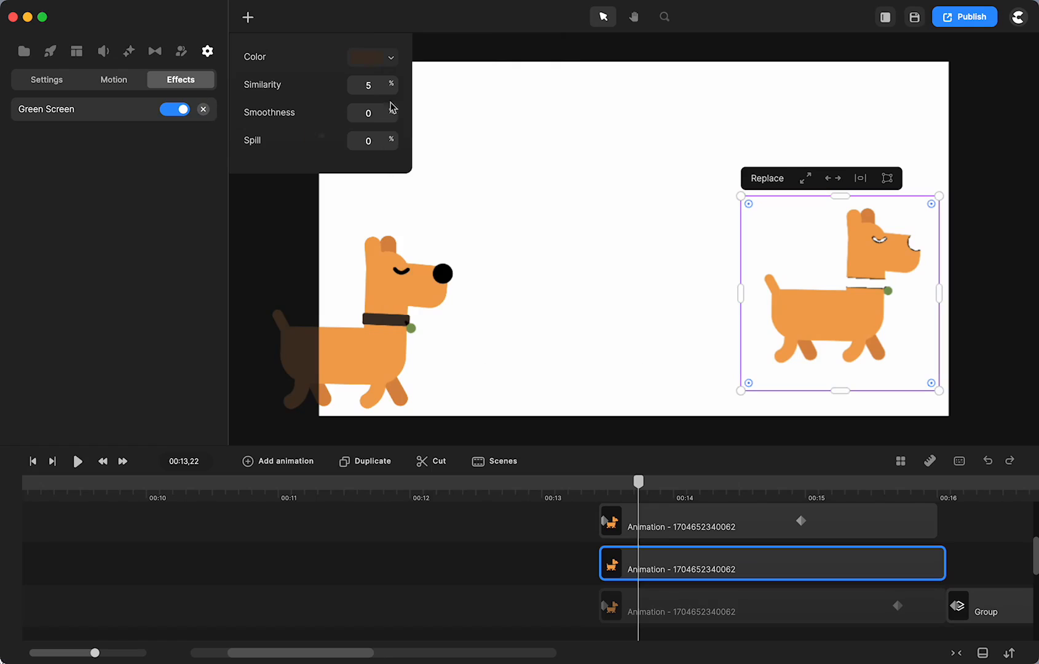
Step: Try the Green Screen key with Similarity 11.6% and Smoothness 6.6%, and remove the effect from the dog
drag(392, 80, 375, 141)
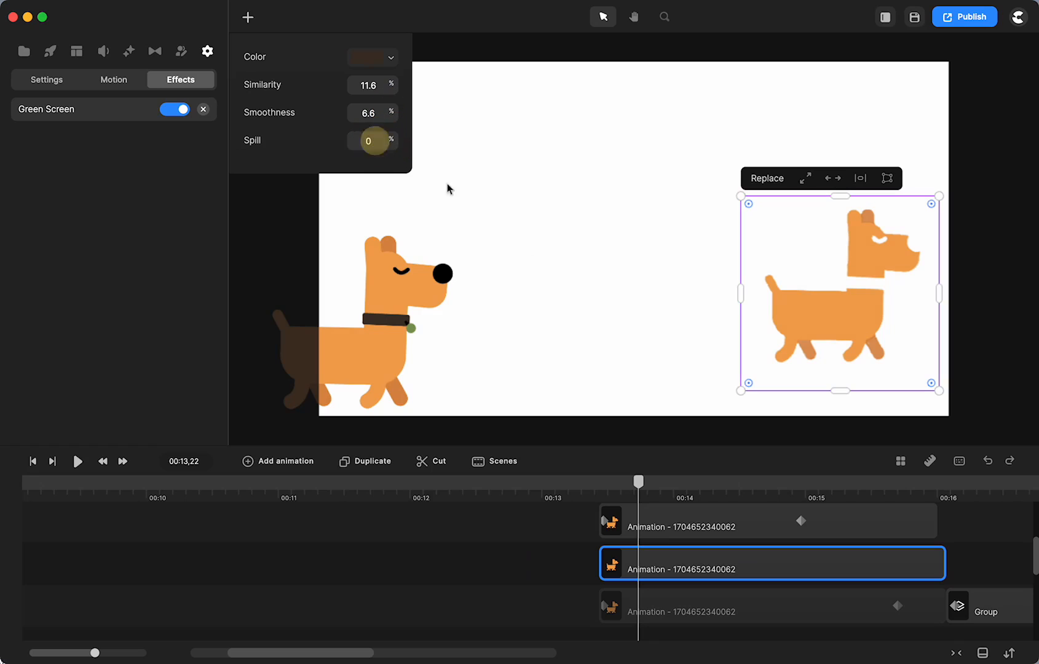
click(202, 110)
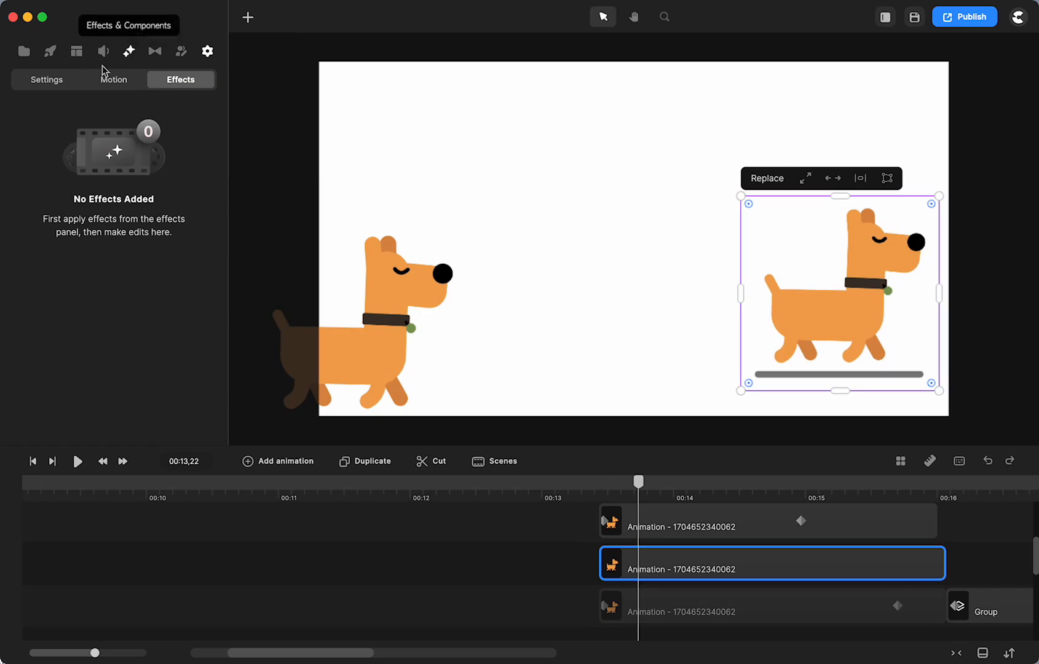
Step: Show the project media, review the Supported Files slide at 00:08,03 and scrub through the two dogs from 00:13,17
click(24, 51)
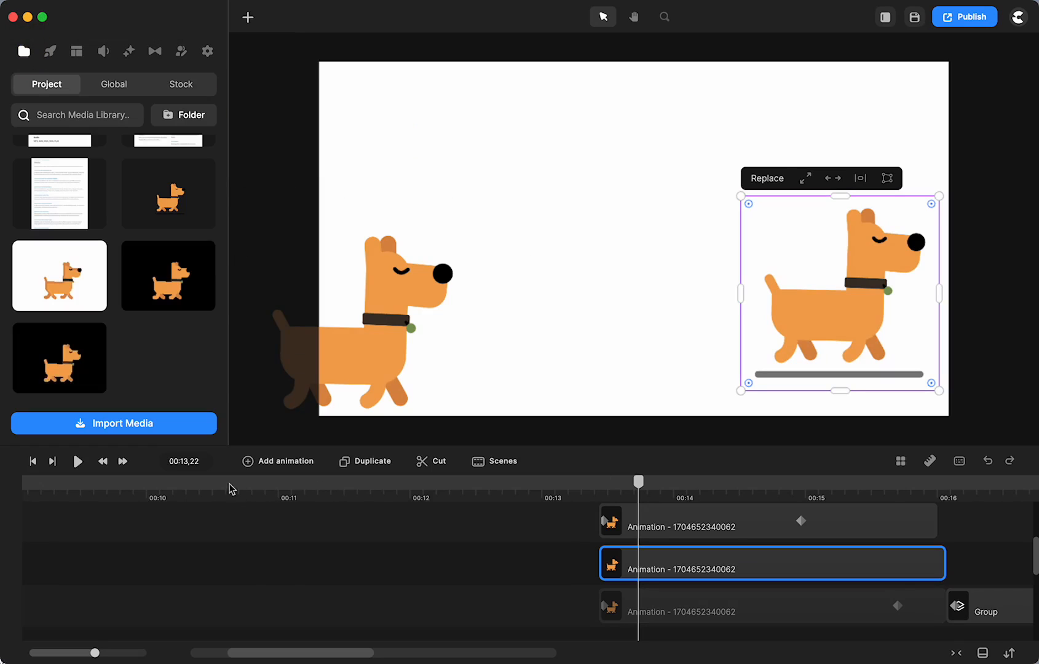
drag(170, 486, 145, 486)
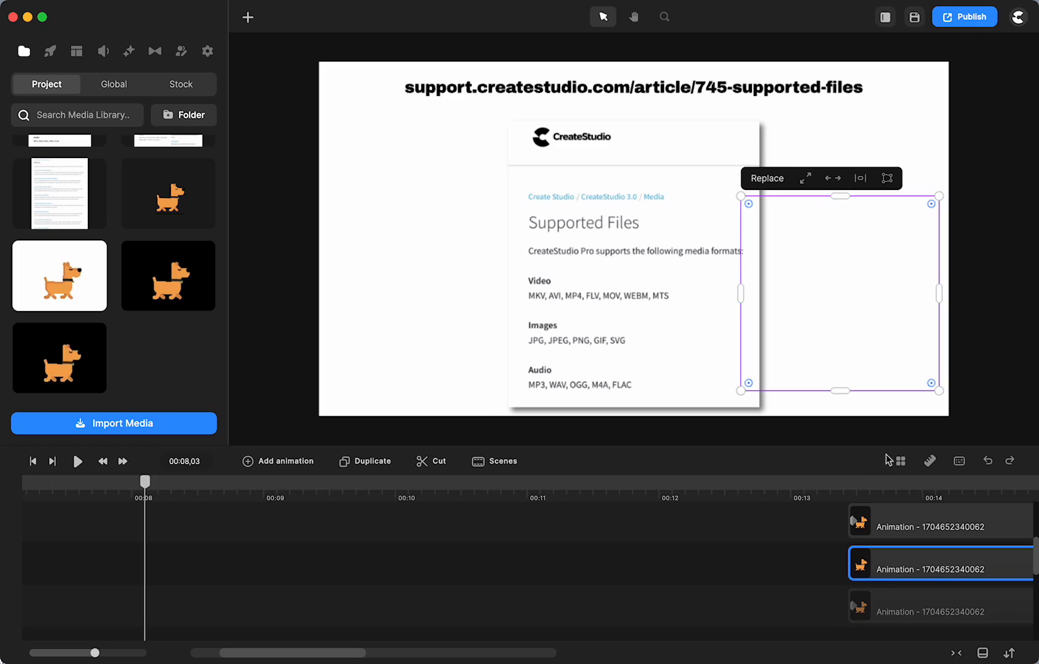
click(867, 492)
scroll(749, 562, right, 8)
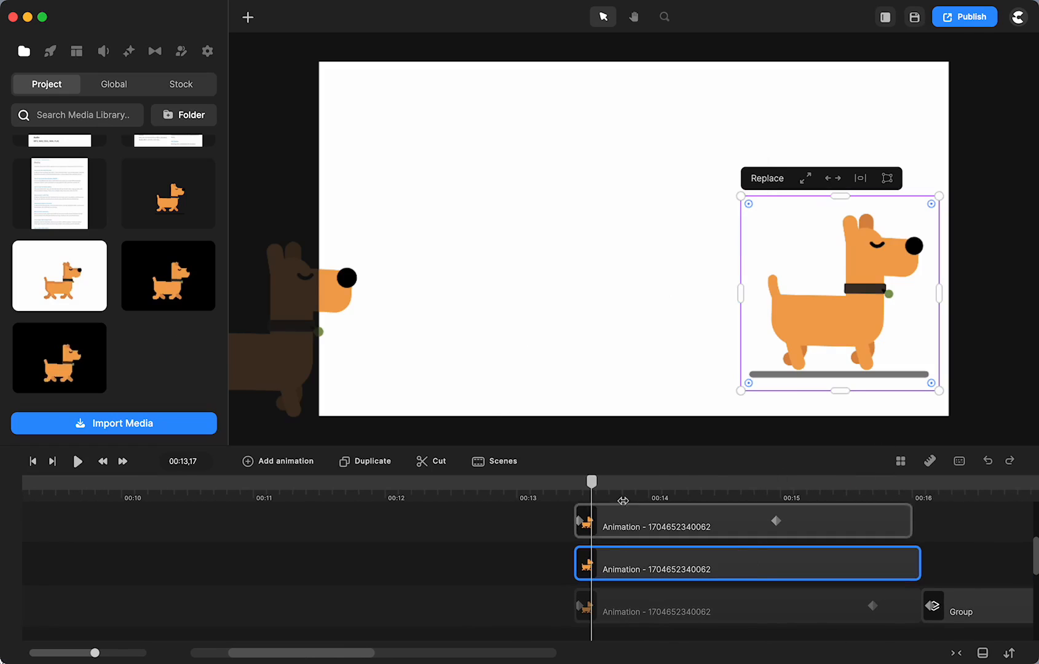
drag(595, 486, 745, 492)
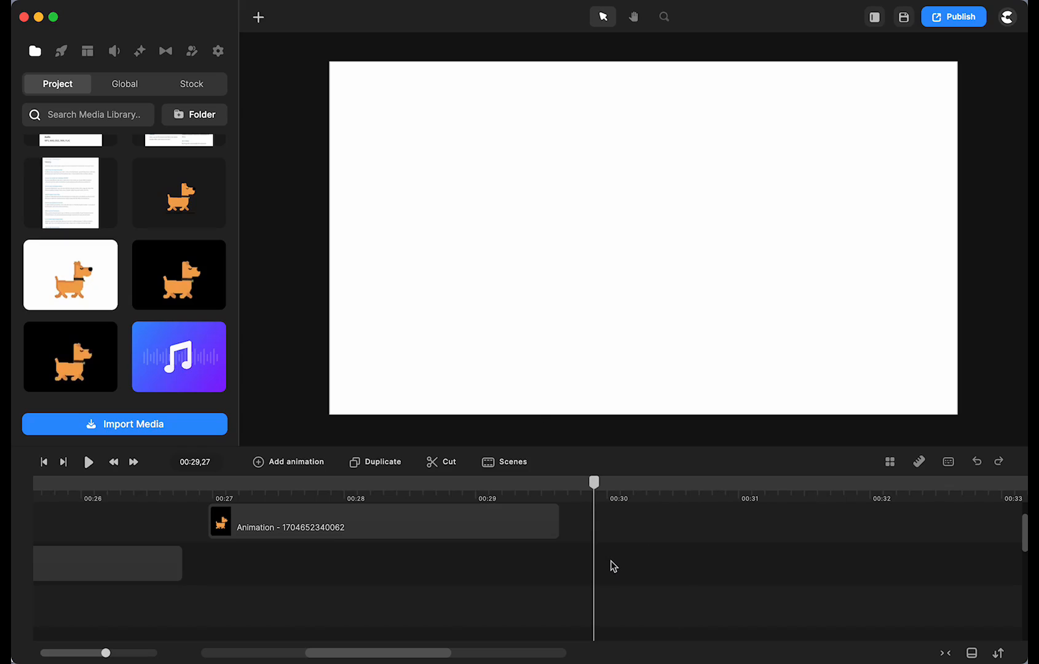
Step: Move the playhead to 00:29,23 and import a media file into the project from the CSPro Projects folder
scroll(614, 564, up, 2)
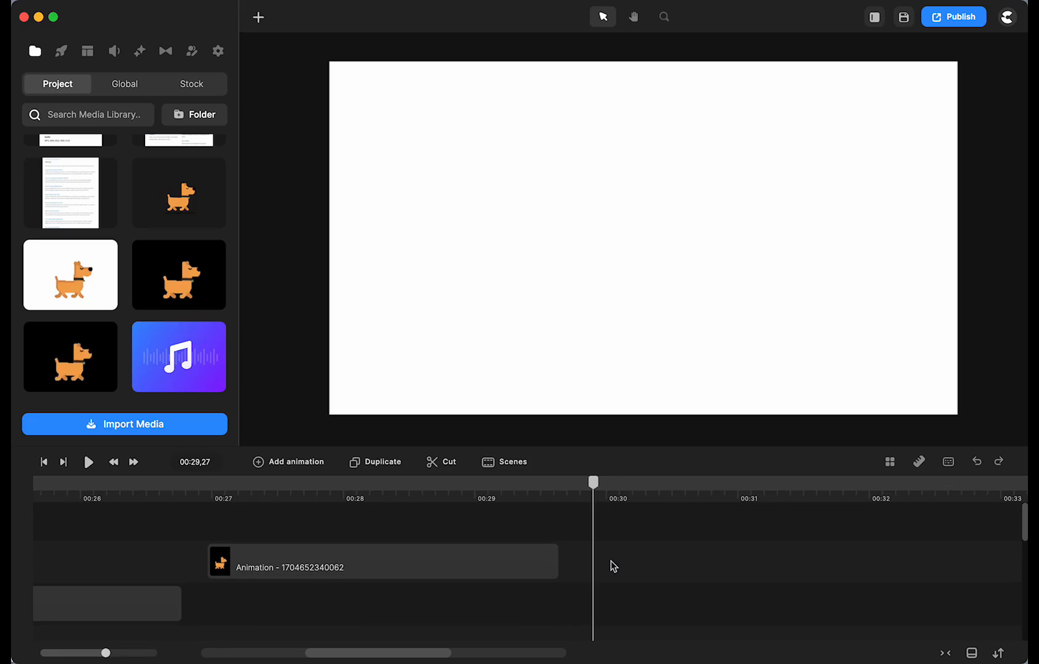
drag(594, 490, 576, 492)
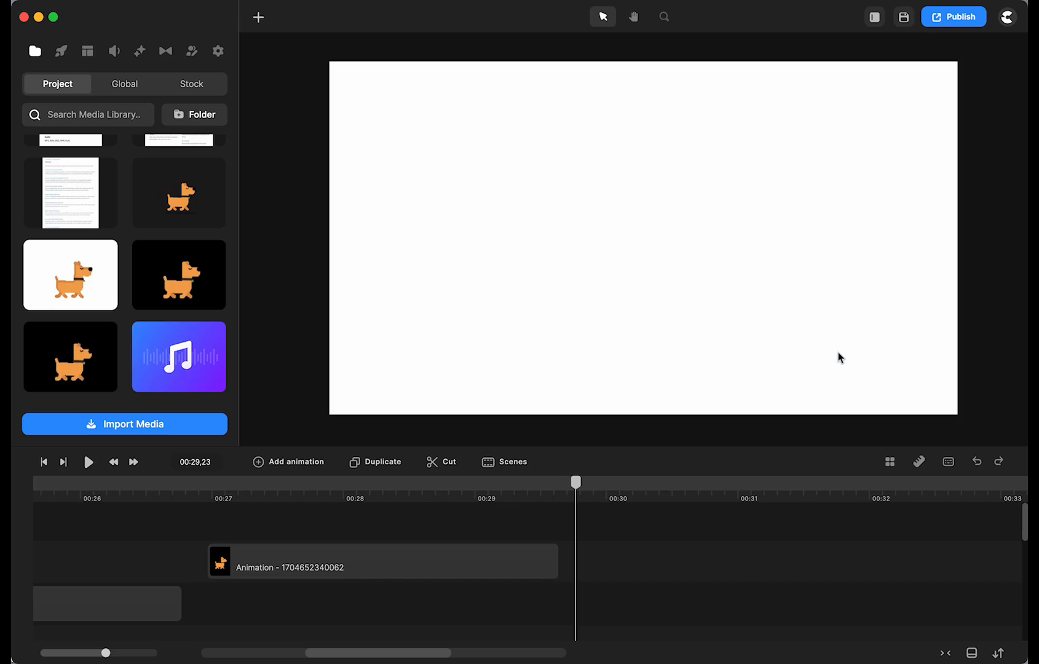
click(136, 428)
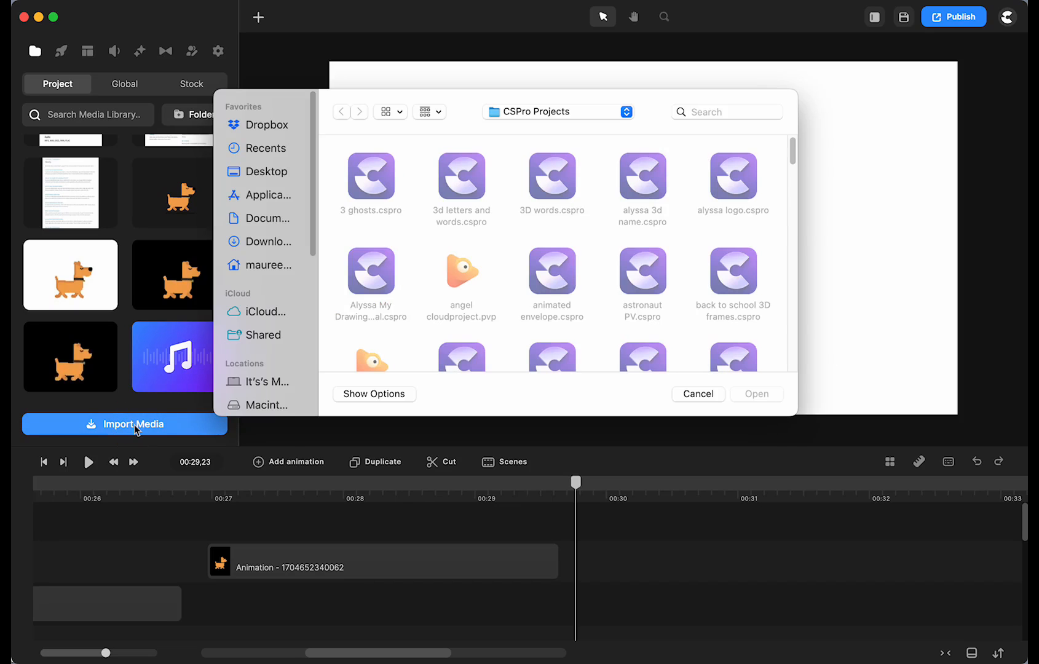
scroll(406, 363, down, 10)
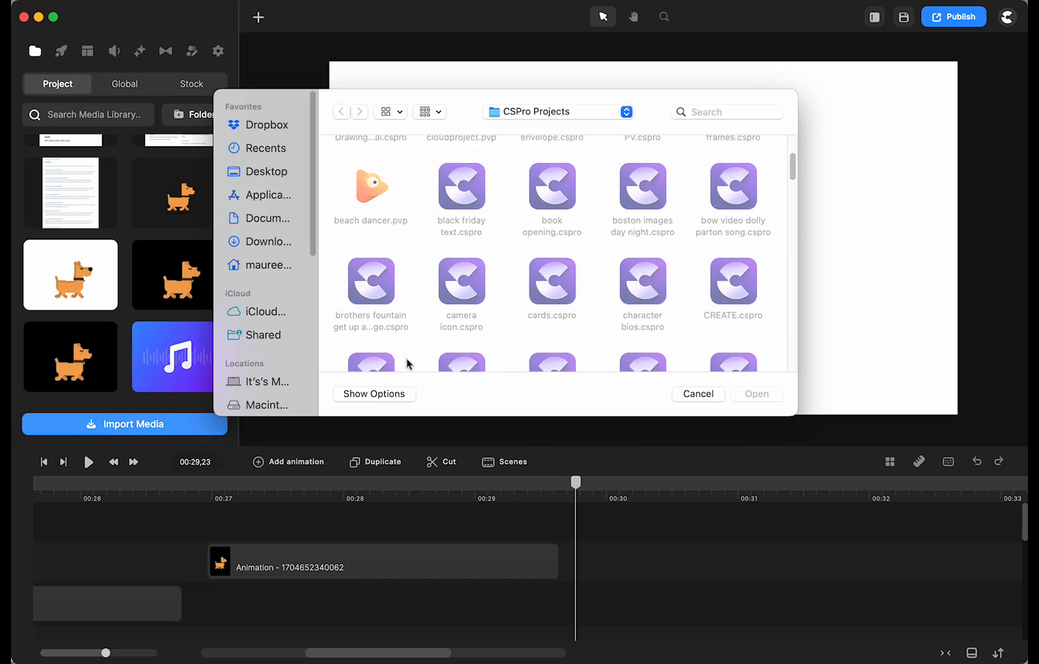
scroll(407, 363, down, 15)
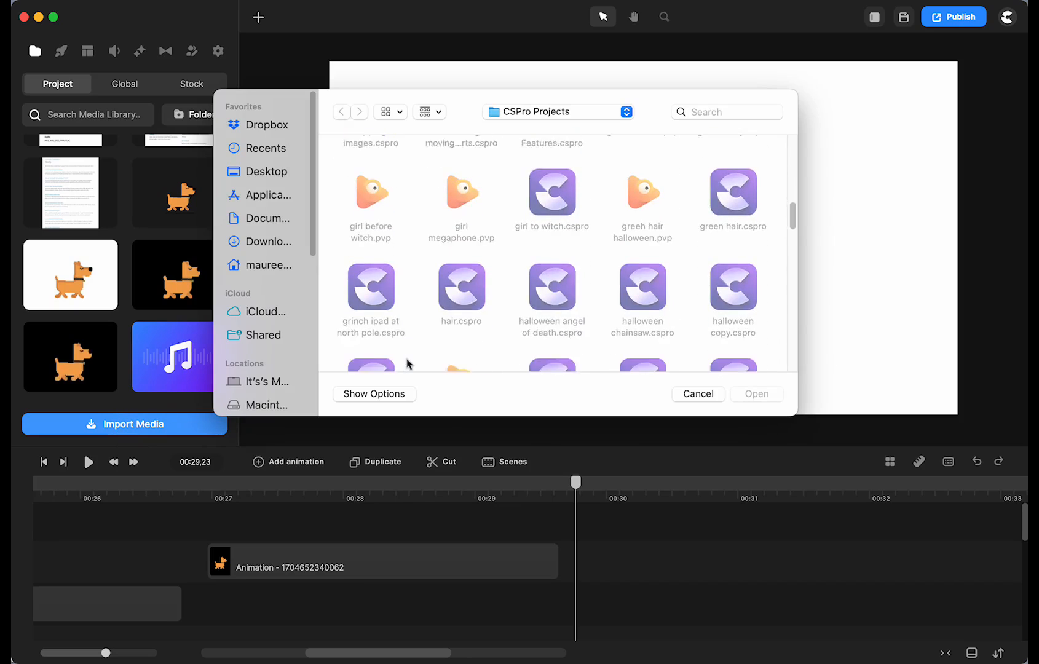
scroll(407, 363, down, 5)
scroll(407, 362, up, 2)
double_click(371, 215)
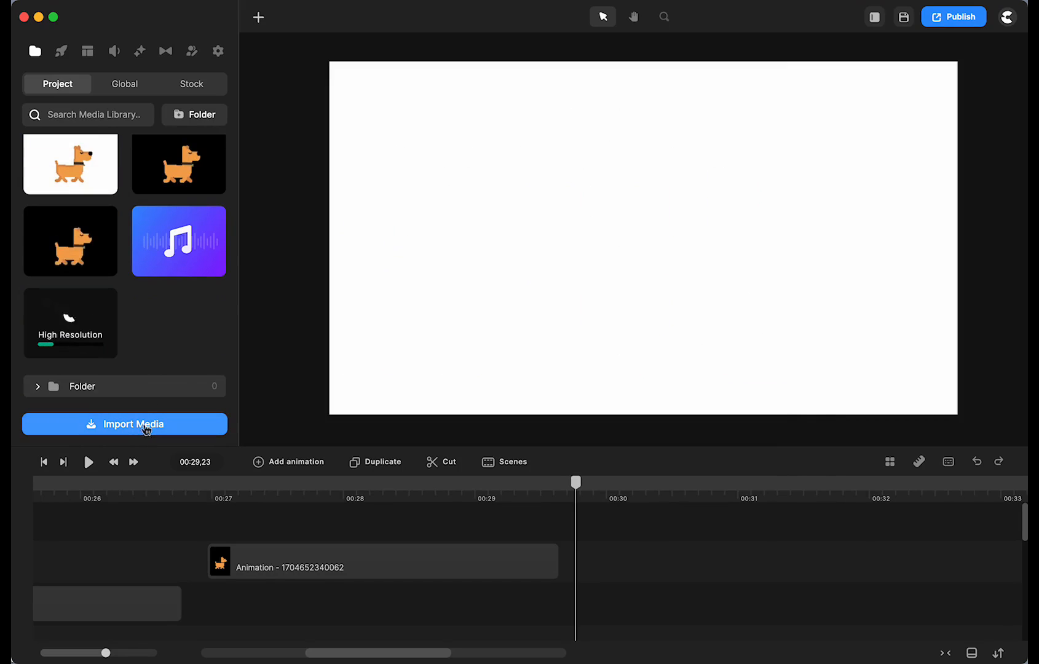
Step: Review the project's media items, including the happy-puppy-barks audio and the different dog animations
scroll(175, 335, up, 1)
scroll(174, 334, up, 2)
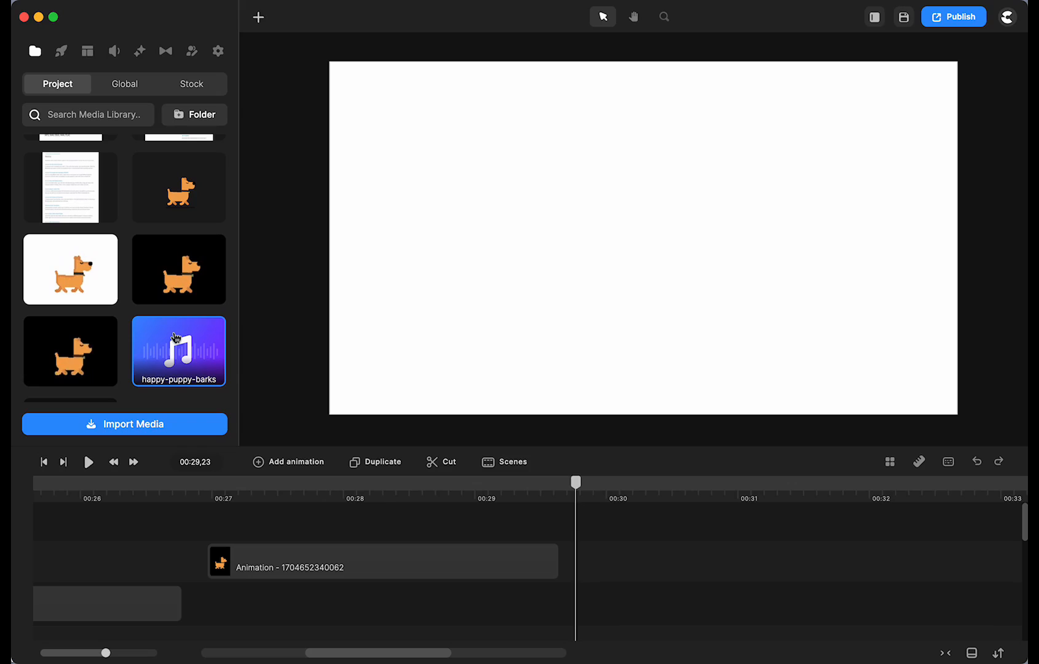
scroll(175, 337, up, 2)
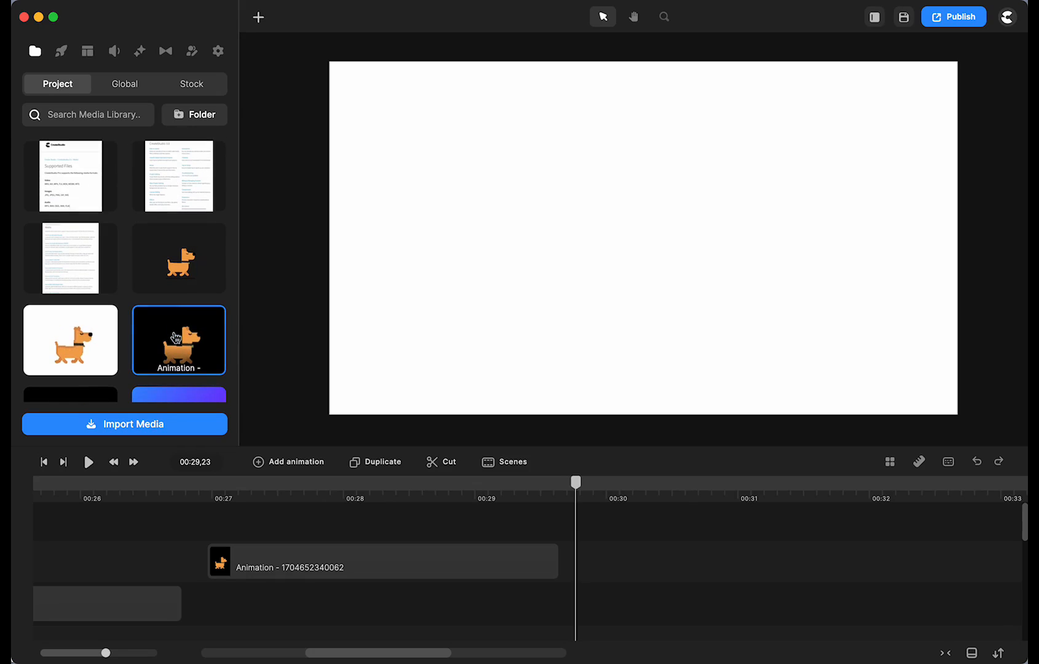
scroll(146, 317, down, 1)
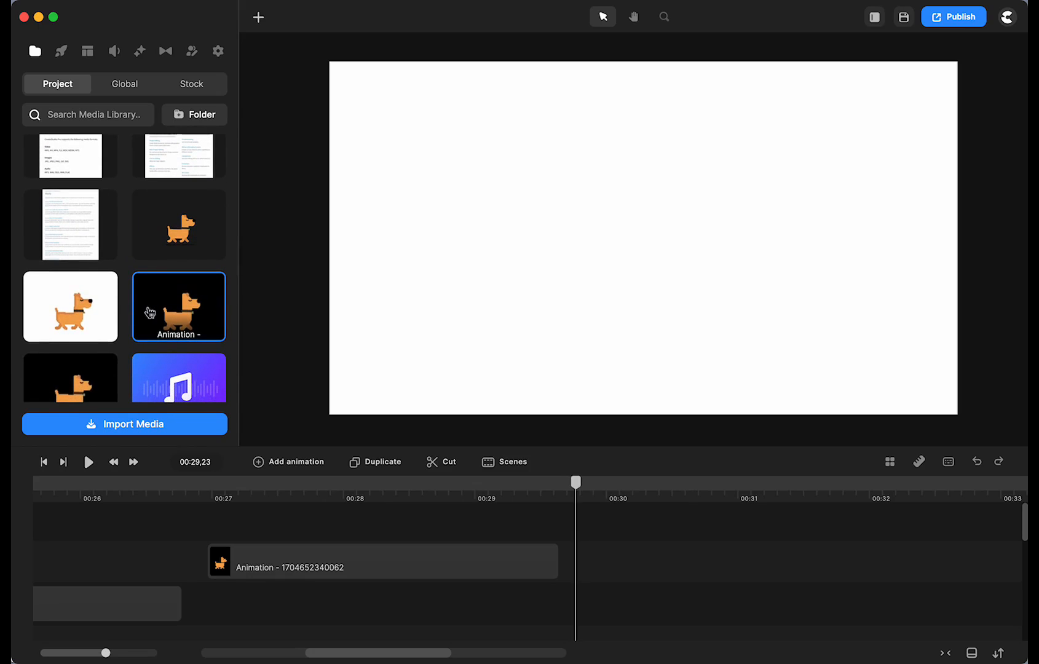
scroll(149, 313, up, 1)
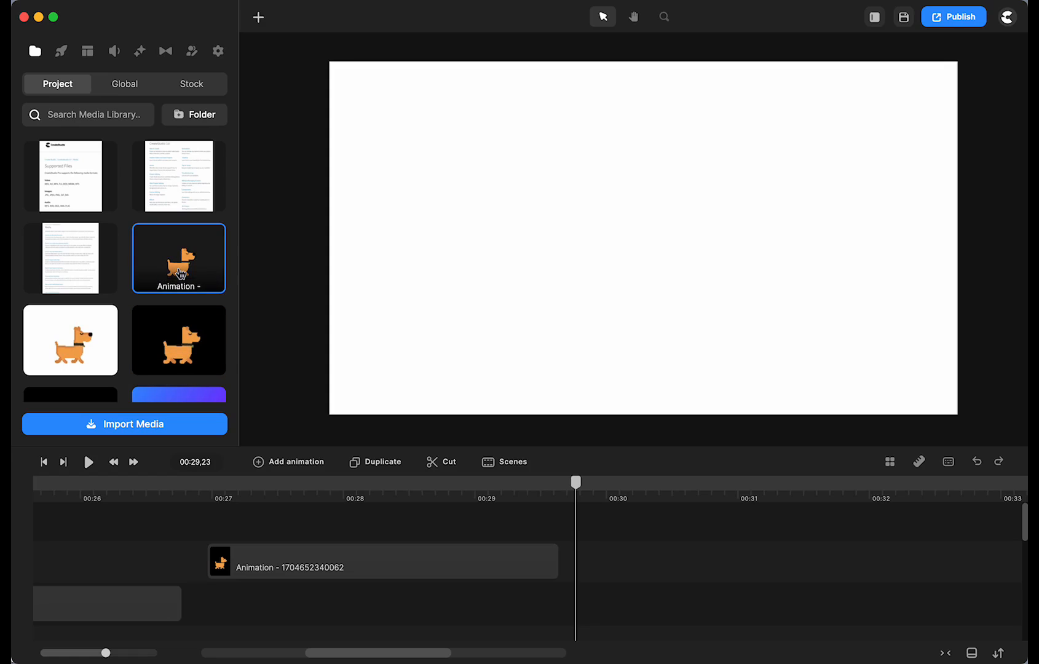
Step: Go back through the dog clips at 00:26,09, 00:18,16 and 00:15,24 to the two Lottie dogs at 00:13,28
click(119, 492)
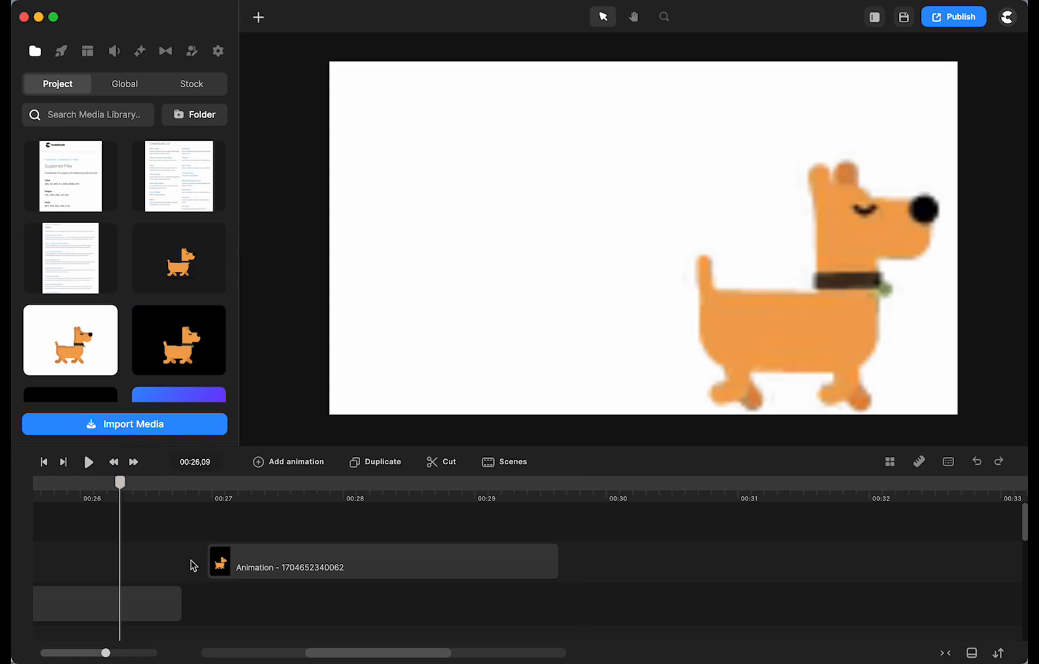
scroll(192, 563, left, 10)
click(207, 492)
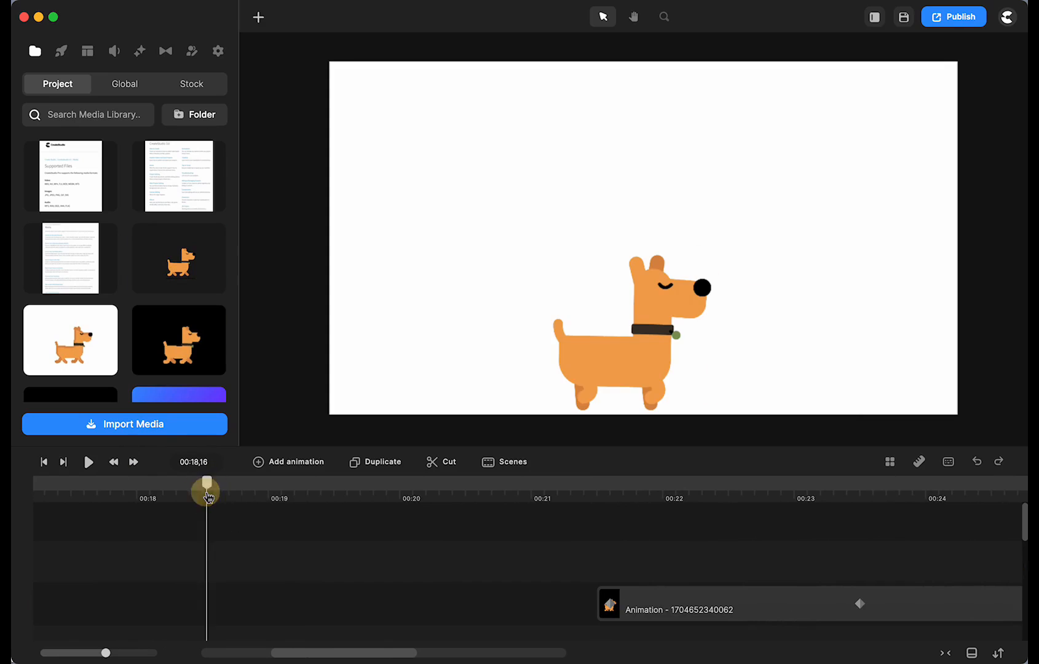
scroll(215, 551, left, 10)
click(237, 490)
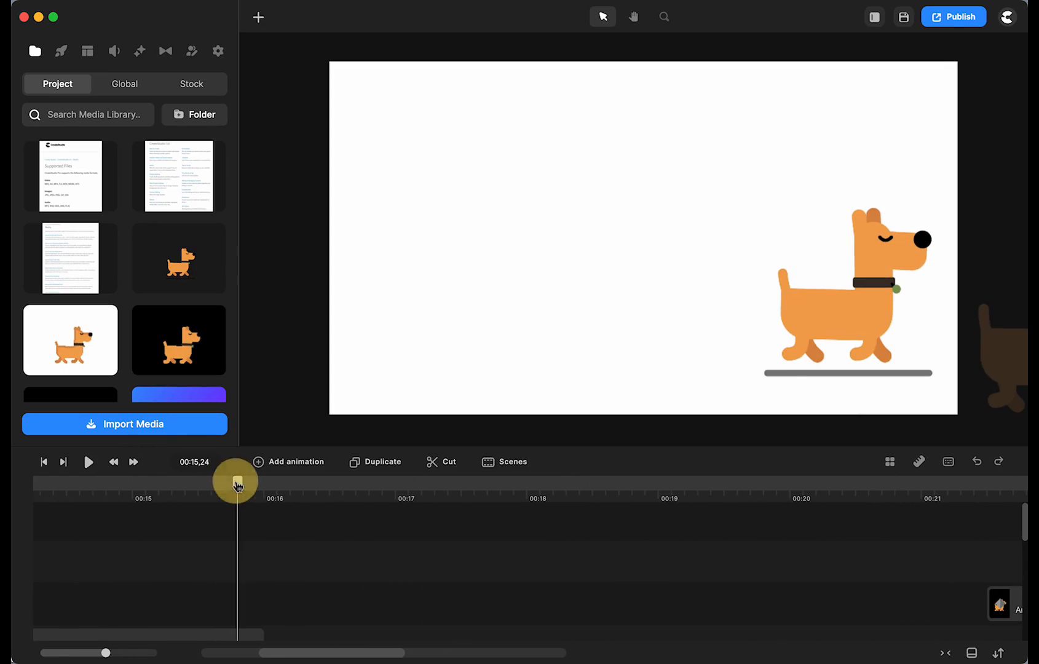
scroll(234, 544, left, 5)
click(110, 489)
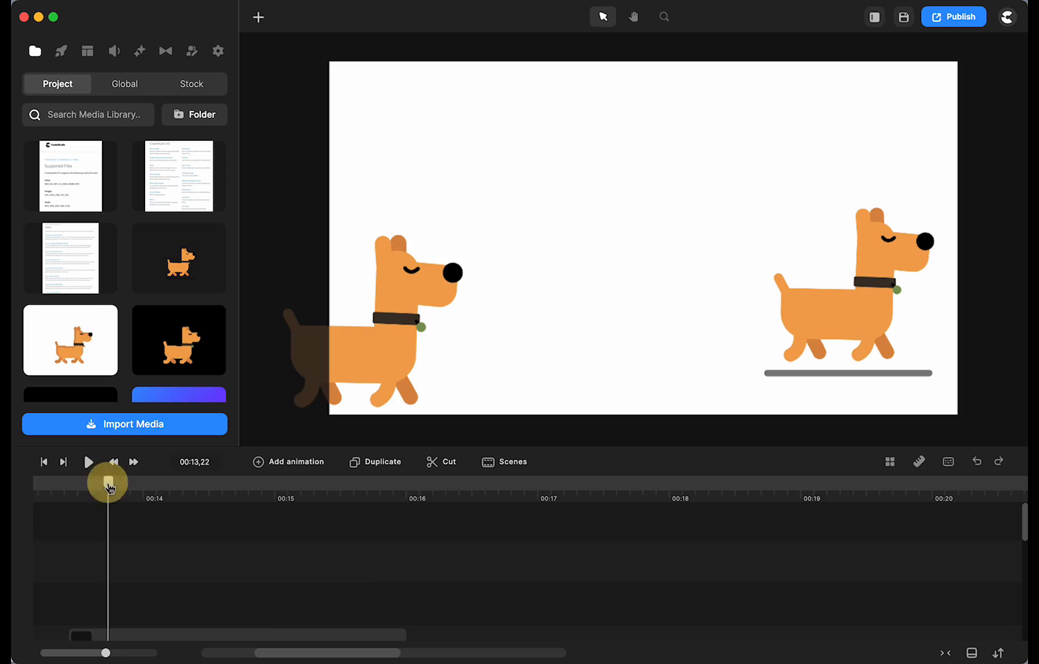
scroll(197, 571, left, 5)
drag(249, 483, 275, 486)
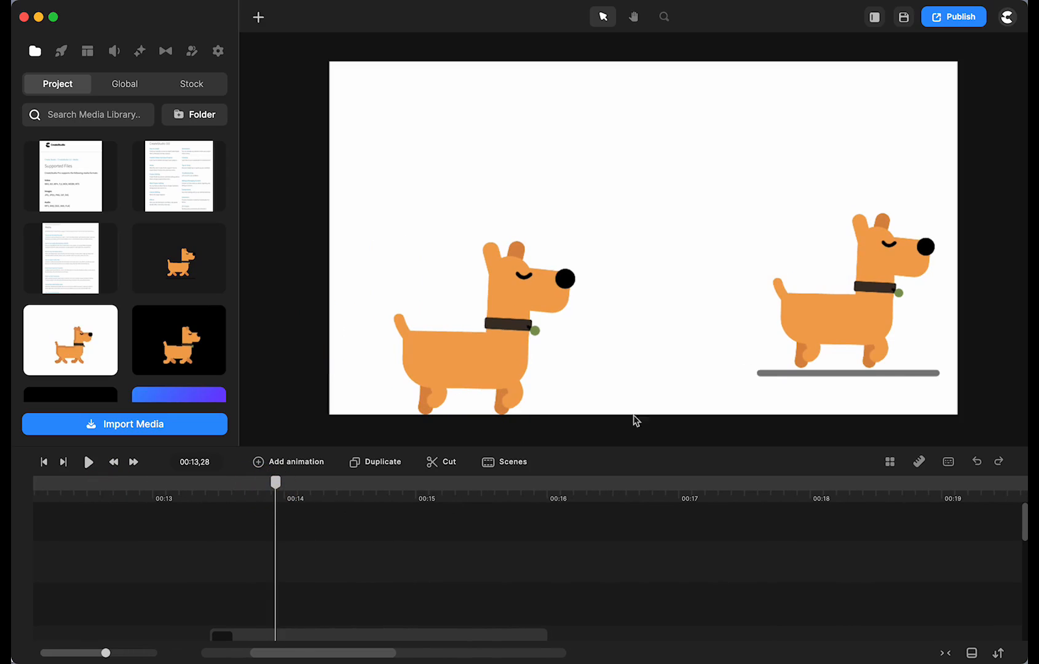
Step: Group the two visible Lottie dog clips that start before 00:14 on the timeline
scroll(350, 587, down, 3)
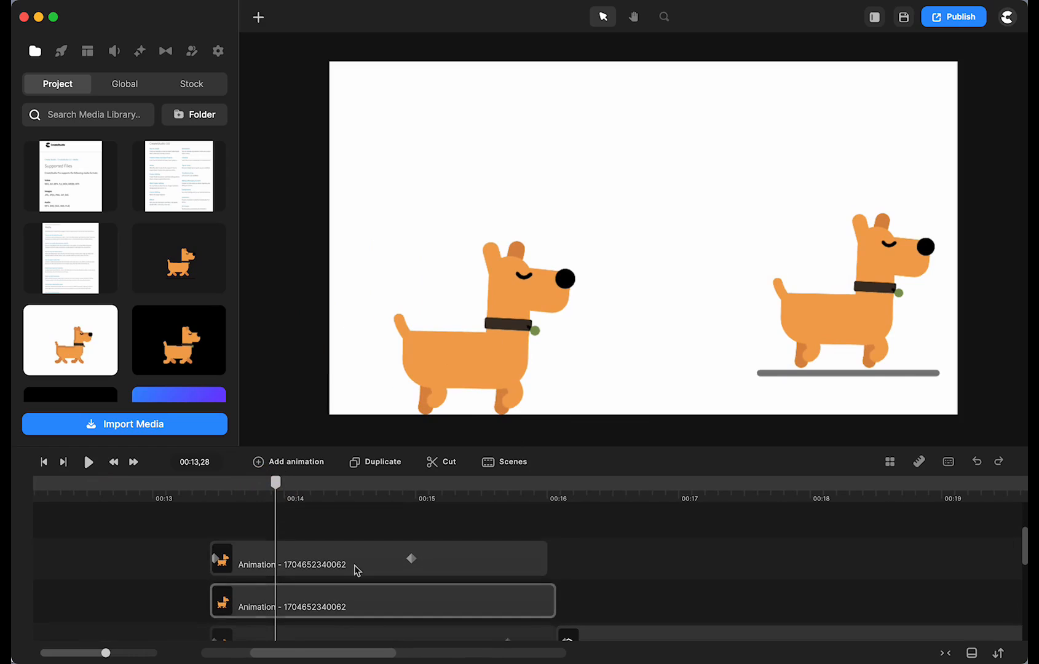
click(350, 529)
click(355, 569)
shift+click(356, 606)
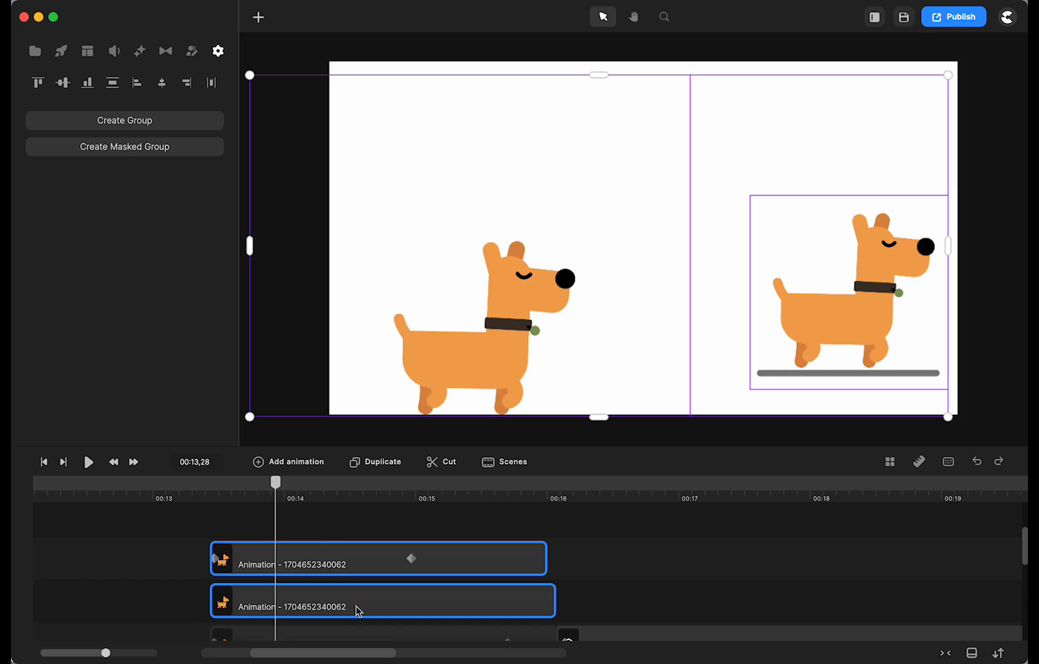
right_click(353, 611)
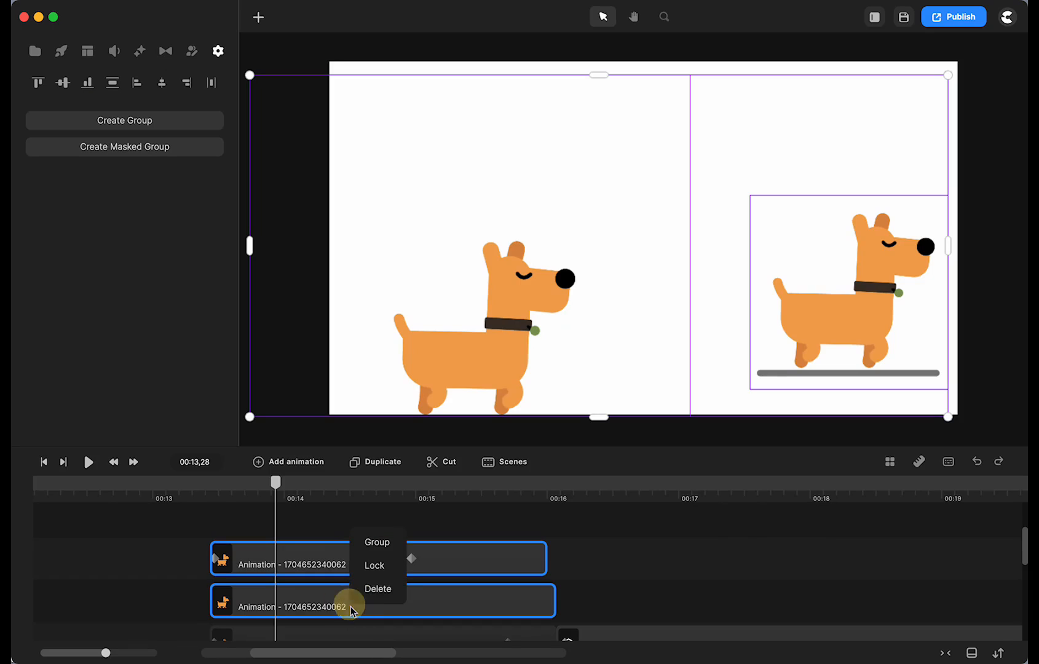
click(373, 554)
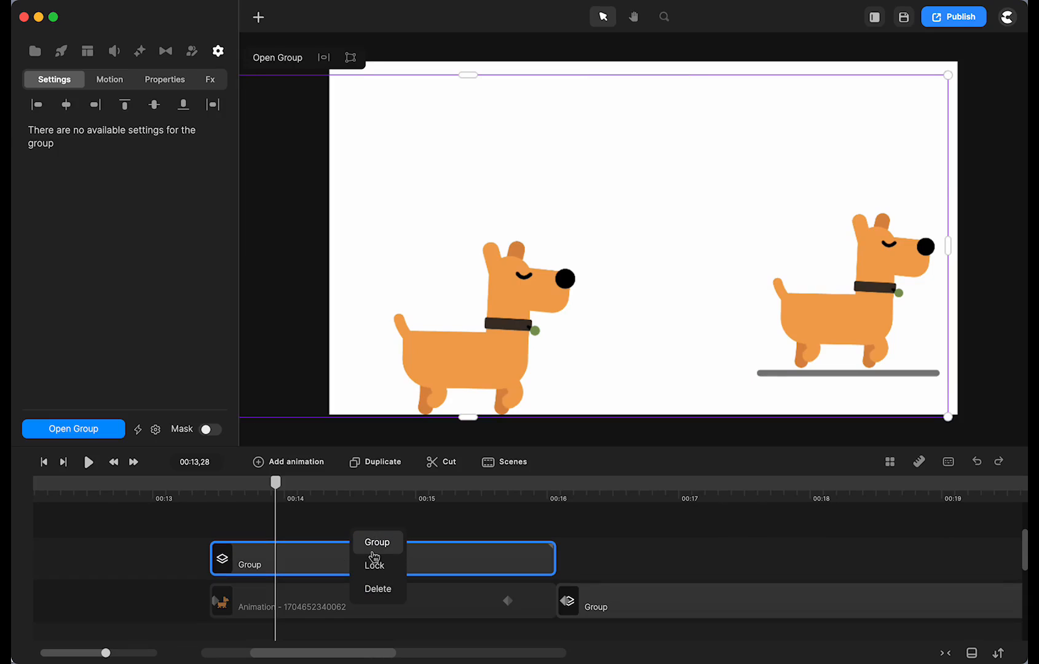
Step: Save the dog group to My Scenes and show the saved scenes
right_click(280, 559)
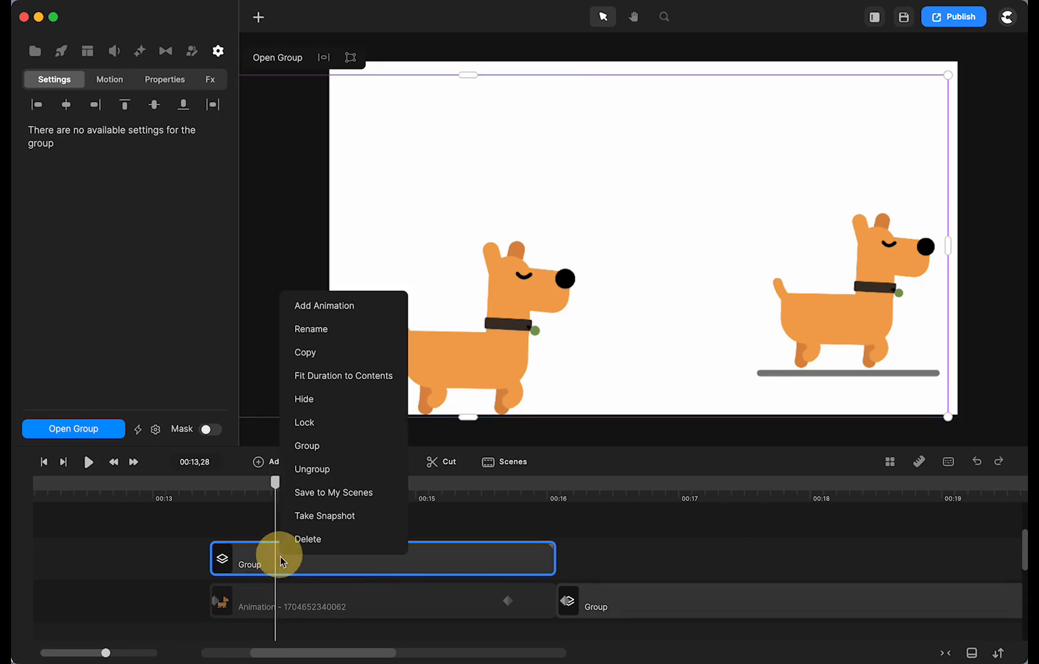
click(324, 497)
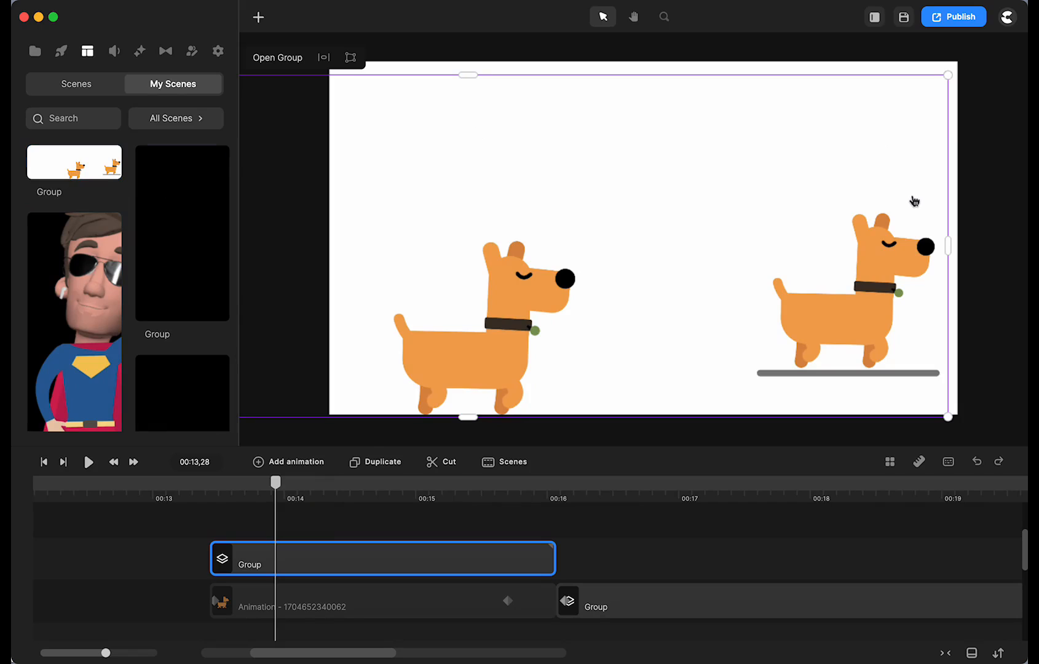
click(187, 85)
Step: Add the saved dog group from My Scenes to the canvas at 00:13,28 and try moving it upward
drag(64, 163, 559, 230)
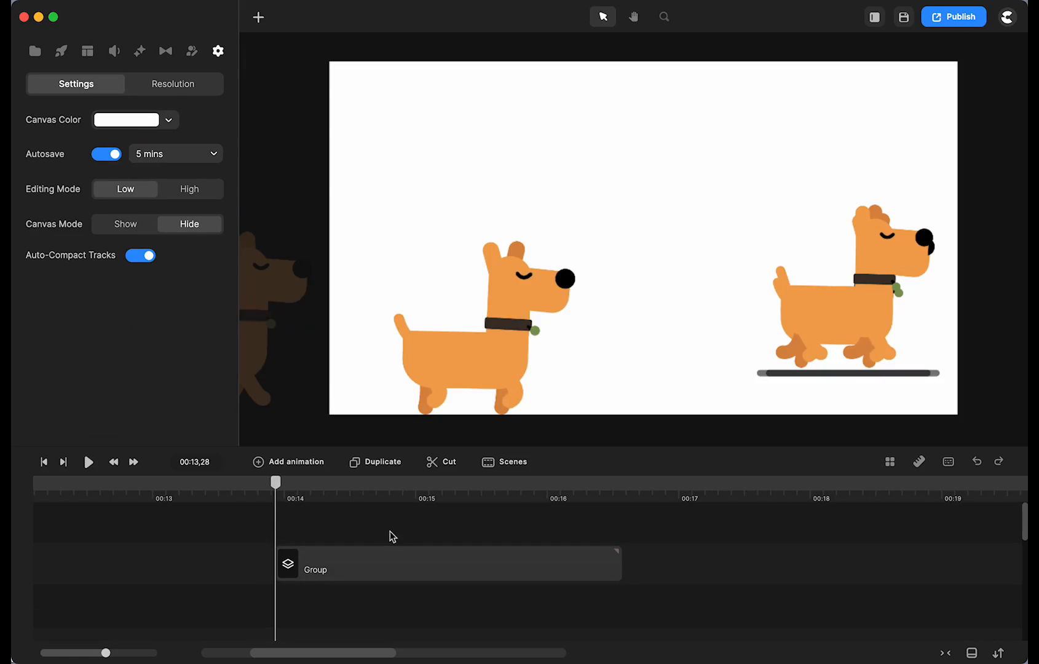
click(362, 566)
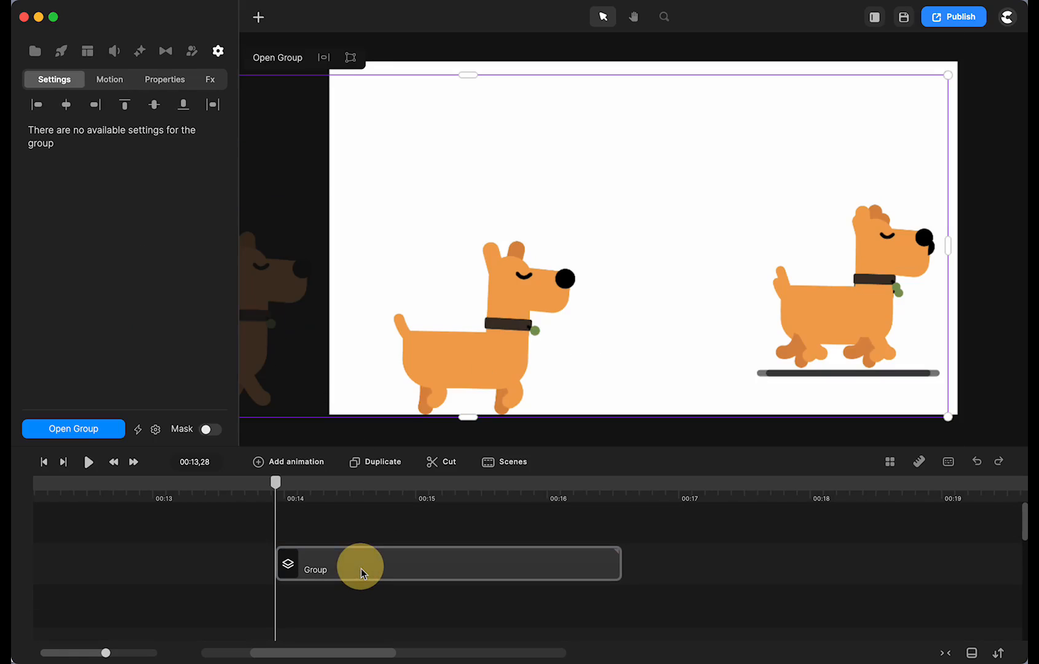
click(420, 490)
drag(830, 340, 767, 185)
Step: Move the playhead to 00:14,14 and delete the added copy of the dog group
drag(421, 483, 354, 507)
click(415, 558)
key(BackSpace)
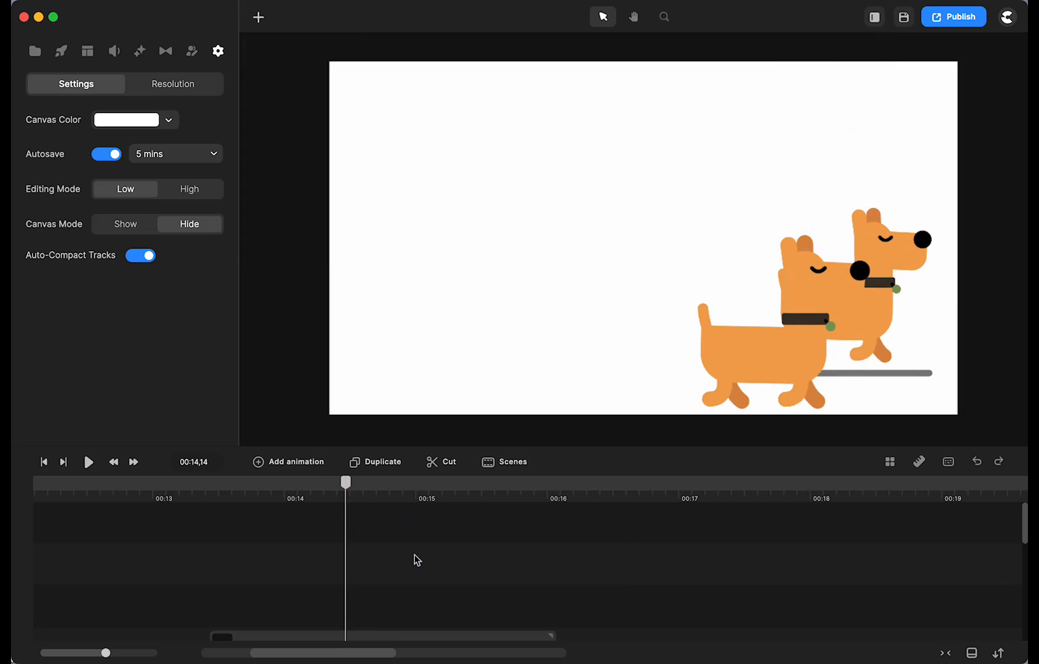
Step: Delete the saved two-dog group from My Scenes
click(88, 50)
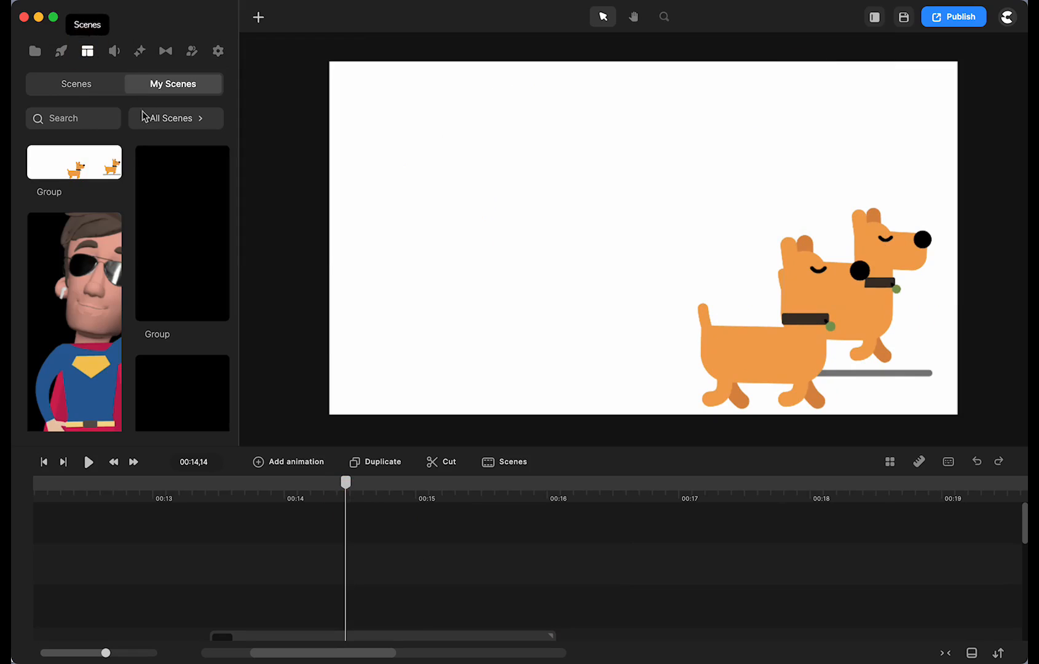
right_click(74, 172)
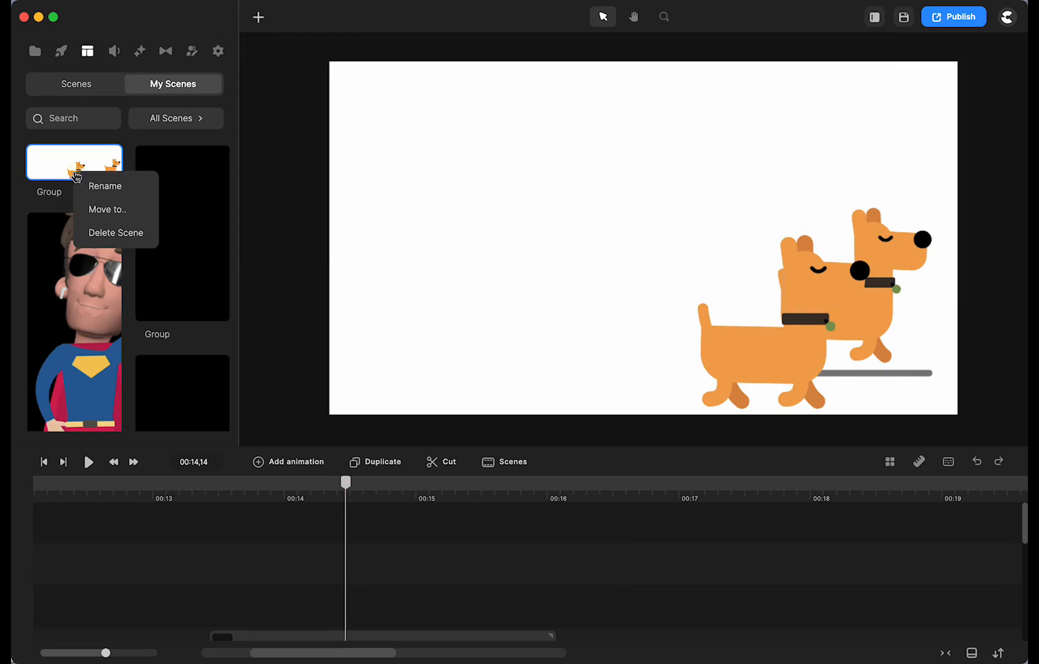
click(123, 239)
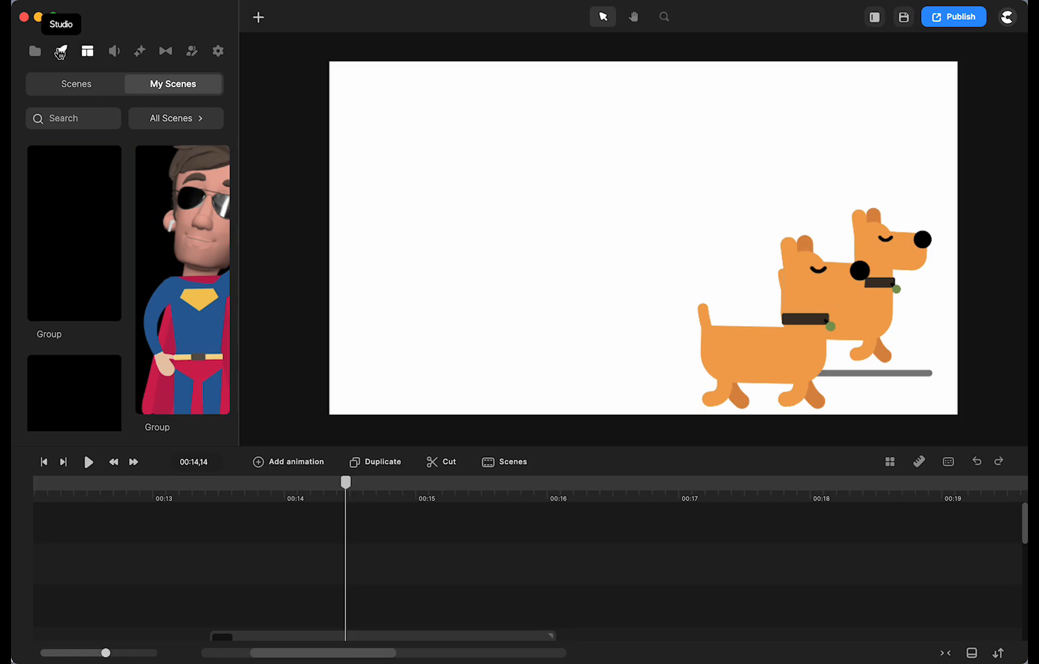
Step: Copy the transparent dog animation from the project media to the Global media library
click(35, 51)
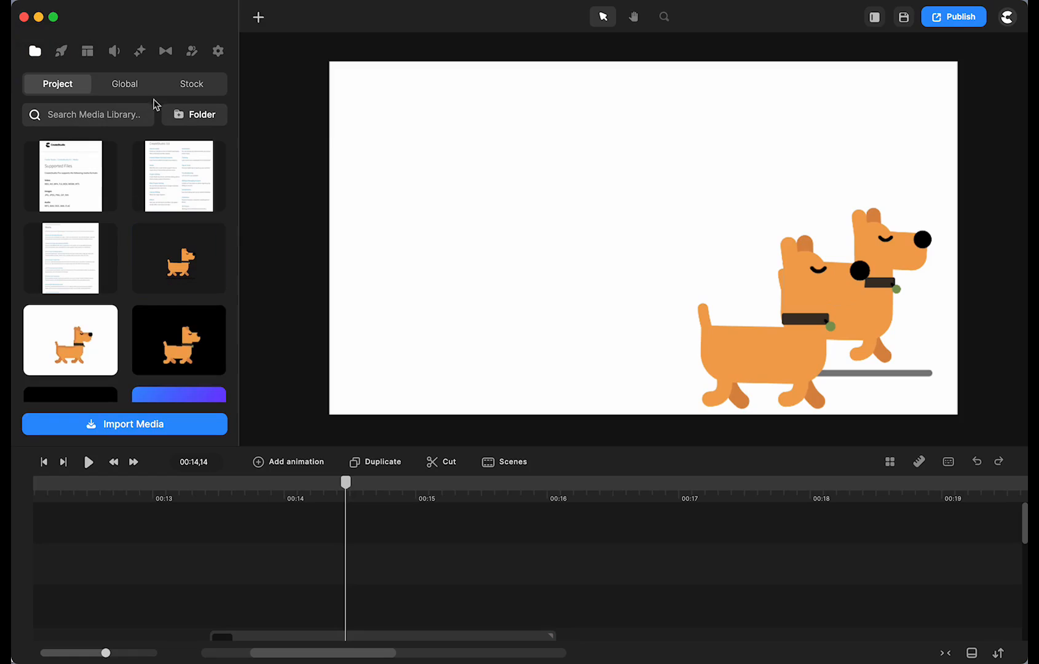
click(139, 86)
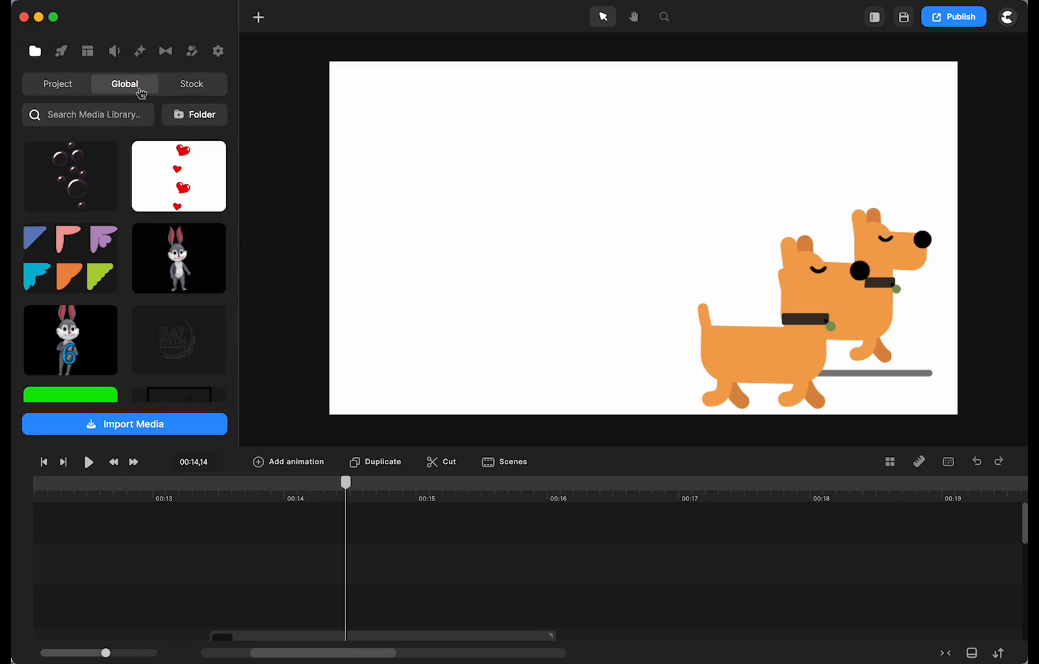
click(60, 84)
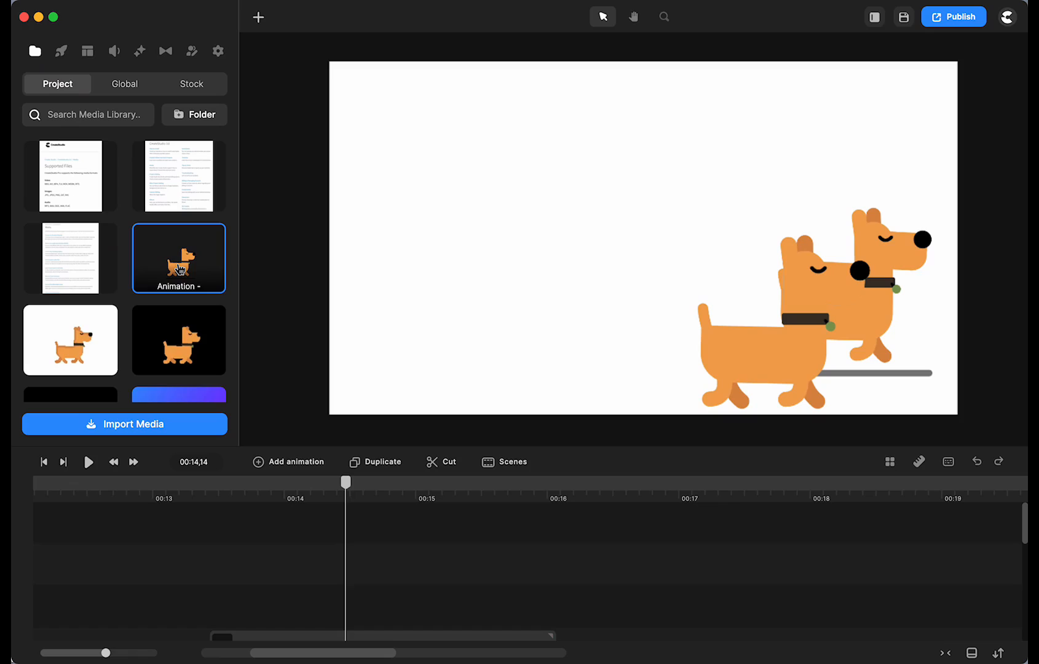
right_click(179, 269)
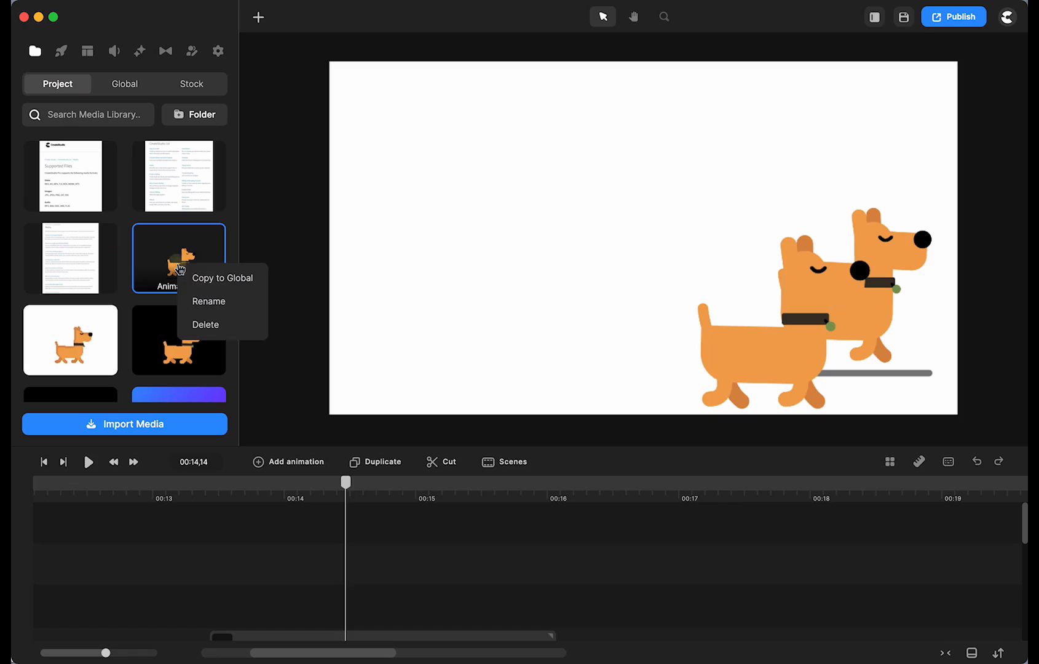
click(212, 281)
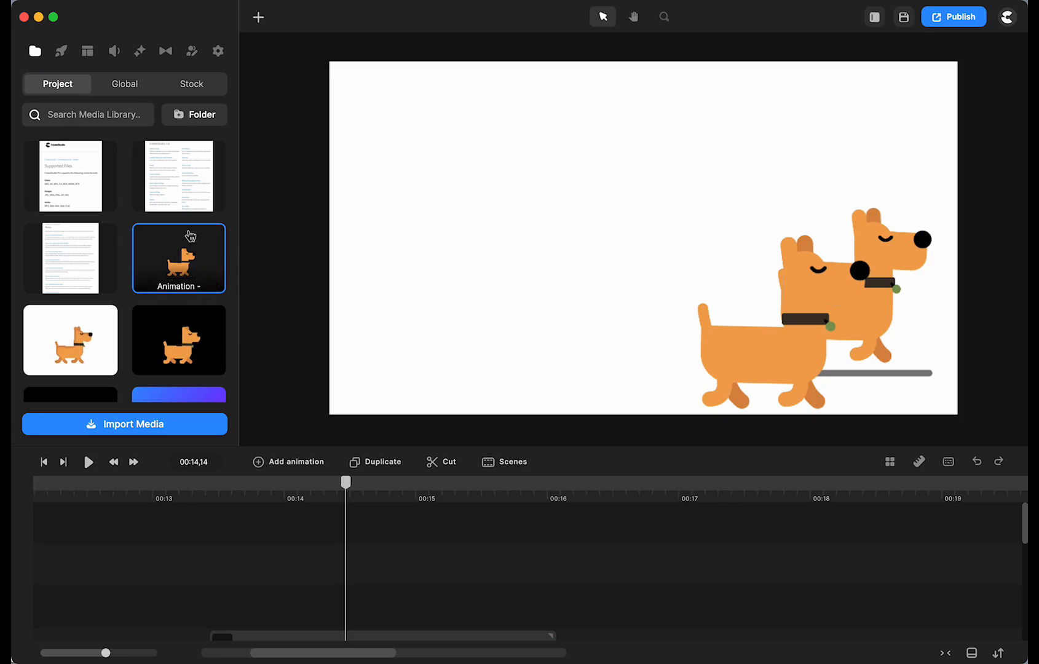
Step: Look for the copied dog animation in the Global media library and examine the folders listed below it
click(124, 90)
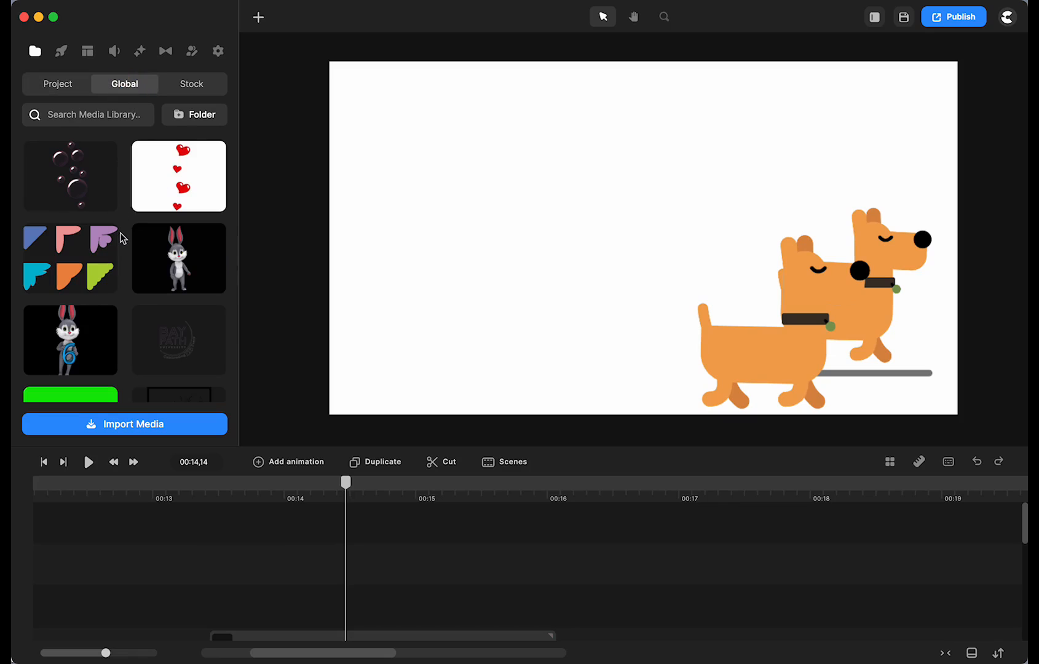
scroll(123, 238, down, 15)
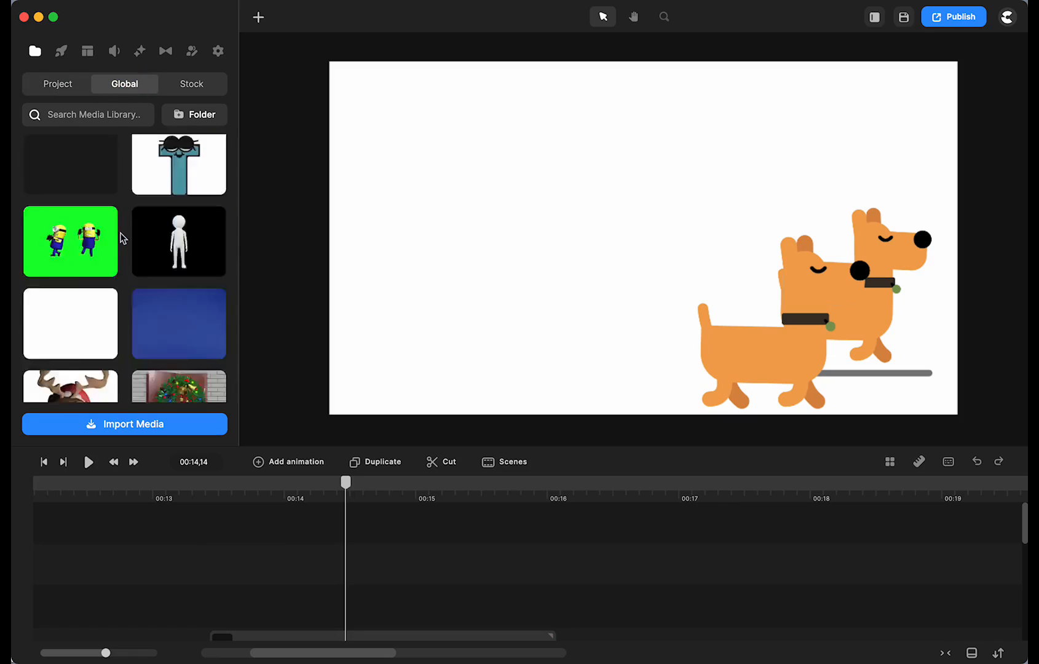
scroll(123, 239, down, 5)
scroll(123, 239, down, 5)
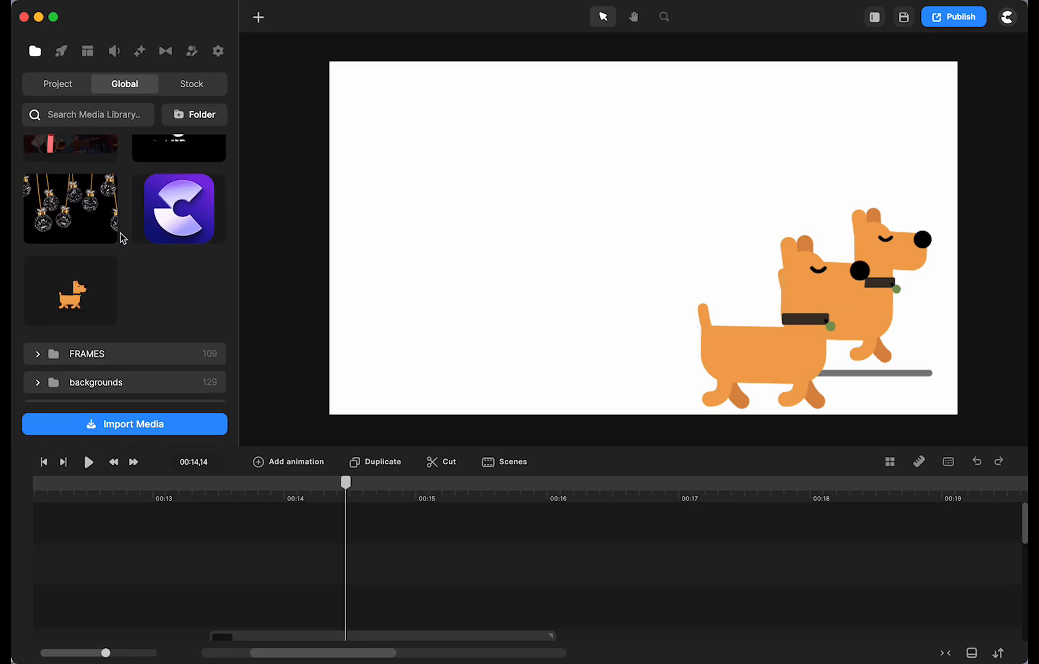
scroll(157, 241, down, 1)
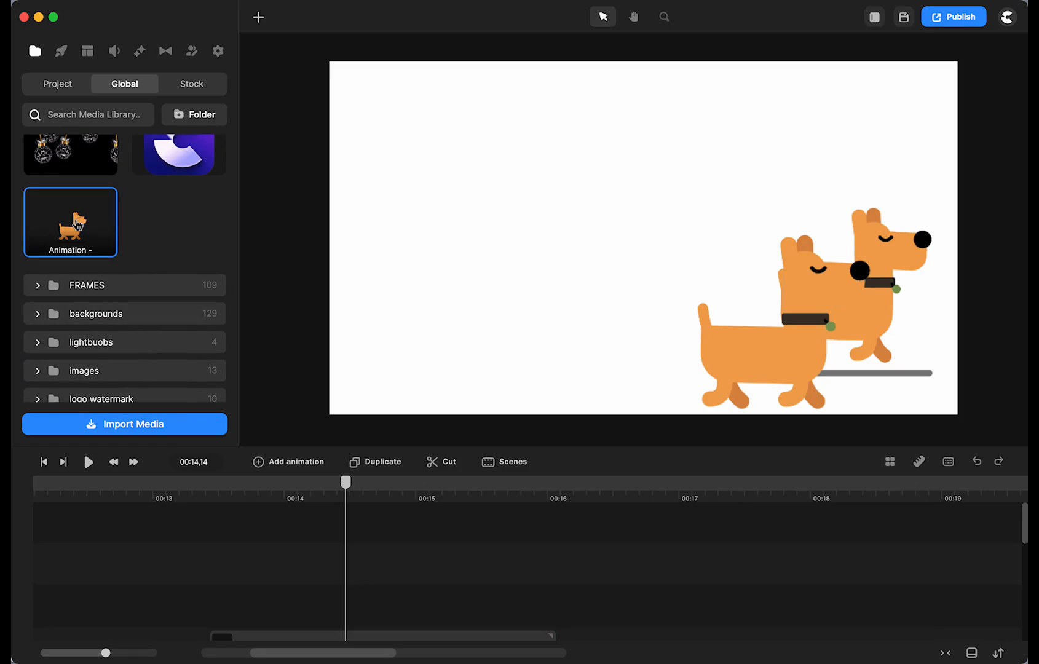
scroll(153, 272, down, 10)
scroll(153, 273, up, 10)
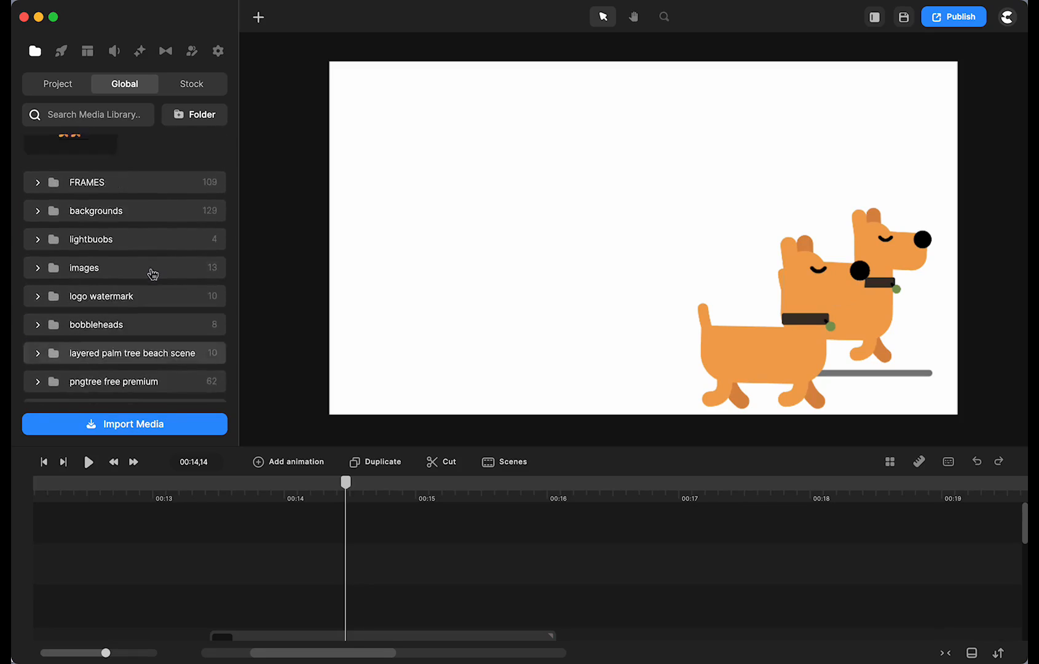
scroll(154, 233, down, 2)
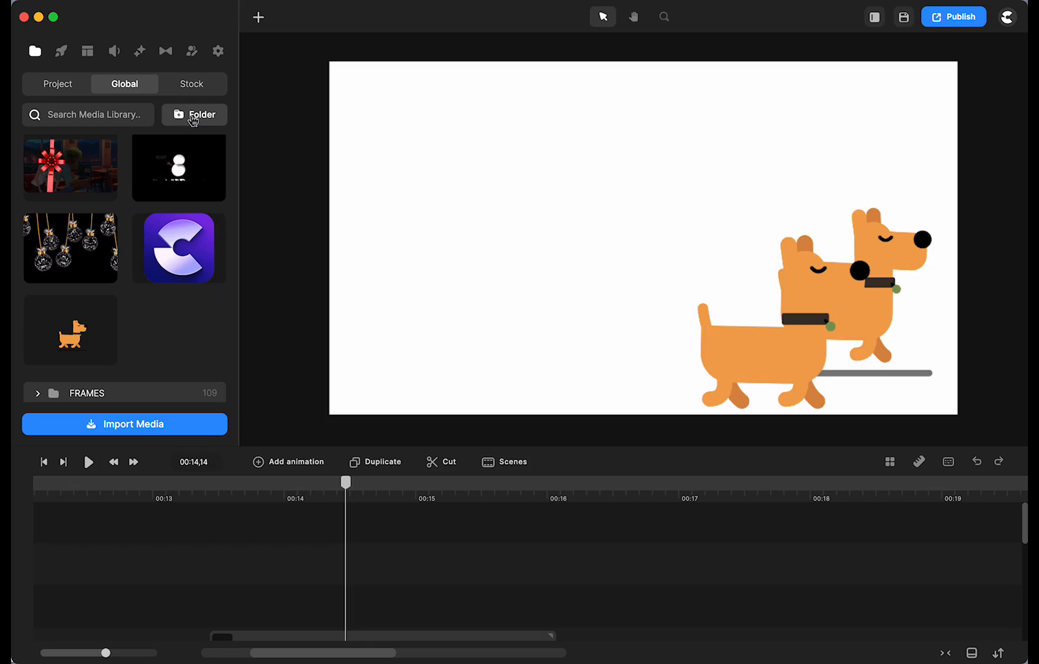
Step: Create a new folder in the Global media library and name it "lottie files"
click(191, 116)
scroll(171, 289, down, 15)
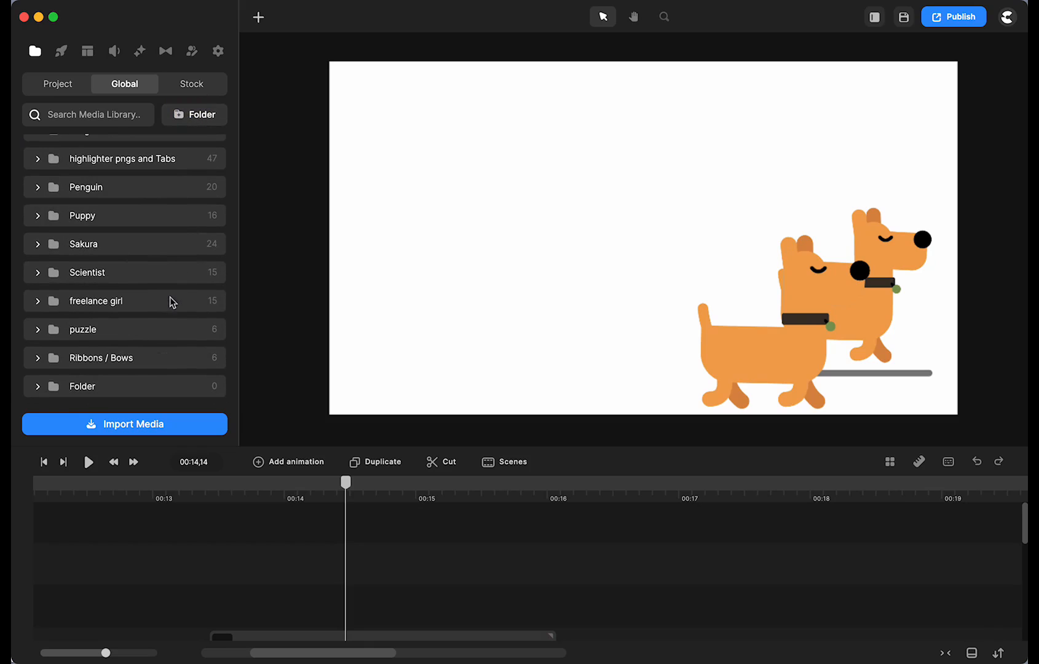
right_click(84, 394)
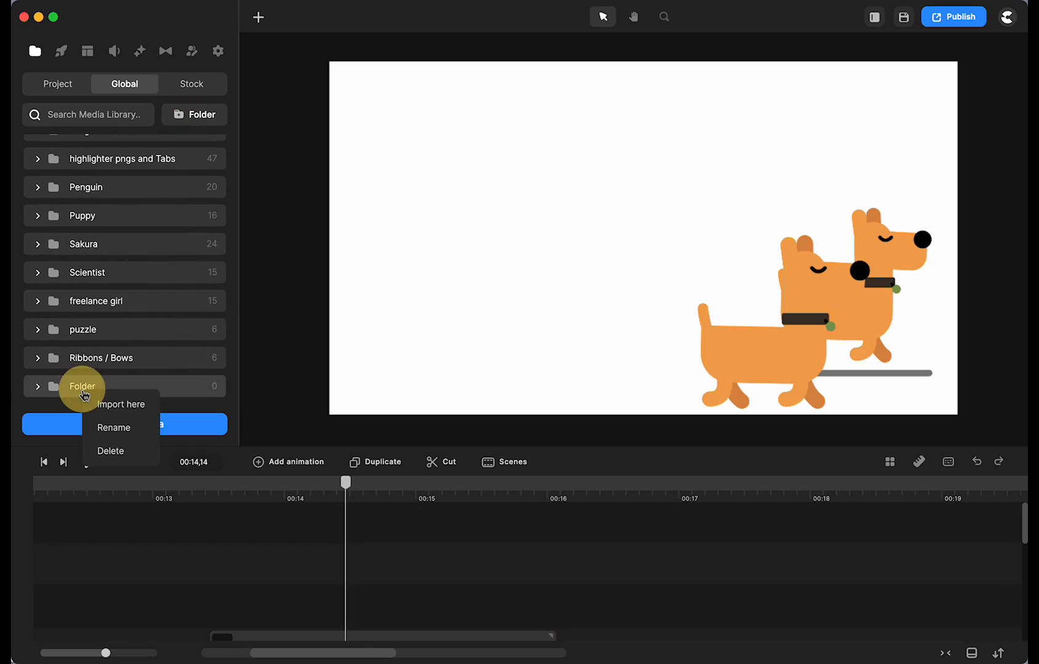
click(109, 429)
key(BackSpace)
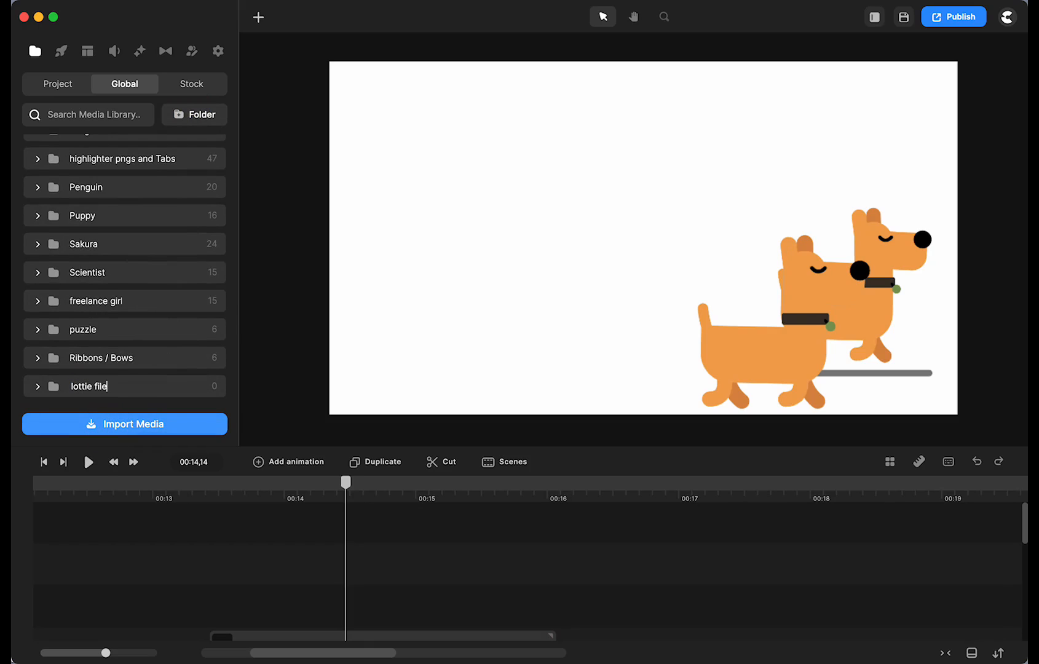
text(lottie files)
key(Return)
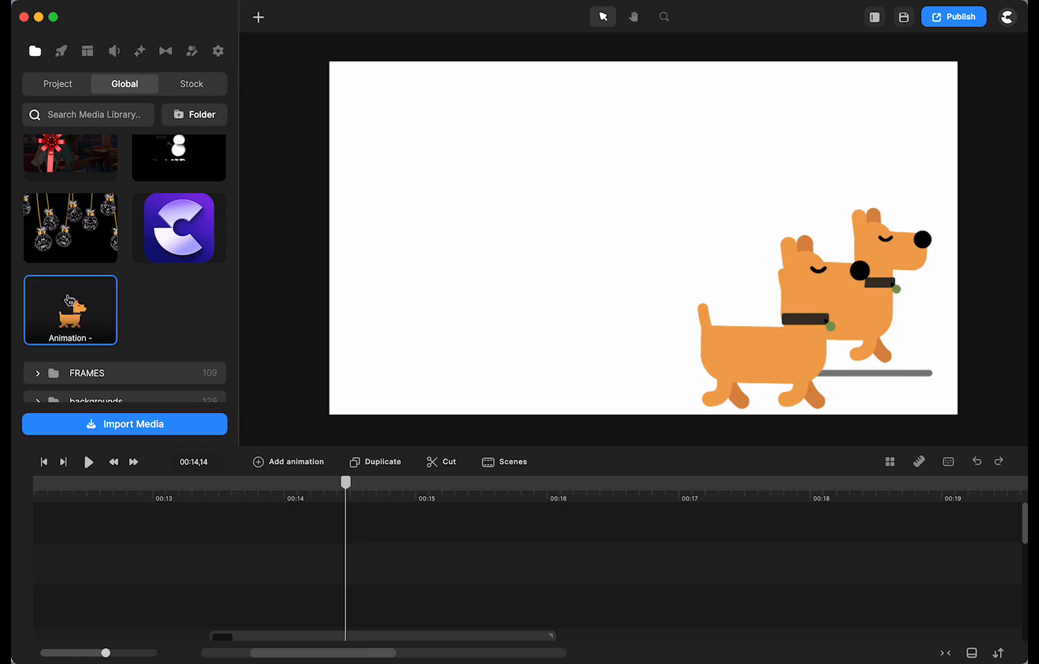
Step: Move the copied dog animation into the lottie files folder and expand the folder to show its contents
drag(70, 316, 83, 389)
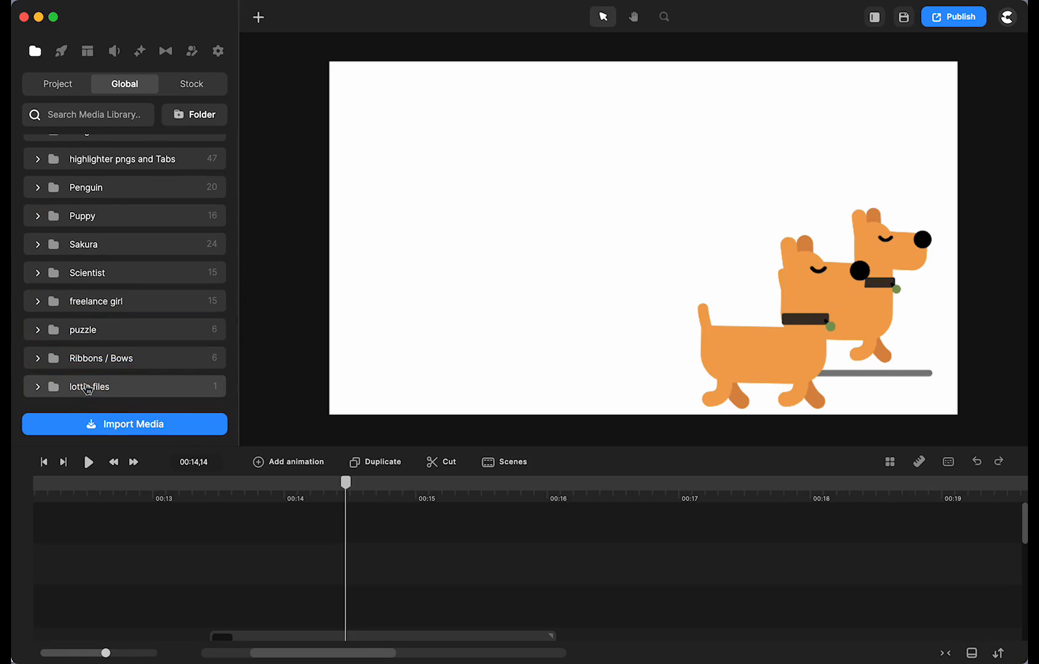
click(38, 387)
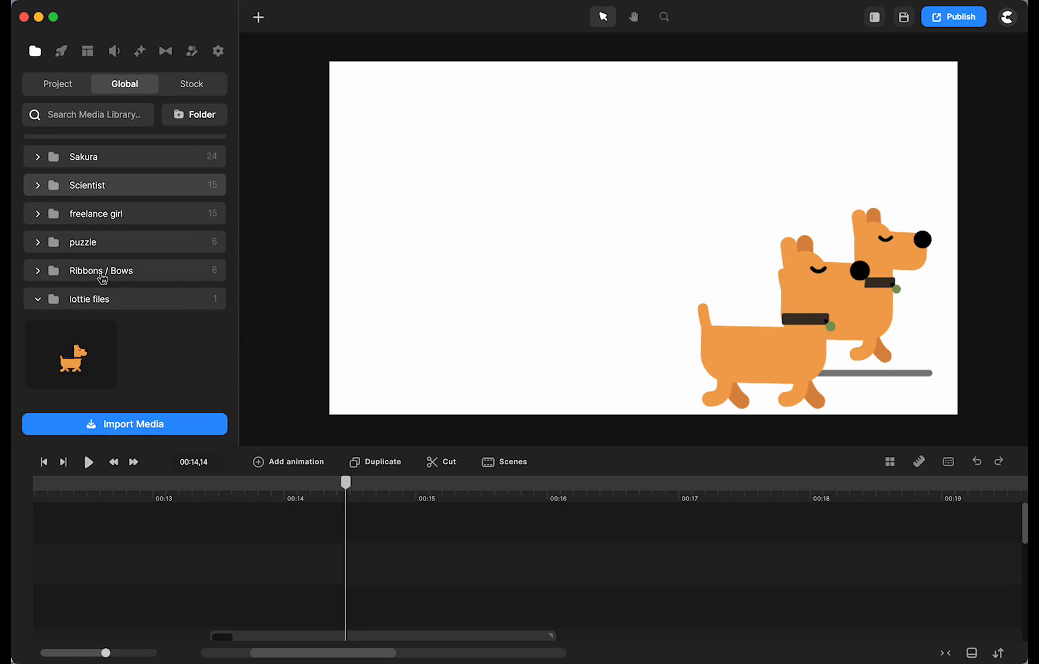
scroll(102, 278, up, 10)
scroll(147, 252, up, 5)
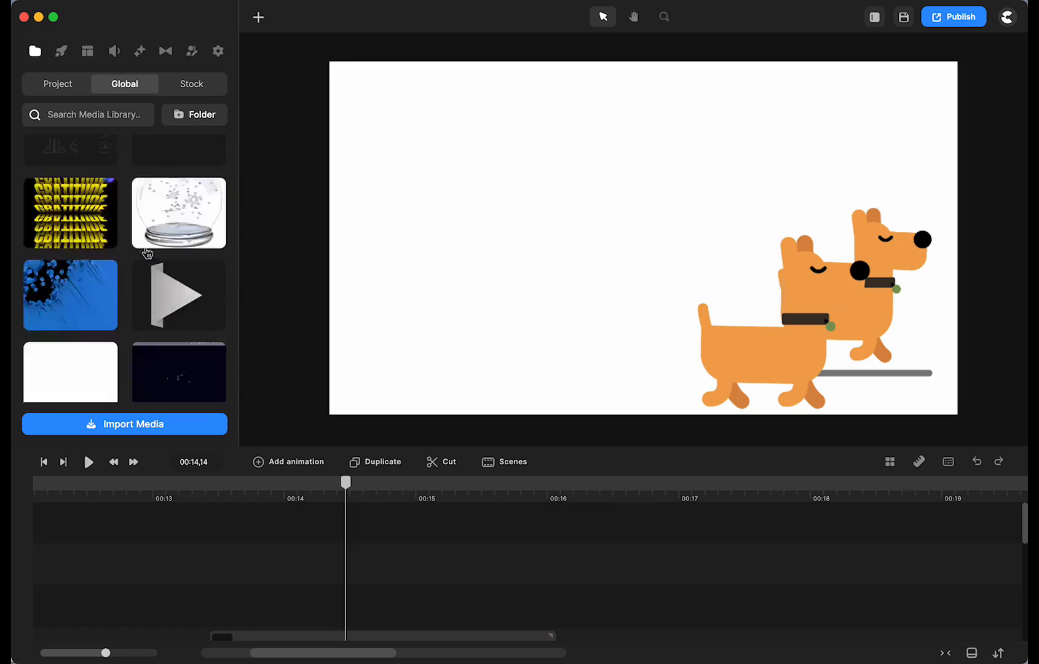
Step: Add the loading dots animation from the project media at 00:14,14, scale it to 25%, and preview its playback
click(58, 85)
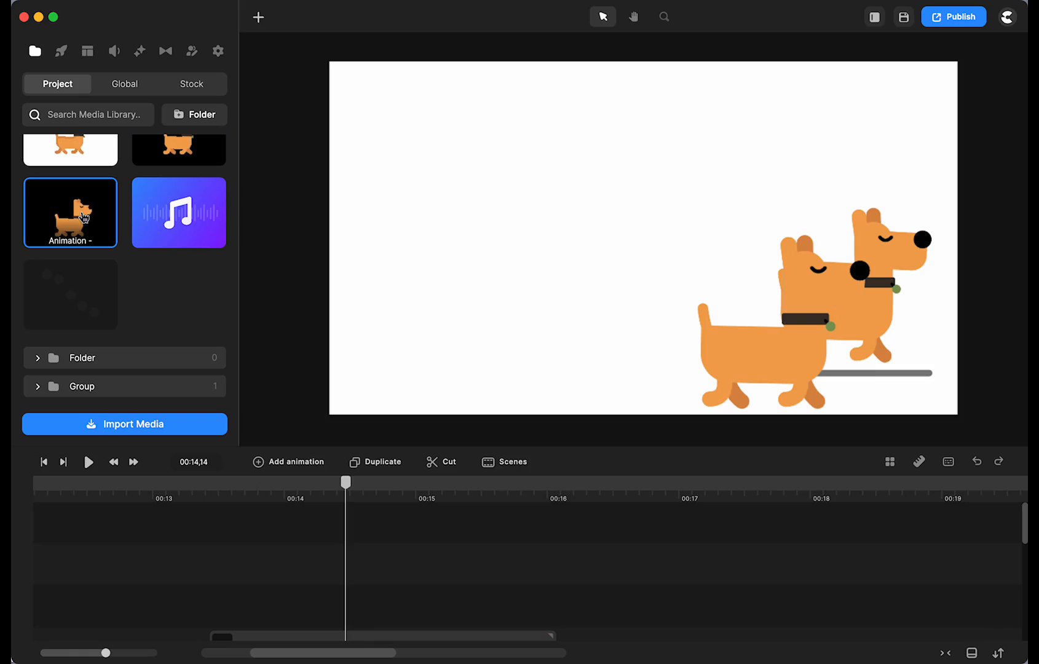
drag(68, 302, 507, 265)
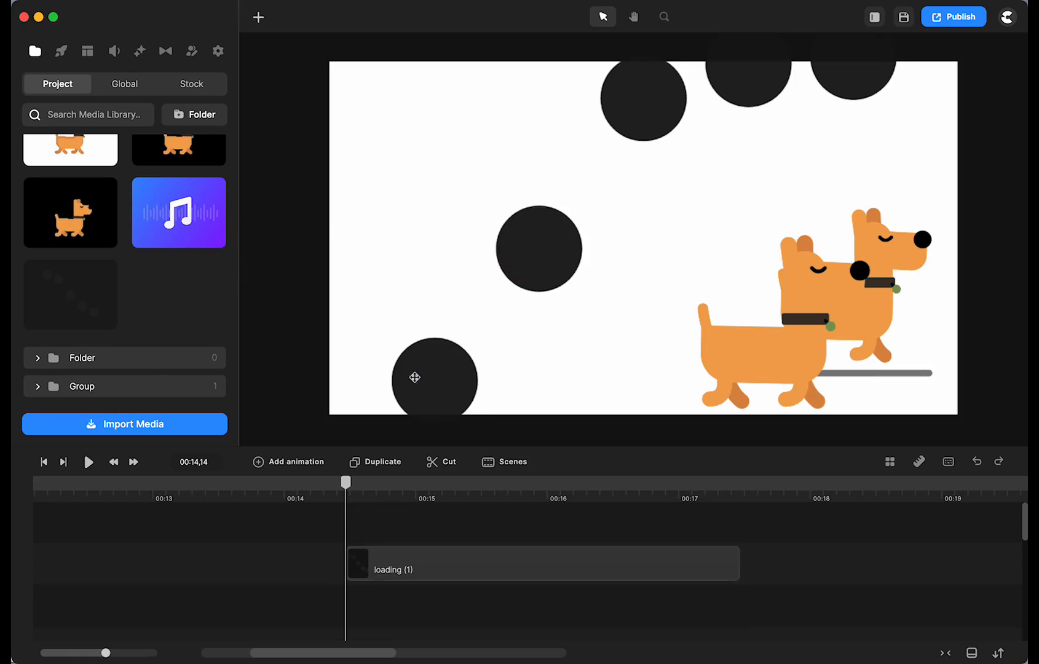
click(428, 398)
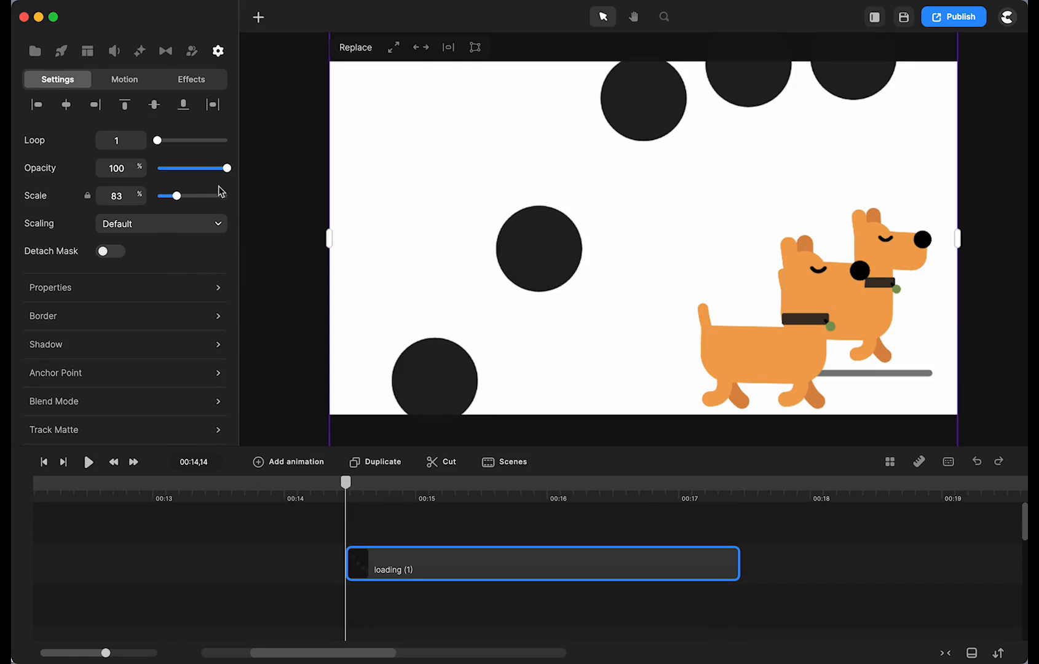
drag(177, 195, 162, 196)
click(89, 462)
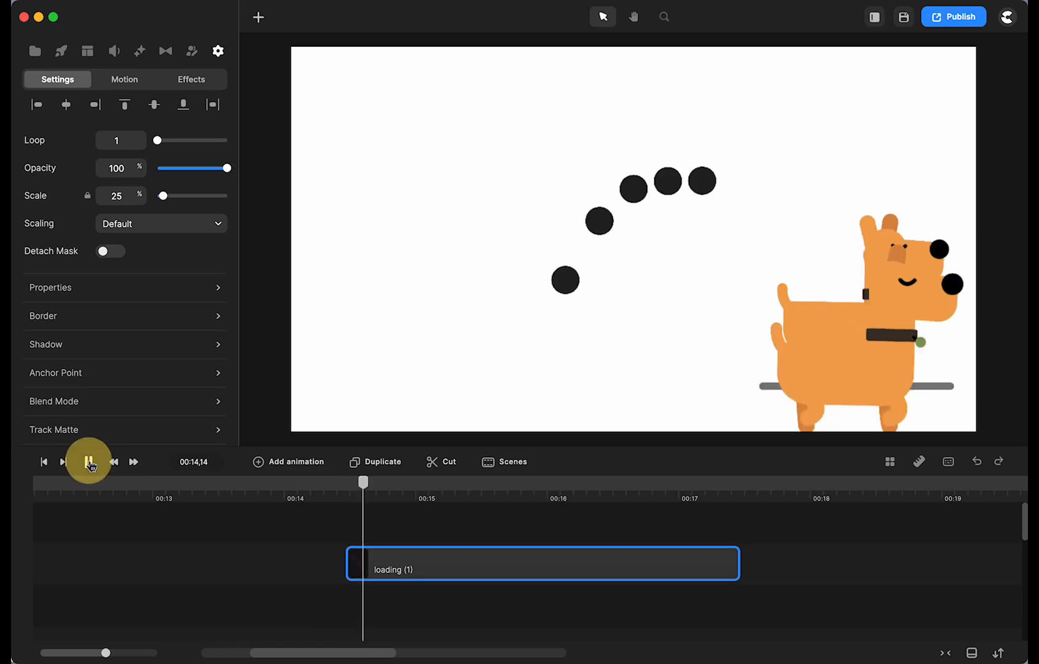
click(89, 462)
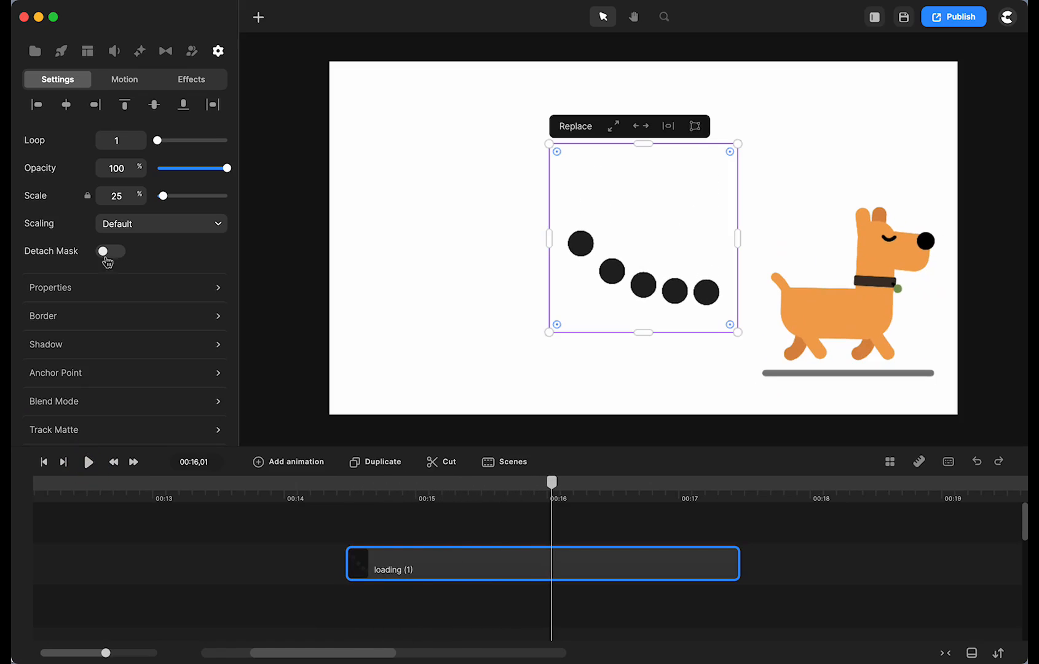
Step: View My Scenes, and return to the beginning of the Global media library
click(87, 57)
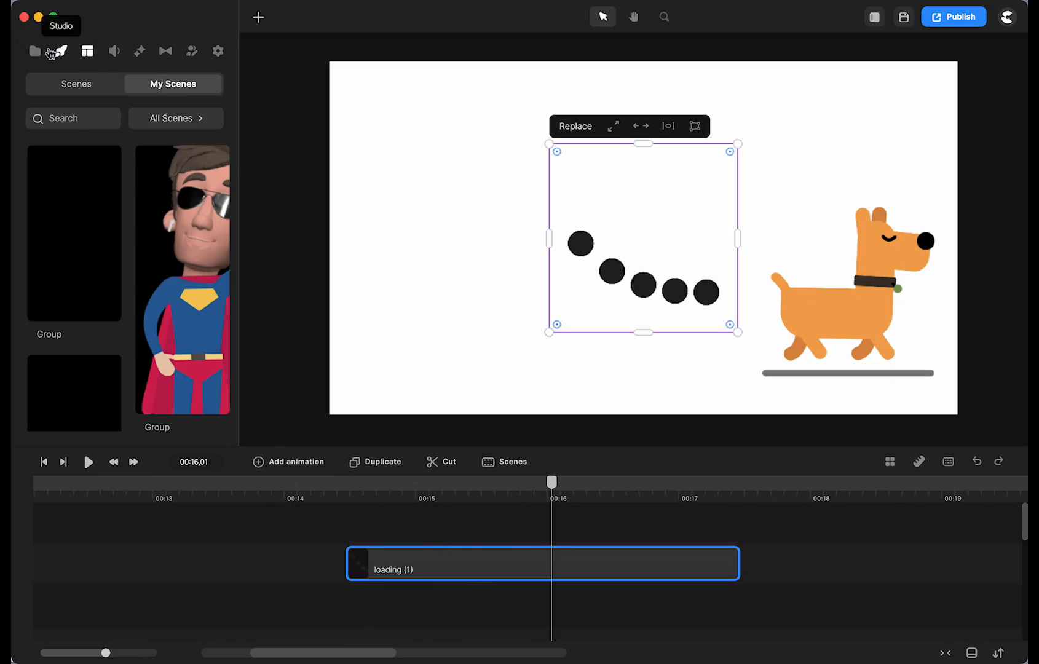
click(35, 52)
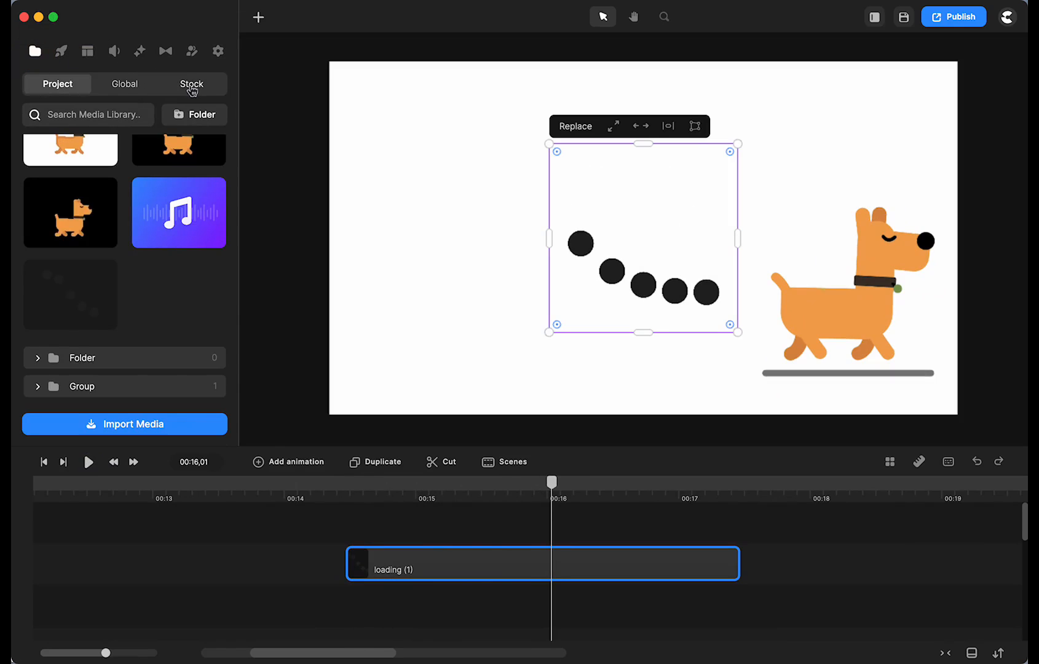
click(135, 86)
scroll(117, 296, up, 5)
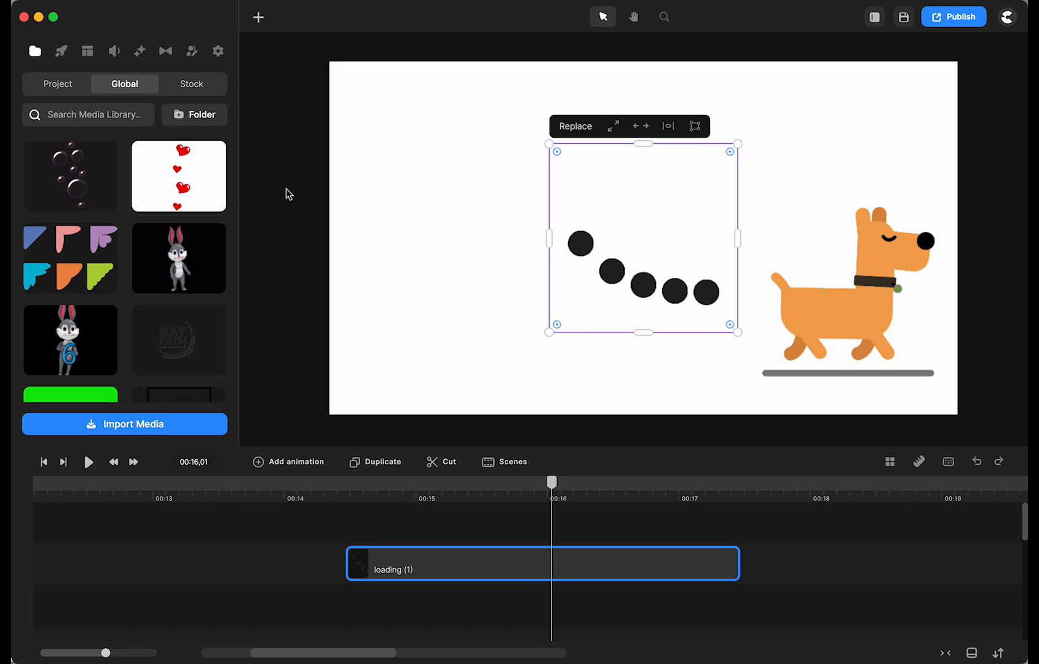
Step: Review the timeline's dog clips at 00:21,25 and return the playhead to 00:13,22
click(352, 491)
drag(352, 487, 394, 549)
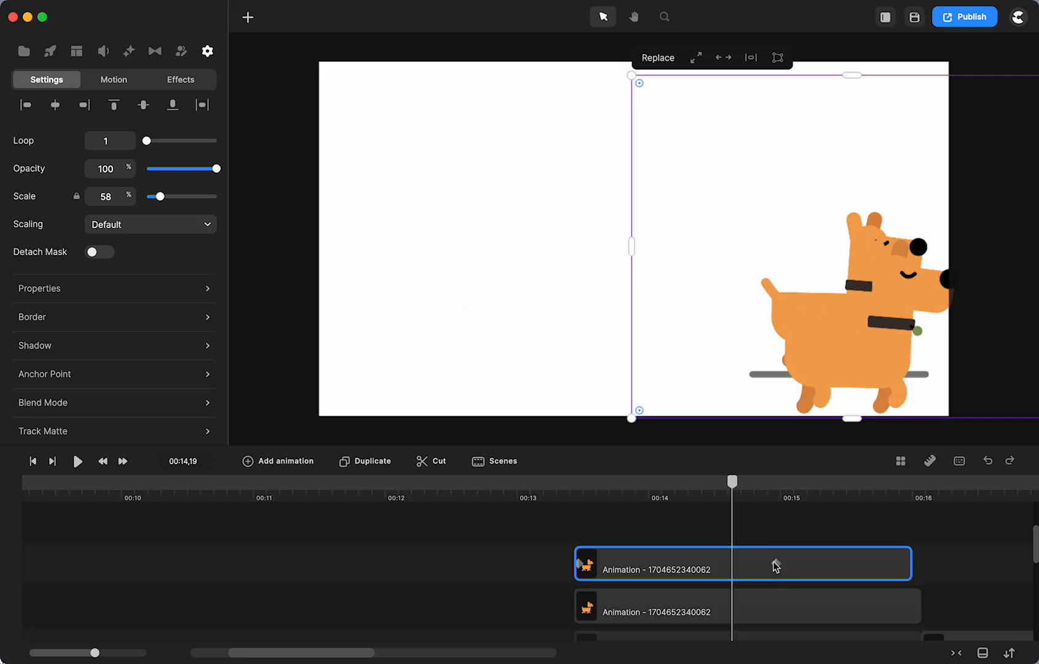
scroll(791, 584, right, 10)
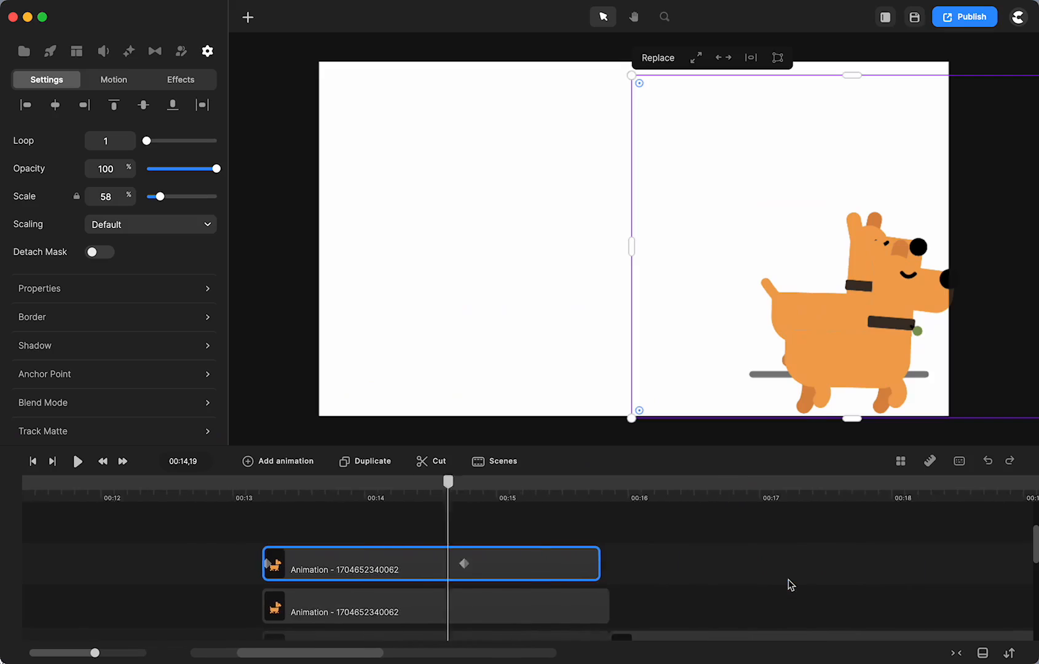
scroll(810, 595, right, 10)
scroll(809, 595, left, 4)
click(408, 488)
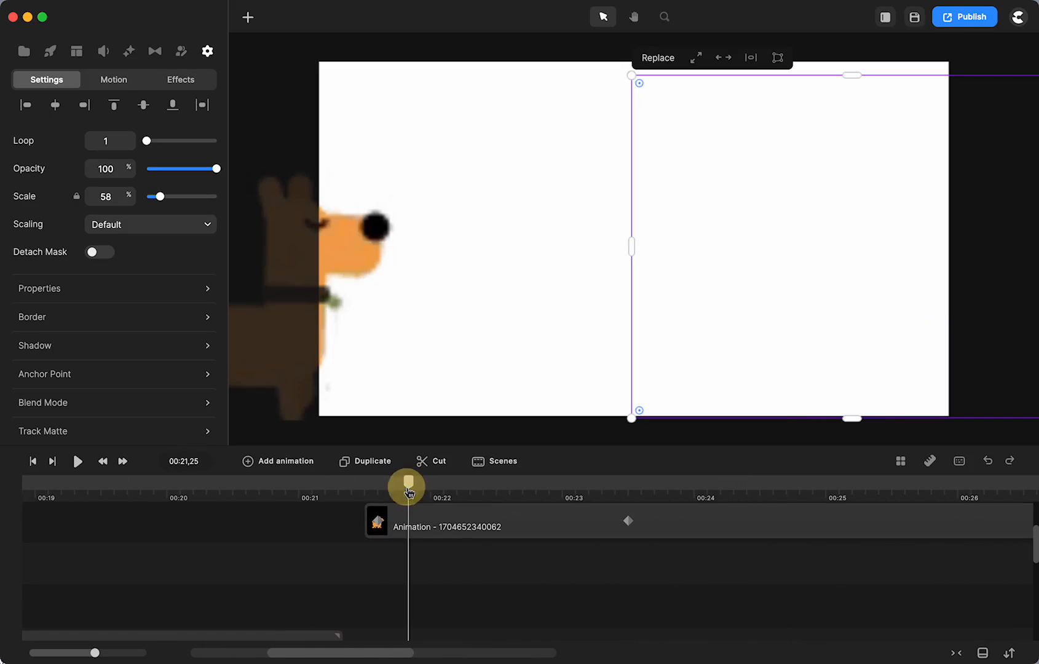
scroll(332, 589, left, 10)
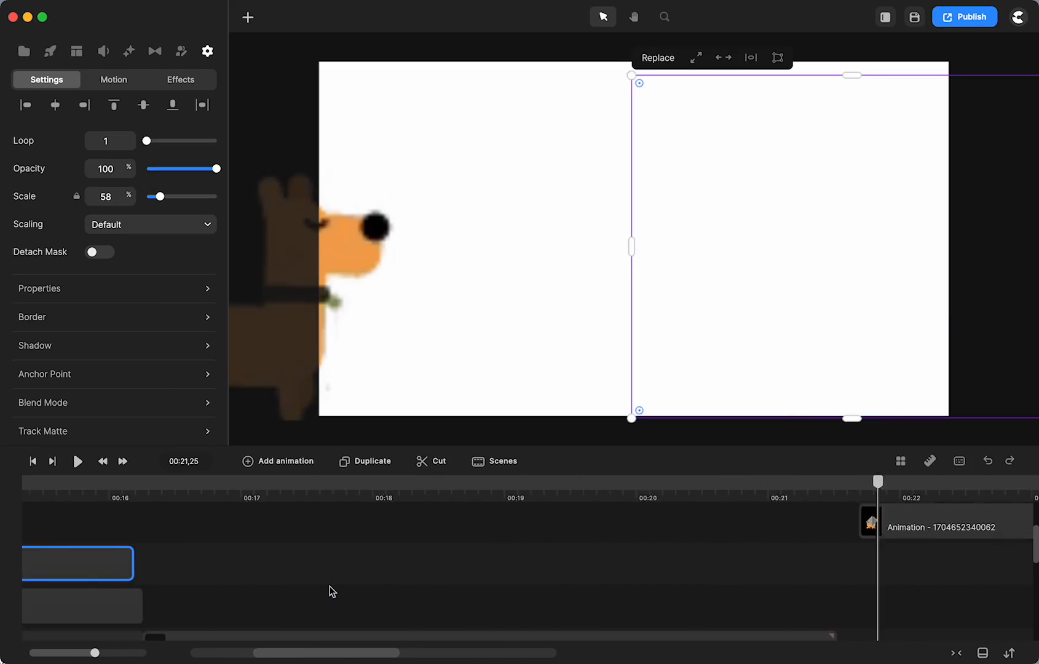
scroll(332, 589, down, 3)
click(232, 482)
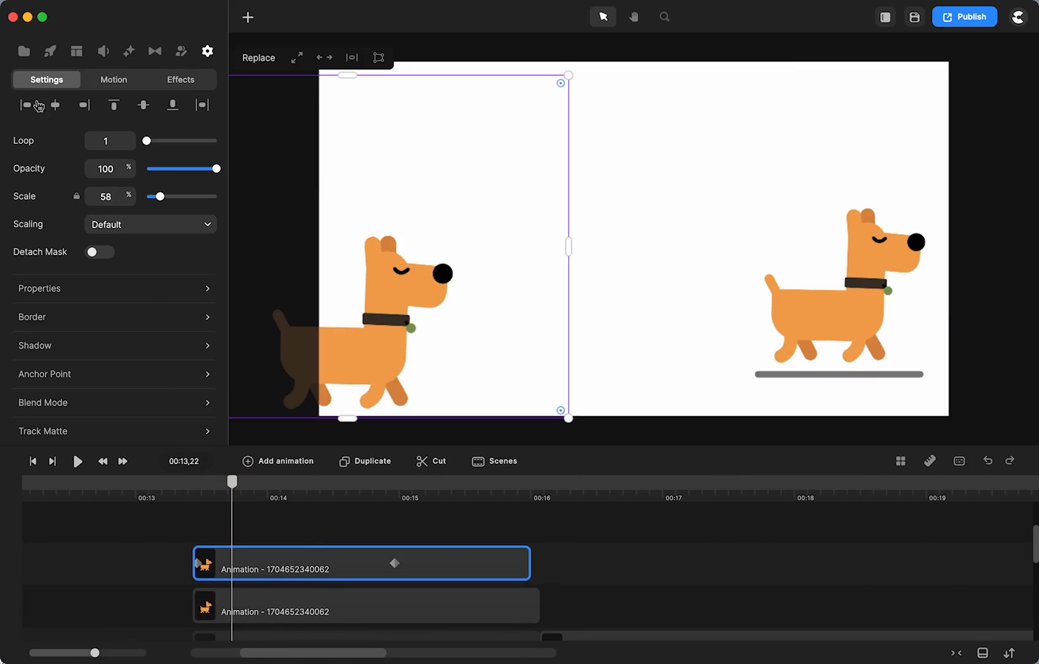
Step: Switch to the media asset library and search its Sound Effects folder for "dog"
key(super+Tab)
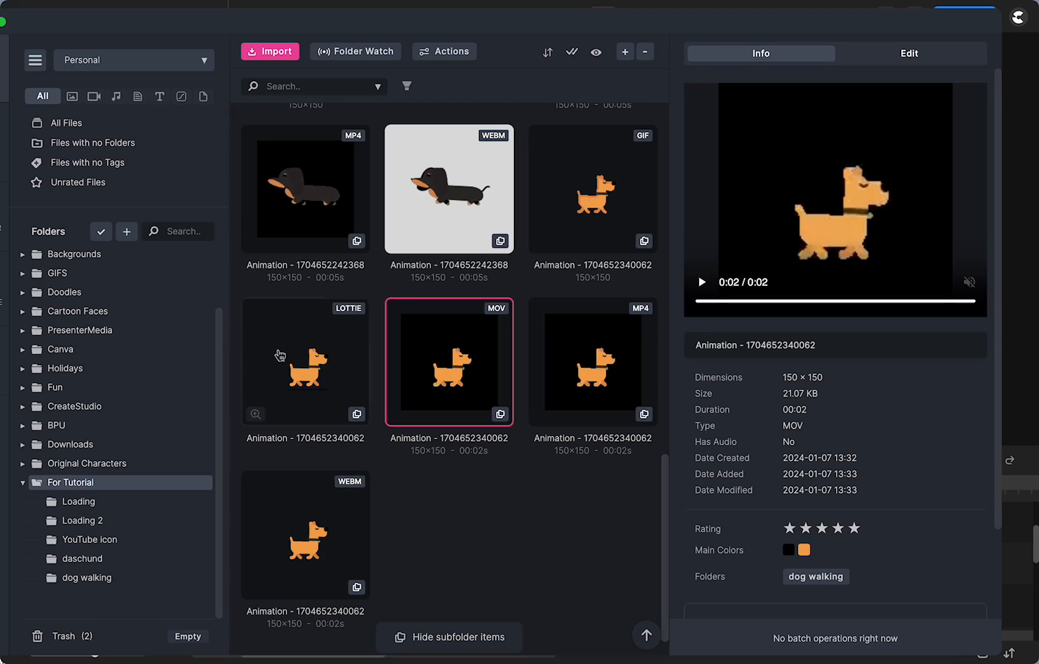
scroll(107, 283, up, 1)
scroll(106, 282, up, 1)
click(83, 255)
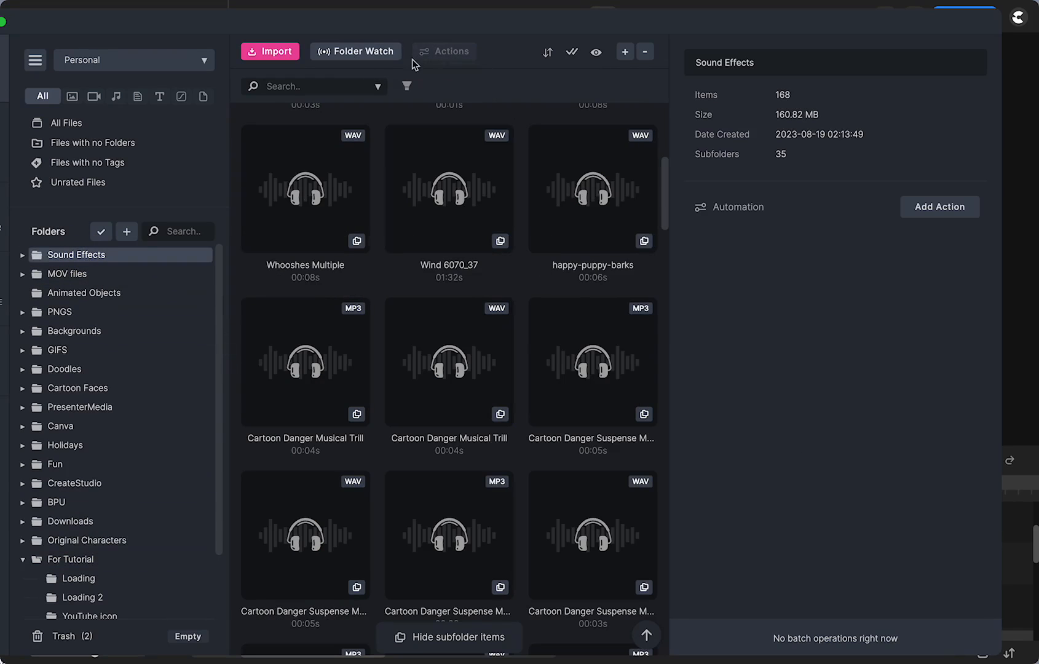
click(336, 84)
text(dog)
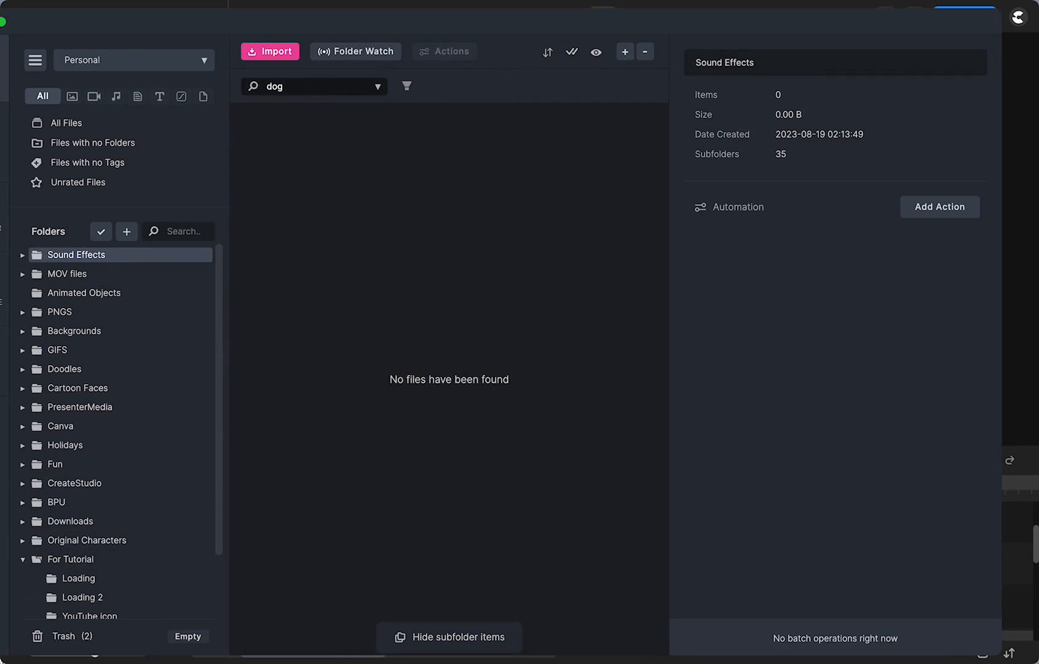
Step: Replace the Sound Effects search term with "pup"
key(BackSpace)
key(BackSpace)
key(BackSpace)
text(pup)
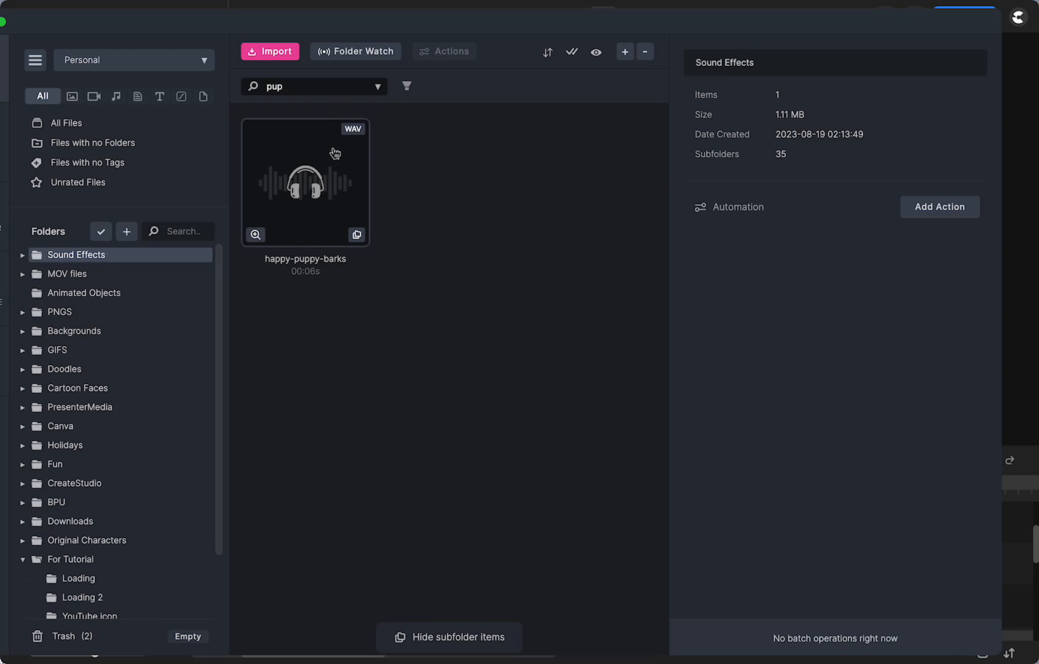
Step: Import the happy-puppy-barks sound into the CreateStudio project and place it above the dog clips, starting at about 00:13,15
drag(314, 182, 1017, 240)
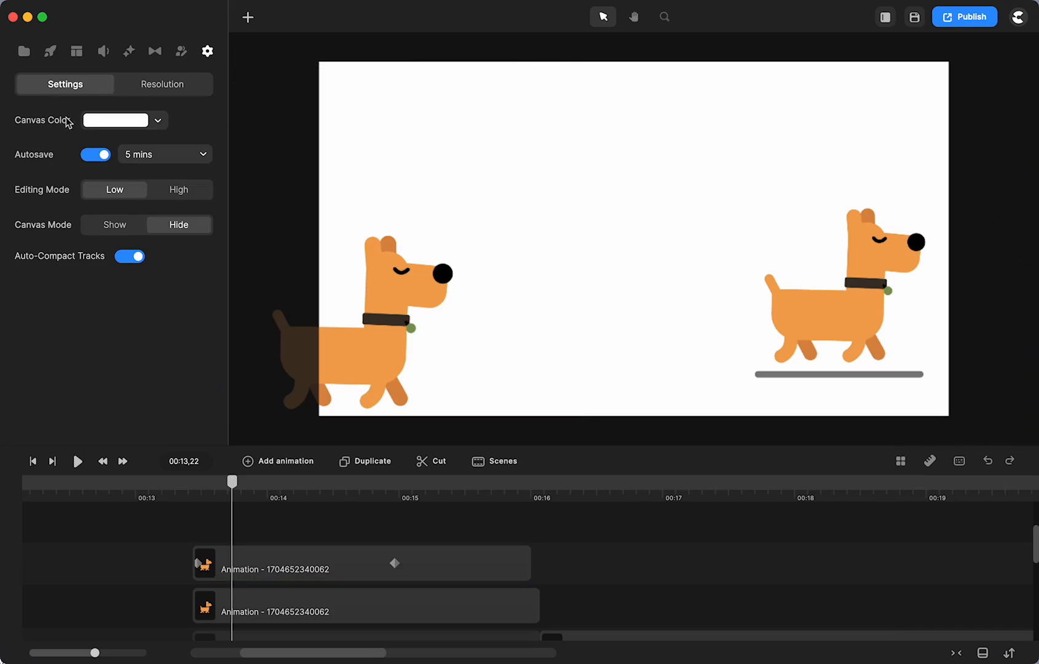
click(24, 51)
drag(157, 332, 237, 523)
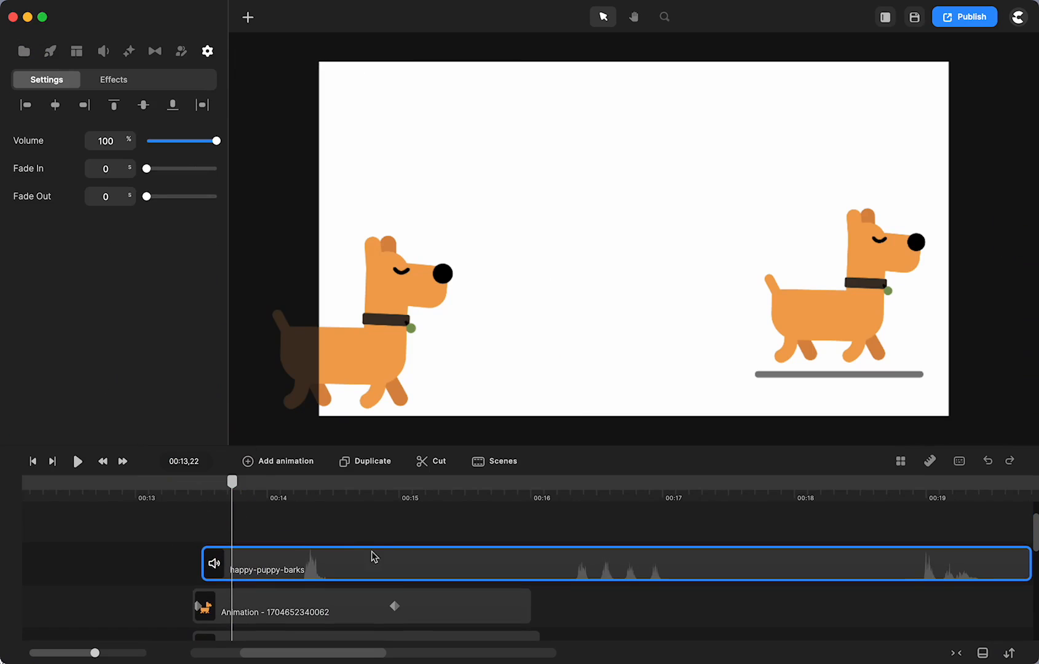
Step: Shift the happy-puppy-barks clip about 1.8 seconds earlier and preview its timing against the walking dog from 00:13,12
click(78, 462)
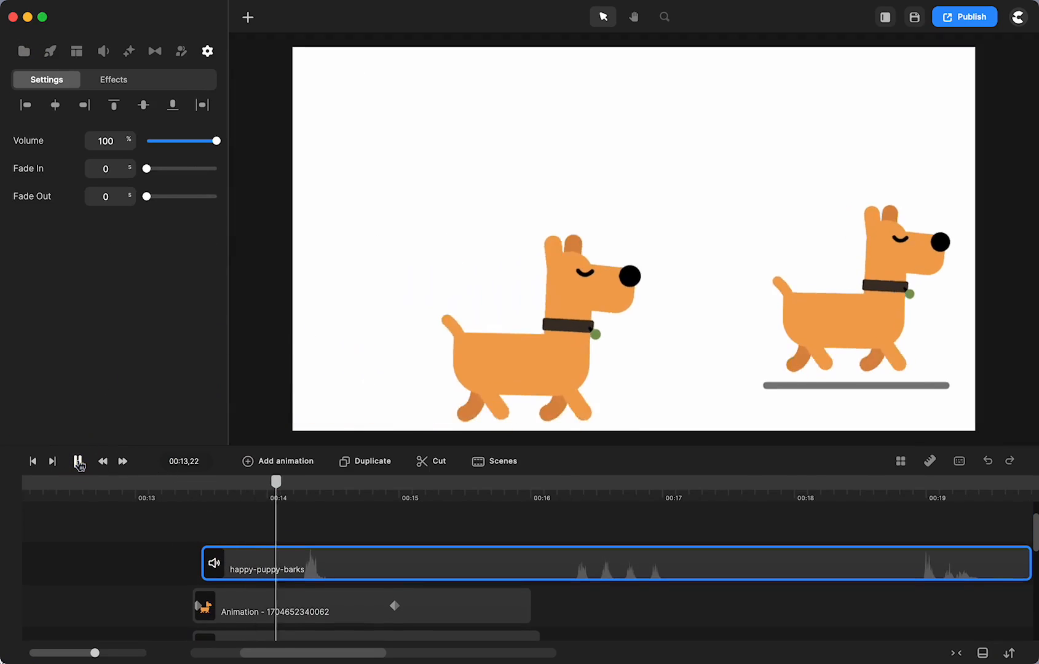
click(78, 463)
drag(366, 576, 129, 572)
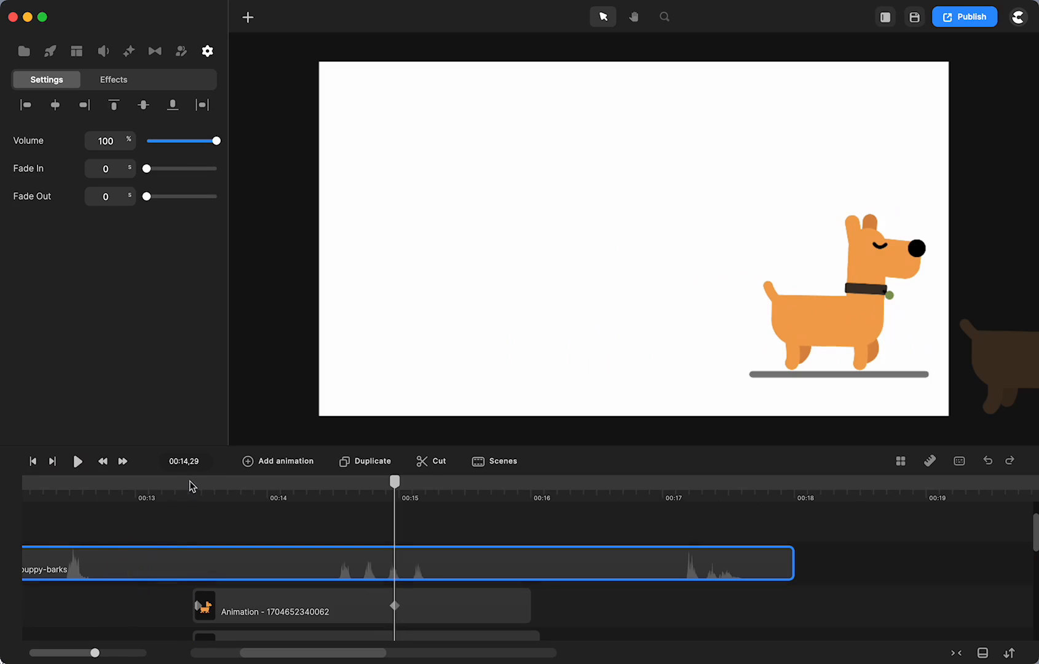
click(188, 490)
click(79, 462)
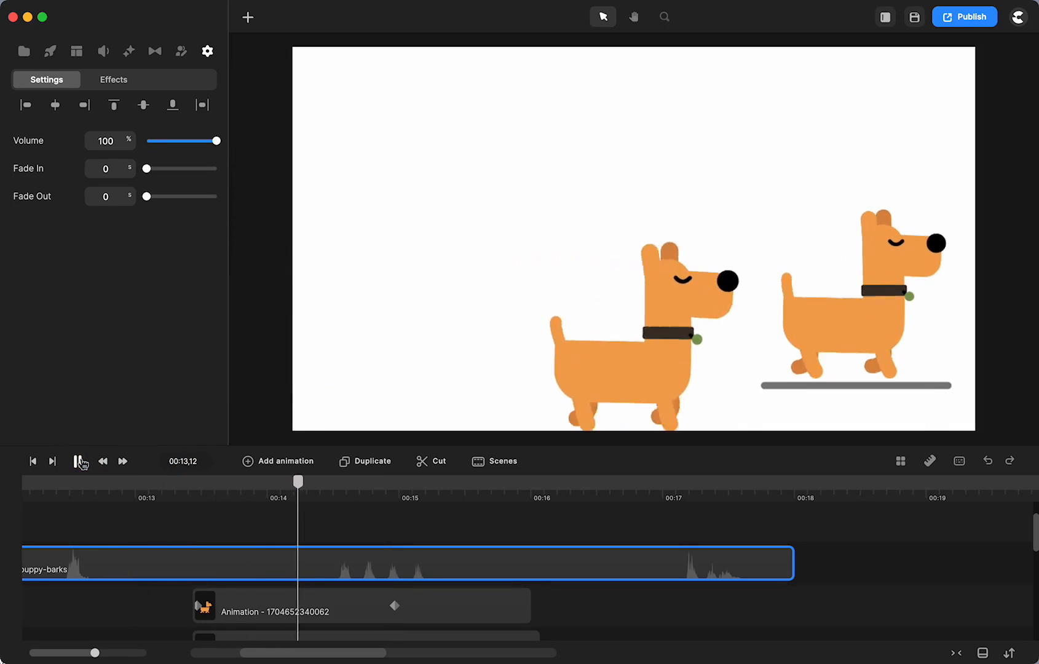
click(80, 462)
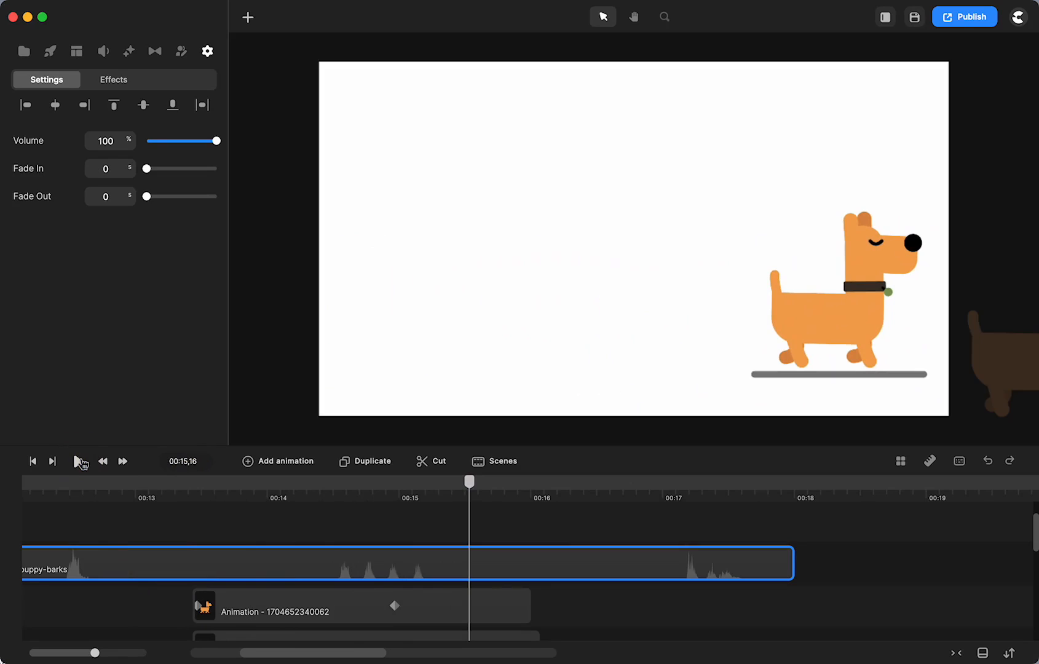
Step: Delete the happy-puppy-barks clip from the timeline and return the playhead to 00:13,12
key(Delete)
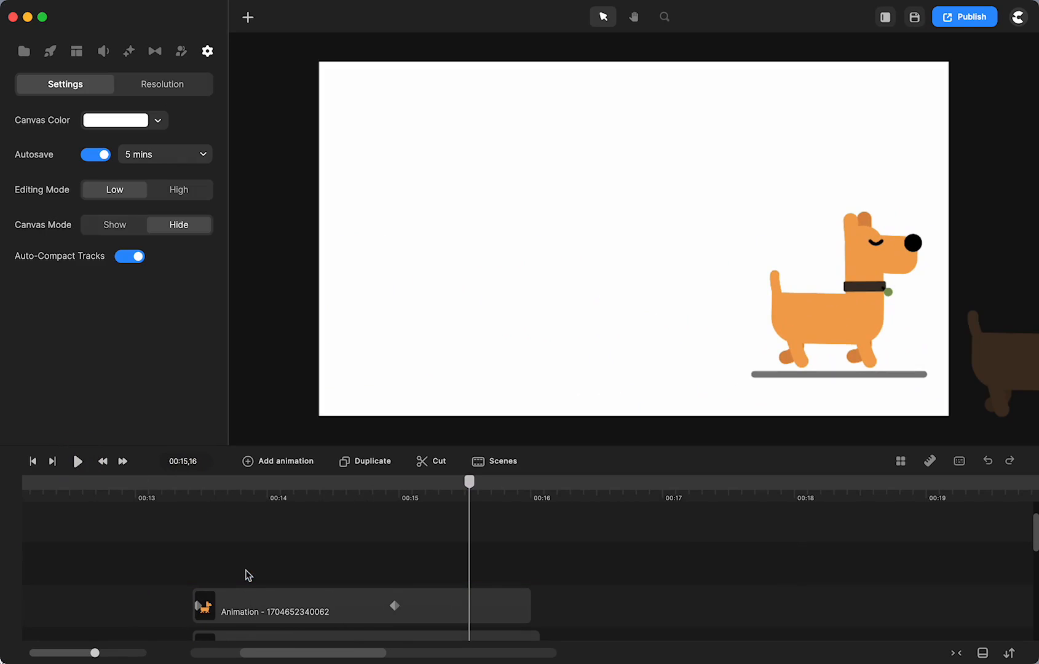
click(188, 483)
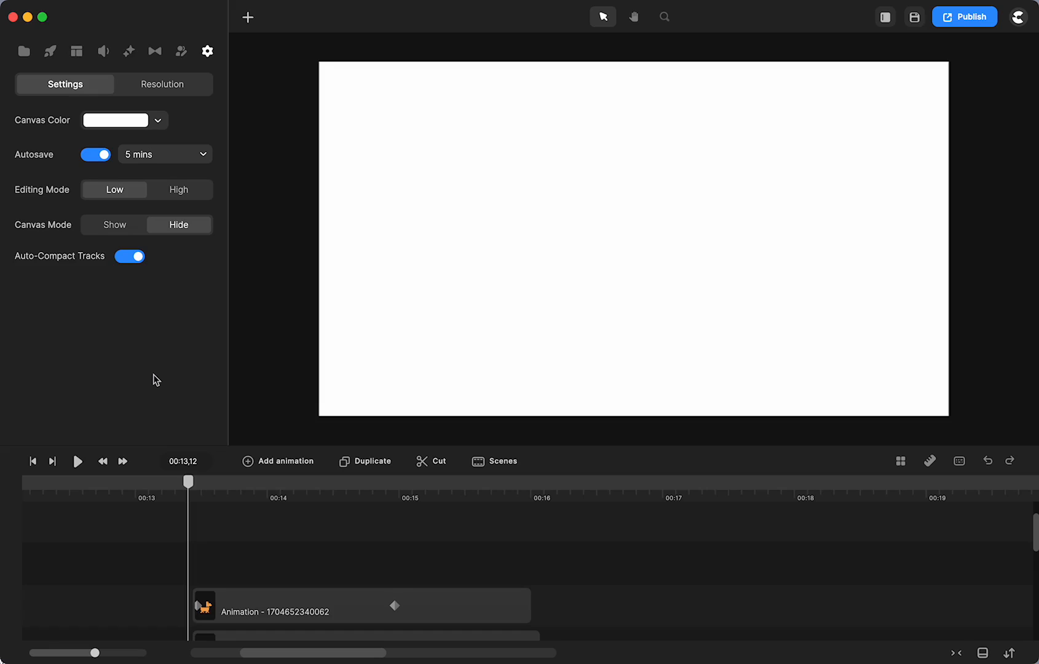
Step: Go back along the timeline to view the Media support slide at 00:09,14 and the Supported Files slide at 00:06,20
scroll(113, 526, left, 5)
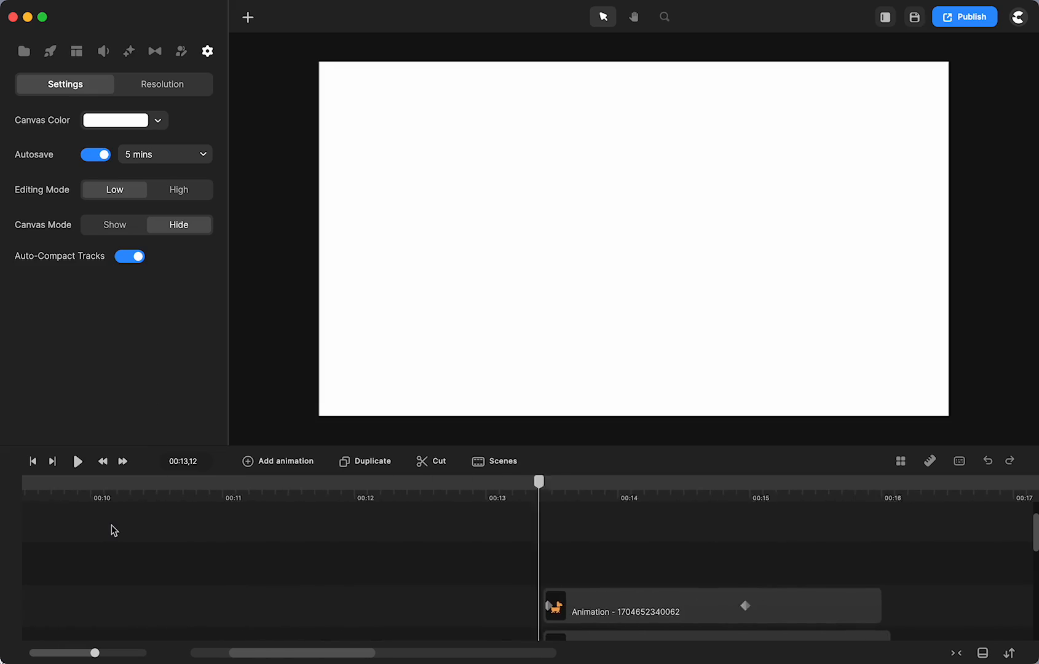
click(60, 482)
scroll(162, 566, left, 5)
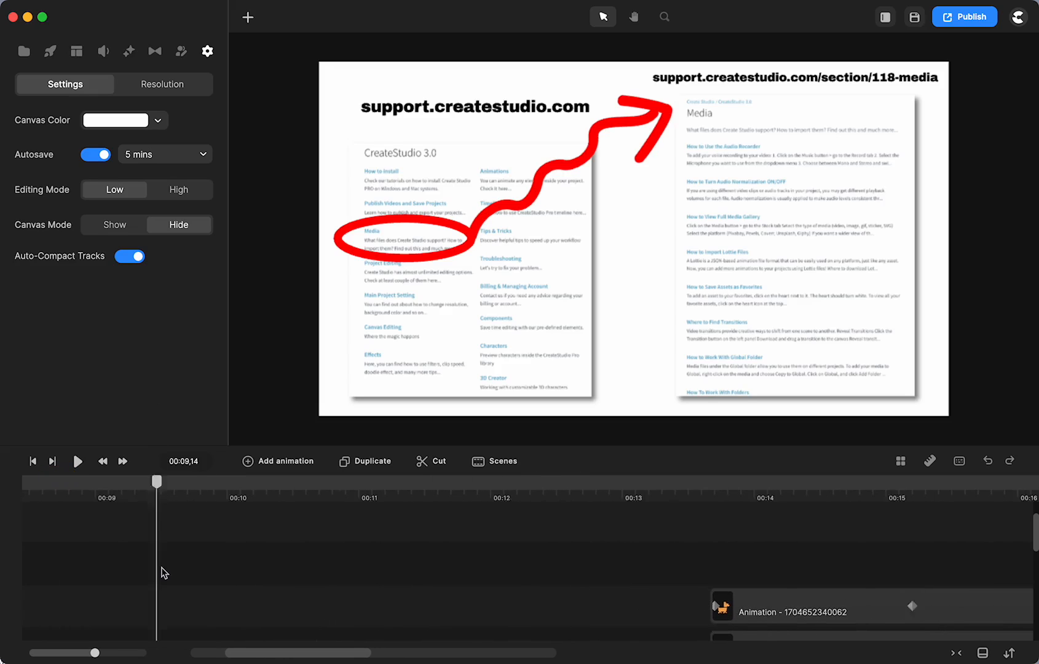
click(104, 486)
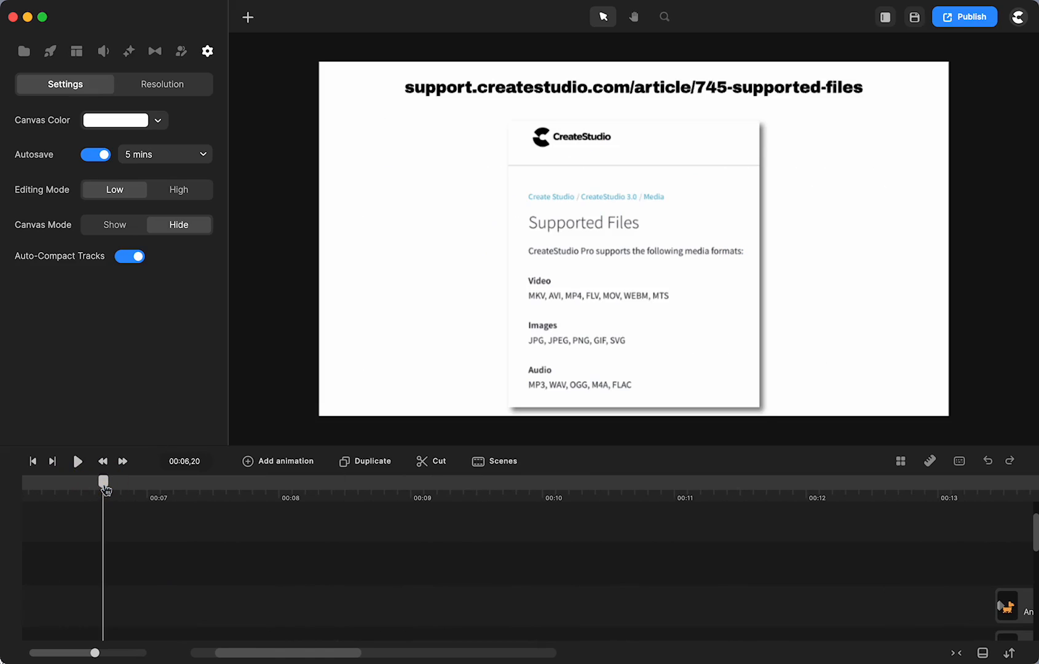